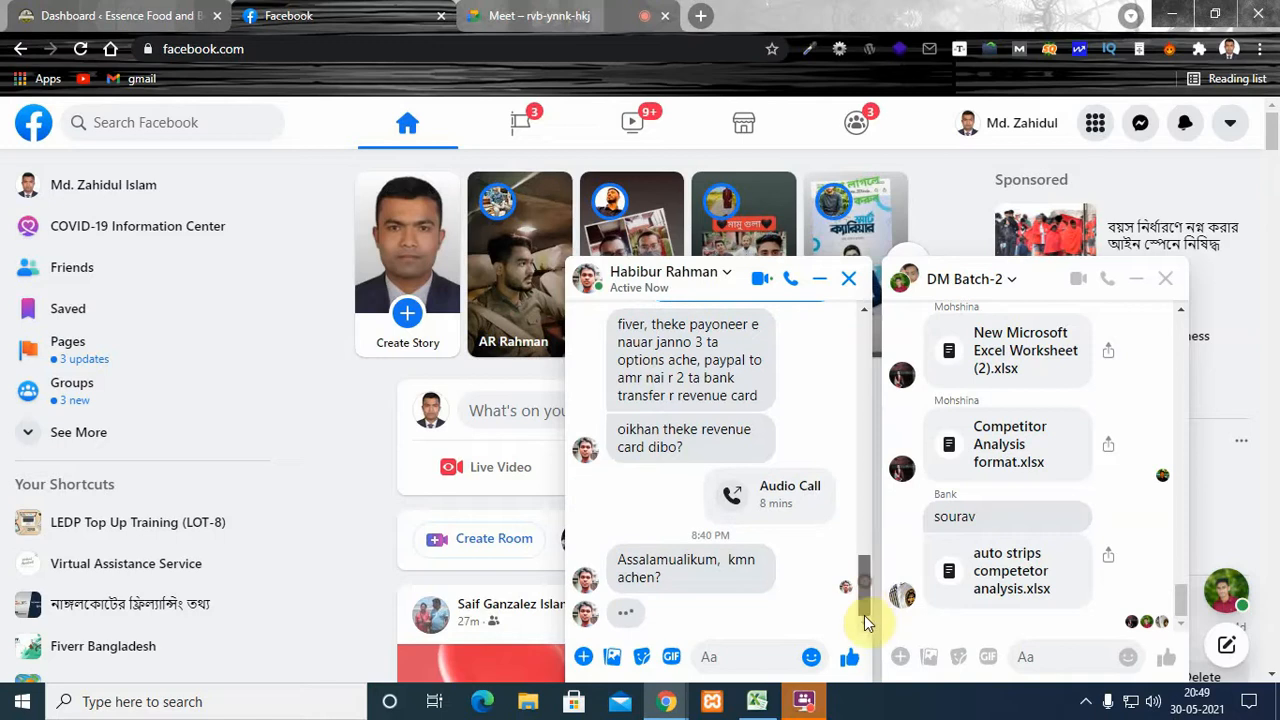
- Reply "walaikum assalam" to the greeting in the open one-to-one Facebook chat
{"action": "left_click", "coordinate": [738, 651]}
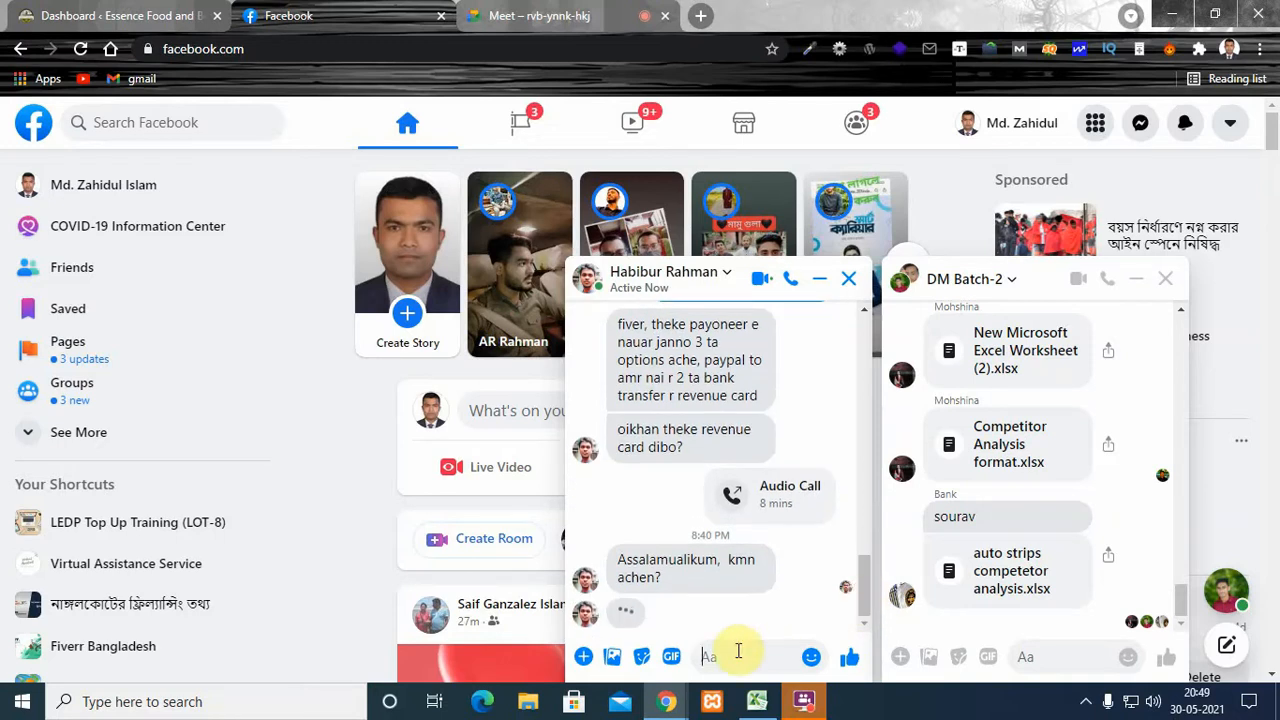
{"action": "type", "text": "walaik"}
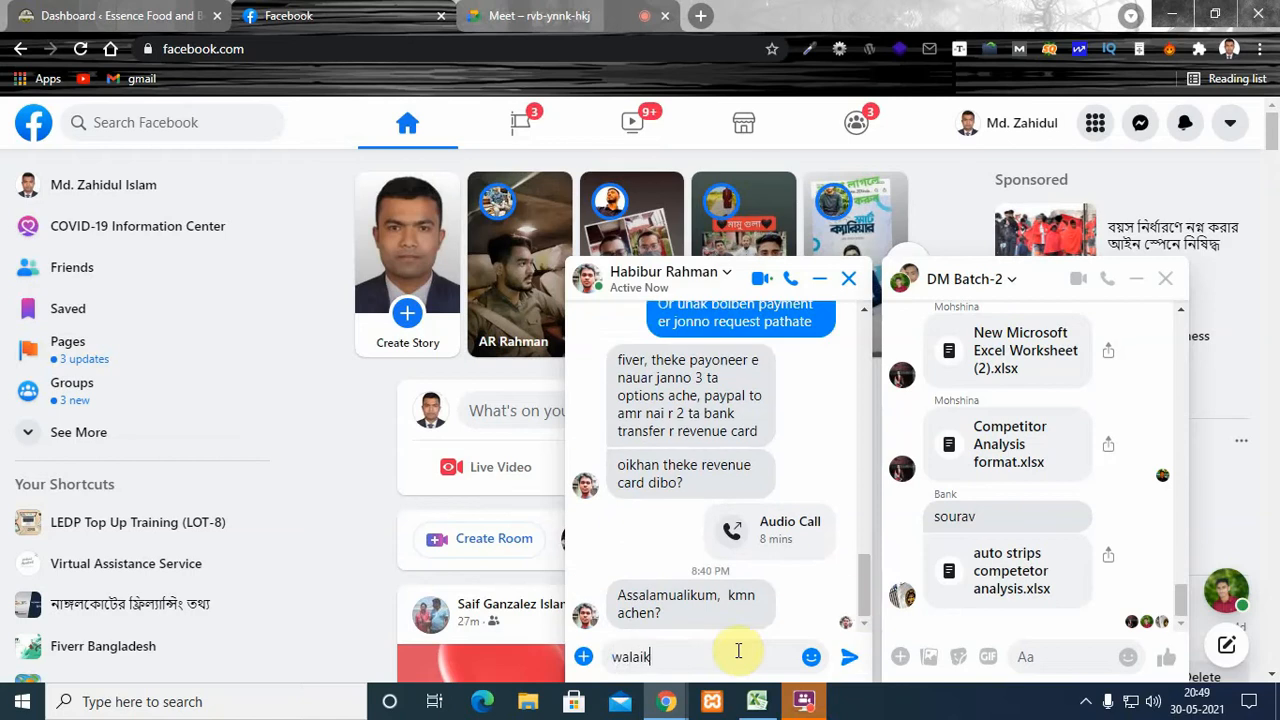
{"action": "type", "text": "um assa"}
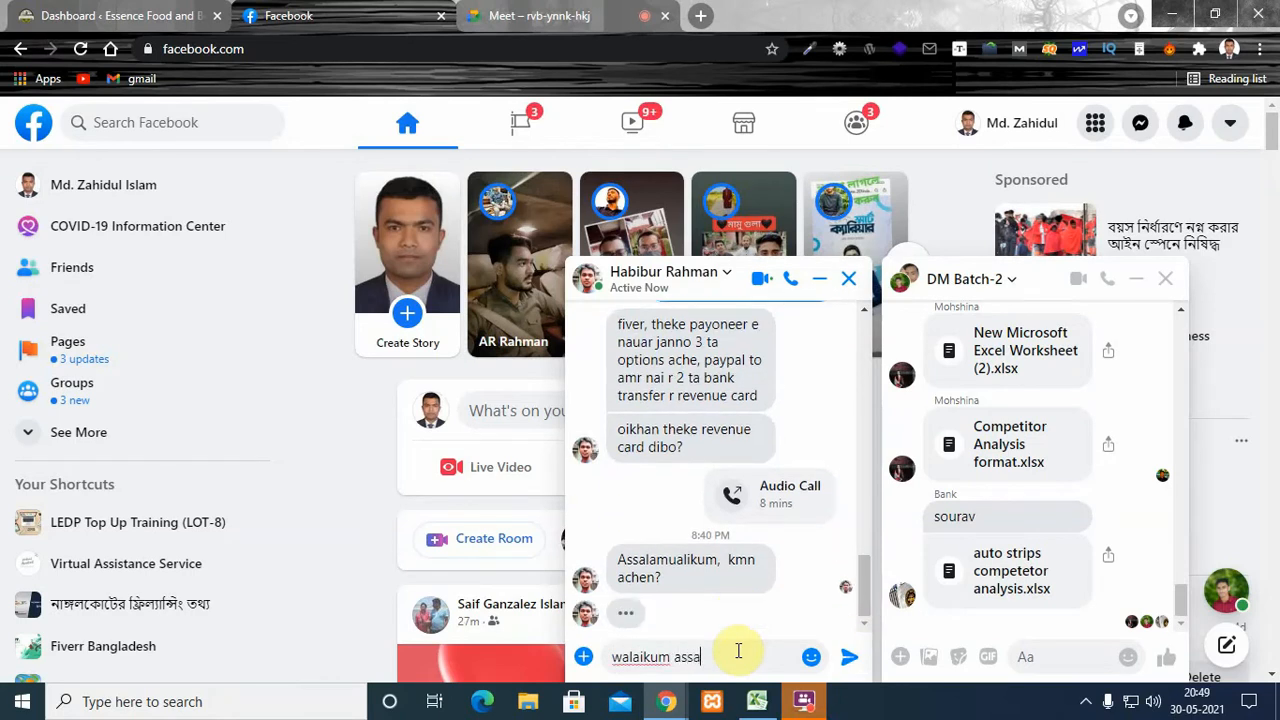
{"action": "type", "text": "lam"}
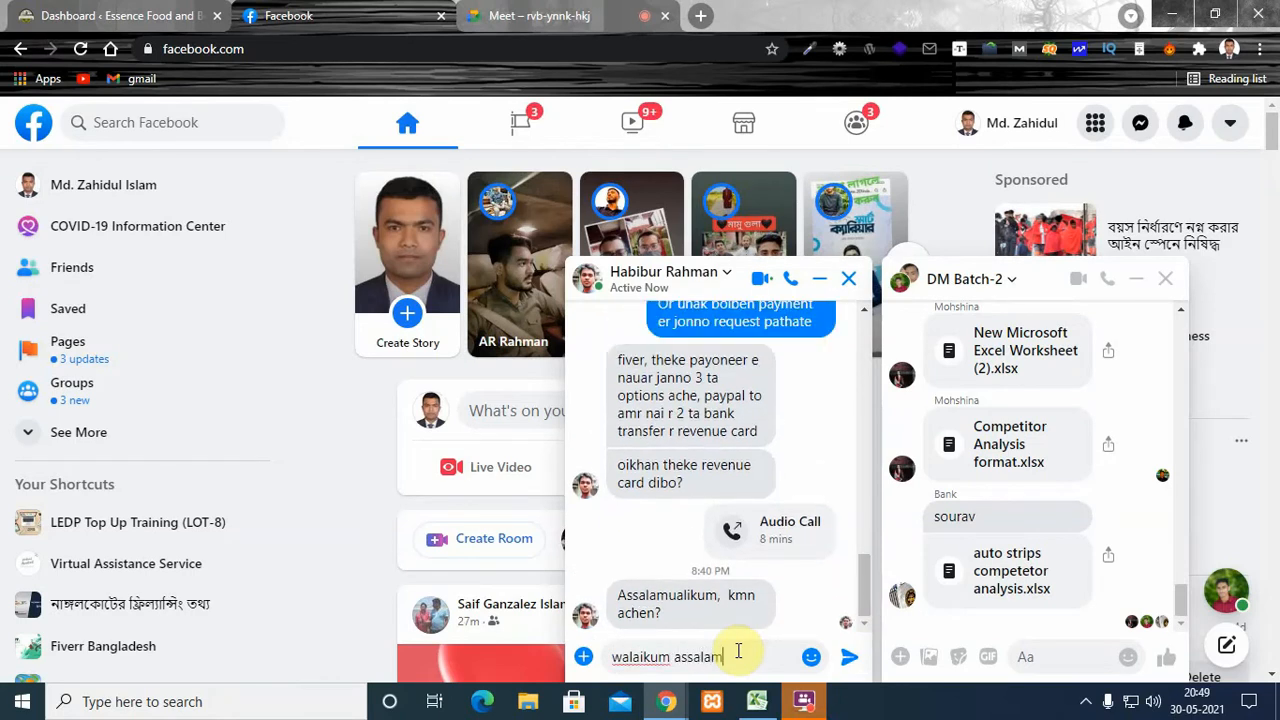
{"action": "key", "text": "Return"}
- Send "bhalo apni?" in the same one-to-one chat and close that conversation
{"action": "type", "text": "bha"}
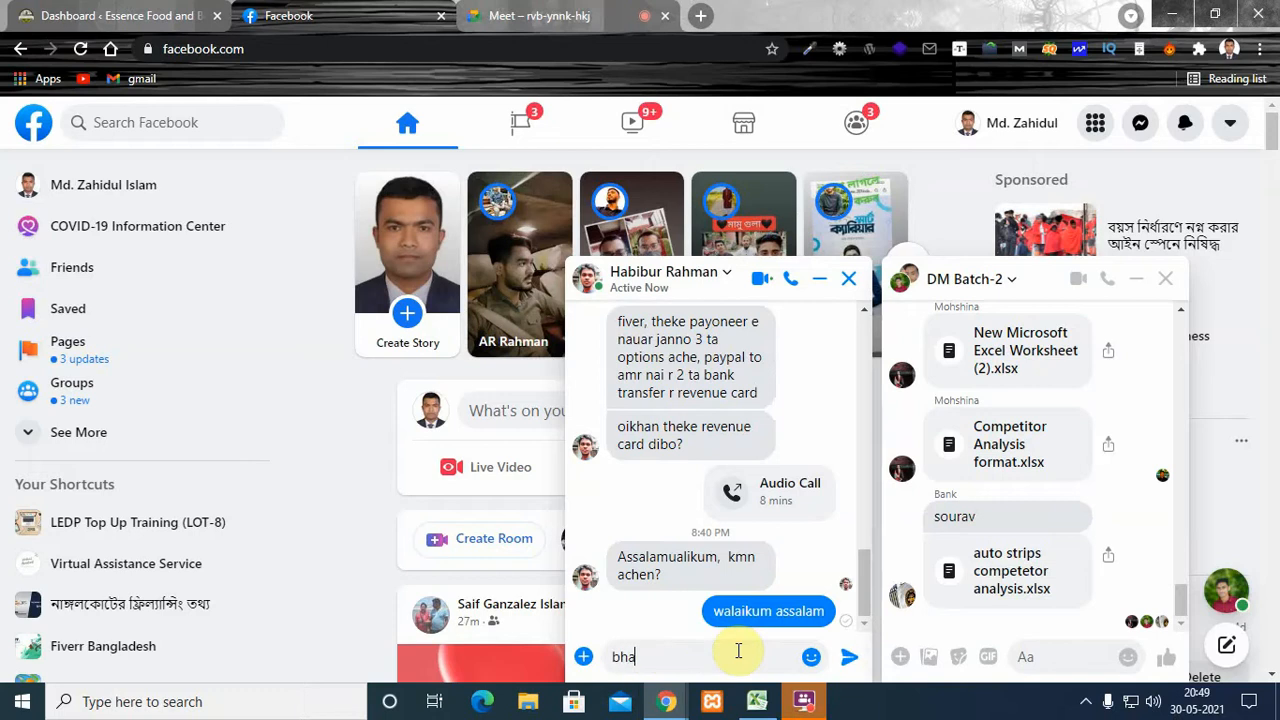
{"action": "type", "text": "lo apni?"}
{"action": "key", "text": "Return"}
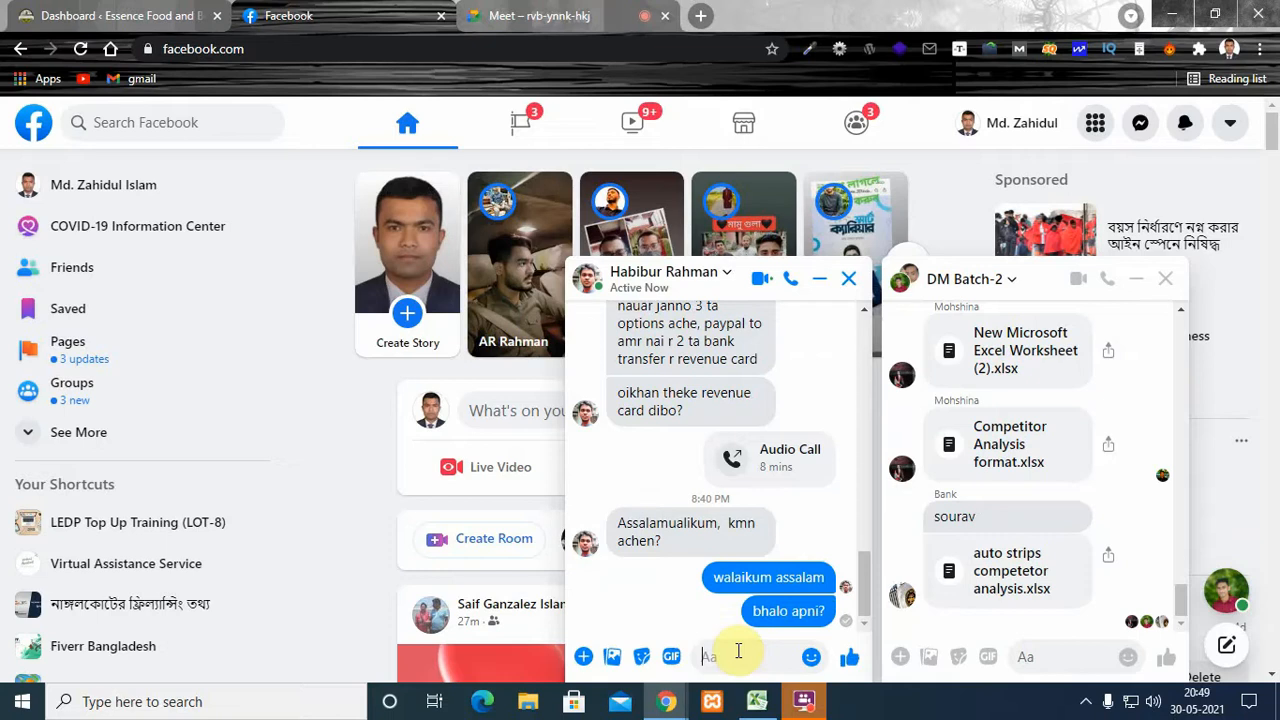
{"action": "left_click", "coordinate": [847, 280]}
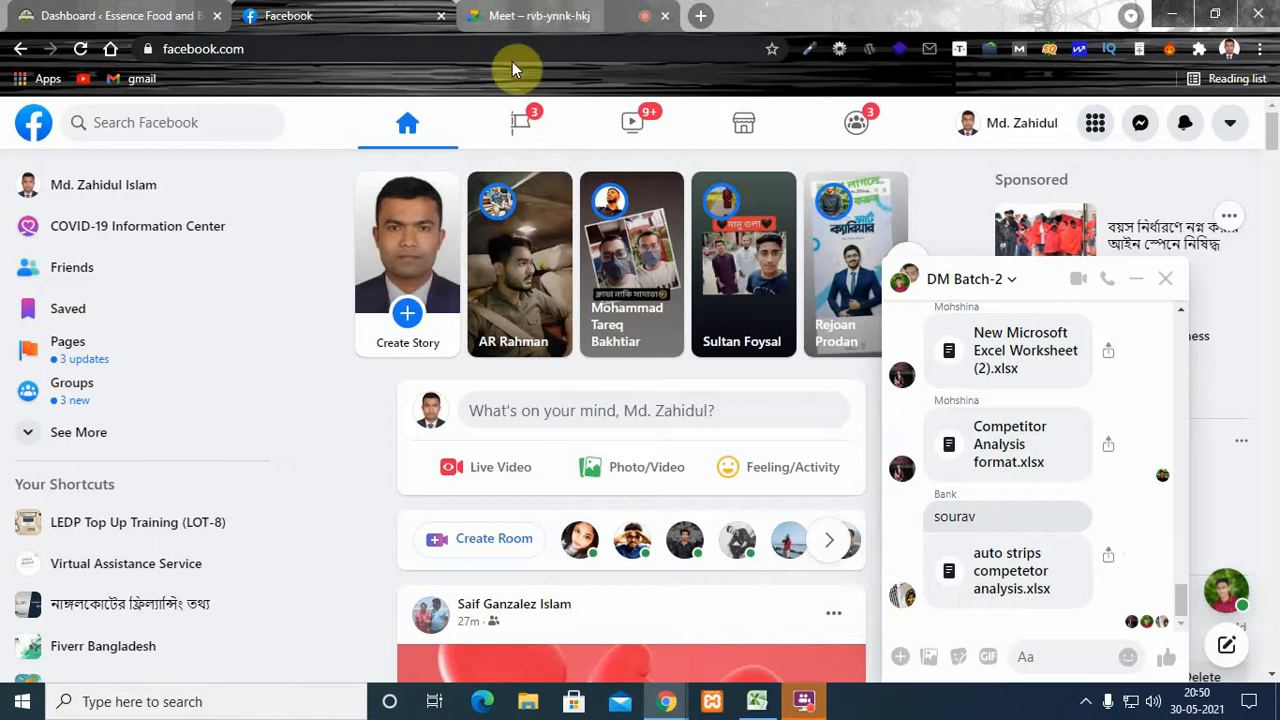
- Switch to the Google Meet call and open moz.com in a new browser tab
{"action": "left_click", "coordinate": [566, 18]}
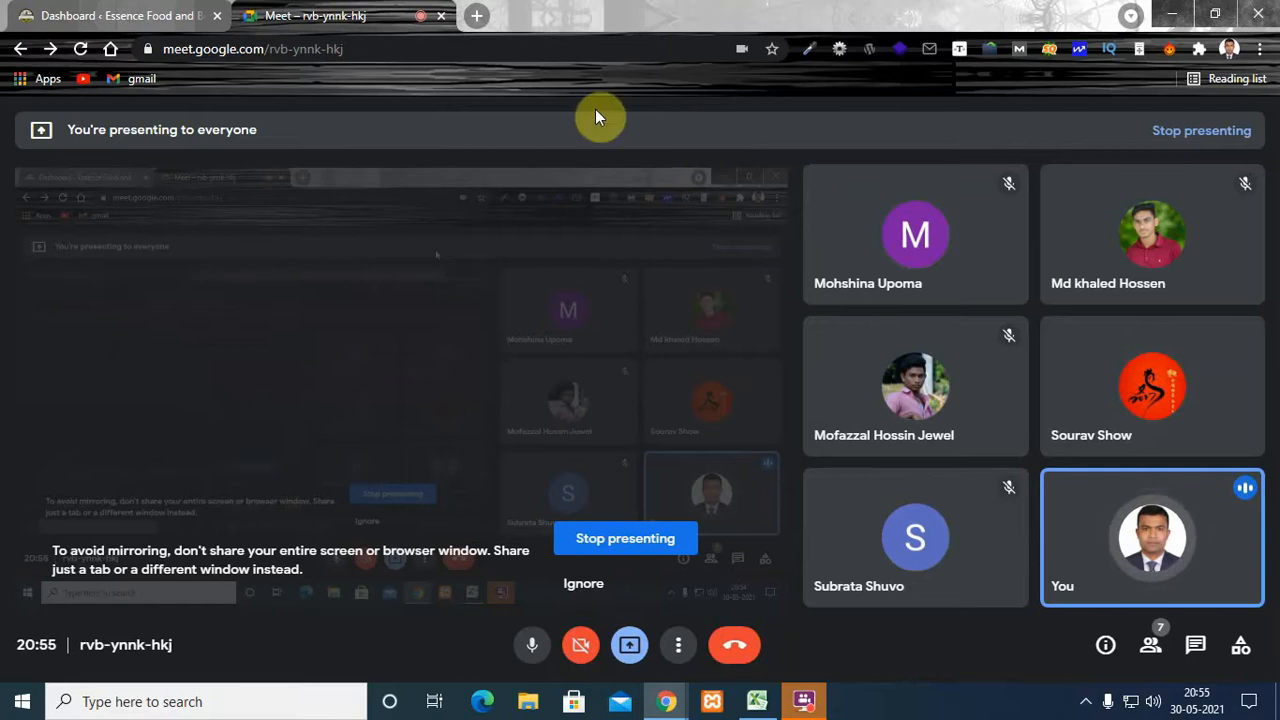
{"action": "left_click", "coordinate": [481, 18]}
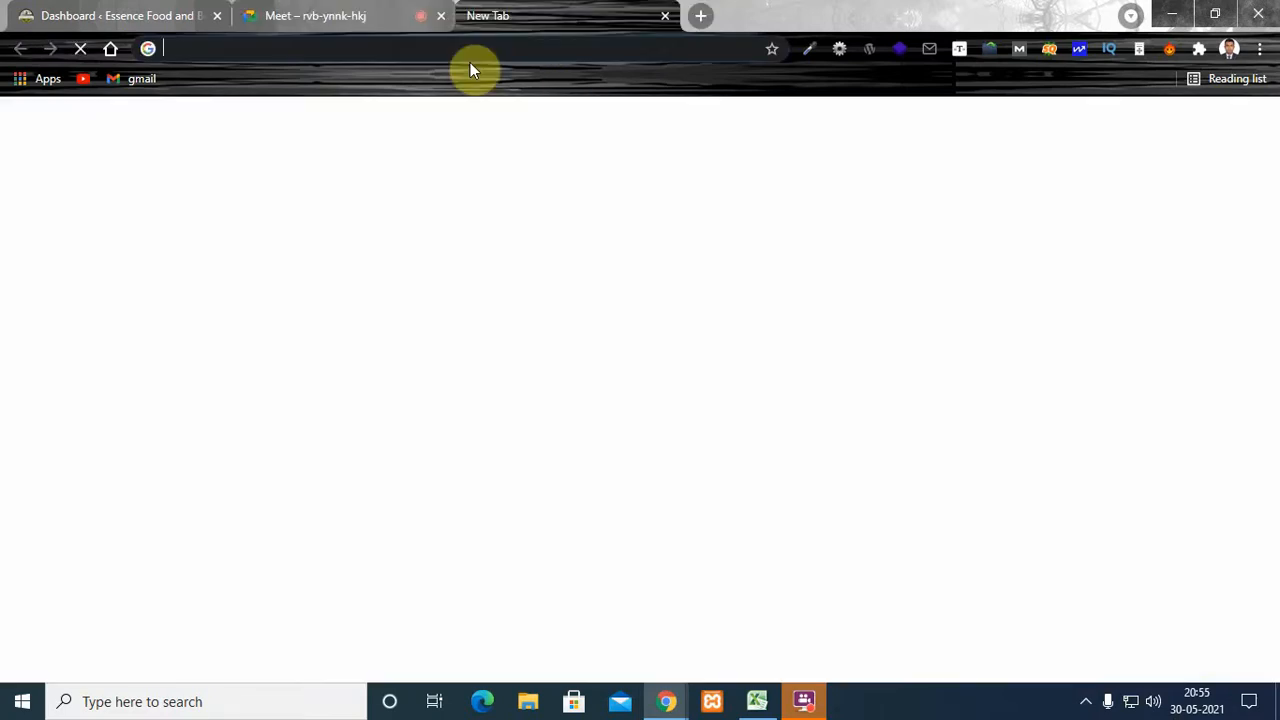
{"action": "type", "text": "moz.com"}
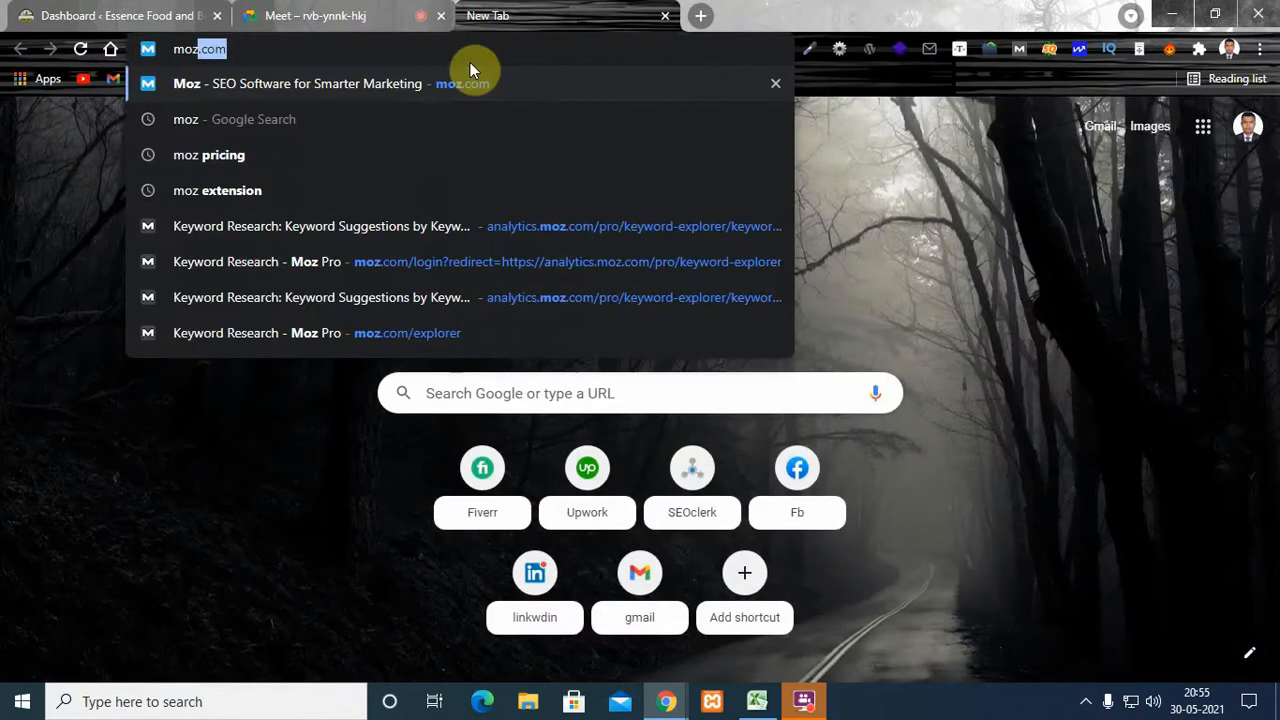
{"action": "key", "text": "Return"}
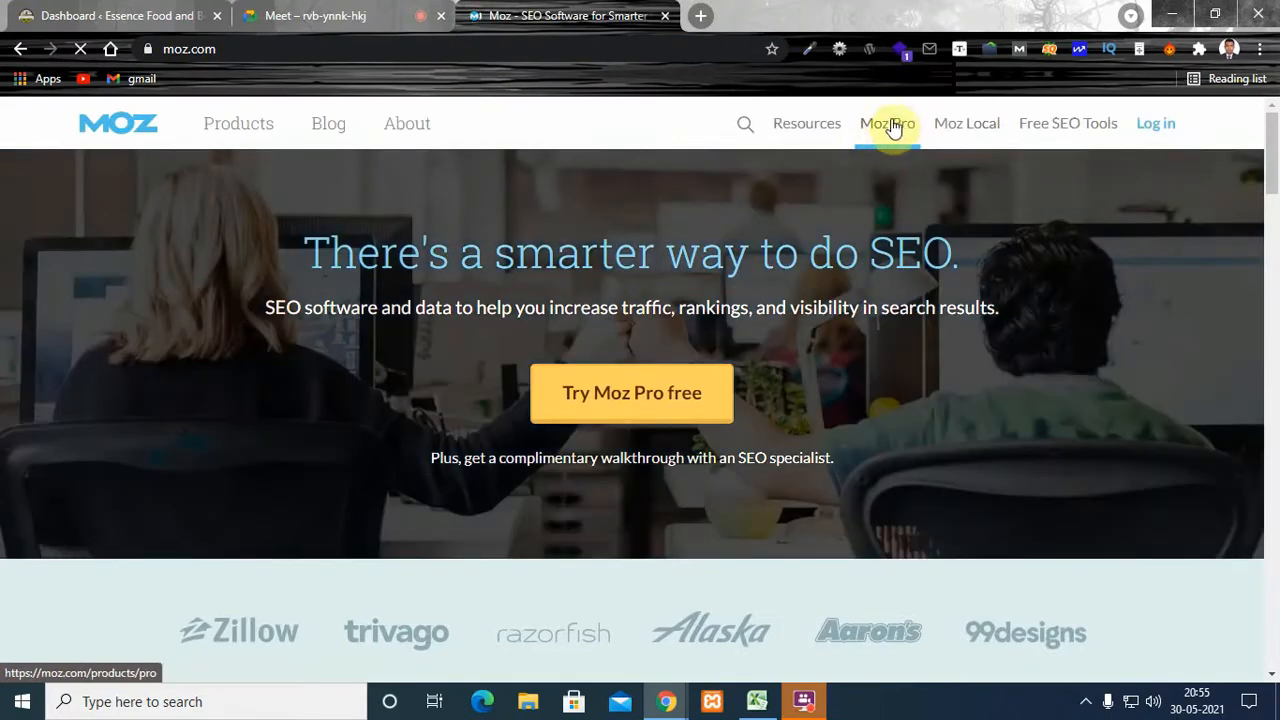
{"action": "mouse_move", "coordinate": [889, 127]}
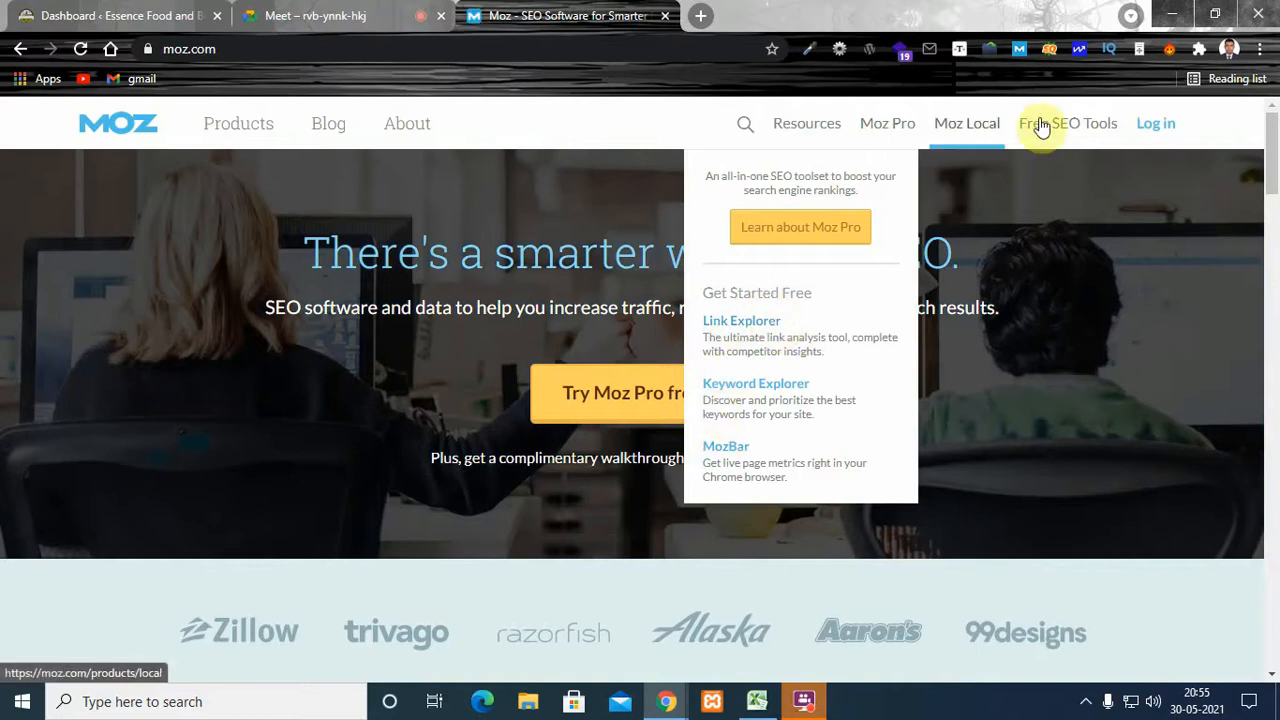
{"action": "left_click", "coordinate": [1150, 125]}
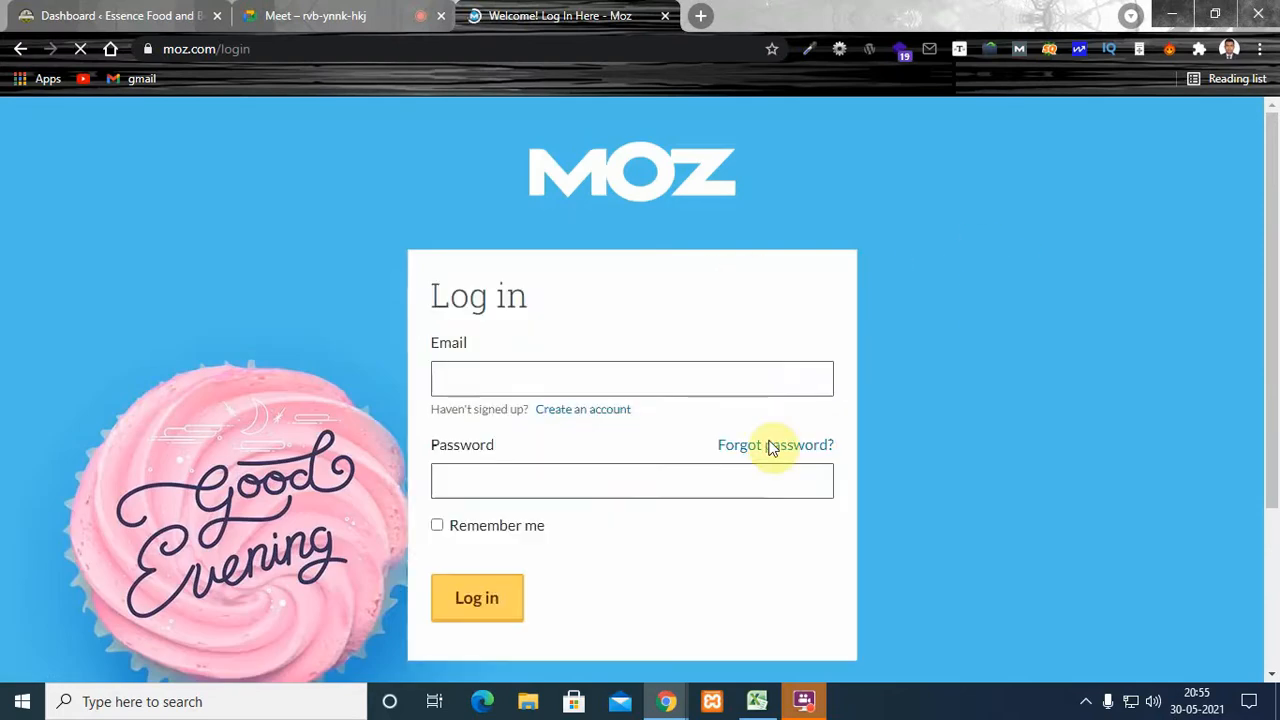
{"action": "left_click", "coordinate": [532, 376]}
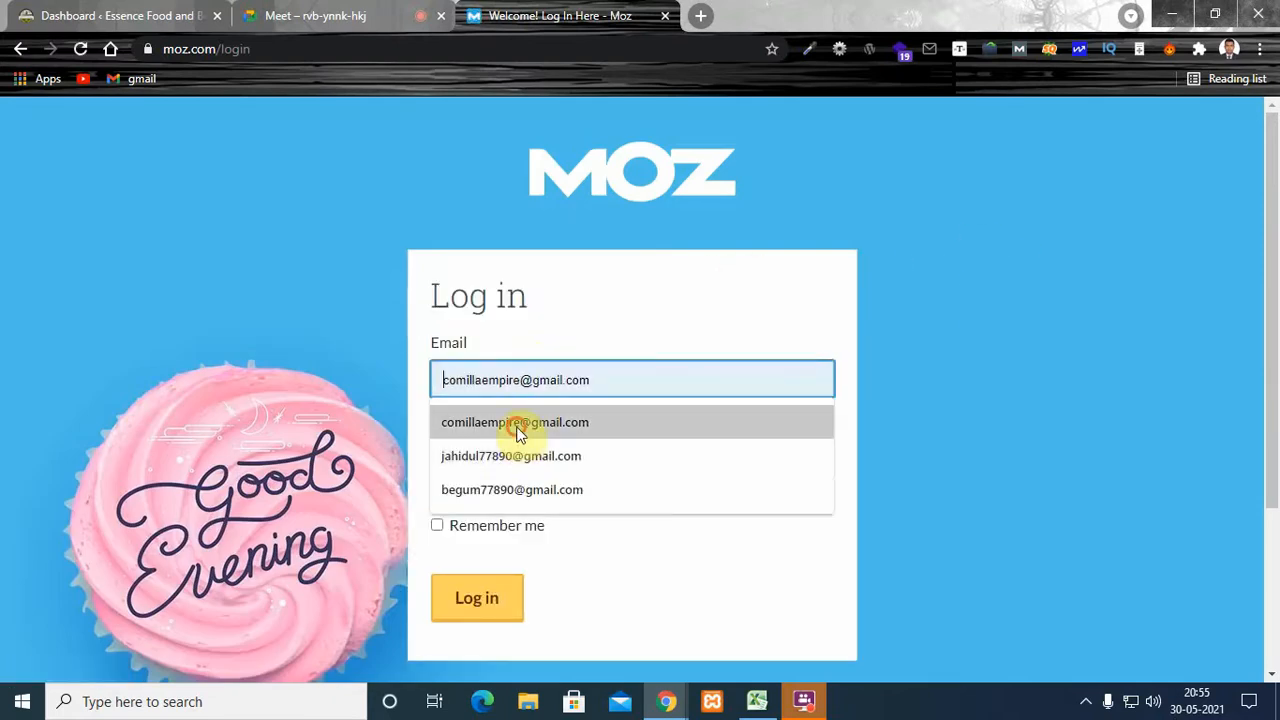
{"action": "left_click", "coordinate": [516, 424]}
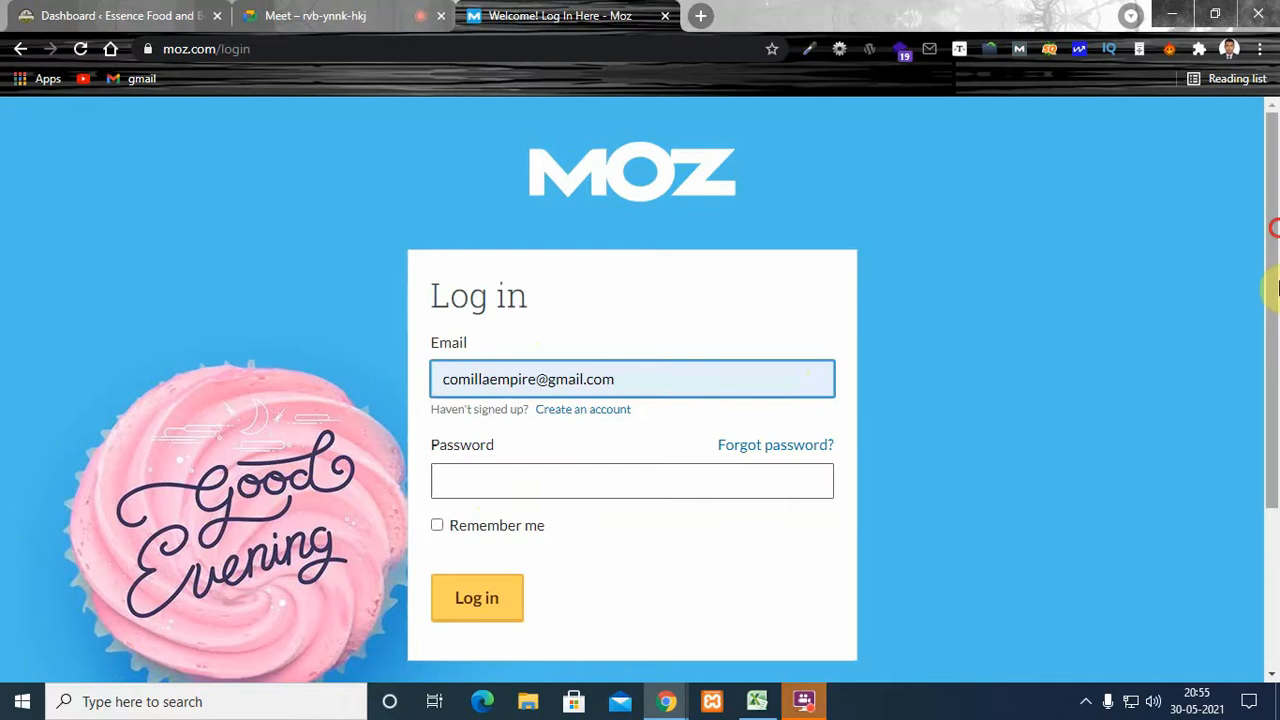
{"action": "scroll", "coordinate": [1271, 290], "scroll_direction": "down", "scroll_amount": 2}
{"action": "scroll", "coordinate": [1274, 240], "scroll_direction": "up", "scroll_amount": 2}
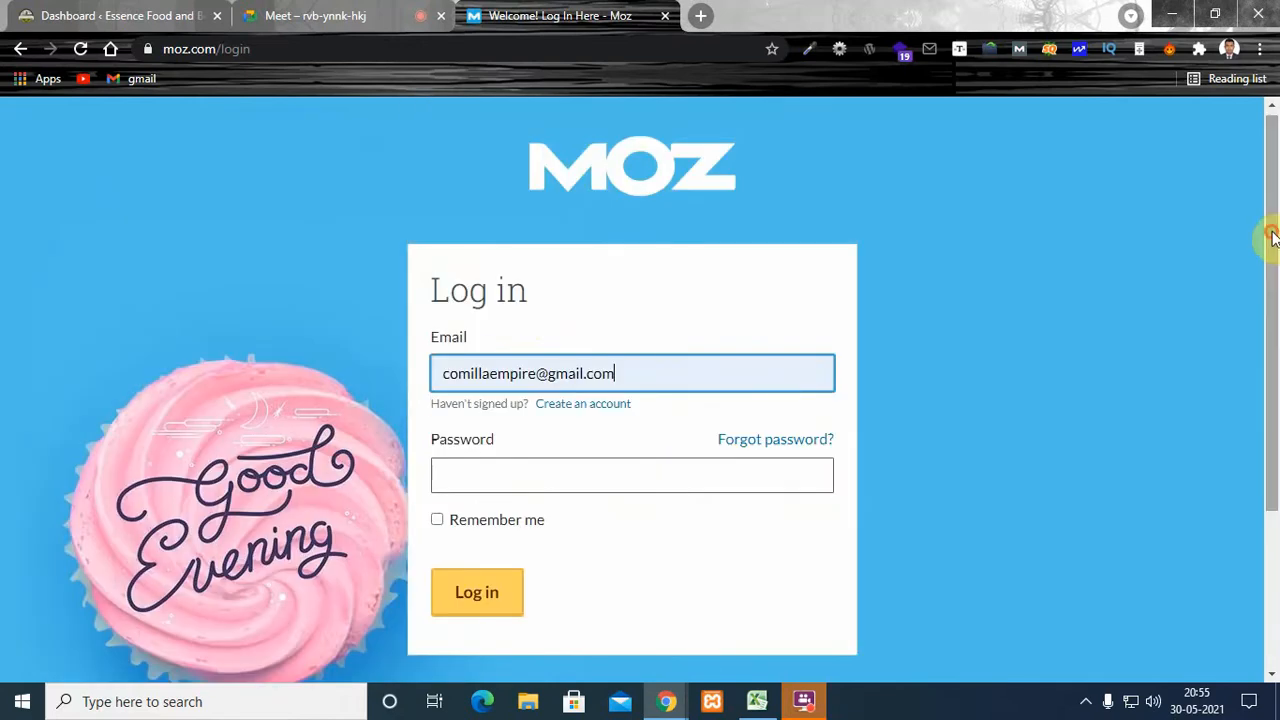
{"action": "left_click", "coordinate": [20, 52]}
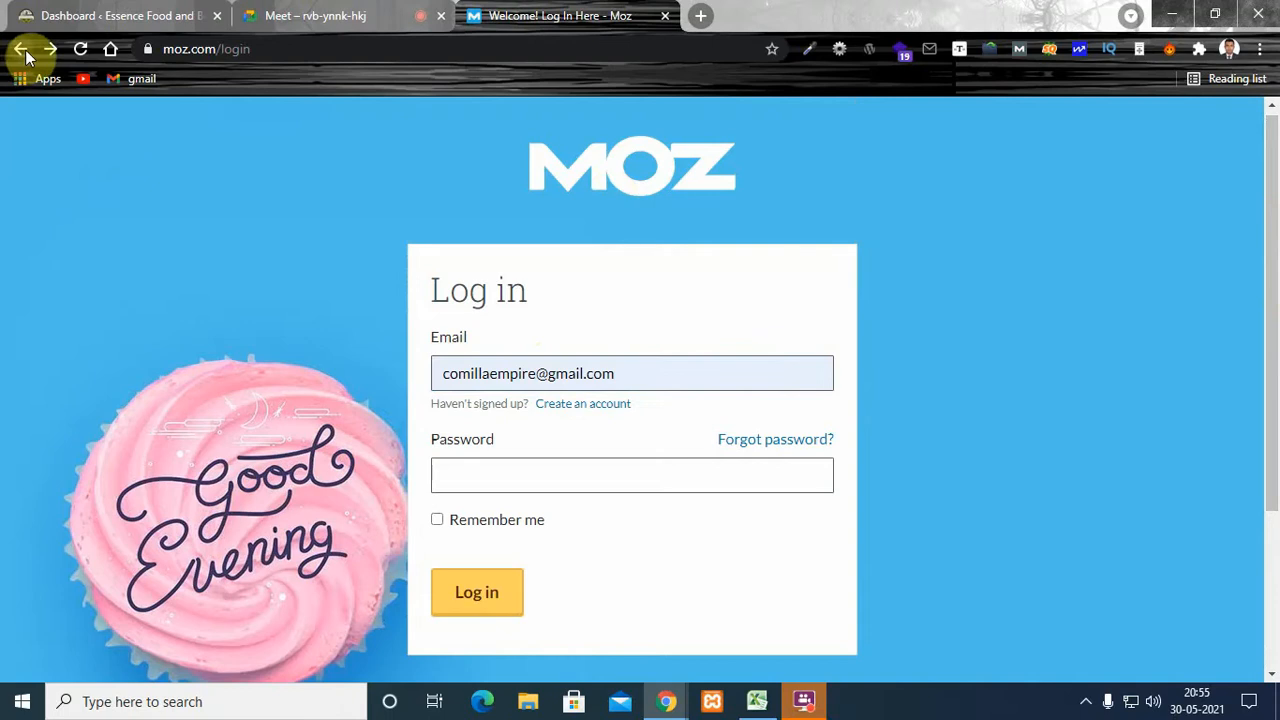
{"action": "left_click", "coordinate": [20, 52]}
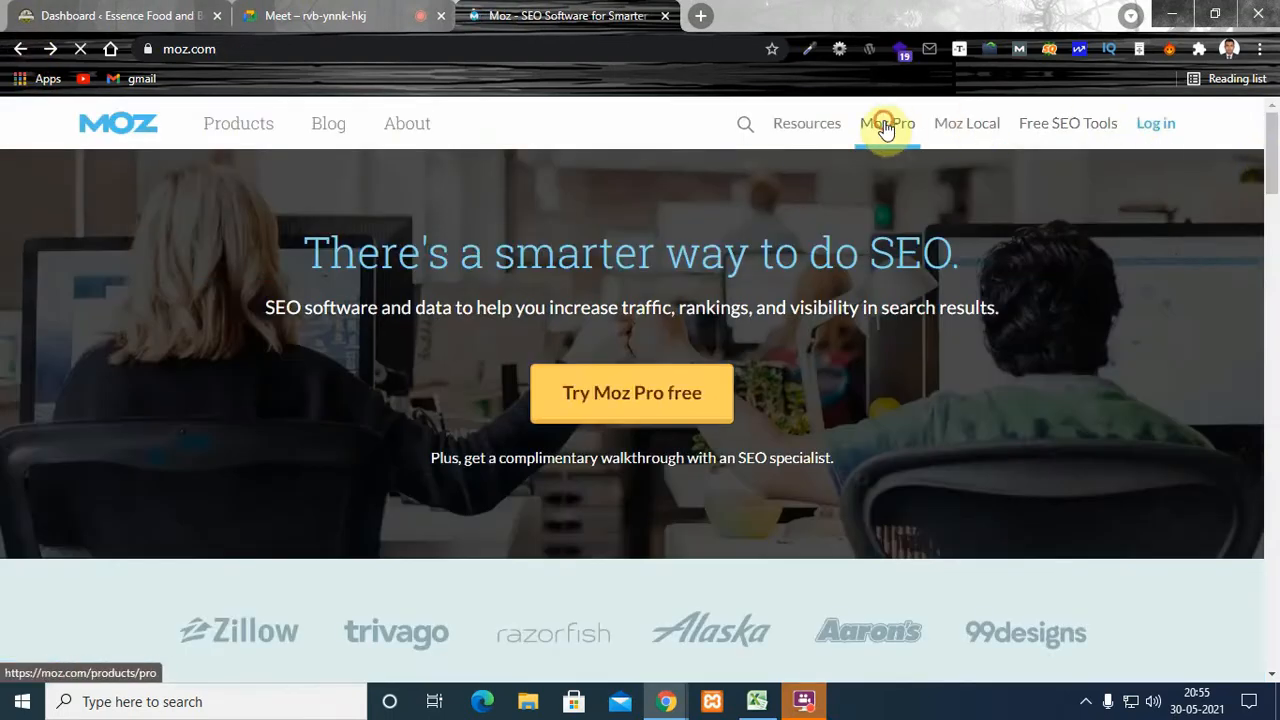
- Open the free Link Explorer tool among the Moz Pro offerings and glance over its page
{"action": "mouse_move", "coordinate": [887, 124]}
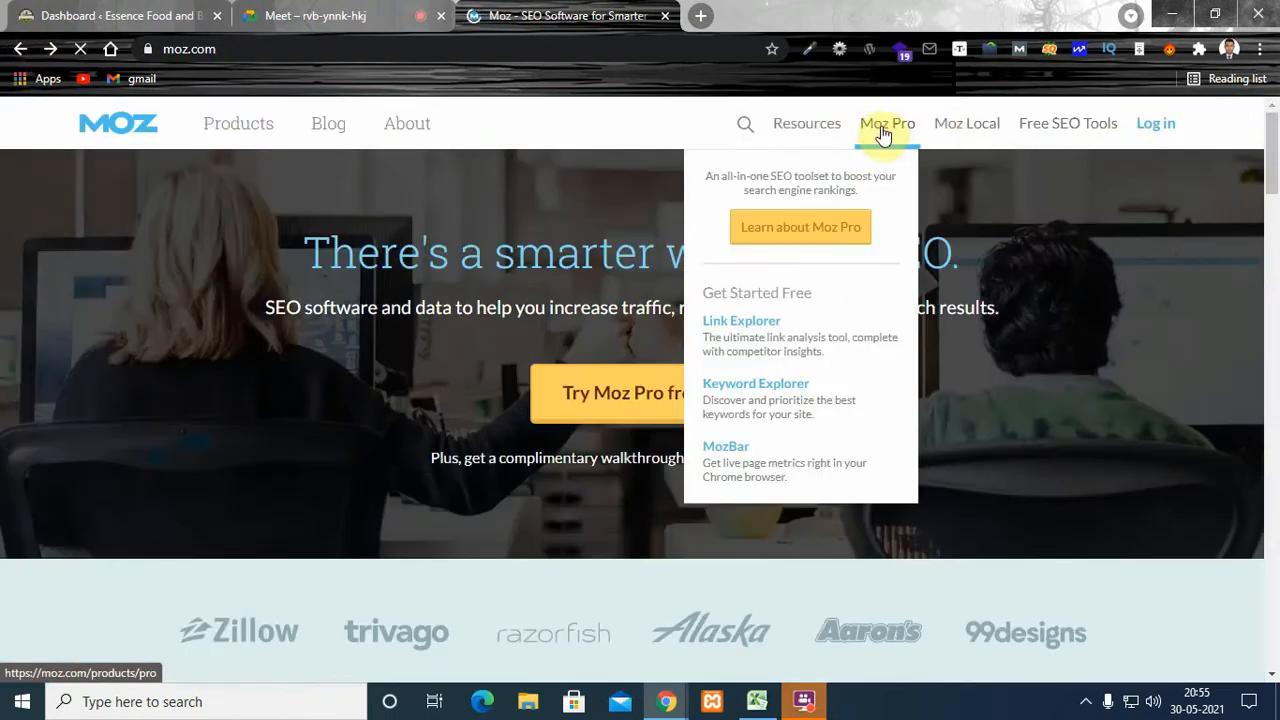
{"action": "left_click", "coordinate": [779, 334]}
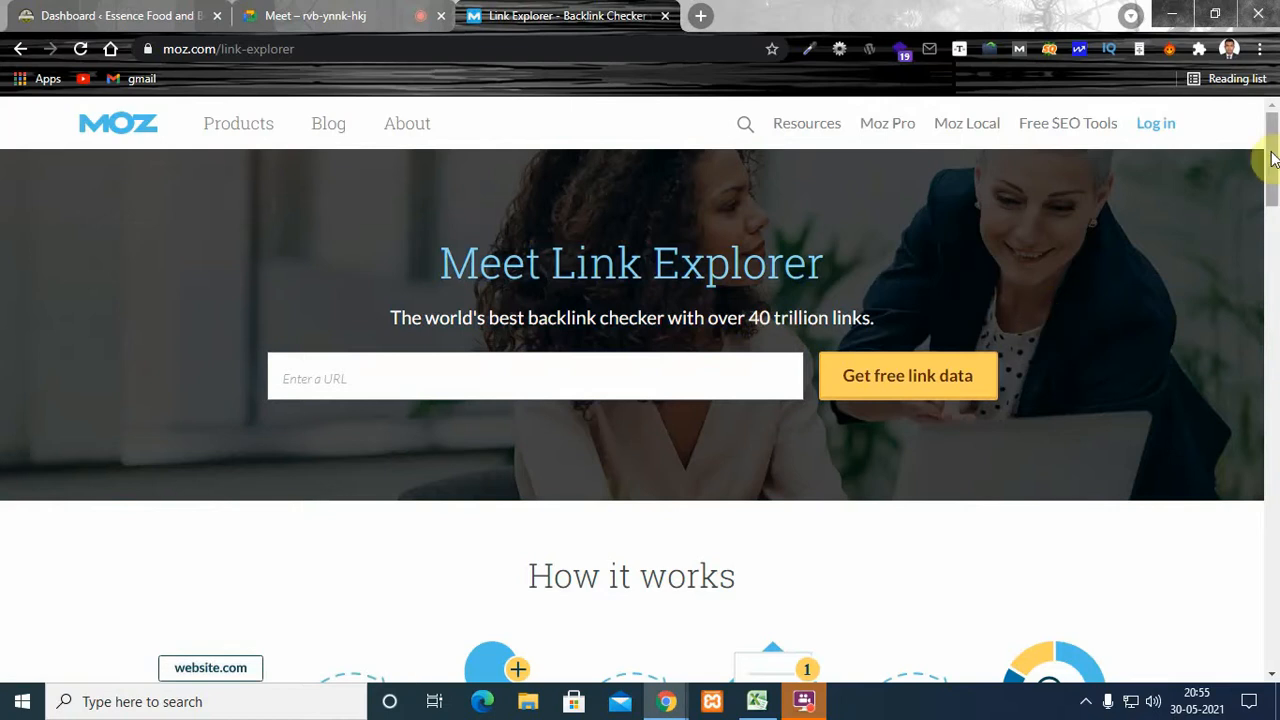
{"action": "scroll", "coordinate": [1266, 145], "scroll_direction": "down", "scroll_amount": 5}
{"action": "scroll", "coordinate": [1266, 141], "scroll_direction": "up", "scroll_amount": 5}
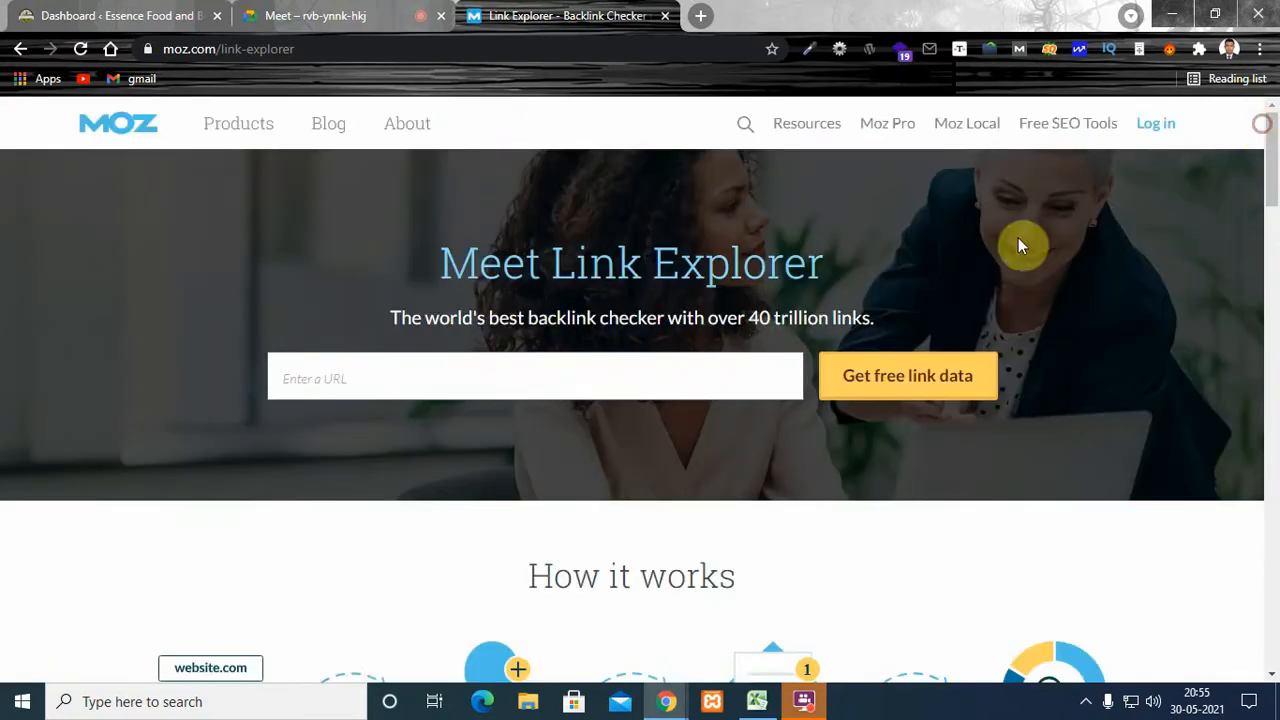
- Try to get free link data for fastcaraccessories.com and dismiss the account creation form
{"action": "left_click", "coordinate": [589, 381]}
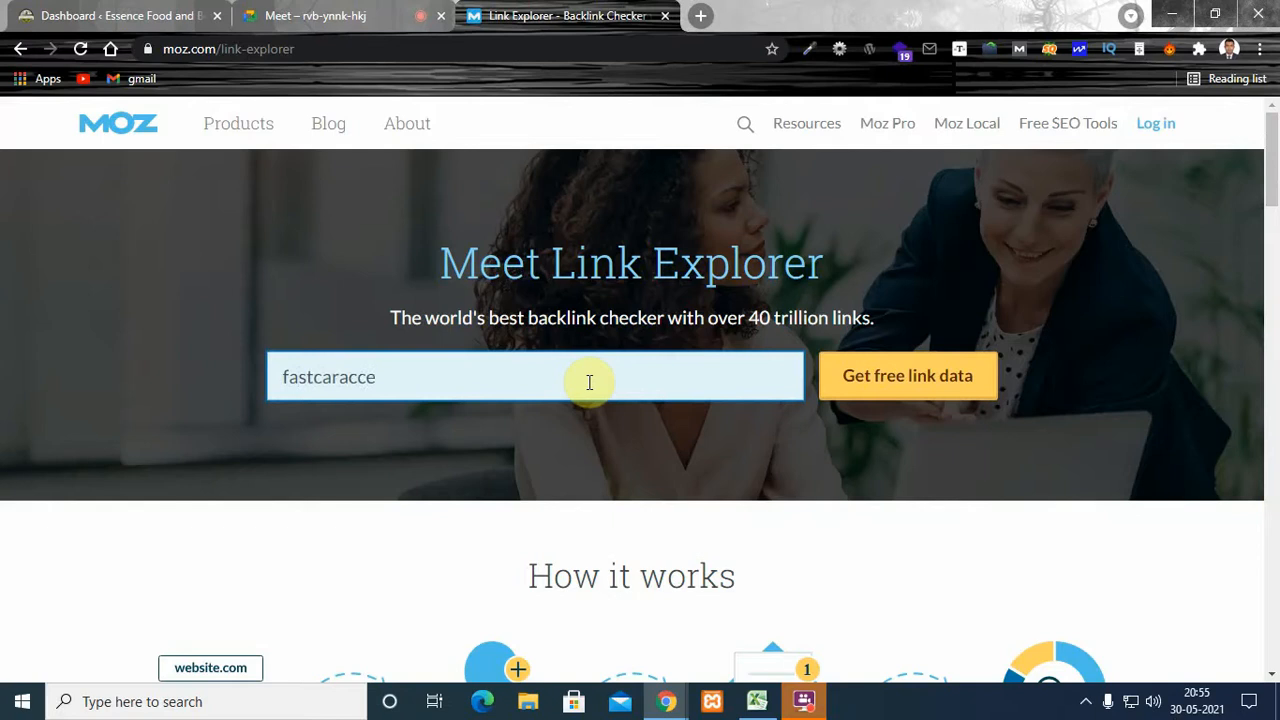
{"action": "type", "text": "fastcaraccess"}
{"action": "key", "text": "Return"}
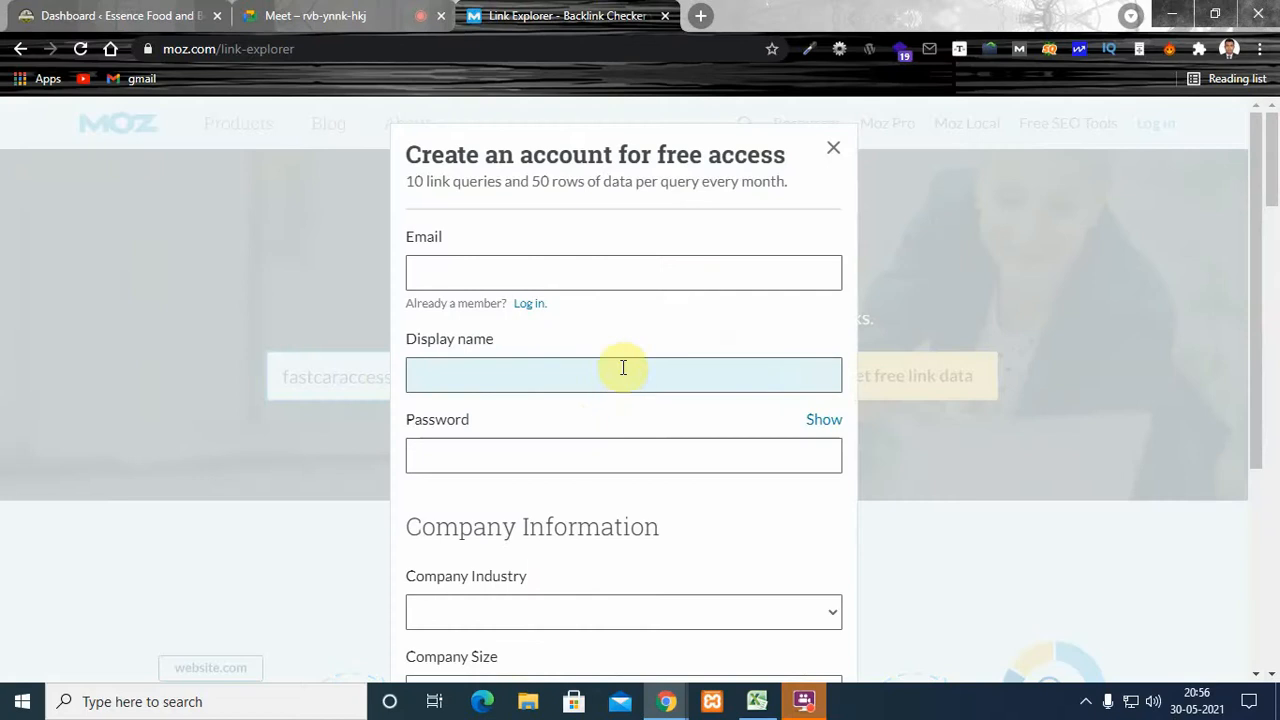
{"action": "left_click", "coordinate": [834, 150]}
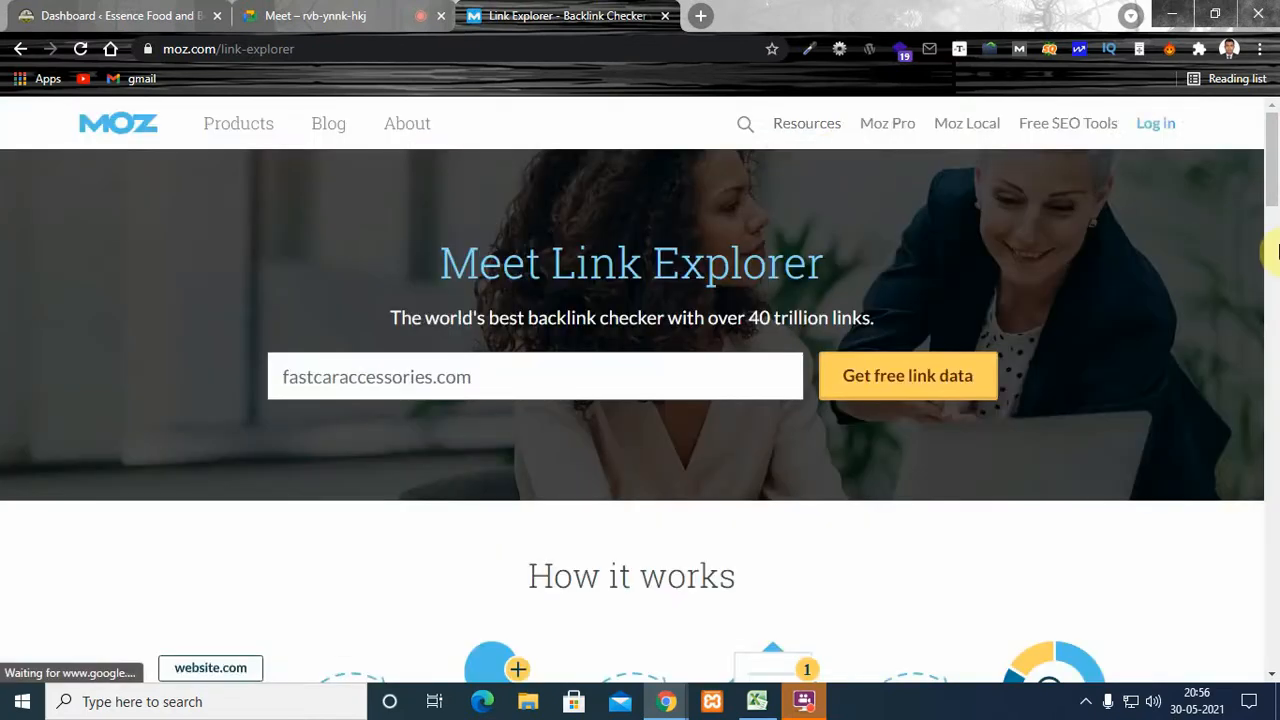
- Go to the Moz login page and fill in the saved account e-mail
{"action": "left_click", "coordinate": [1145, 136]}
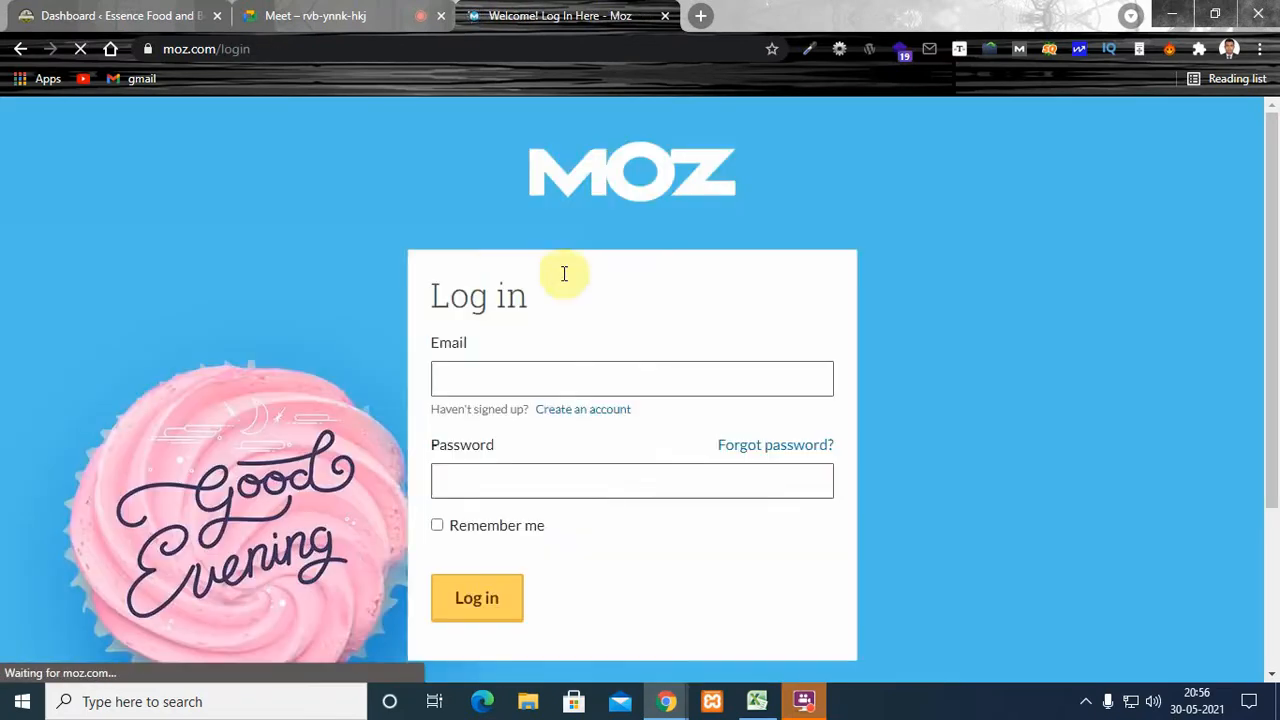
{"action": "left_click", "coordinate": [517, 381]}
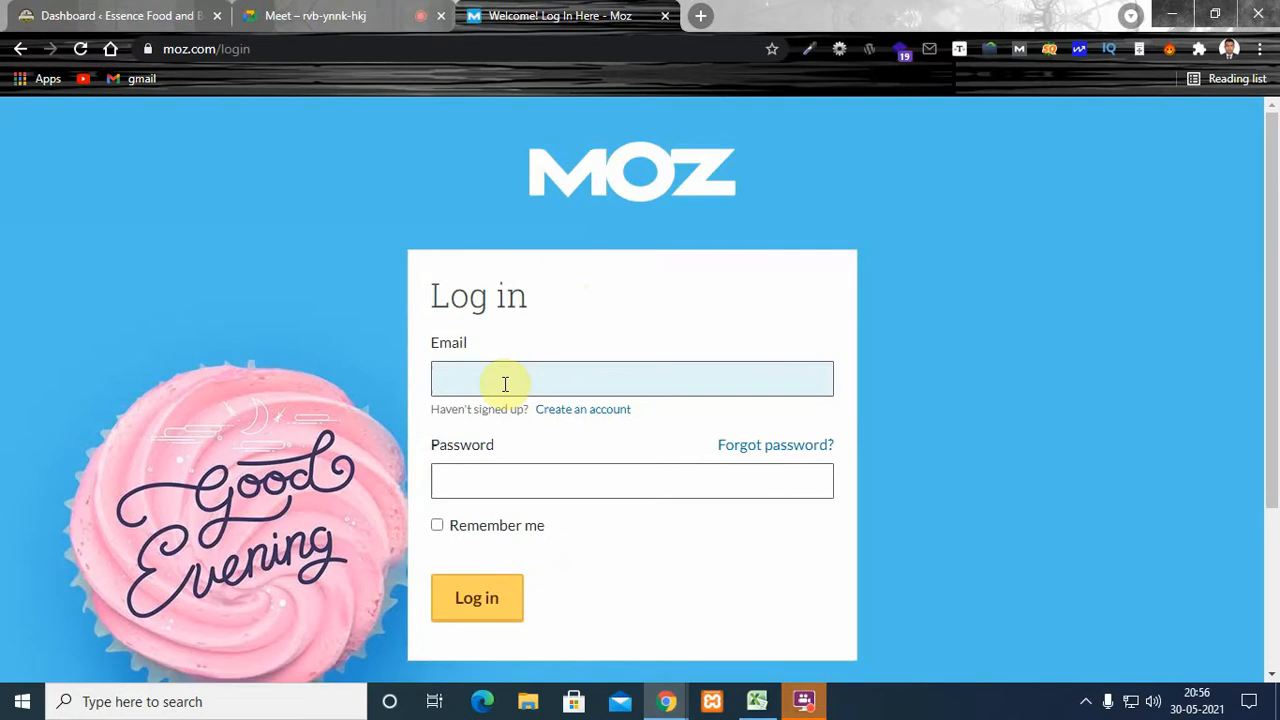
{"action": "left_click", "coordinate": [505, 384]}
{"action": "left_click", "coordinate": [505, 421]}
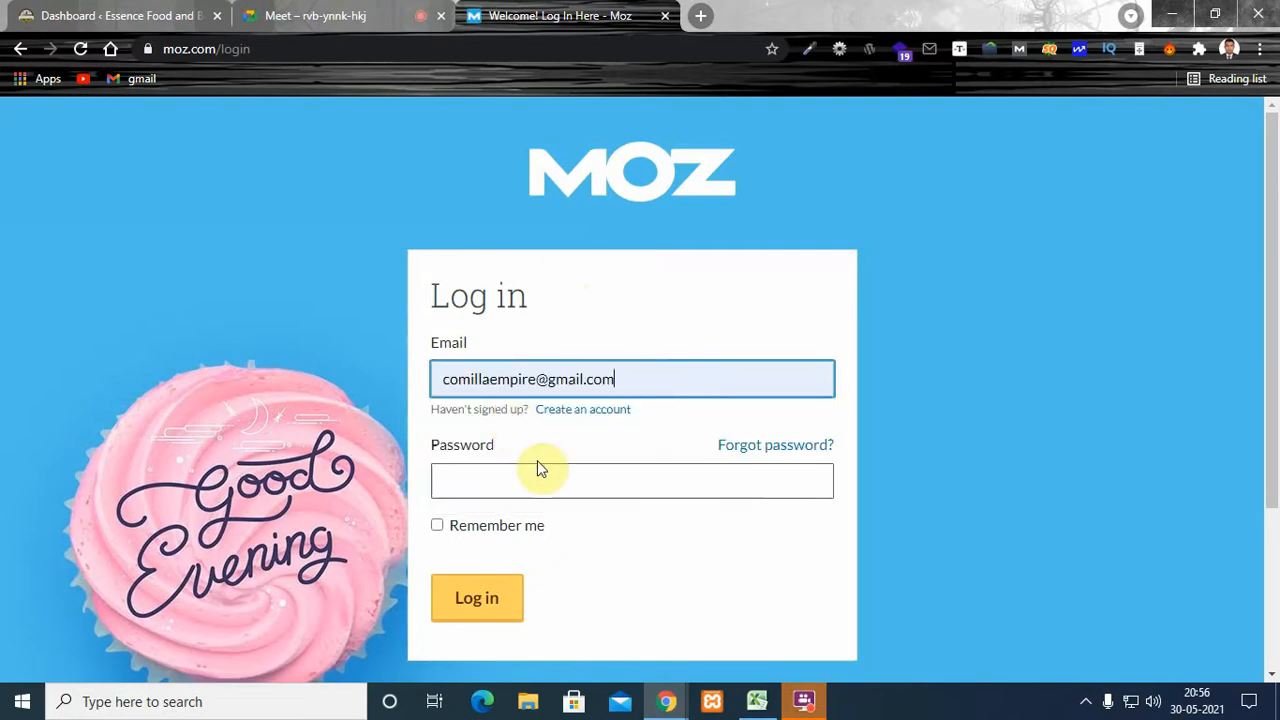
- Enable Remember me, enter the account password and submit the Moz login
{"action": "left_click", "coordinate": [477, 469]}
{"action": "left_click", "coordinate": [514, 429]}
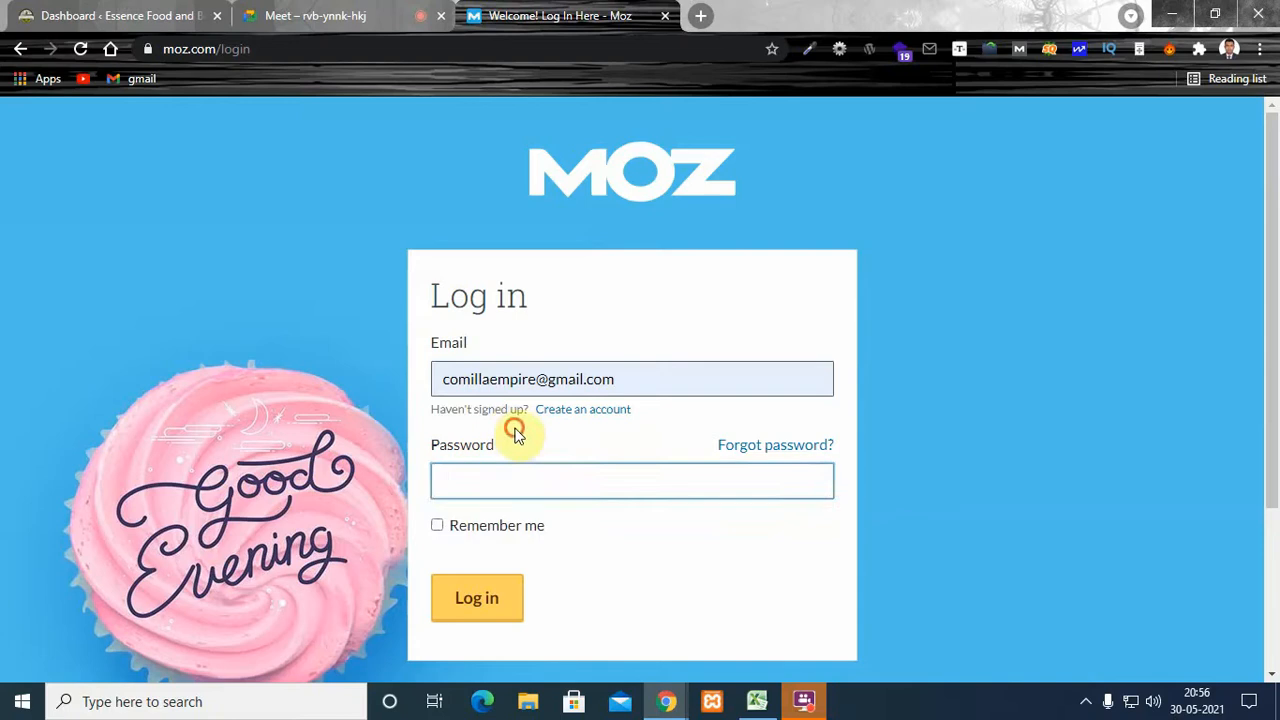
{"action": "left_click", "coordinate": [440, 526]}
{"action": "left_click", "coordinate": [538, 480]}
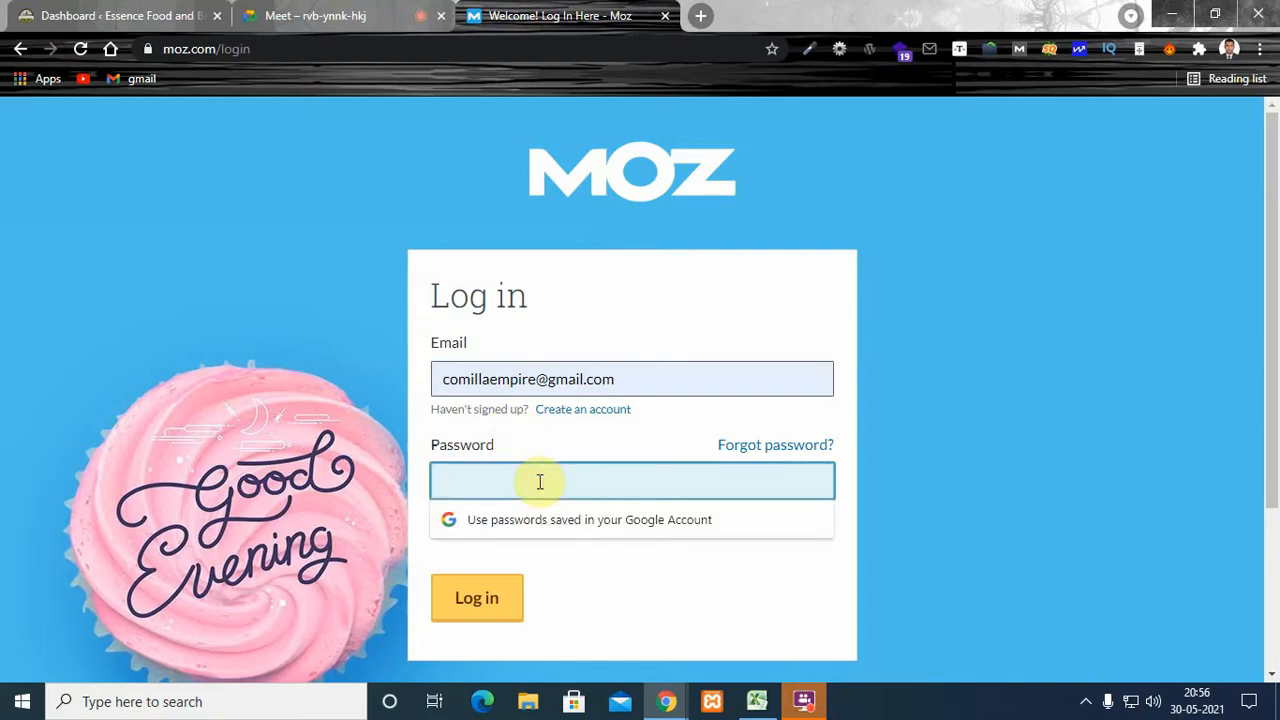
{"action": "type", "text": "•••"}
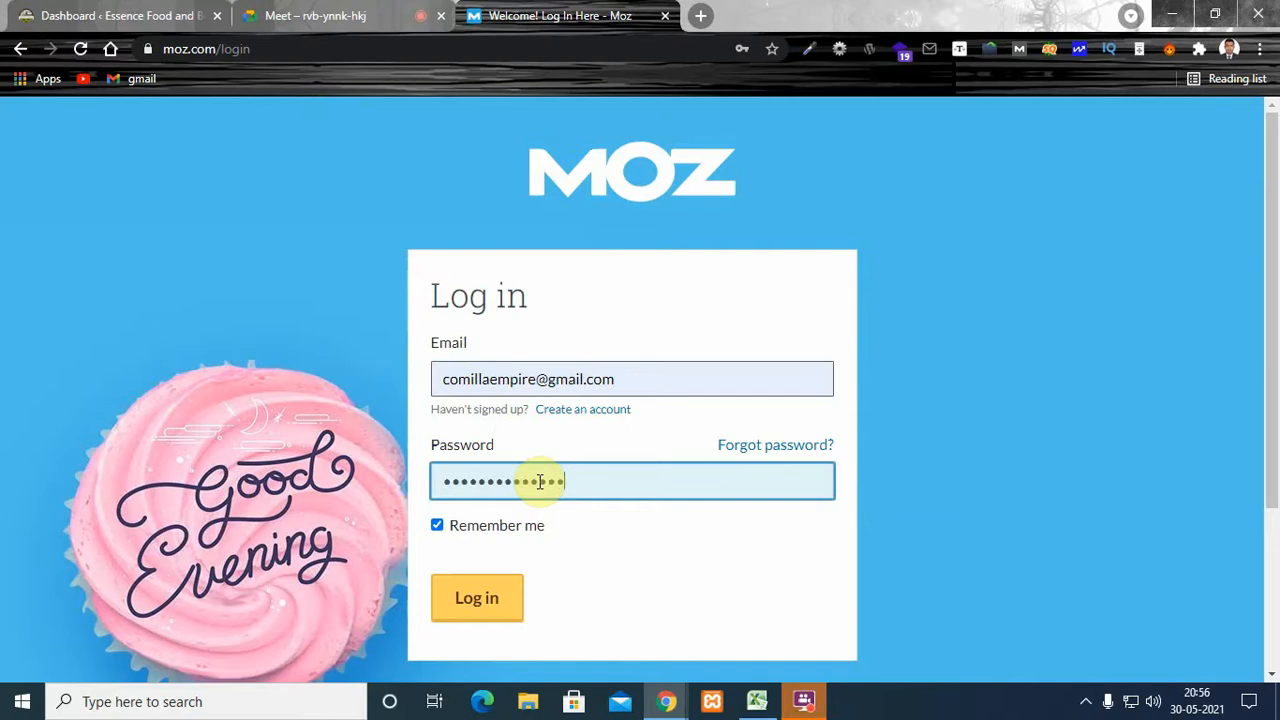
{"action": "key", "text": "Return"}
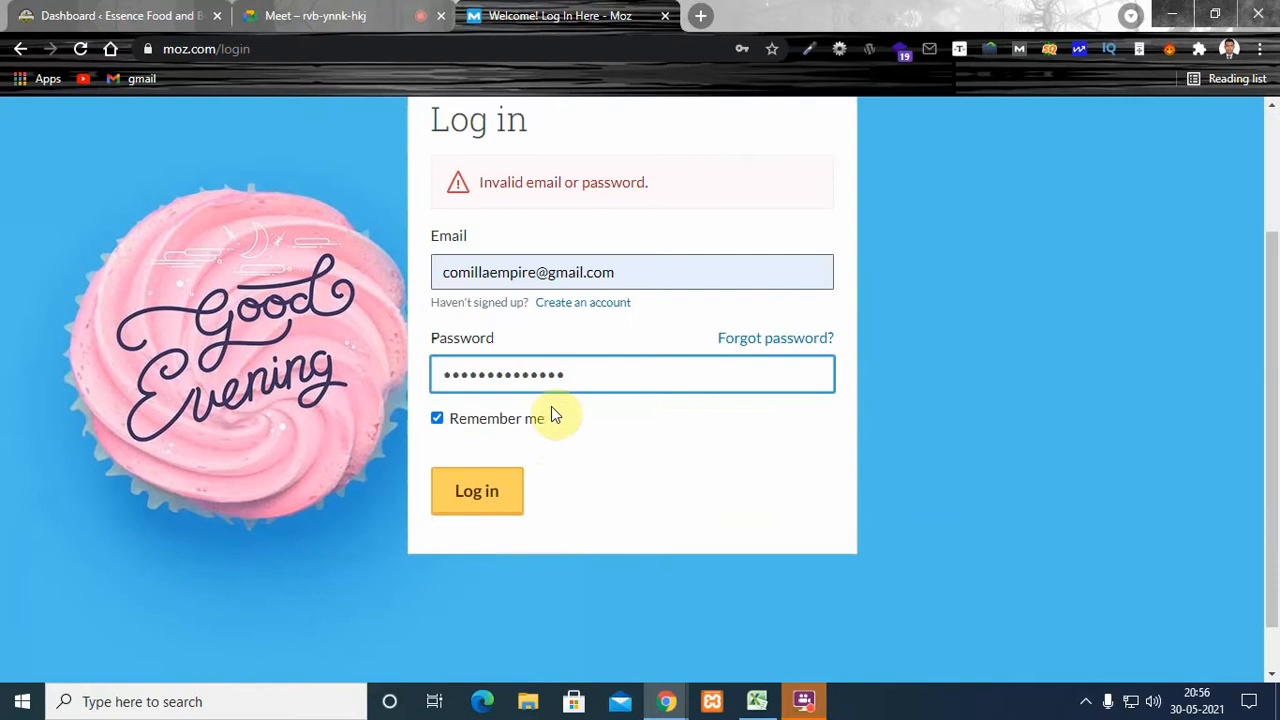
- Replace the entered account password with a corrected one and submit the login again
{"action": "left_click_drag", "start_coordinate": [574, 376], "coordinate": [265, 385]}
{"action": "type", "text": "••"}
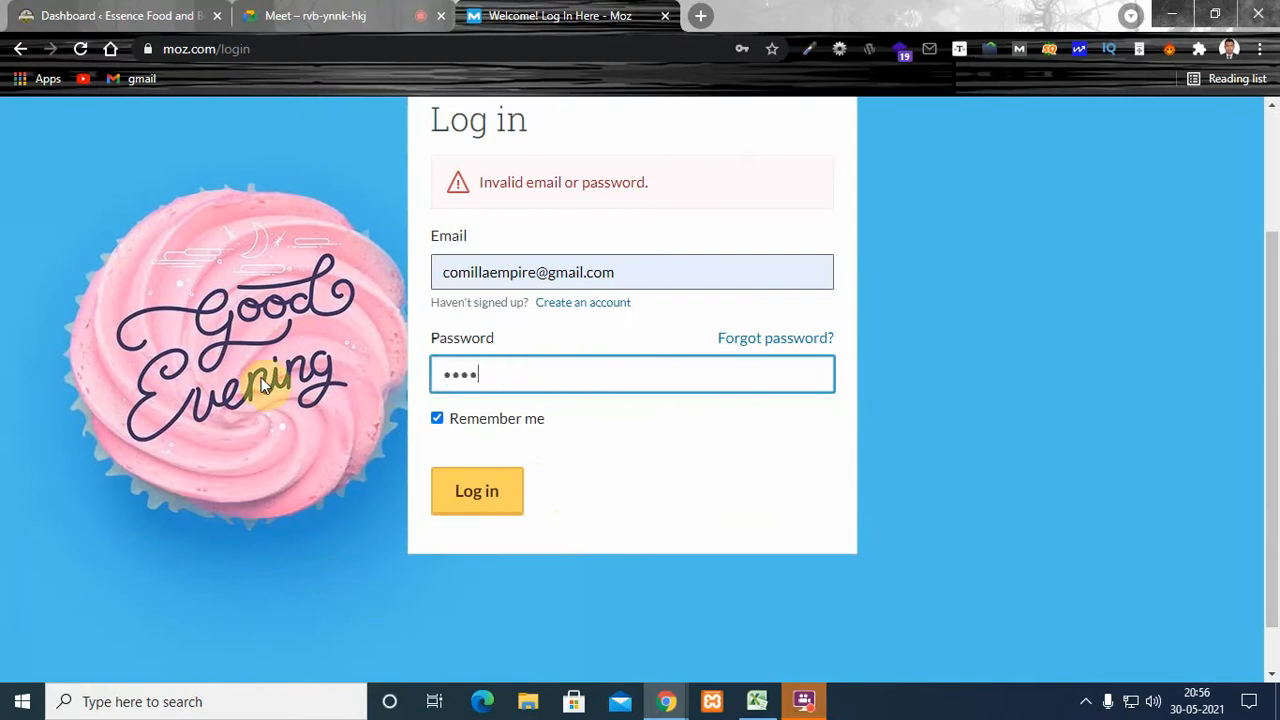
{"action": "key", "text": "Return"}
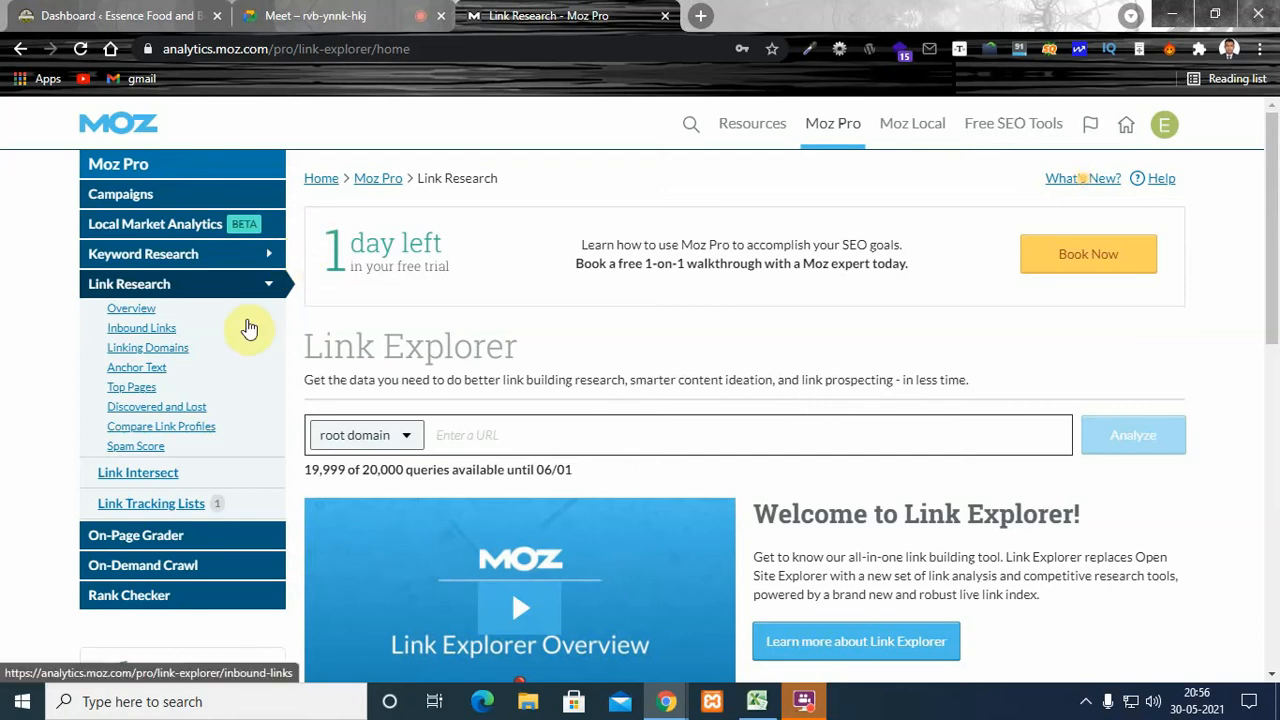
- Analyze the root domain fastcaraccessories.com in Link Explorer and review its overview metrics
{"action": "left_click", "coordinate": [517, 435]}
{"action": "type", "text": "fastcaraccessorie"}
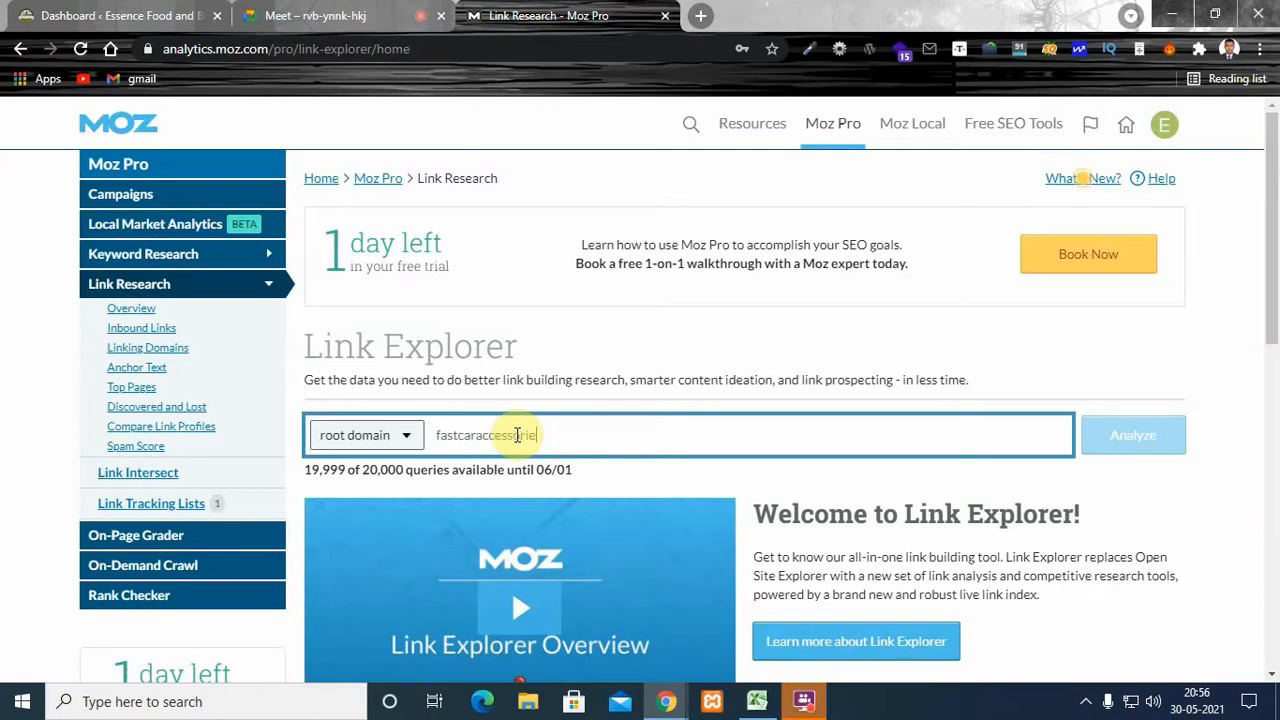
{"action": "type", "text": "s.cop"}
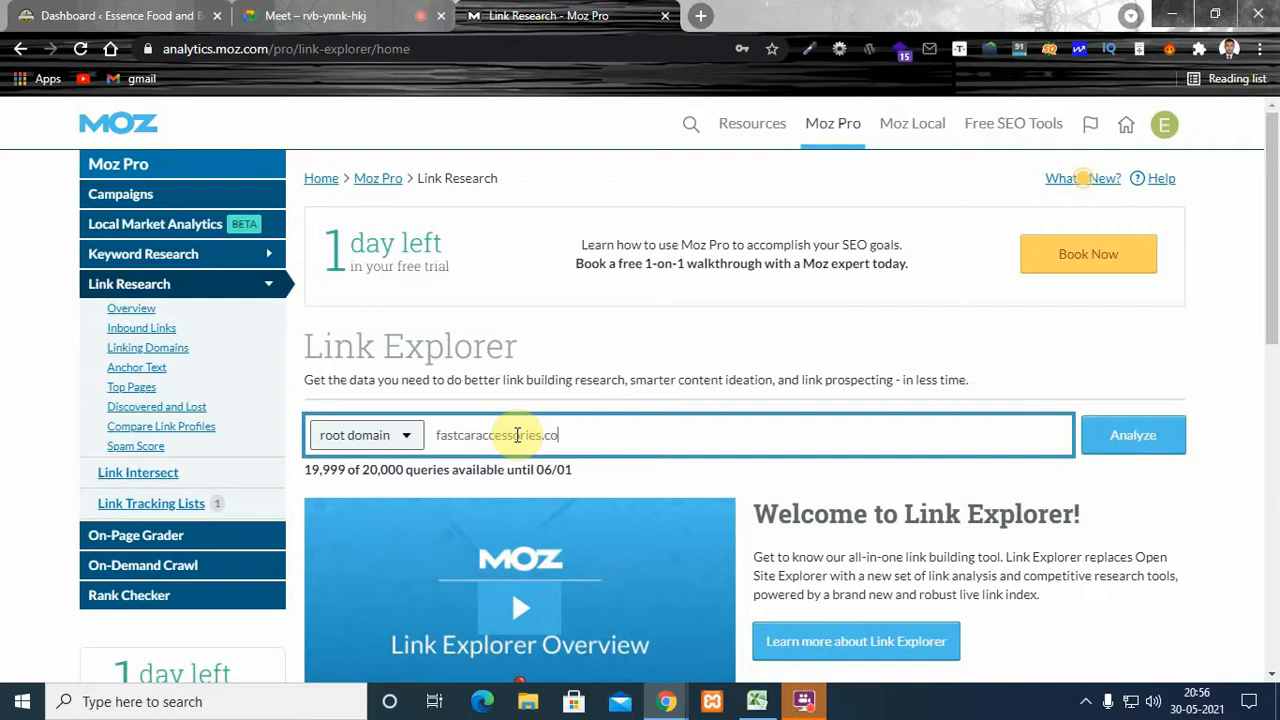
{"action": "key", "text": "Return"}
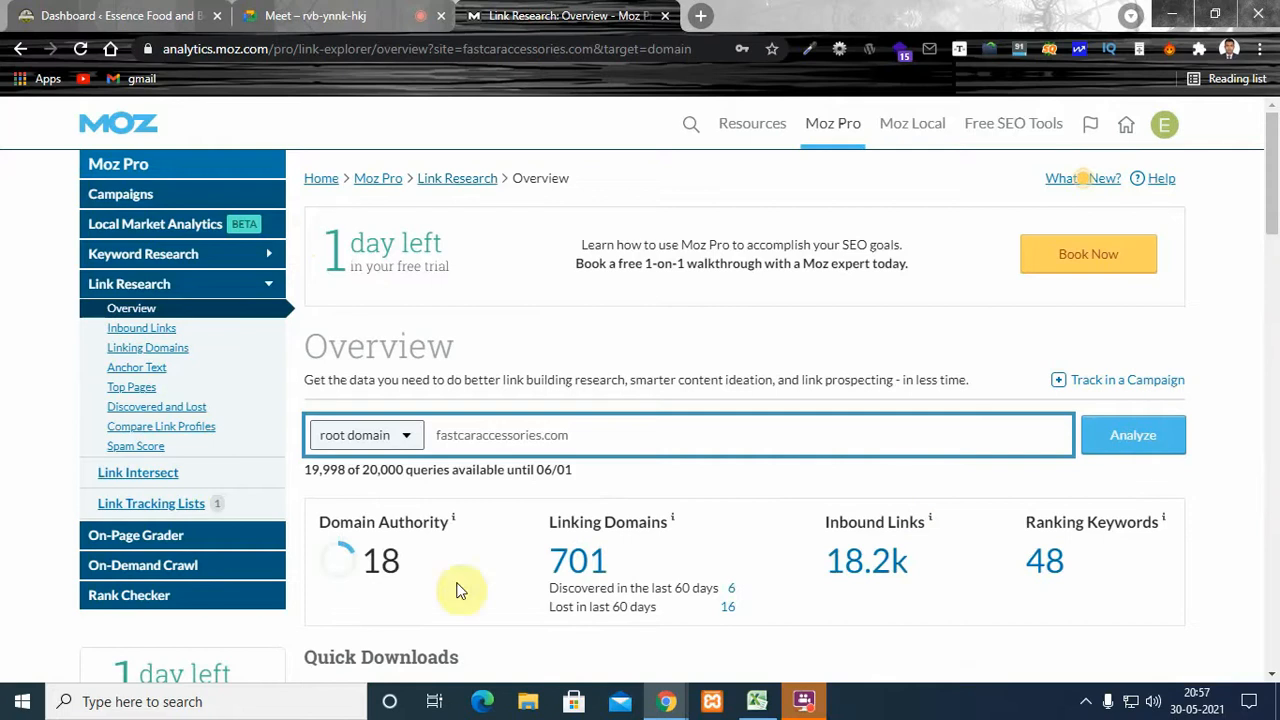
{"action": "left_click_drag", "start_coordinate": [1276, 150], "coordinate": [1270, 186]}
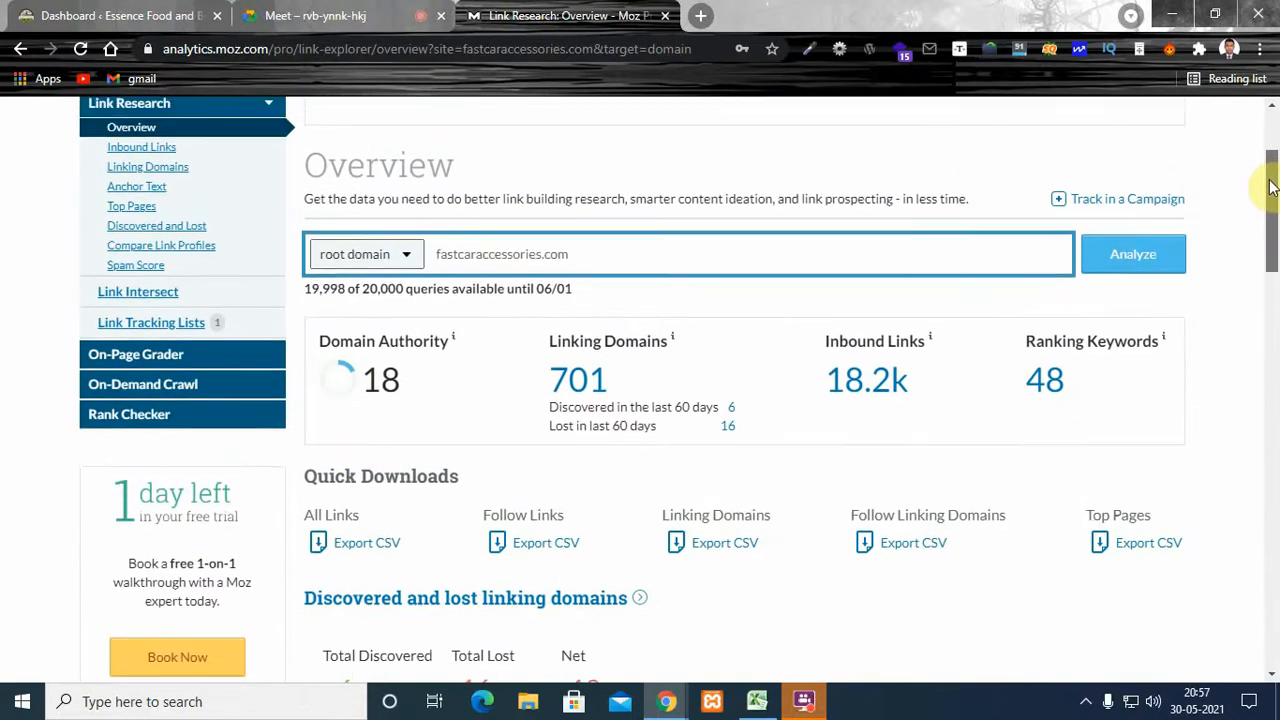
{"action": "scroll", "coordinate": [1270, 186], "scroll_direction": "up", "scroll_amount": 3}
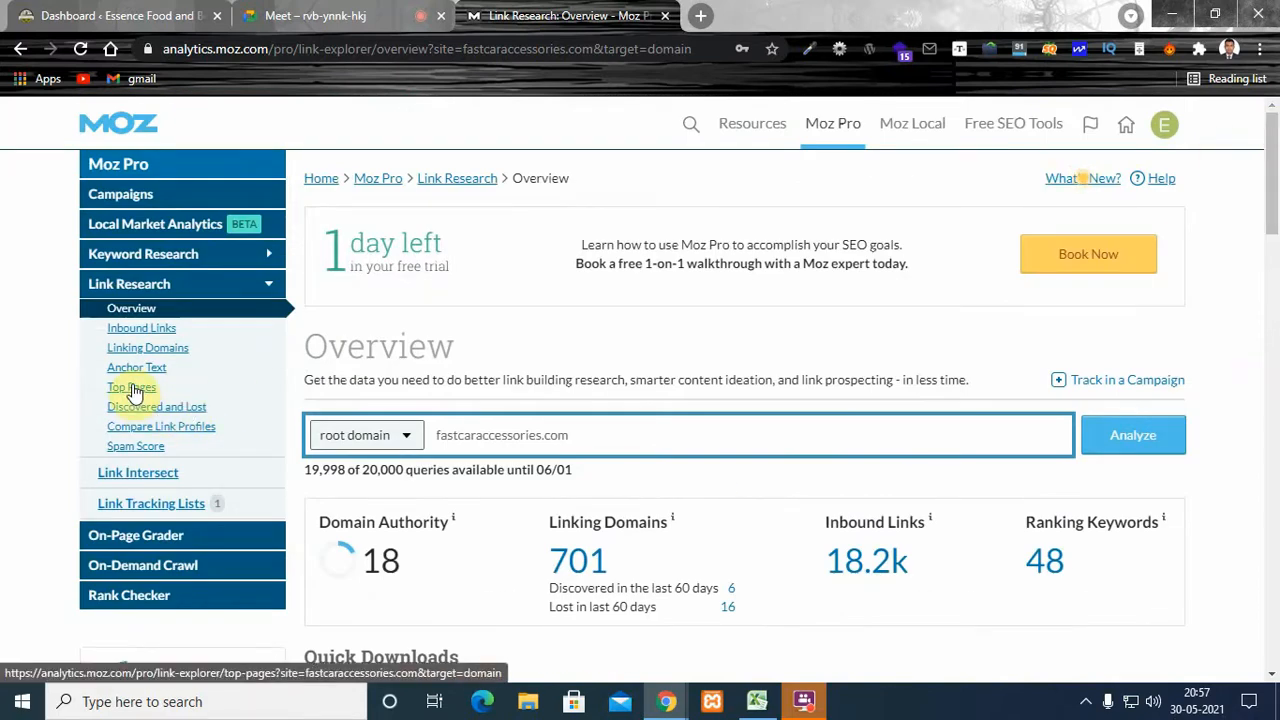
- Open the Top Pages report for fastcaraccessories.com and review the listed pages' authority and link figures
{"action": "left_click", "coordinate": [135, 392]}
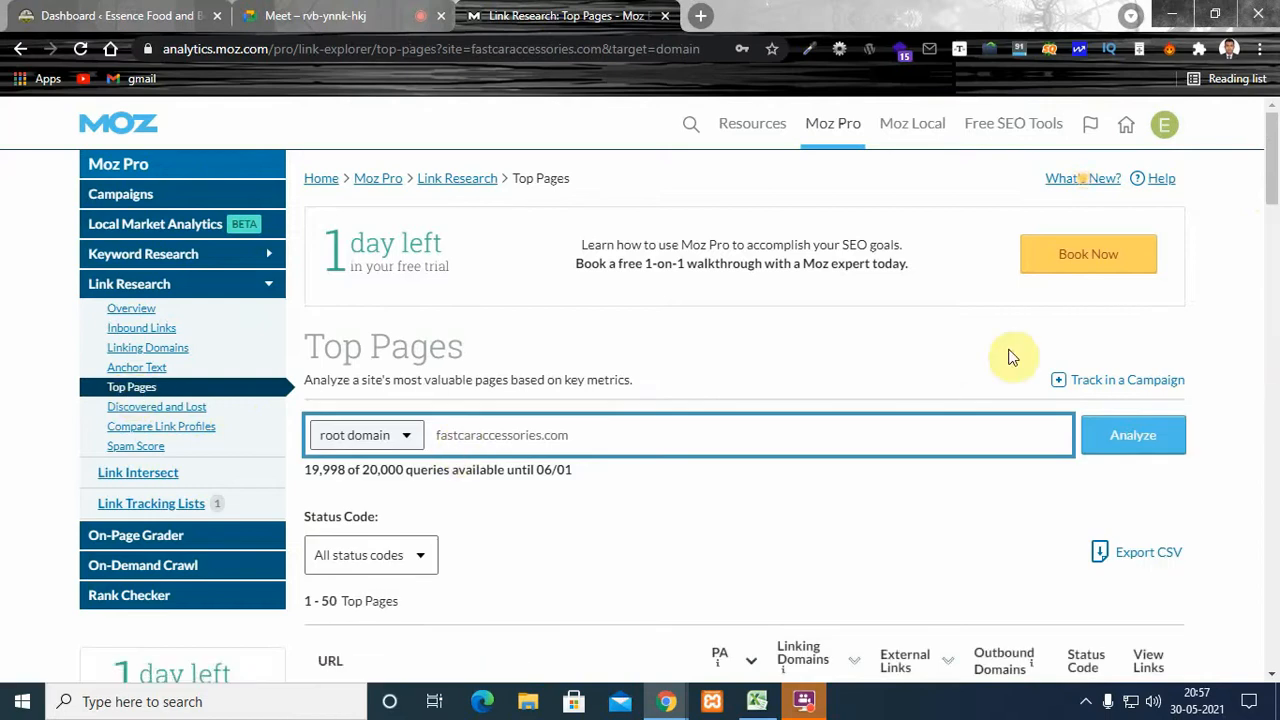
{"action": "scroll", "coordinate": [1276, 215], "scroll_direction": "down", "scroll_amount": 4}
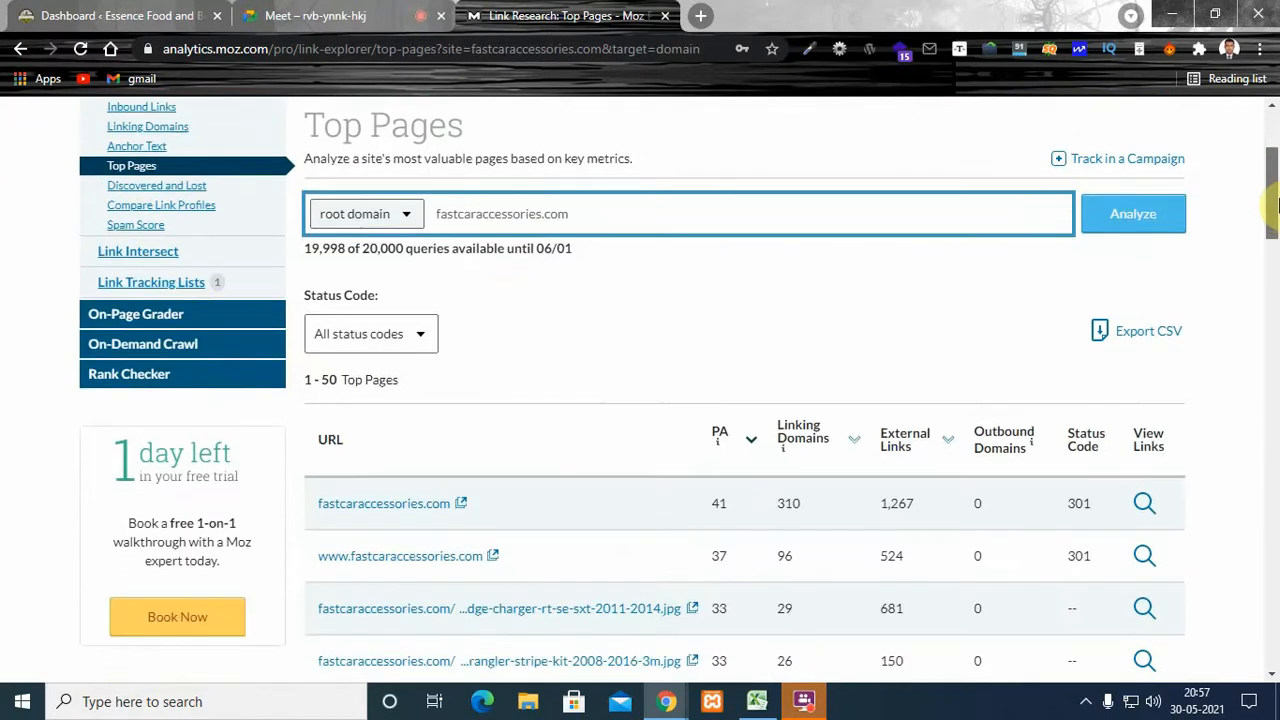
{"action": "scroll", "coordinate": [1276, 230], "scroll_direction": "down", "scroll_amount": 1}
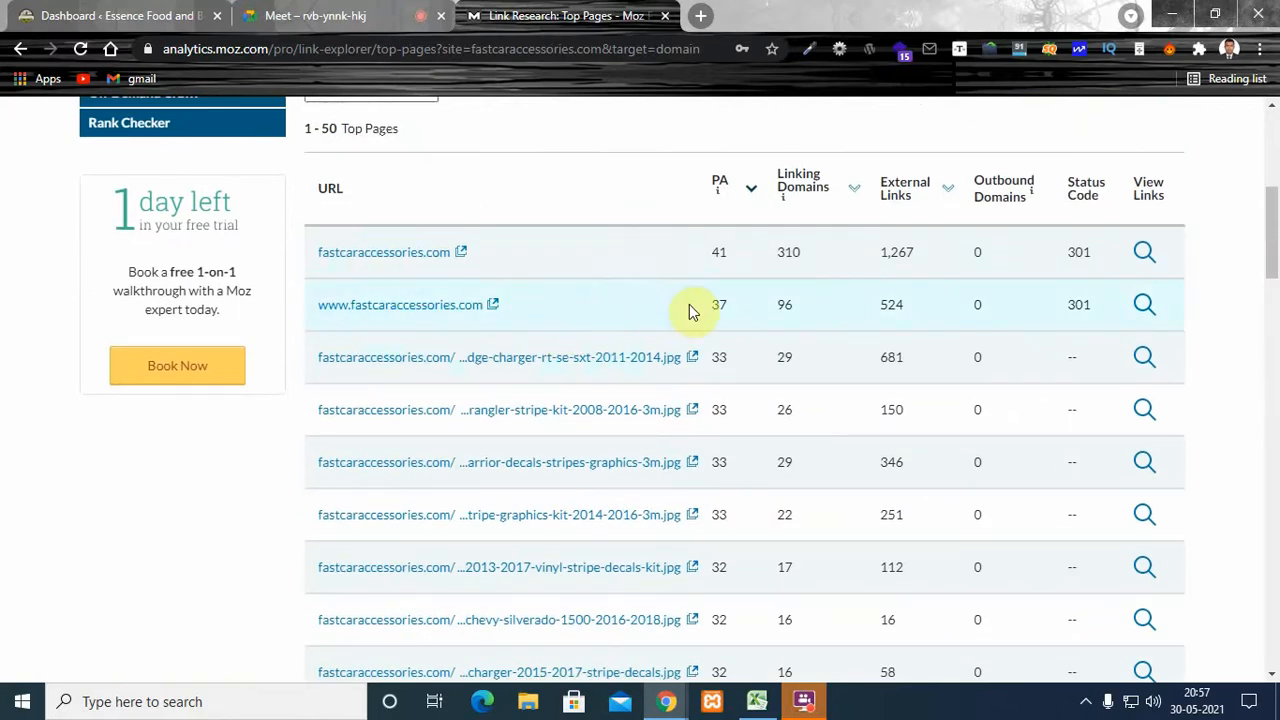
{"action": "left_click_drag", "start_coordinate": [1274, 205], "coordinate": [1276, 110]}
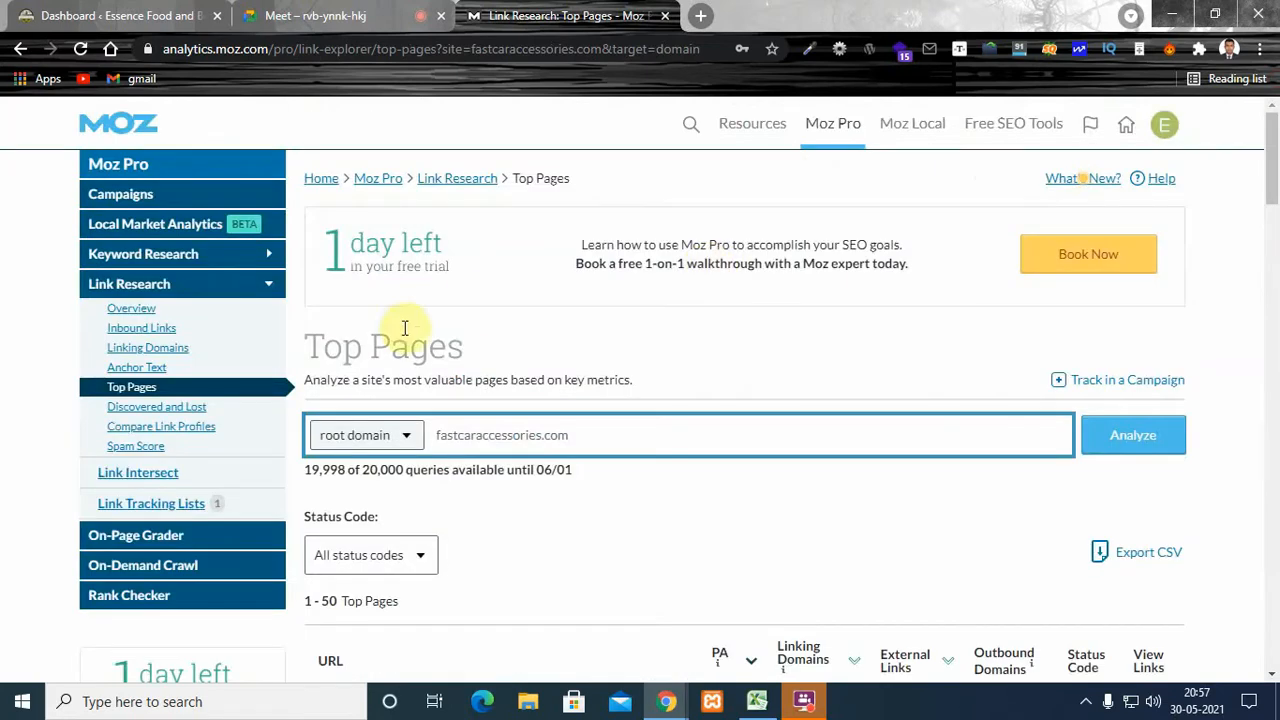
- Open the Ranking Keywords tool under Keyword Research and dismiss the SEO checklist pop-up
{"action": "left_click", "coordinate": [266, 253]}
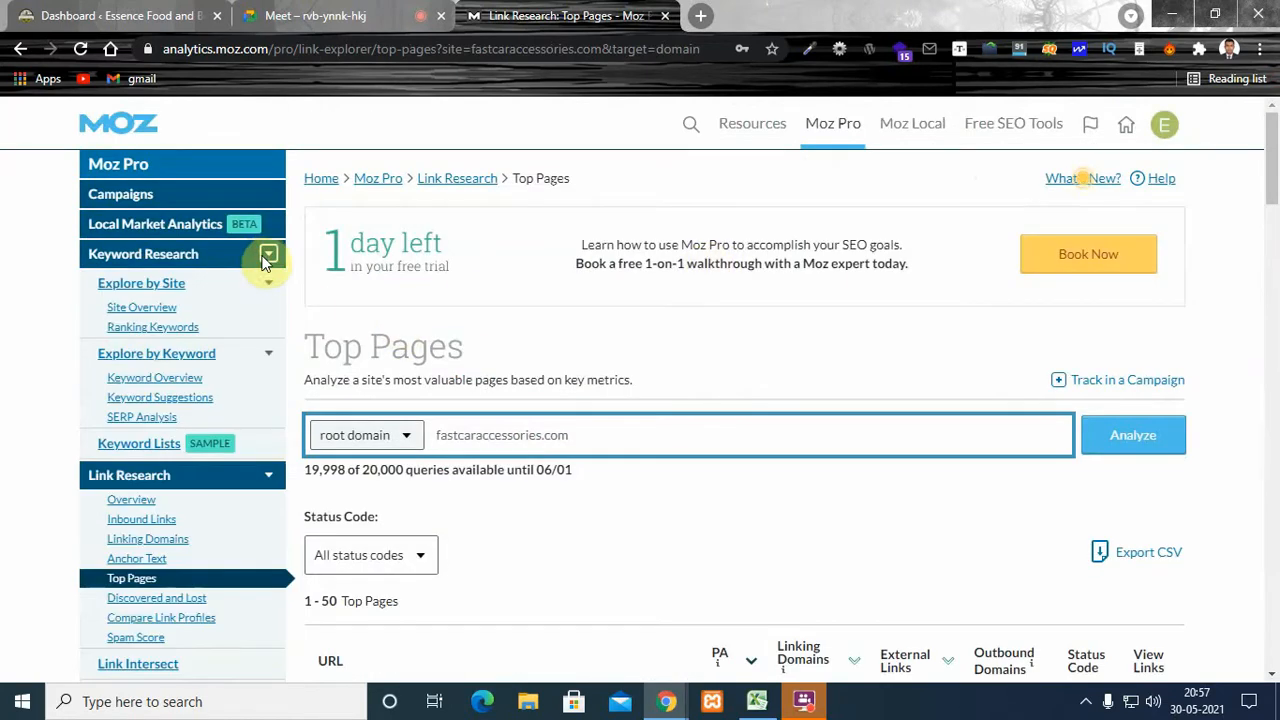
{"action": "left_click", "coordinate": [157, 328]}
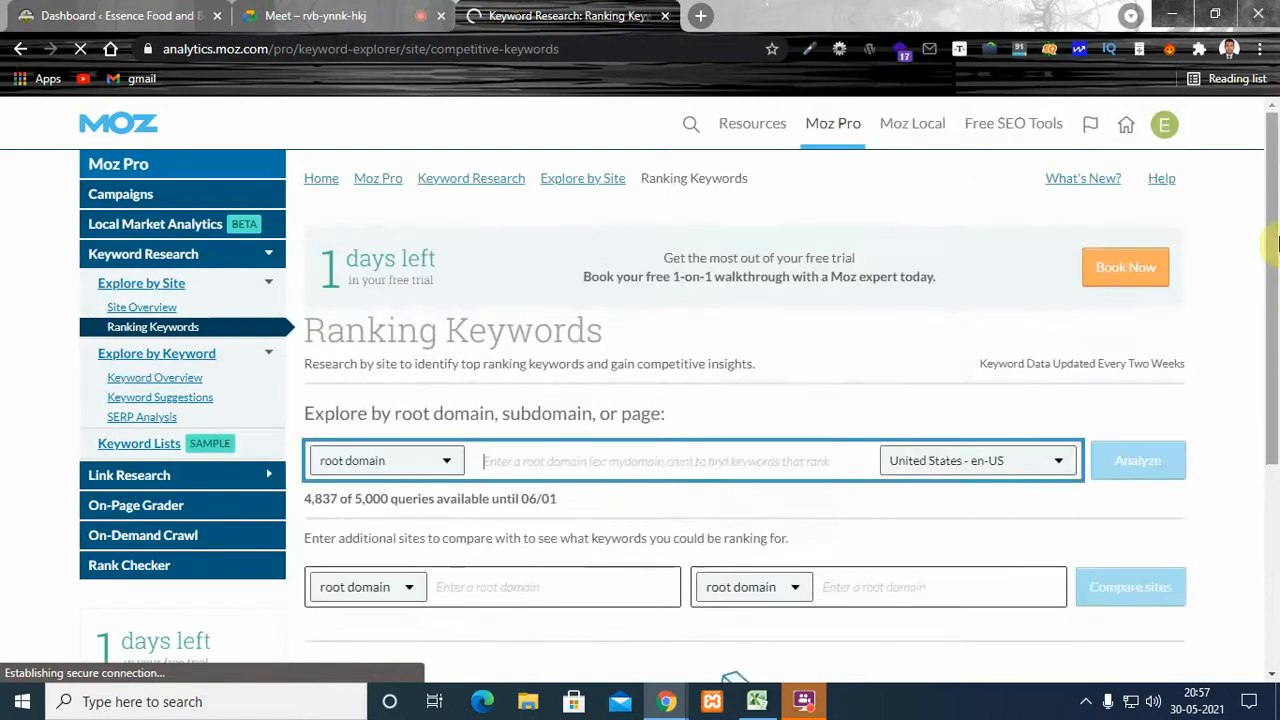
{"action": "scroll", "coordinate": [672, 314], "scroll_direction": "down", "scroll_amount": 2}
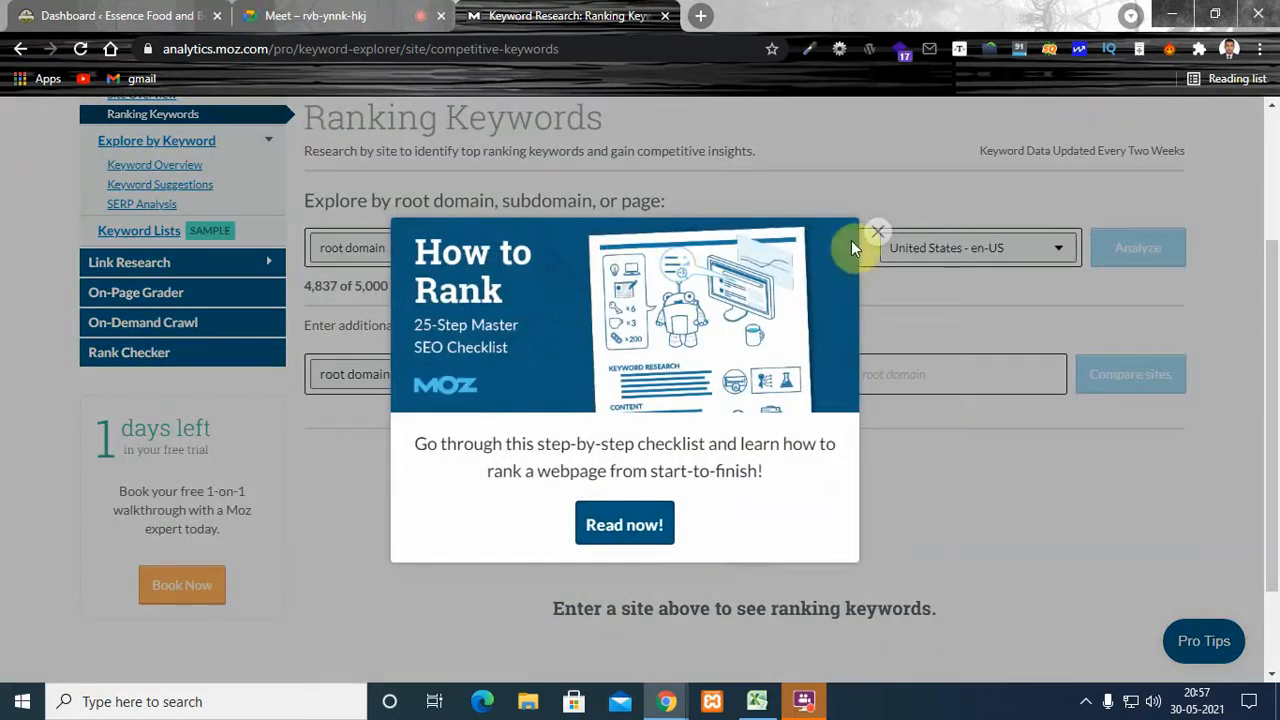
{"action": "left_click", "coordinate": [877, 232]}
- Analyze the ranking keywords of the root domain fastcaraccessories.com for United States - en-US
{"action": "left_click", "coordinate": [540, 251]}
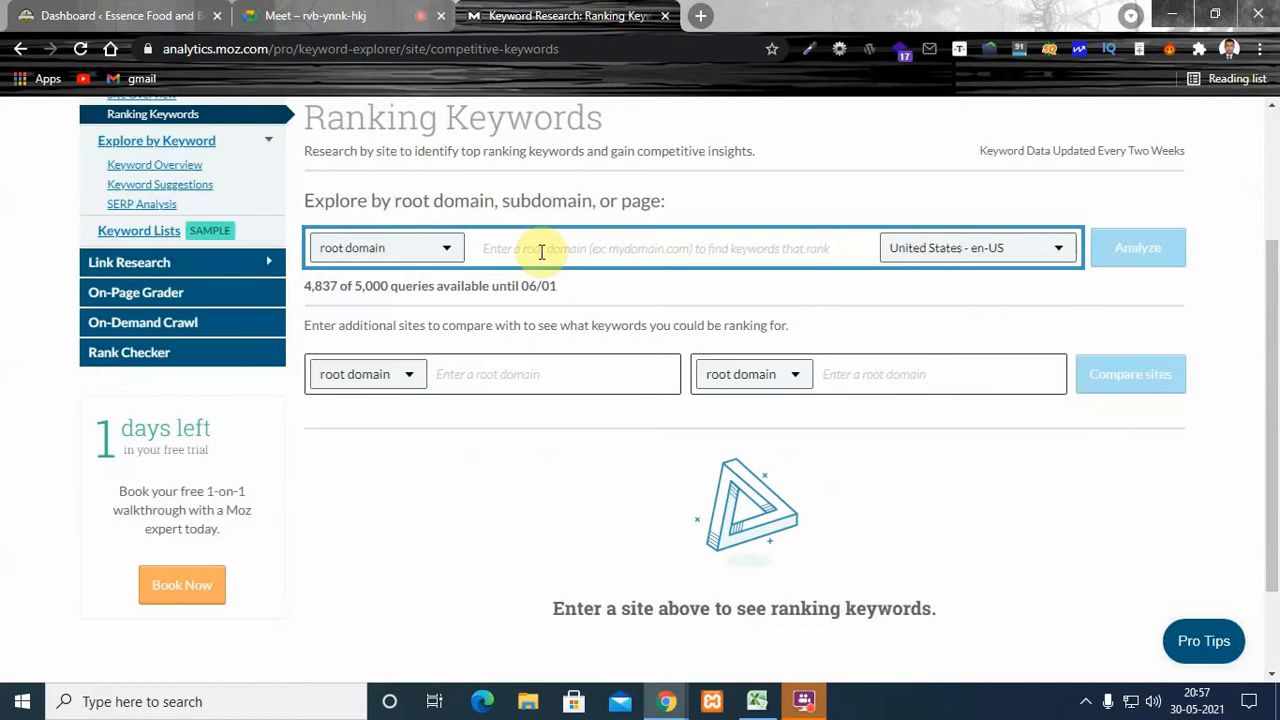
{"action": "type", "text": "fastcaraccessories.com"}
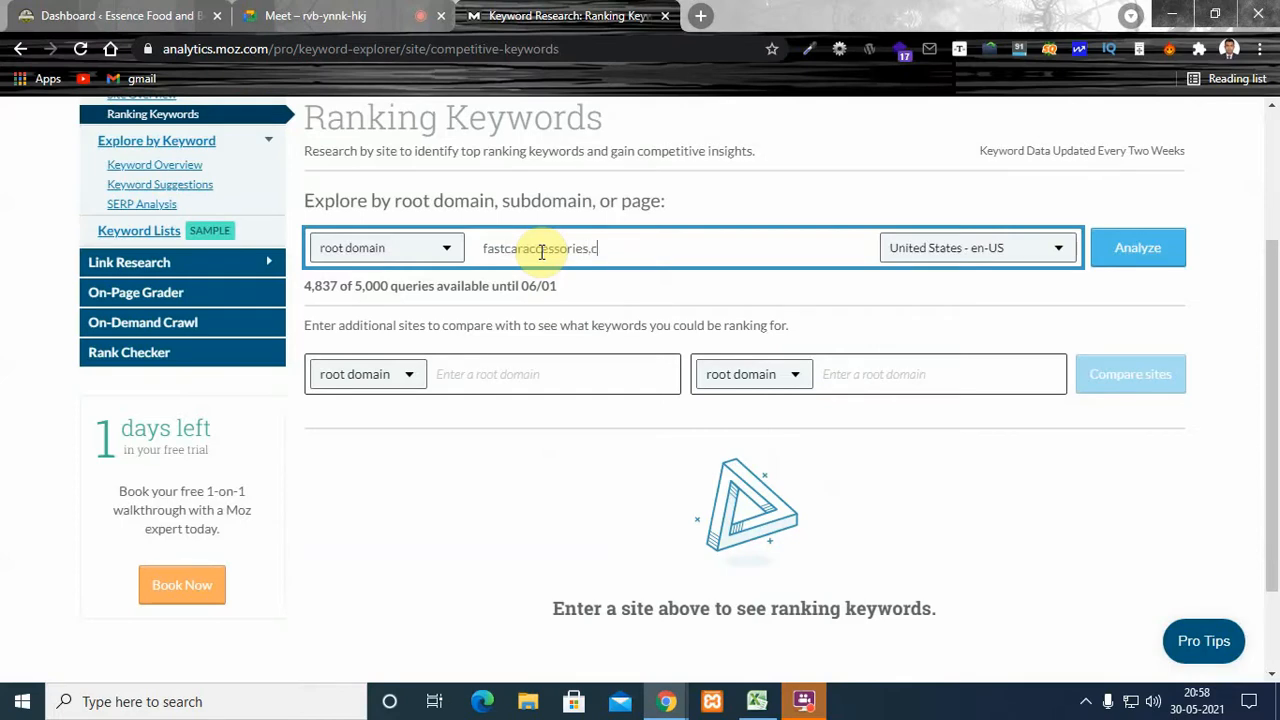
{"action": "left_click", "coordinate": [431, 248]}
{"action": "left_click", "coordinate": [431, 248]}
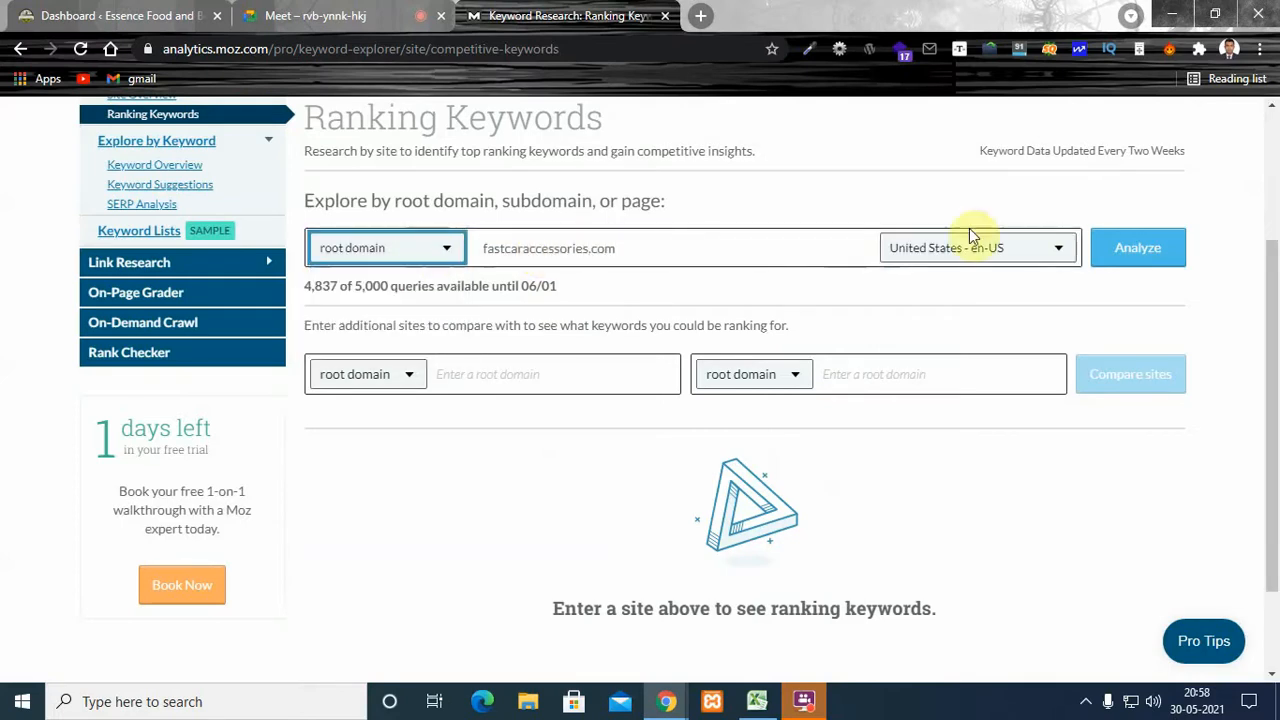
{"action": "left_click", "coordinate": [1141, 252]}
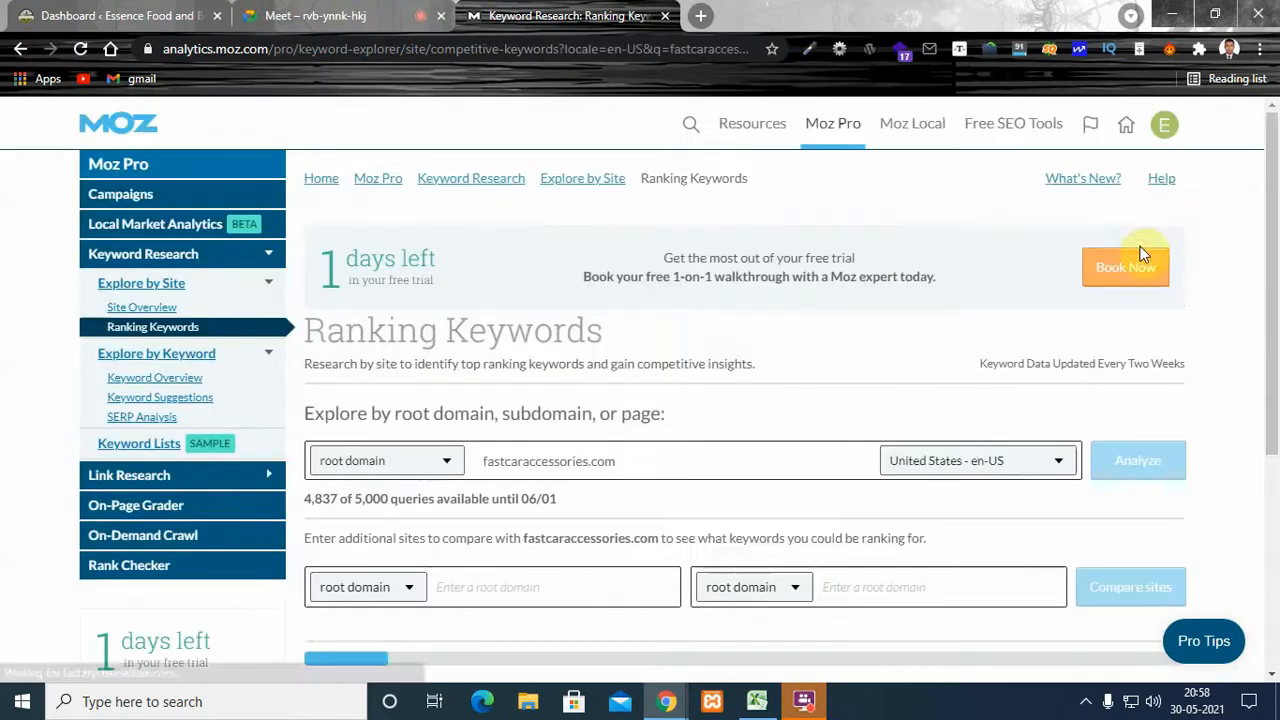
- Examine the full ranking keywords list of fastcaraccessories.com, including its total, rank positions and available filters
{"action": "left_click_drag", "start_coordinate": [1277, 268], "coordinate": [1277, 318]}
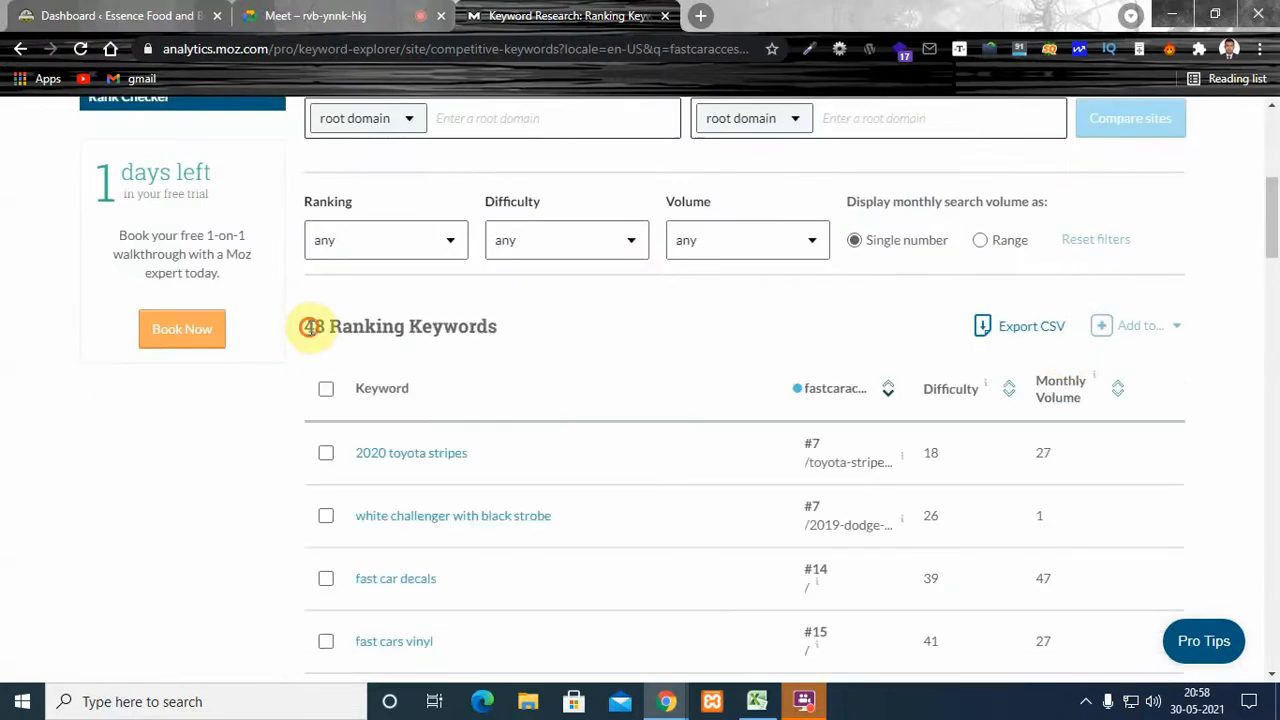
{"action": "mouse_move", "coordinate": [312, 326]}
{"action": "left_mouse_down"}
{"action": "mouse_move", "coordinate": [486, 326]}
{"action": "mouse_move", "coordinate": [336, 326]}
{"action": "left_mouse_up"}
{"action": "left_click", "coordinate": [491, 326]}
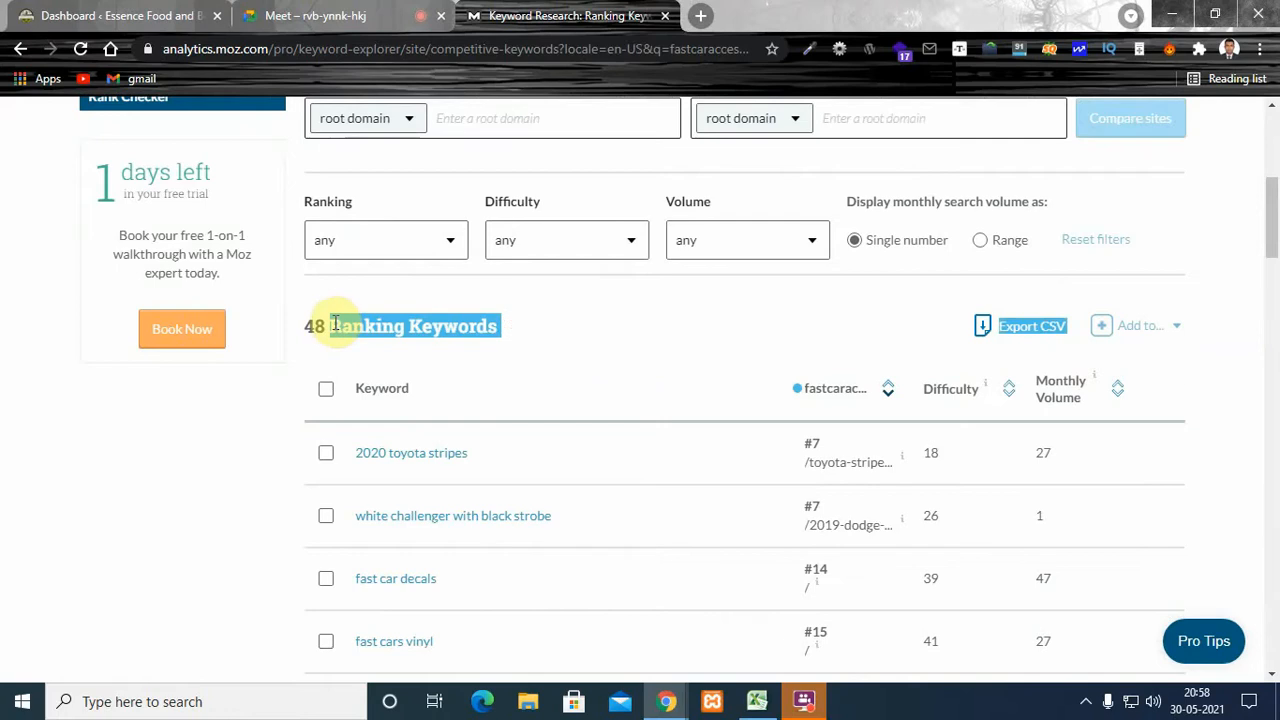
{"action": "left_click", "coordinate": [370, 326]}
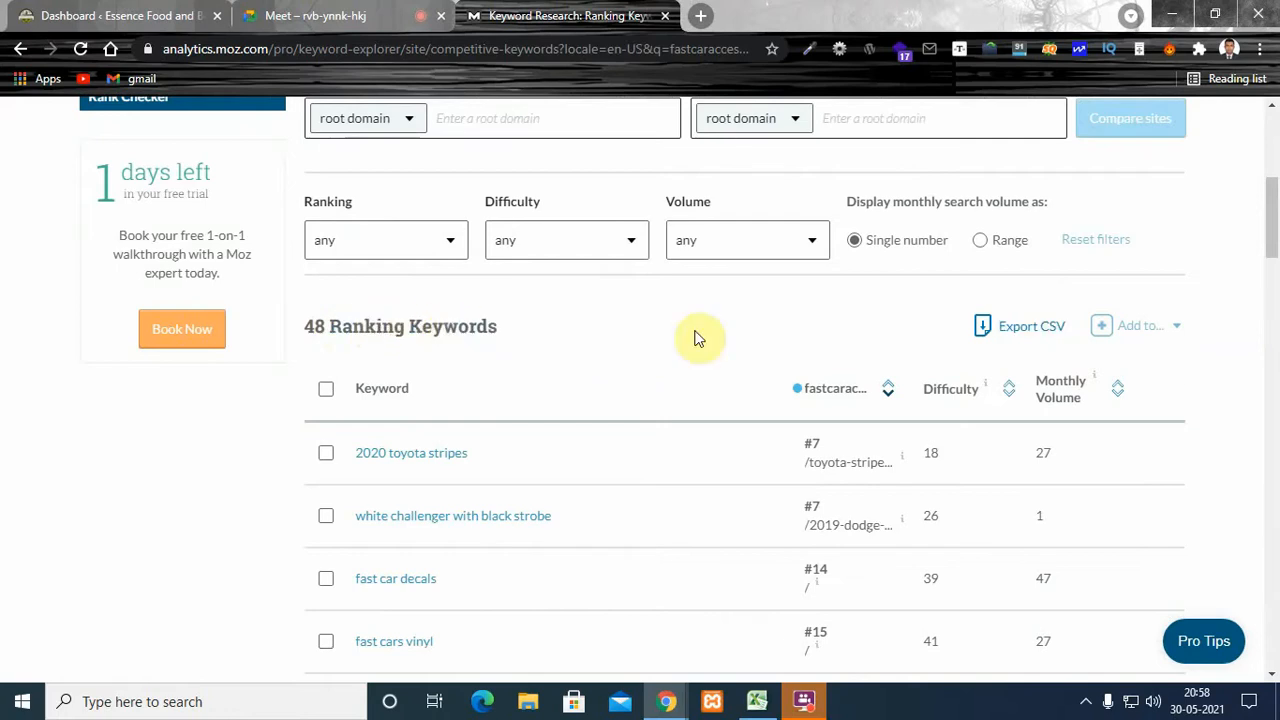
{"action": "left_click_drag", "start_coordinate": [1274, 196], "coordinate": [1276, 240]}
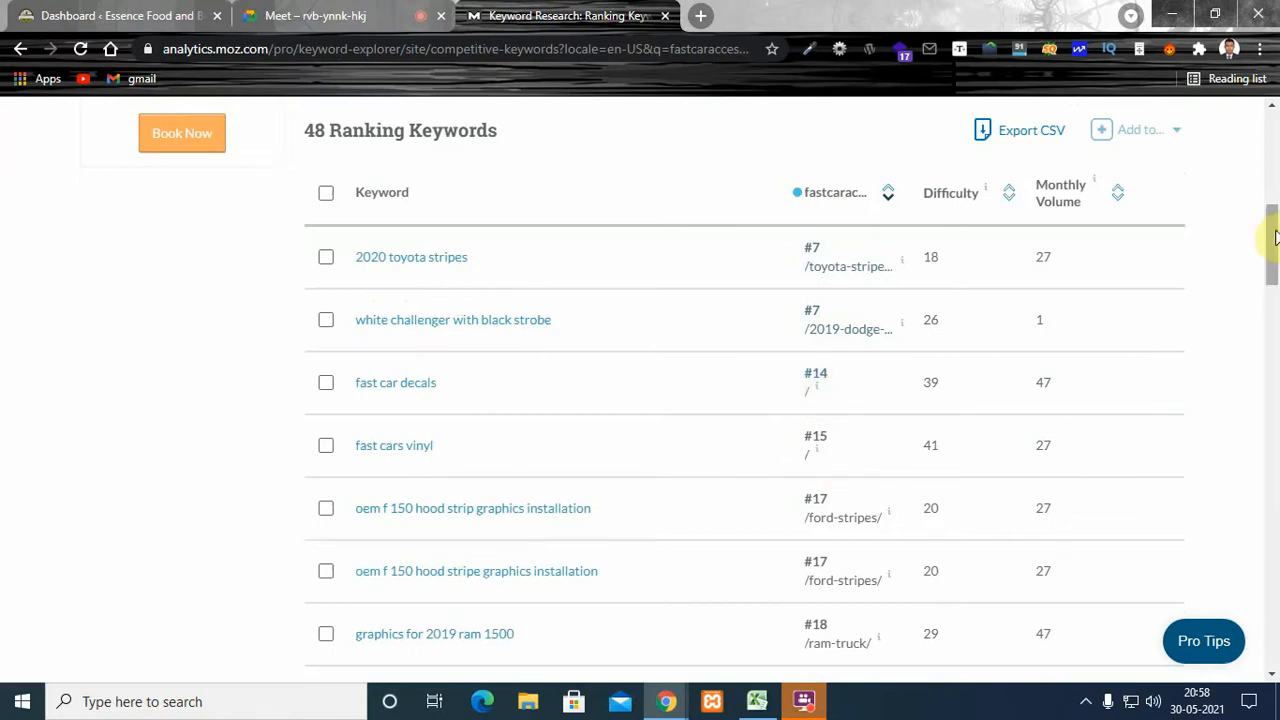
{"action": "left_click_drag", "start_coordinate": [1275, 237], "coordinate": [1272, 611]}
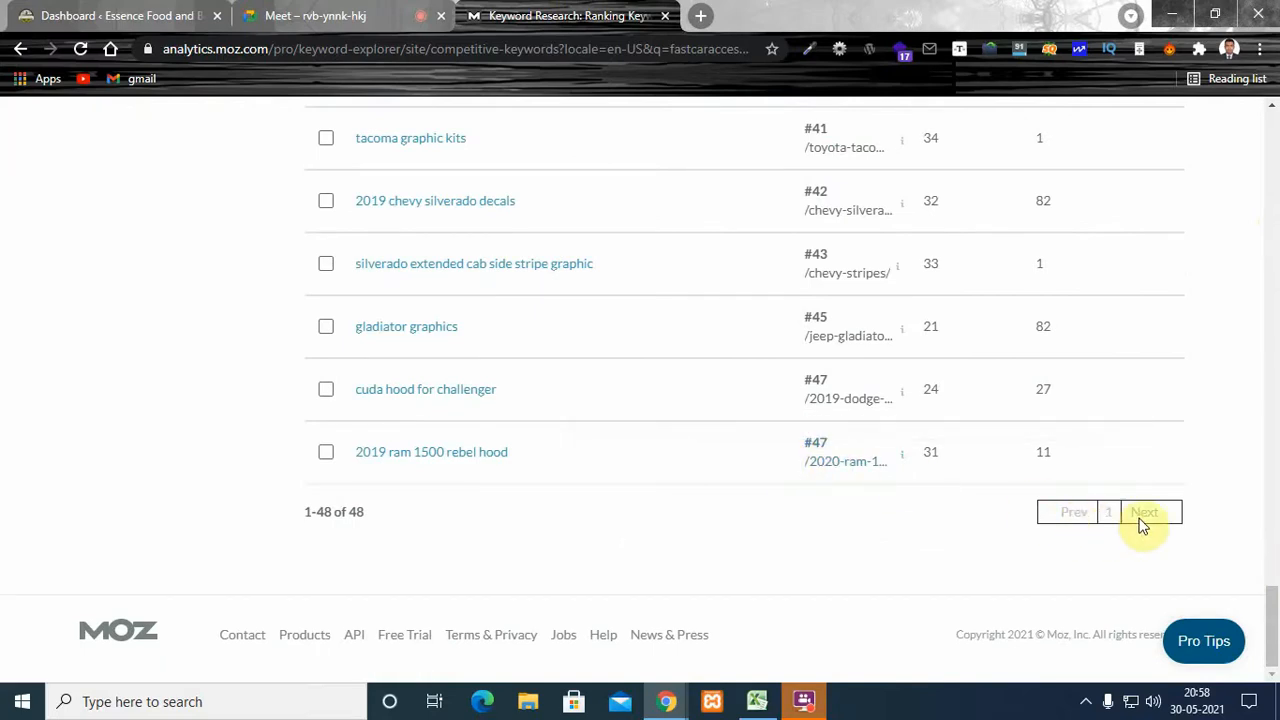
{"action": "left_click_drag", "start_coordinate": [1273, 595], "coordinate": [1275, 212]}
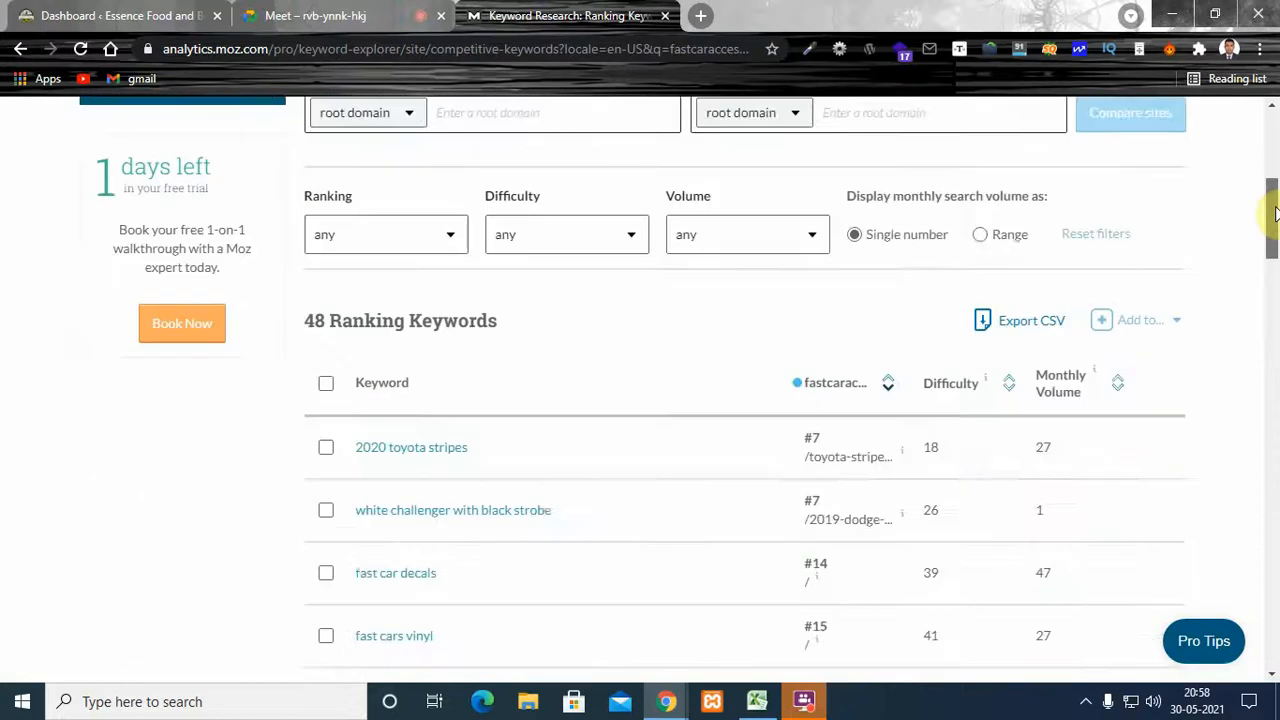
{"action": "scroll", "coordinate": [1275, 212], "scroll_direction": "down", "scroll_amount": 3}
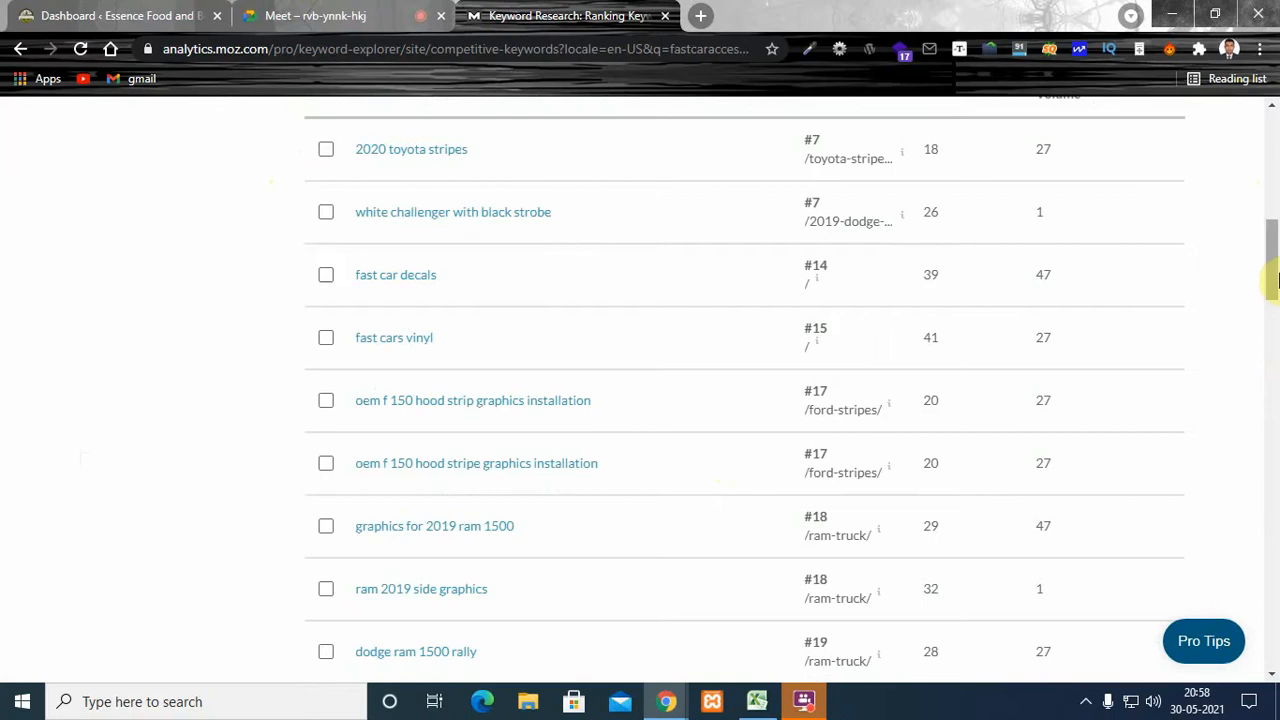
{"action": "scroll", "coordinate": [1273, 245], "scroll_direction": "up", "scroll_amount": 2}
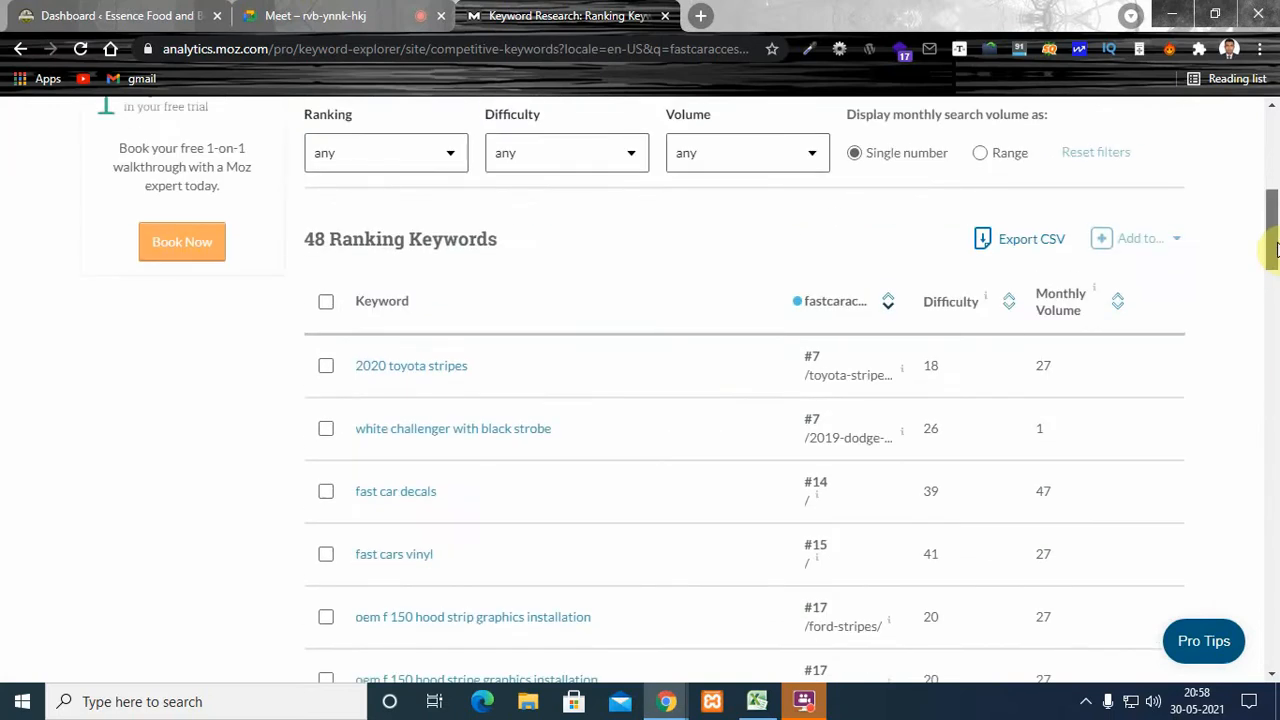
{"action": "left_click_drag", "start_coordinate": [1275, 245], "coordinate": [1275, 230]}
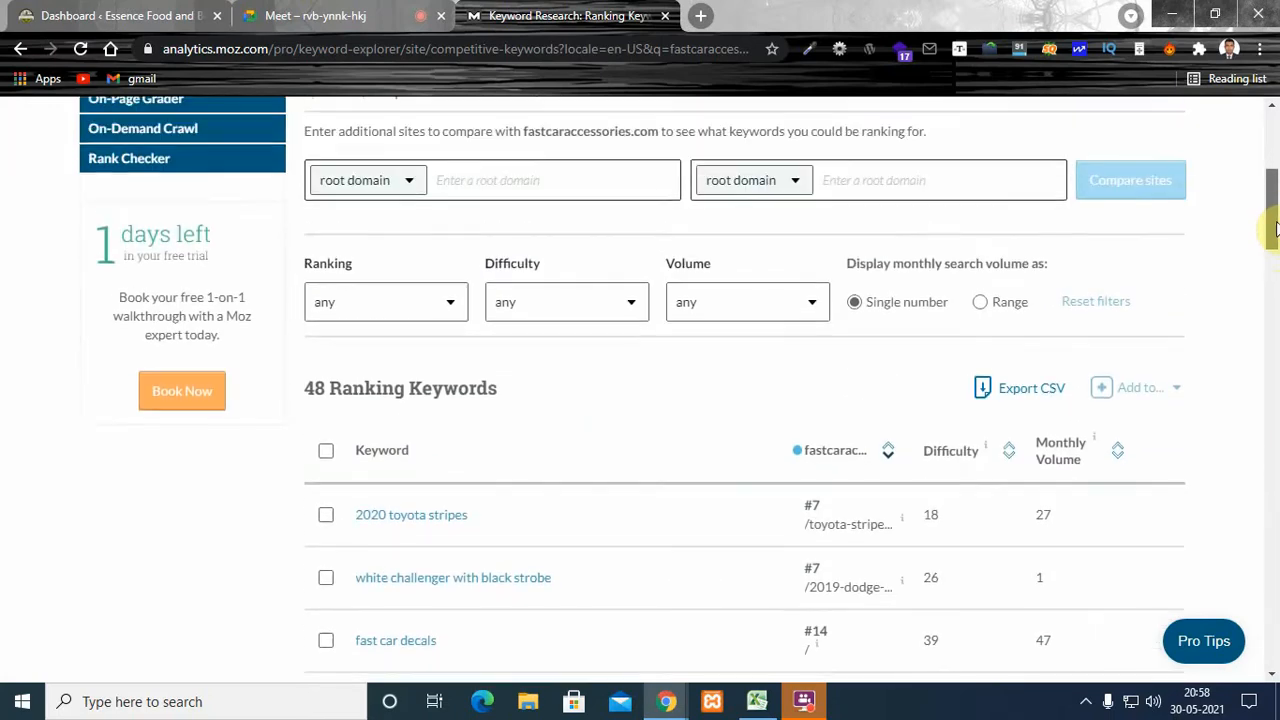
{"action": "scroll", "coordinate": [1276, 240], "scroll_direction": "down", "scroll_amount": 3}
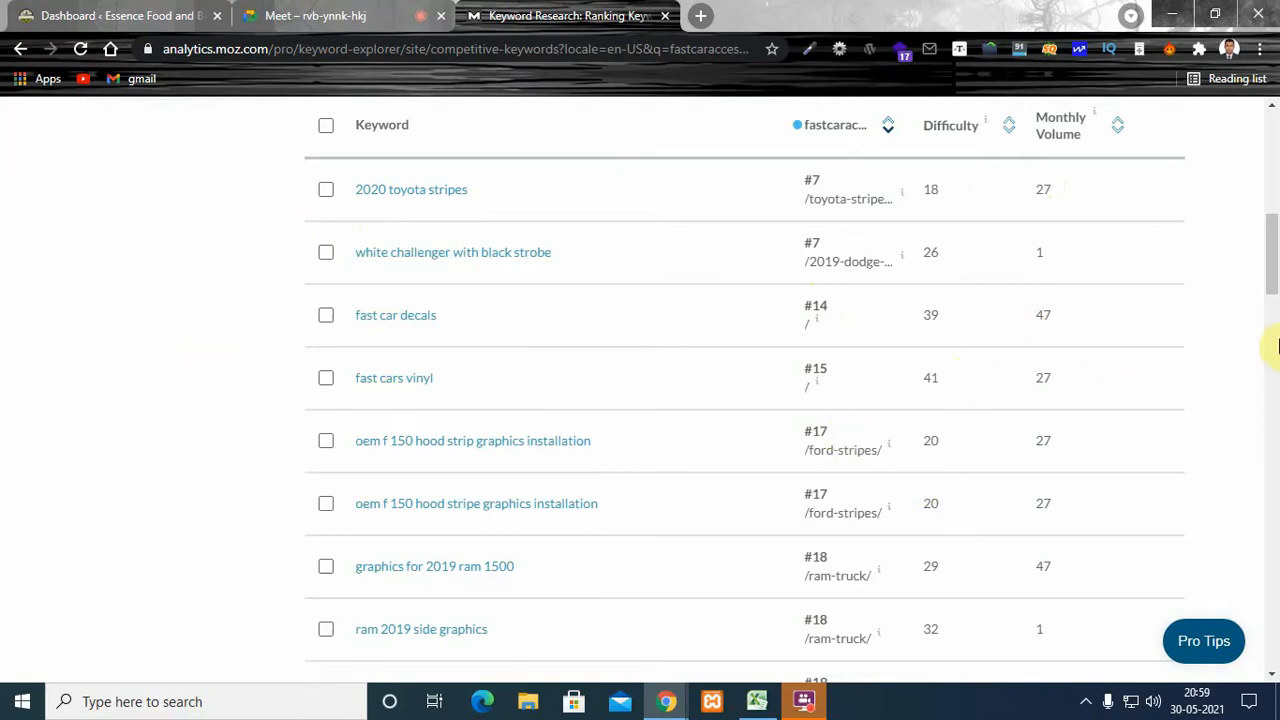
{"action": "left_click_drag", "start_coordinate": [1272, 262], "coordinate": [1268, 128]}
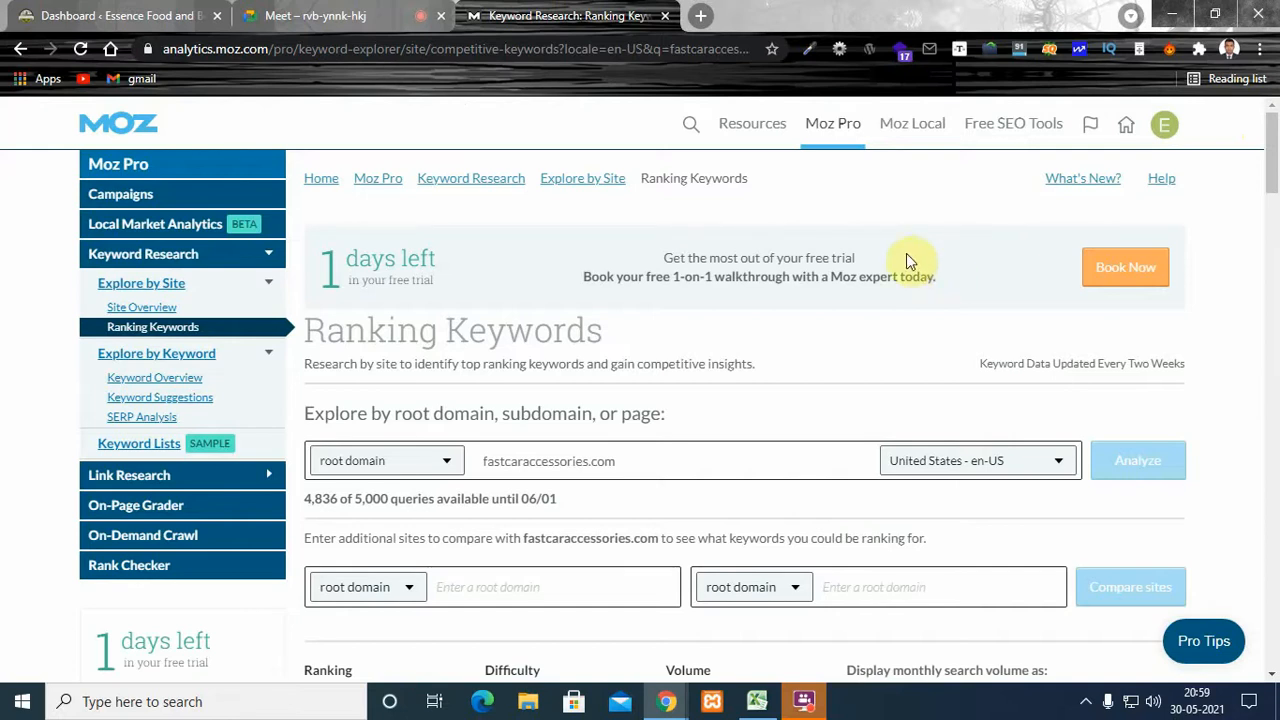
- Check the difficulty and monthly volume of the keyword "2020 toyota stripes" in the ranking keywords list
{"action": "left_click_drag", "start_coordinate": [1274, 140], "coordinate": [1274, 235]}
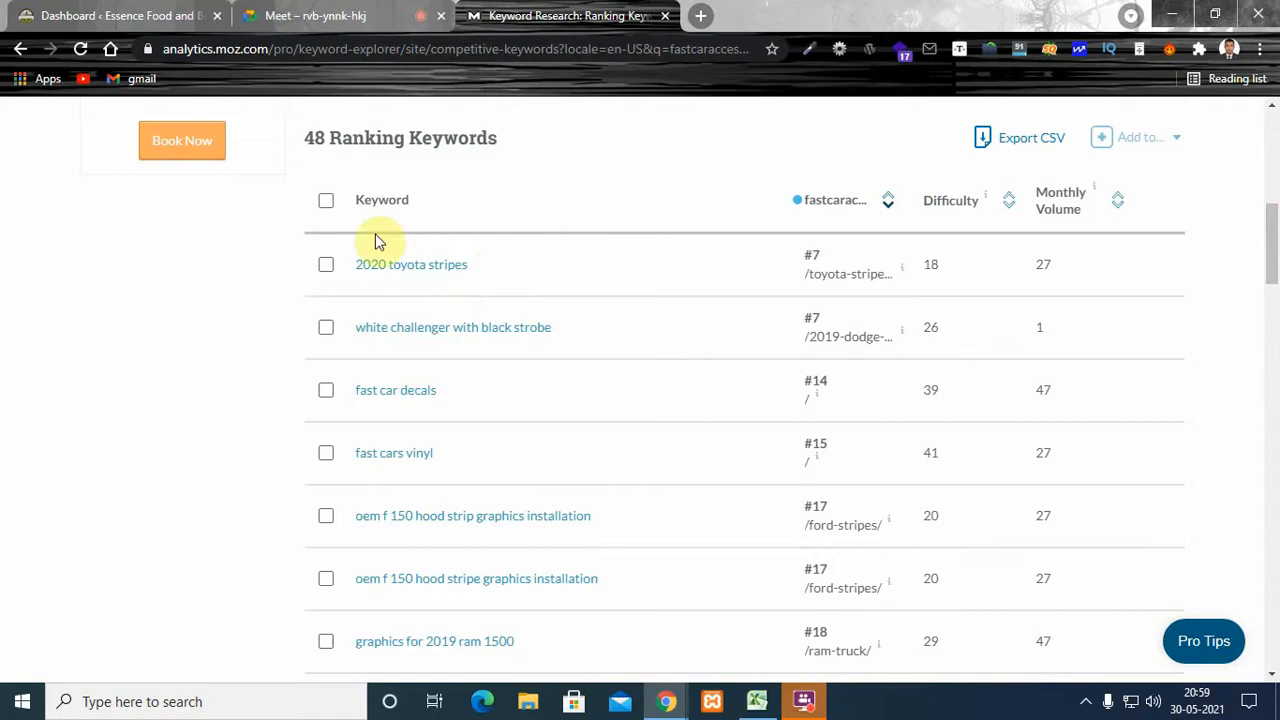
{"action": "scroll", "coordinate": [1274, 240], "scroll_direction": "down", "scroll_amount": 1}
{"action": "scroll", "coordinate": [586, 374], "scroll_direction": "up", "scroll_amount": 3}
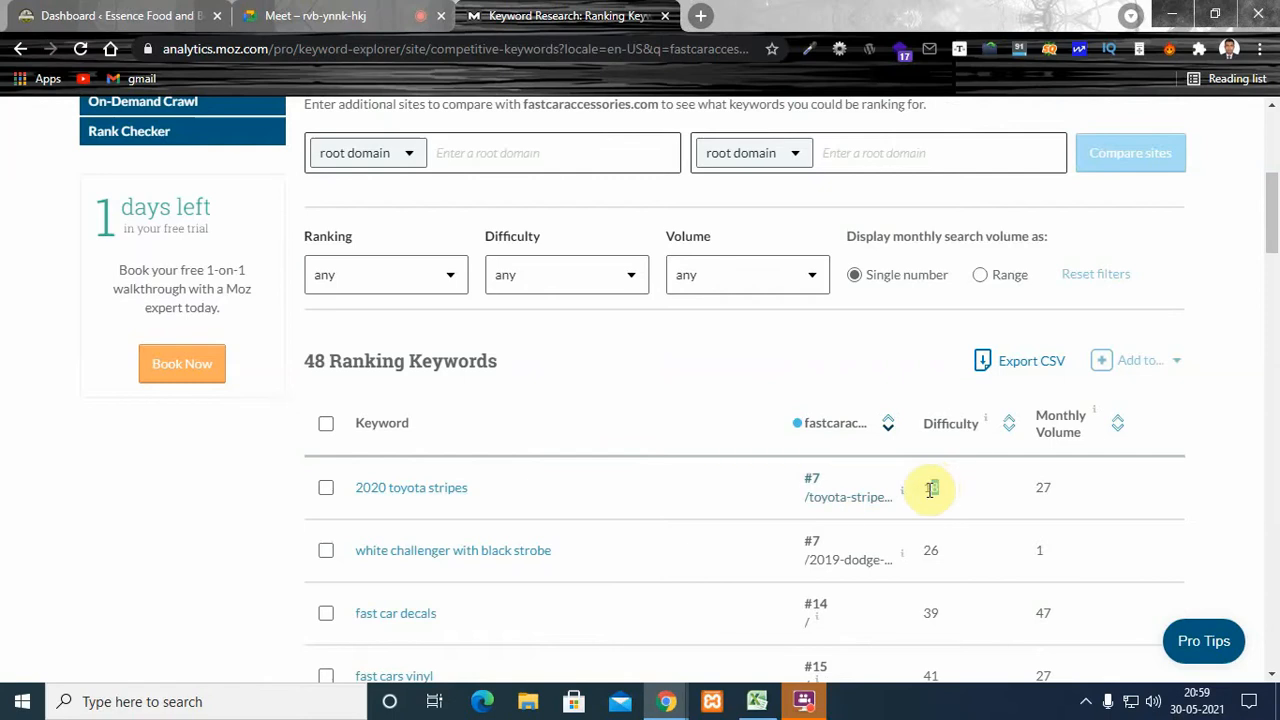
{"action": "left_click_drag", "start_coordinate": [930, 490], "coordinate": [923, 490]}
{"action": "left_click_drag", "start_coordinate": [1054, 489], "coordinate": [1043, 486]}
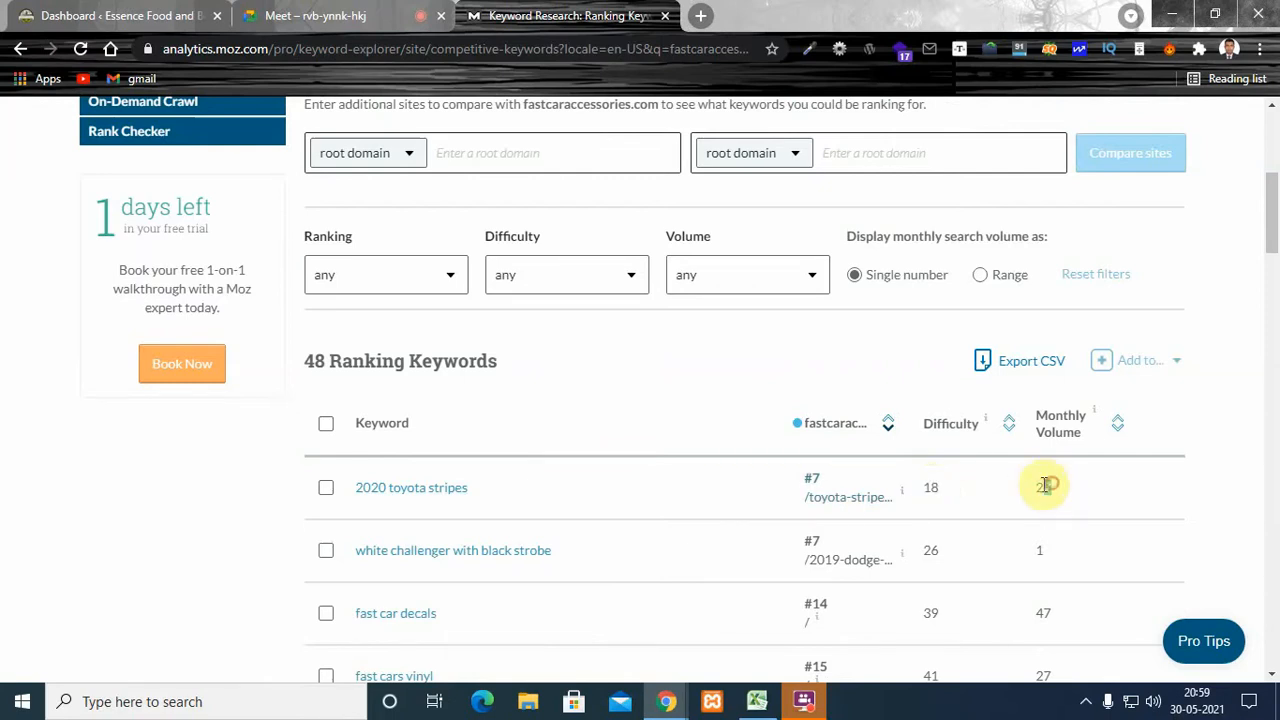
{"action": "left_click", "coordinate": [1220, 322]}
- Compare the difficulty and monthly volume of "durango rt stripes" and "kia soul graphics" further down the keyword list
{"action": "left_click_drag", "start_coordinate": [1276, 222], "coordinate": [1276, 312]}
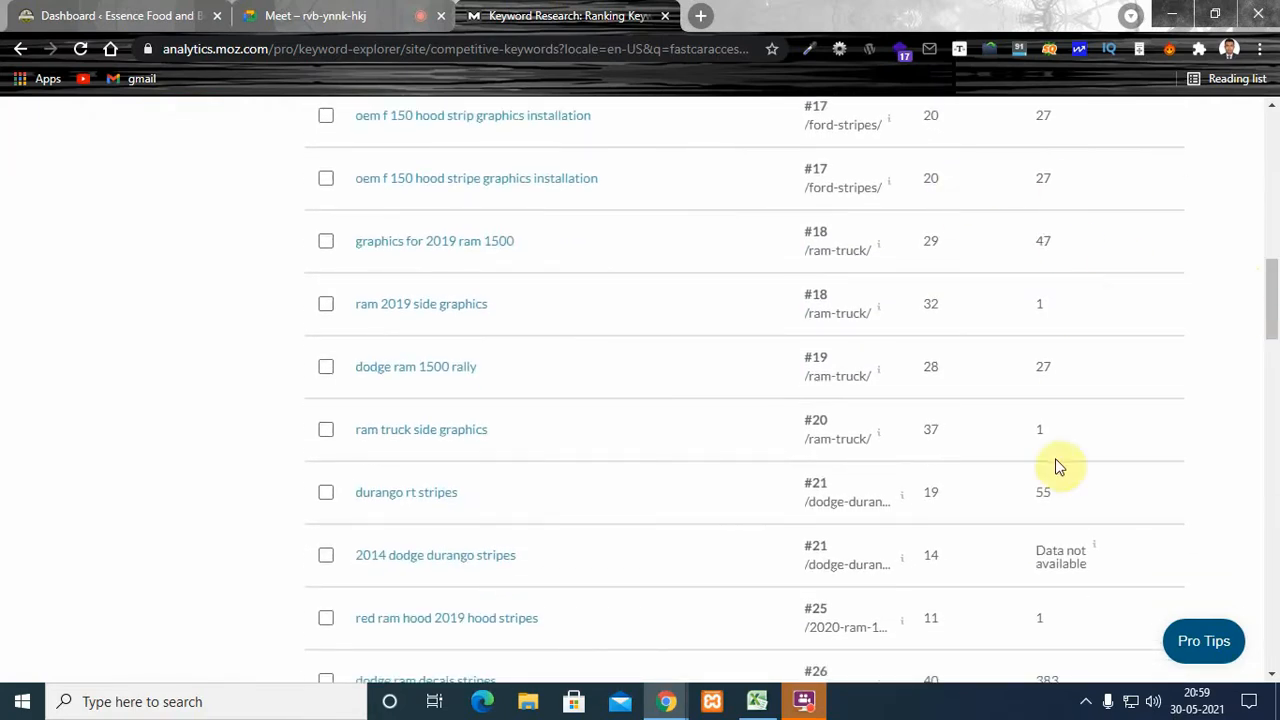
{"action": "double_click", "coordinate": [930, 491]}
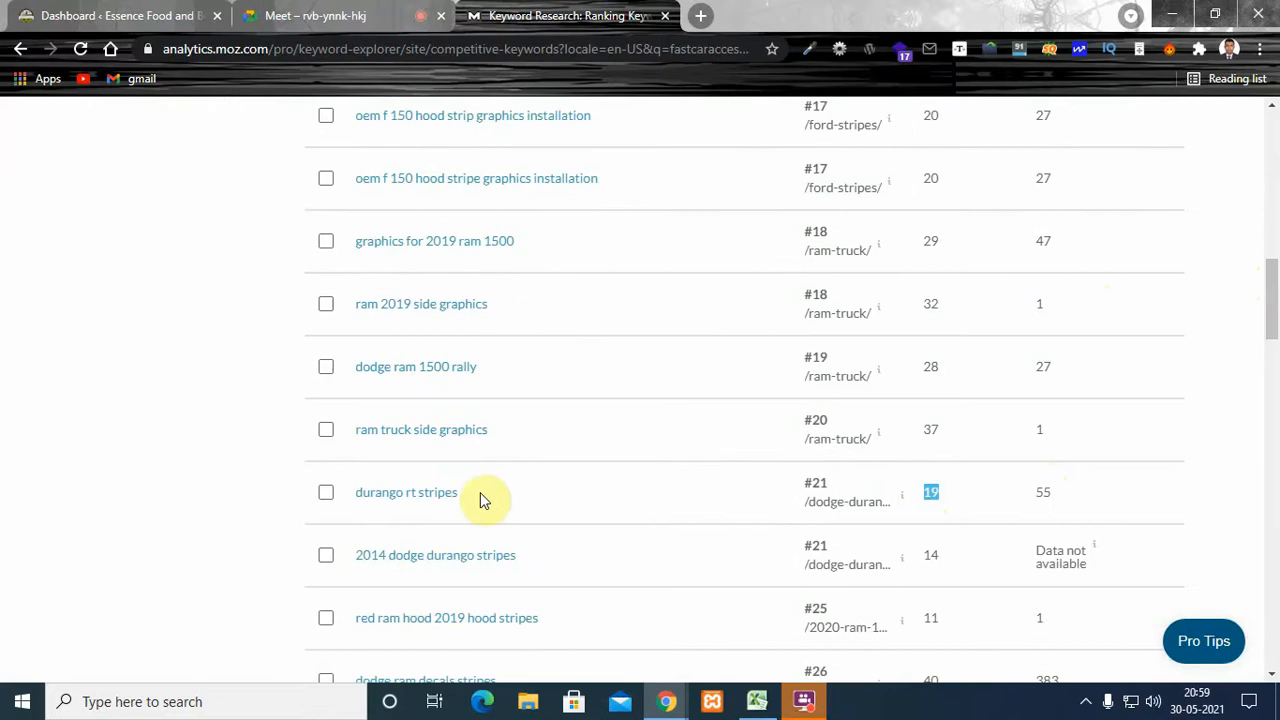
{"action": "left_click_drag", "start_coordinate": [1276, 324], "coordinate": [1277, 345]}
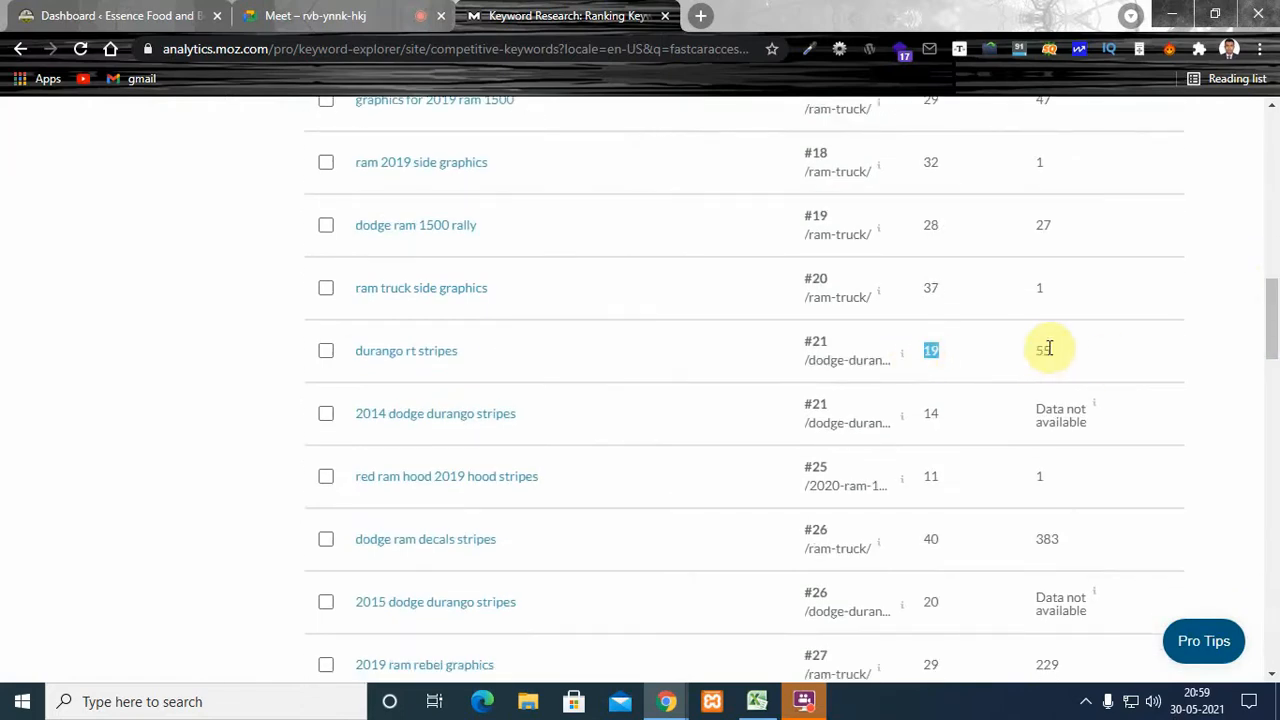
{"action": "left_click_drag", "start_coordinate": [1274, 335], "coordinate": [1276, 421]}
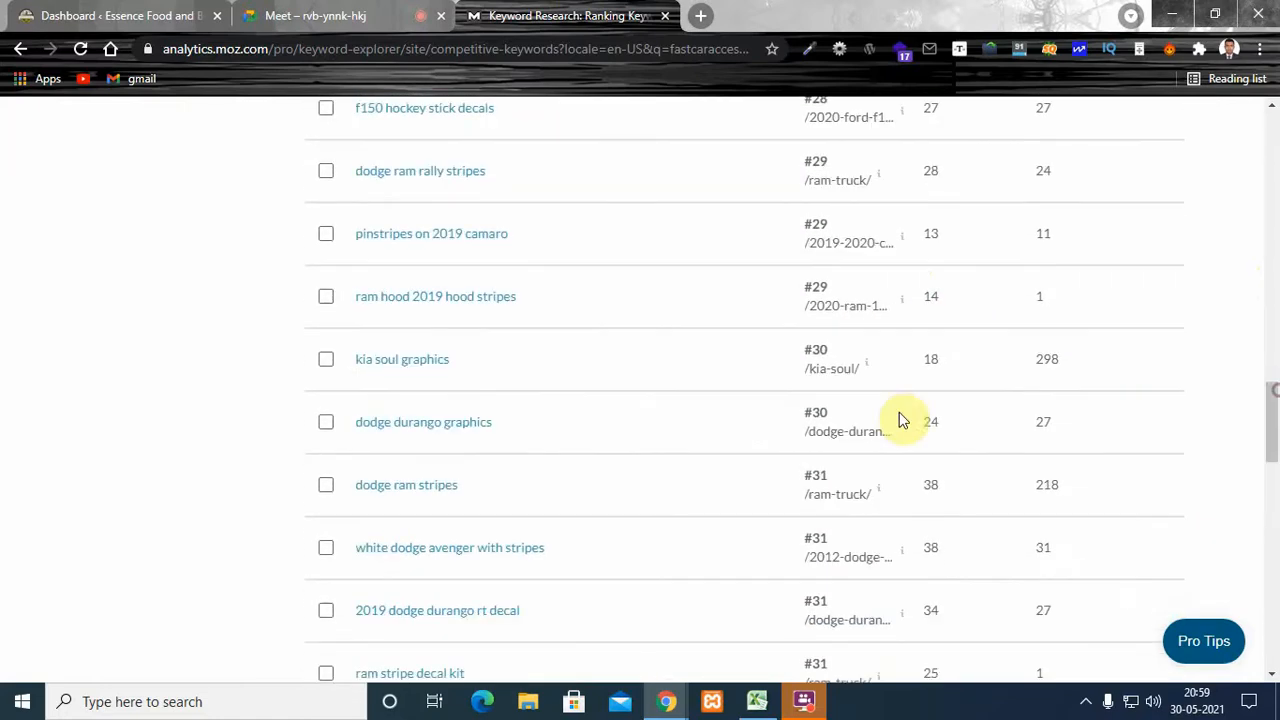
{"action": "scroll", "coordinate": [900, 420], "scroll_direction": "down", "scroll_amount": 1}
{"action": "double_click", "coordinate": [937, 359]}
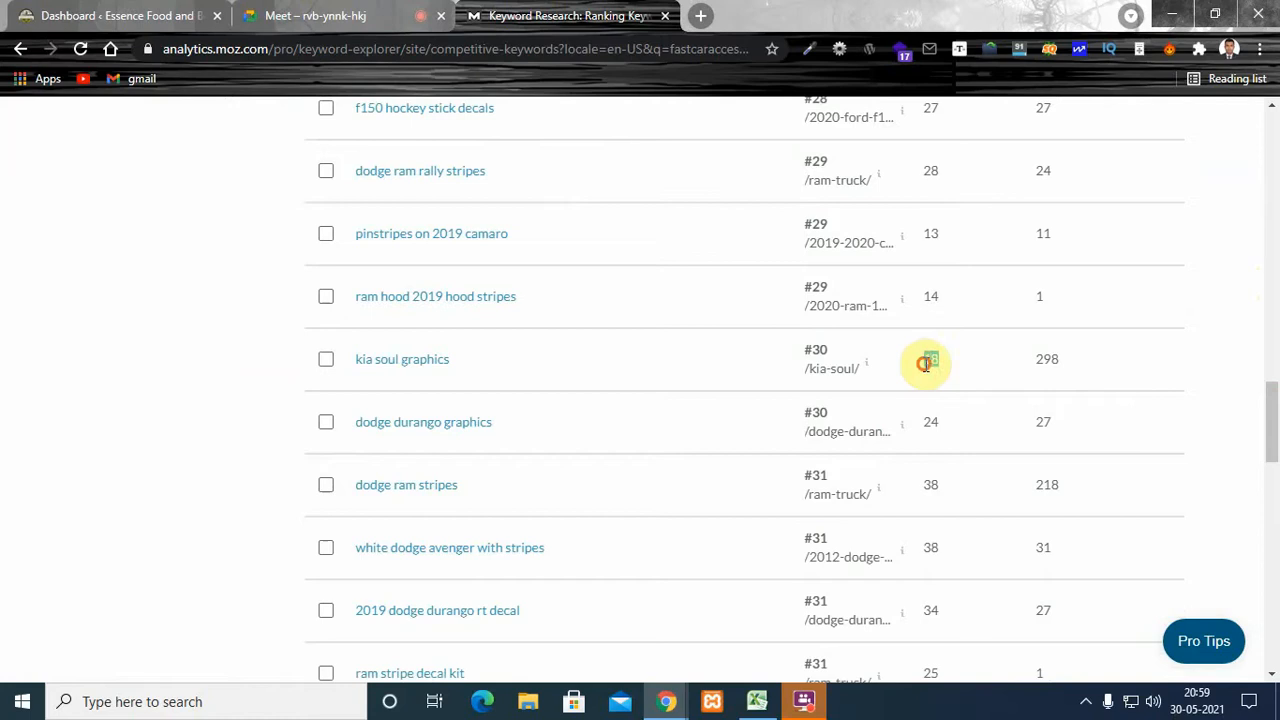
- Finish checking the volume of "kia soul graphics" and close the Moz ranking keywords page
{"action": "left_click", "coordinate": [1058, 356]}
{"action": "left_click", "coordinate": [1119, 336]}
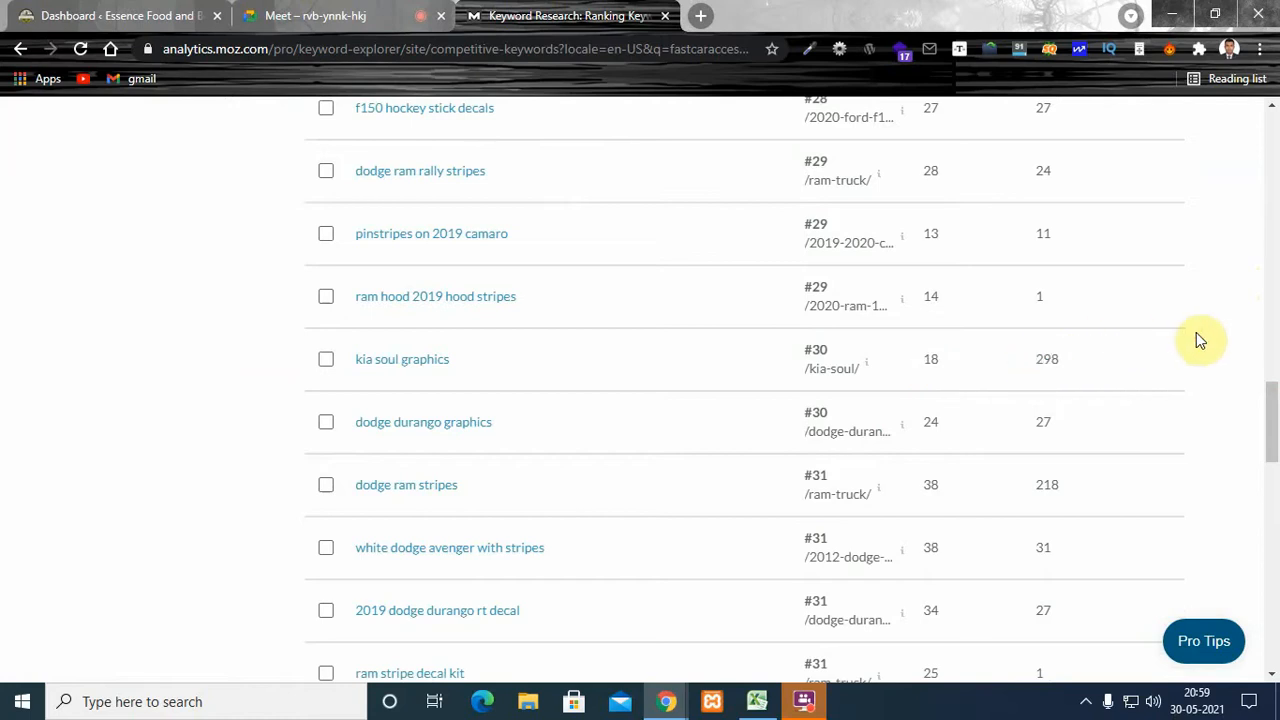
{"action": "left_click_drag", "start_coordinate": [1267, 408], "coordinate": [1256, 70]}
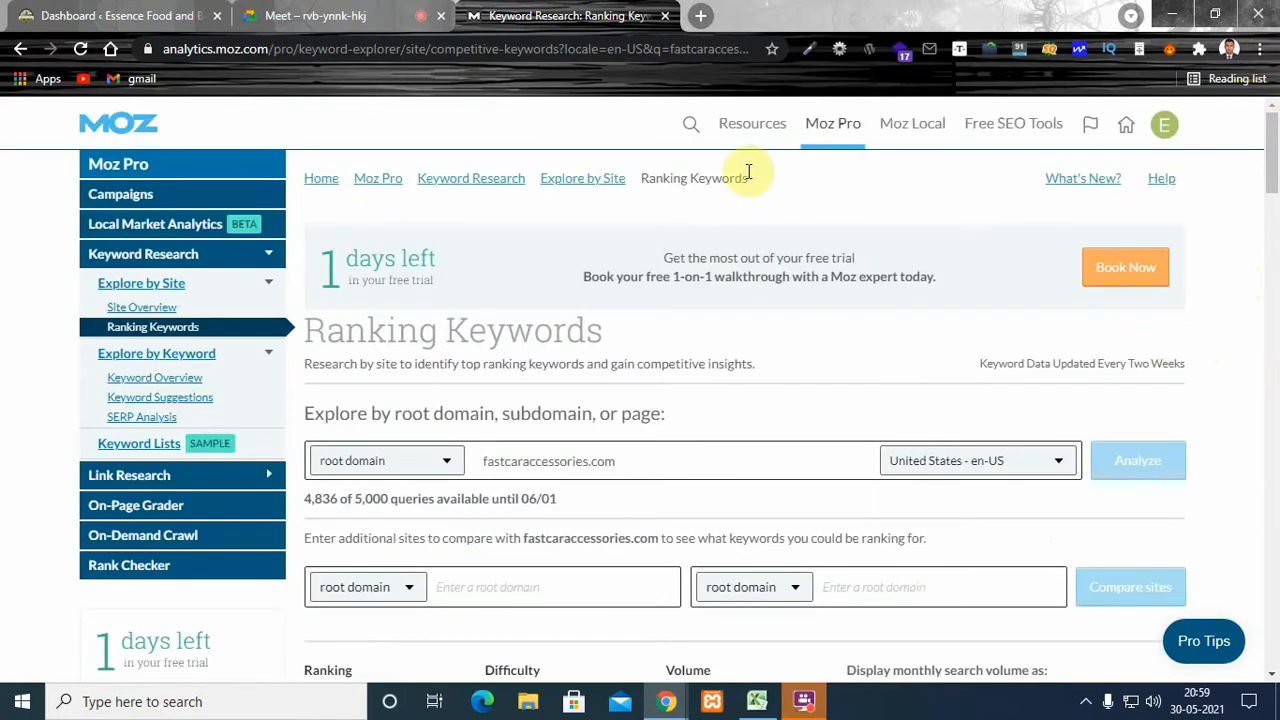
{"action": "left_click", "coordinate": [563, 92]}
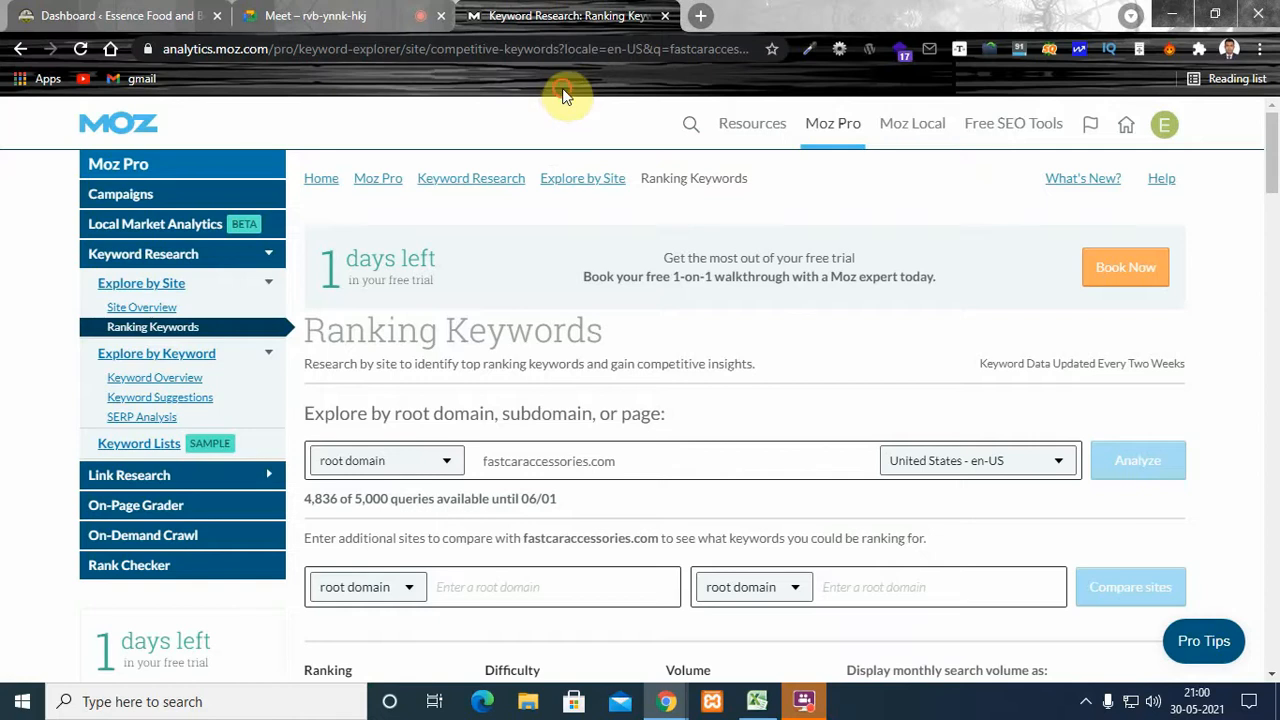
{"action": "left_click", "coordinate": [665, 15]}
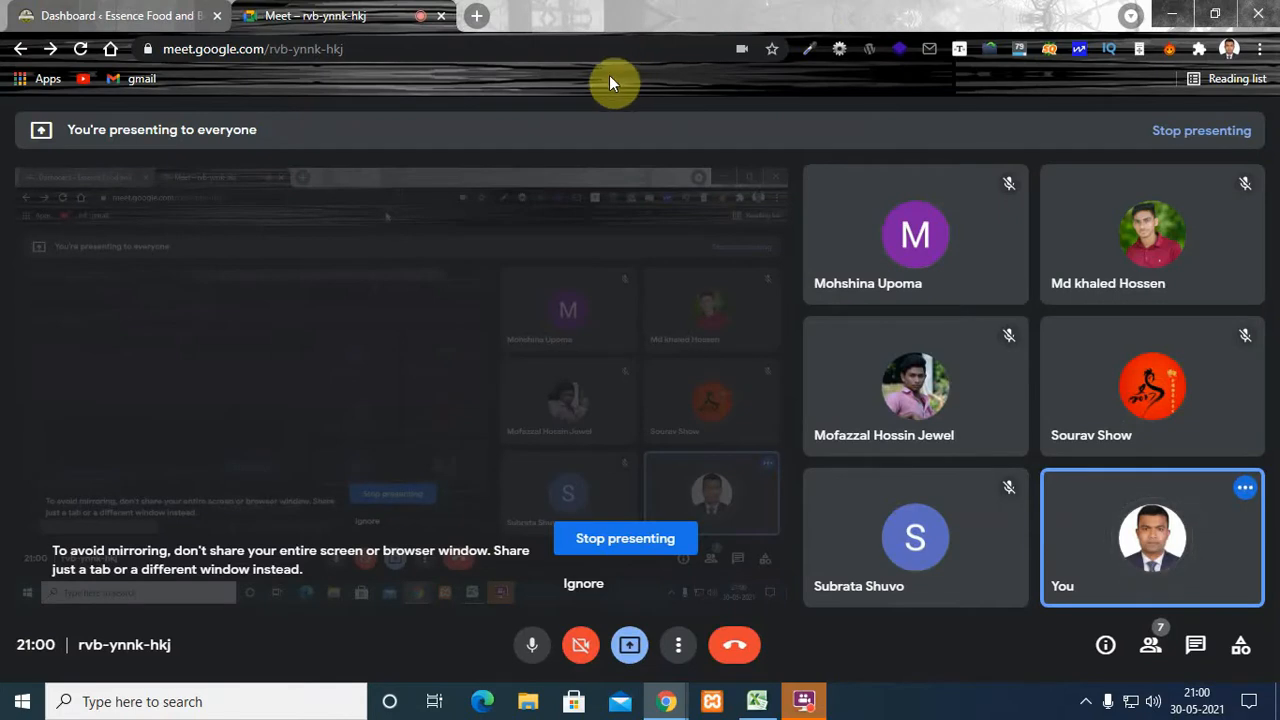
- Switch to the Essence Food and Beverage WordPress dashboard and look over its admin menu
{"action": "left_click", "coordinate": [181, 25]}
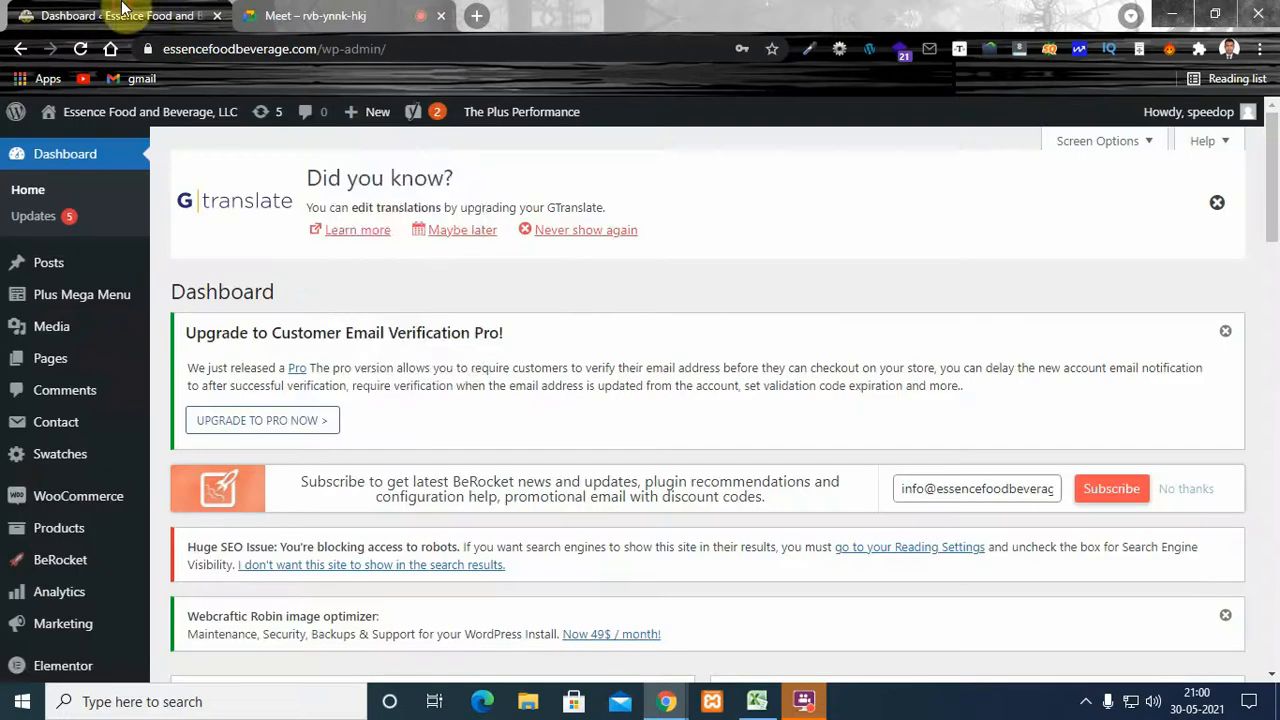
{"action": "mouse_move", "coordinate": [388, 108]}
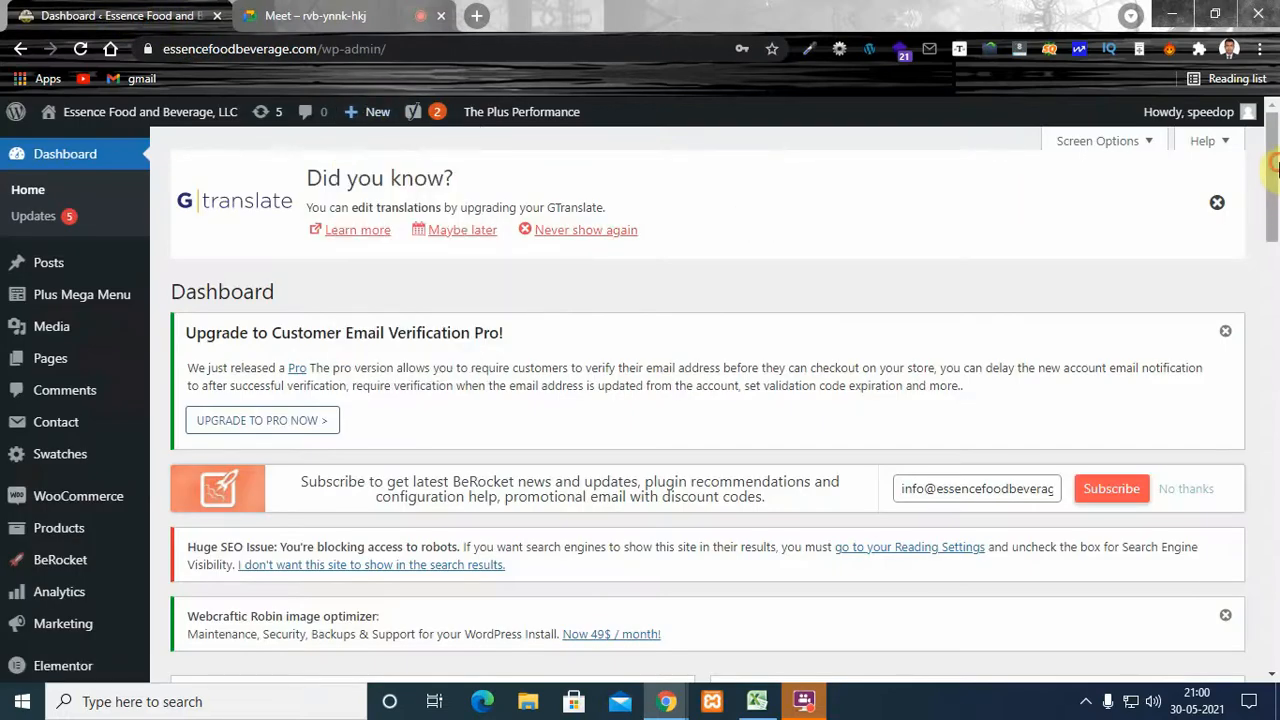
{"action": "scroll", "coordinate": [1275, 165], "scroll_direction": "down", "scroll_amount": 1}
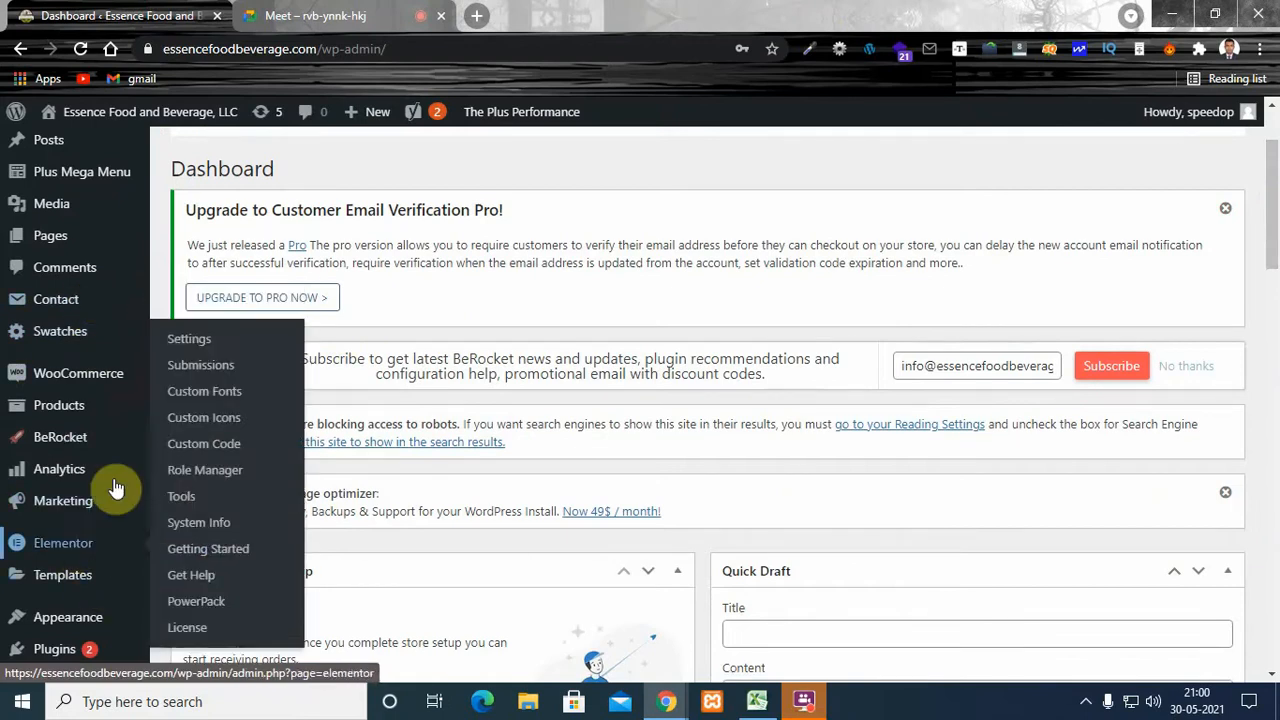
{"action": "left_click_drag", "start_coordinate": [1275, 162], "coordinate": [1274, 125]}
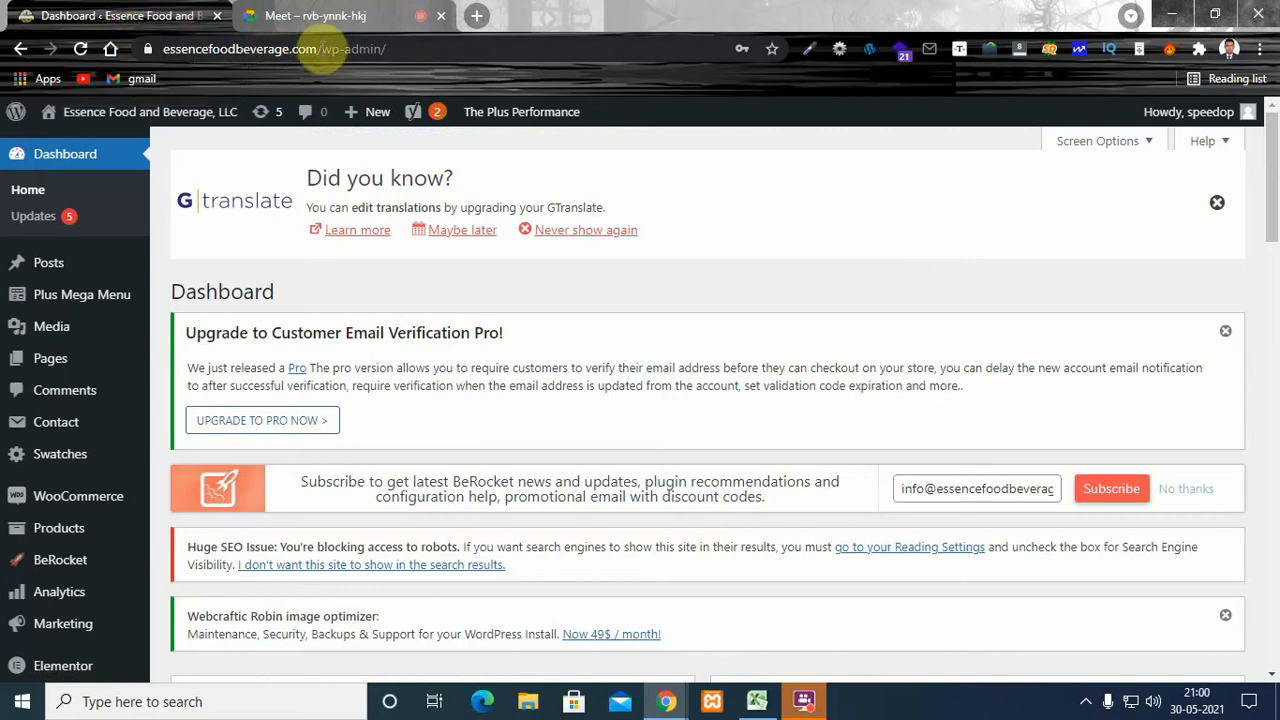
- Examine the essencefoodbeverage.com/wp-admin/ address and reload the WordPress dashboard from it
{"action": "left_click", "coordinate": [408, 48]}
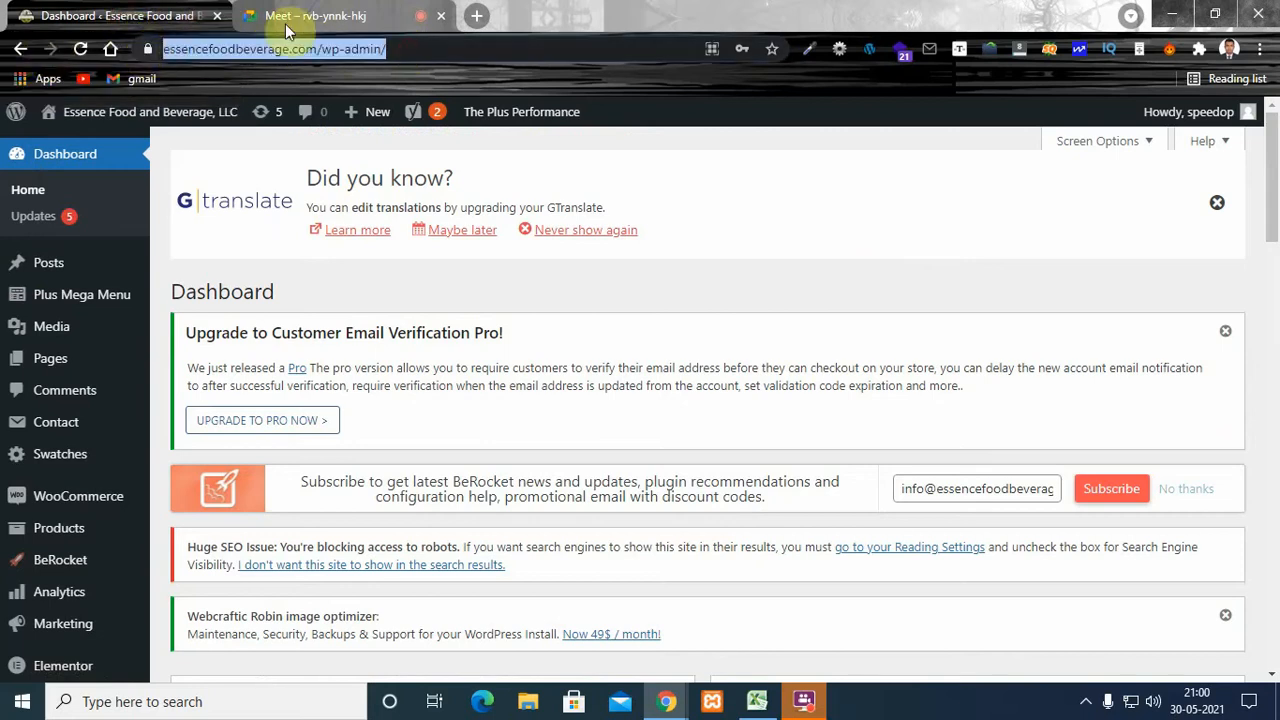
{"action": "key", "text": "Return"}
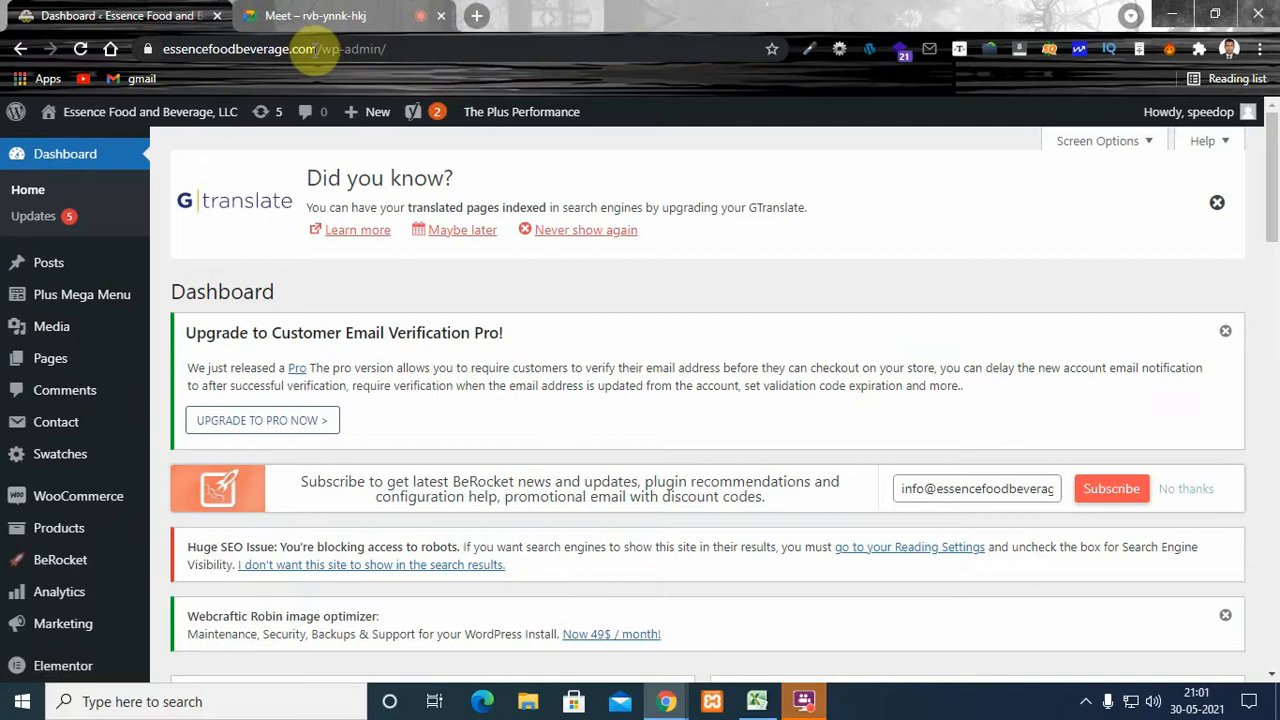
{"action": "left_click", "coordinate": [318, 48]}
{"action": "left_click", "coordinate": [420, 48]}
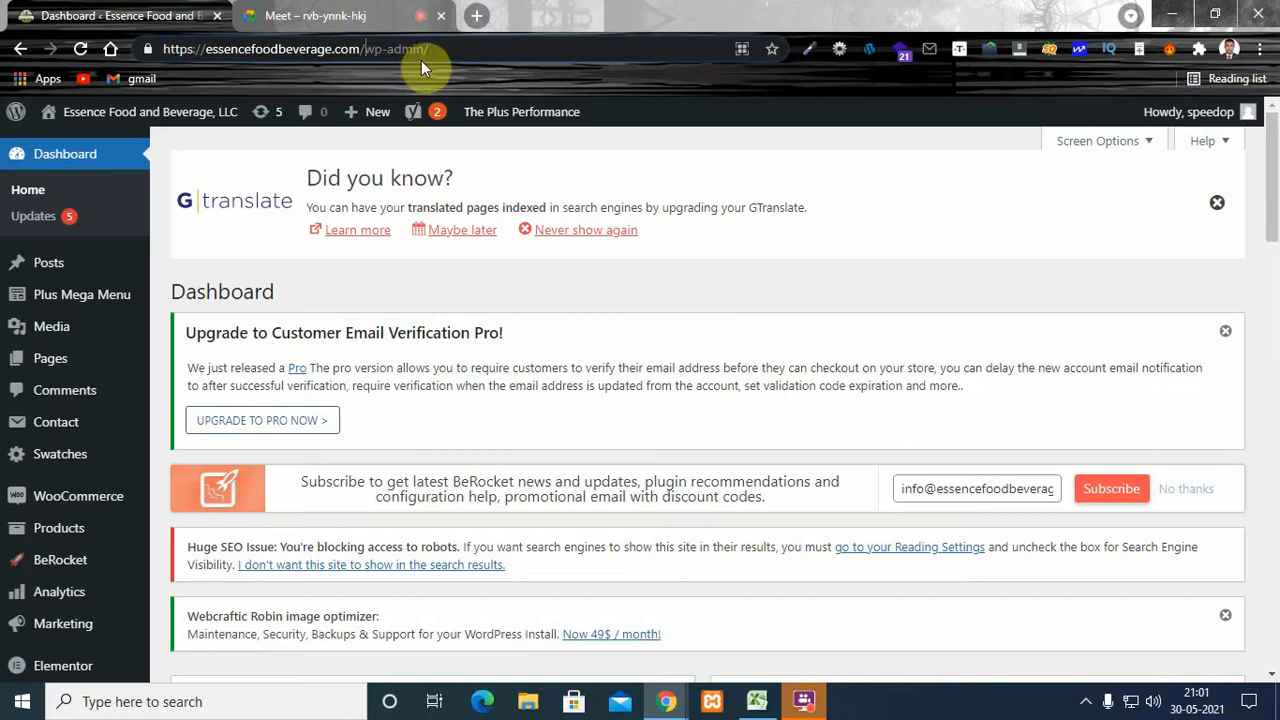
{"action": "left_click", "coordinate": [390, 50]}
{"action": "key", "text": "Return"}
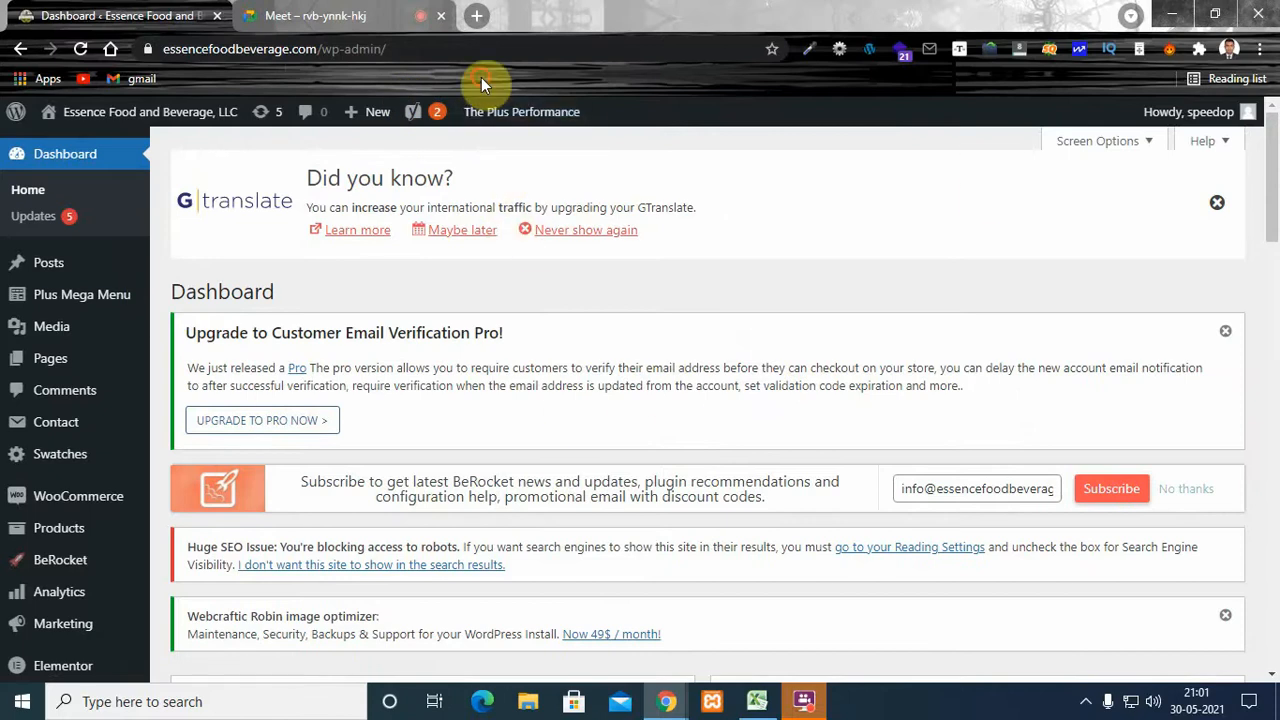
{"action": "left_click", "coordinate": [396, 46]}
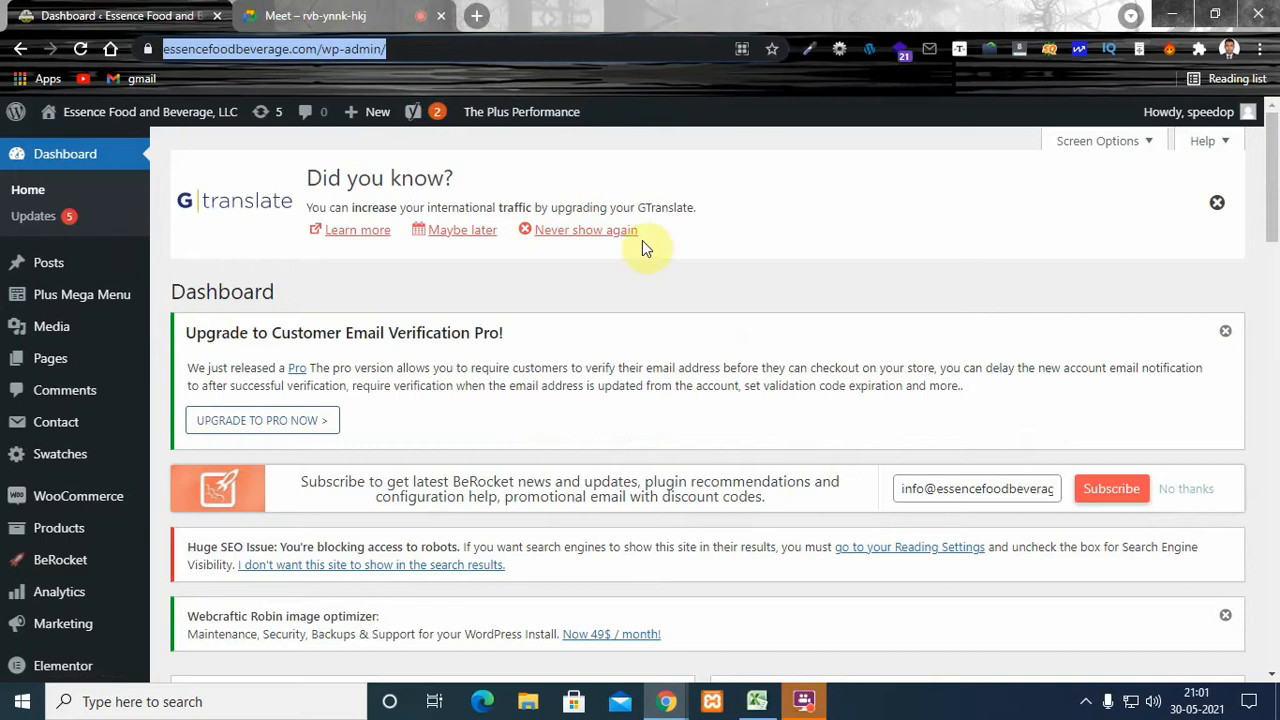
{"action": "left_click", "coordinate": [747, 283]}
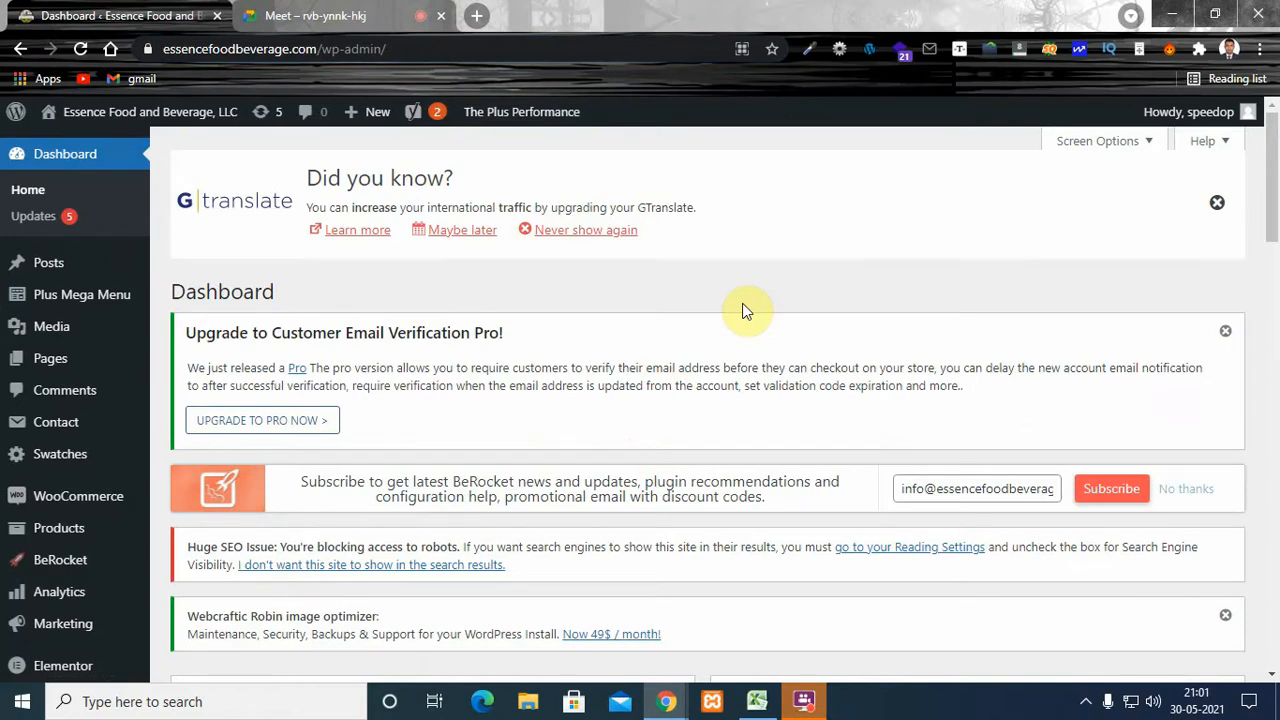
- Open the site's plugins list and go from there to the page for adding new plugins
{"action": "mouse_move", "coordinate": [160, 475]}
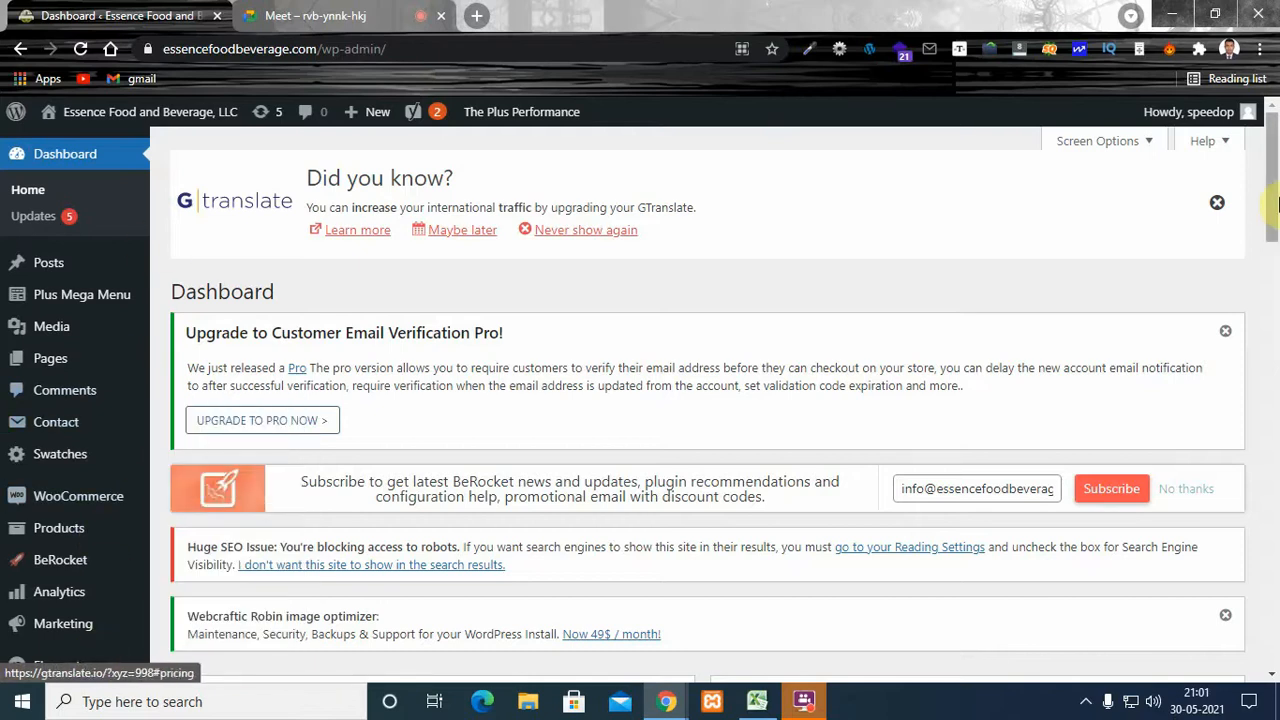
{"action": "left_click_drag", "start_coordinate": [1277, 205], "coordinate": [1274, 294]}
{"action": "left_click", "coordinate": [73, 428]}
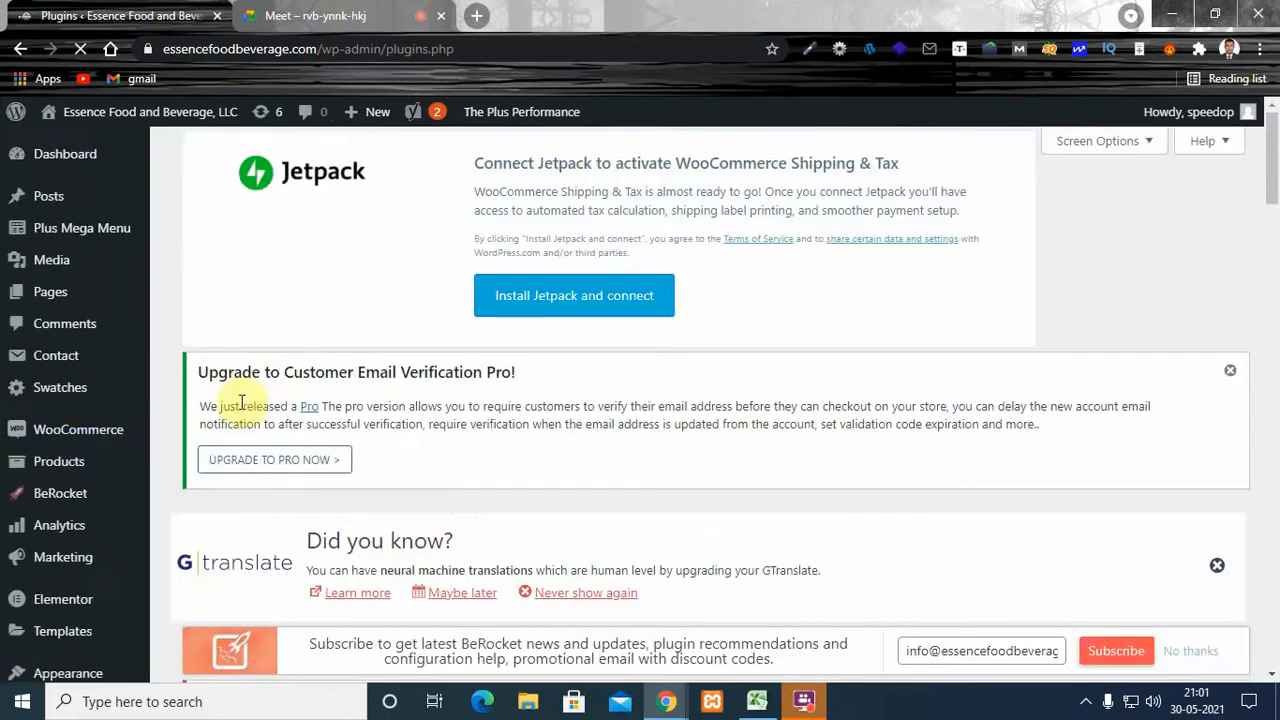
{"action": "left_click_drag", "start_coordinate": [1276, 180], "coordinate": [1272, 115]}
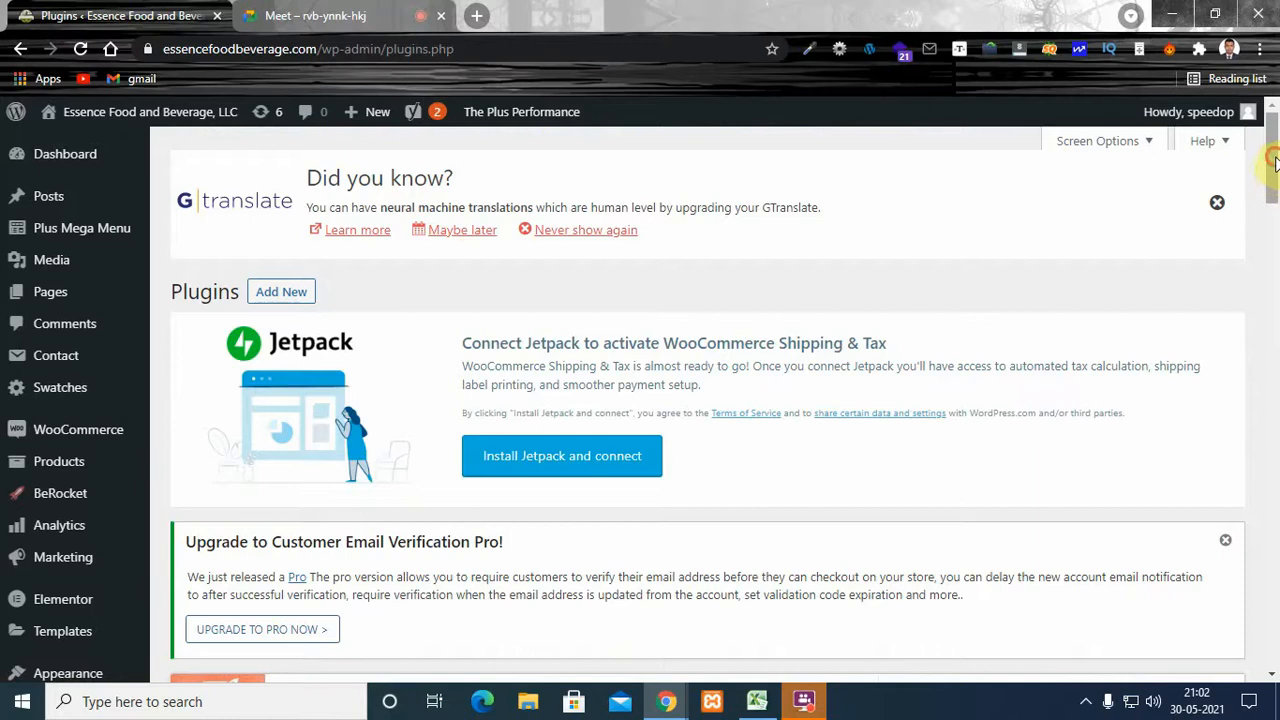
{"action": "left_click_drag", "start_coordinate": [1274, 160], "coordinate": [1274, 164]}
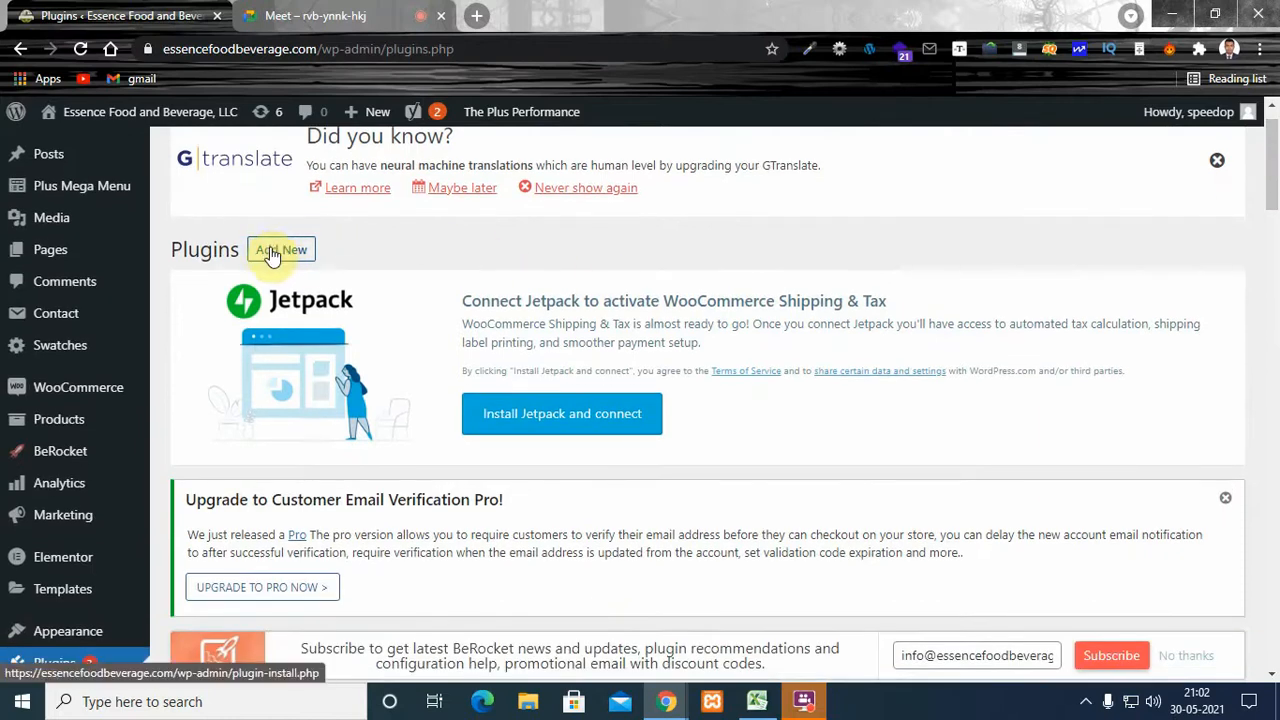
{"action": "left_click_drag", "start_coordinate": [1272, 138], "coordinate": [1272, 138]}
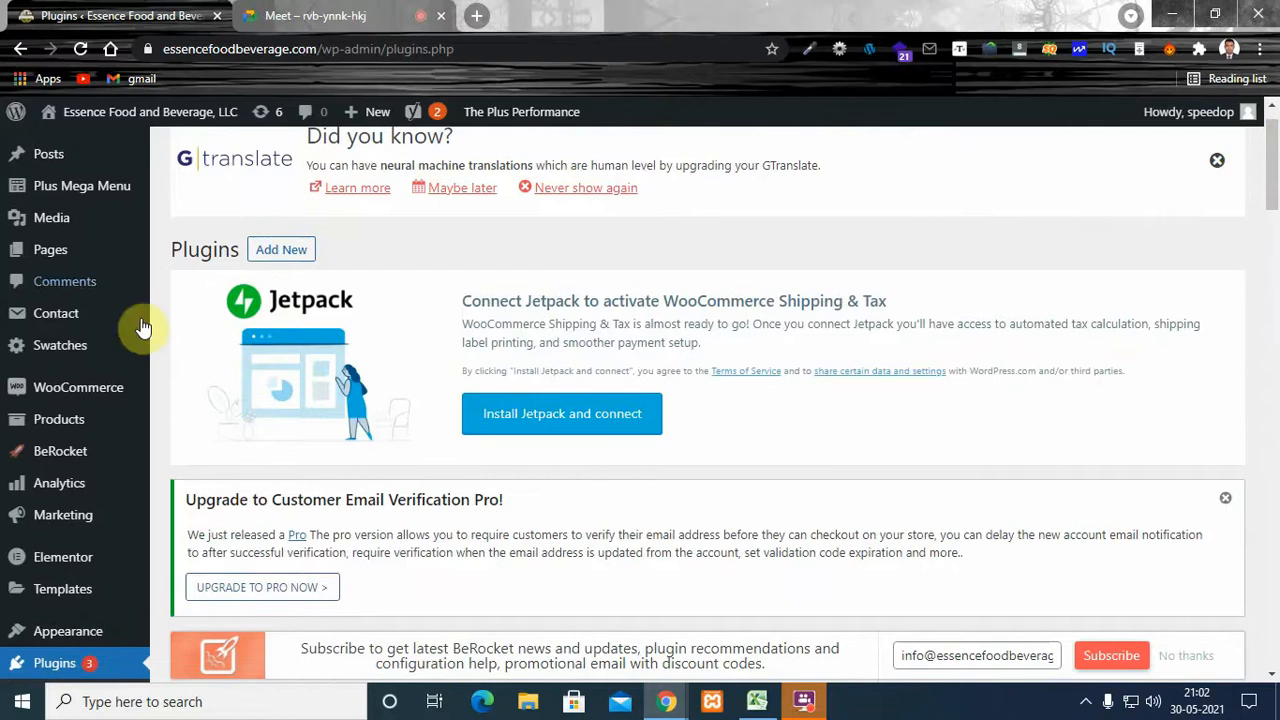
{"action": "left_click", "coordinate": [272, 249]}
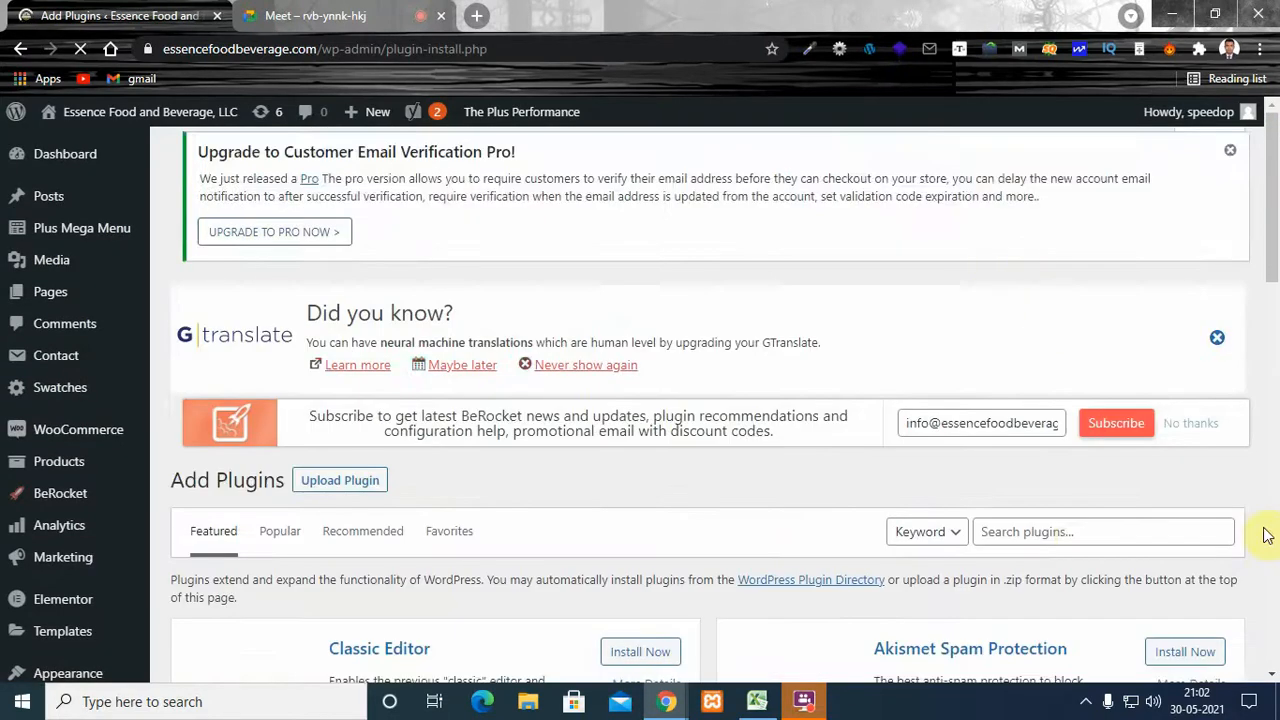
- Search the WordPress plugin directory for "yoast"
{"action": "left_click", "coordinate": [1080, 543]}
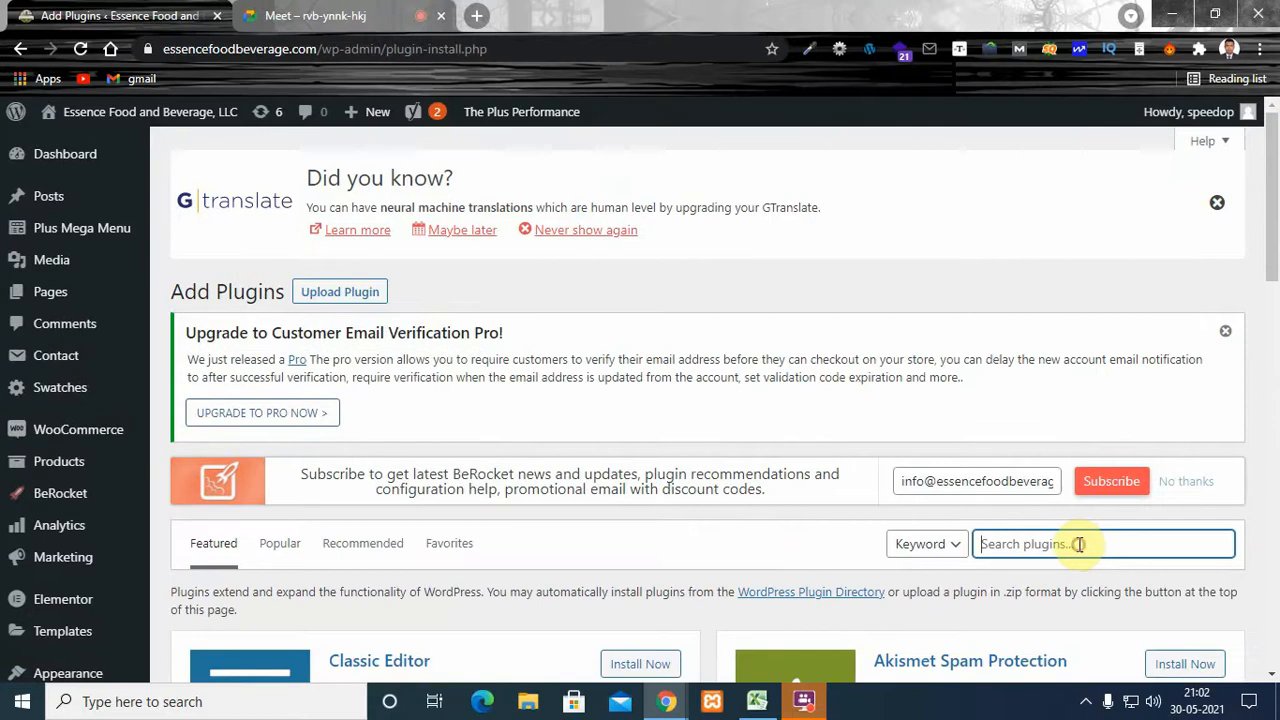
{"action": "type", "text": "yoast"}
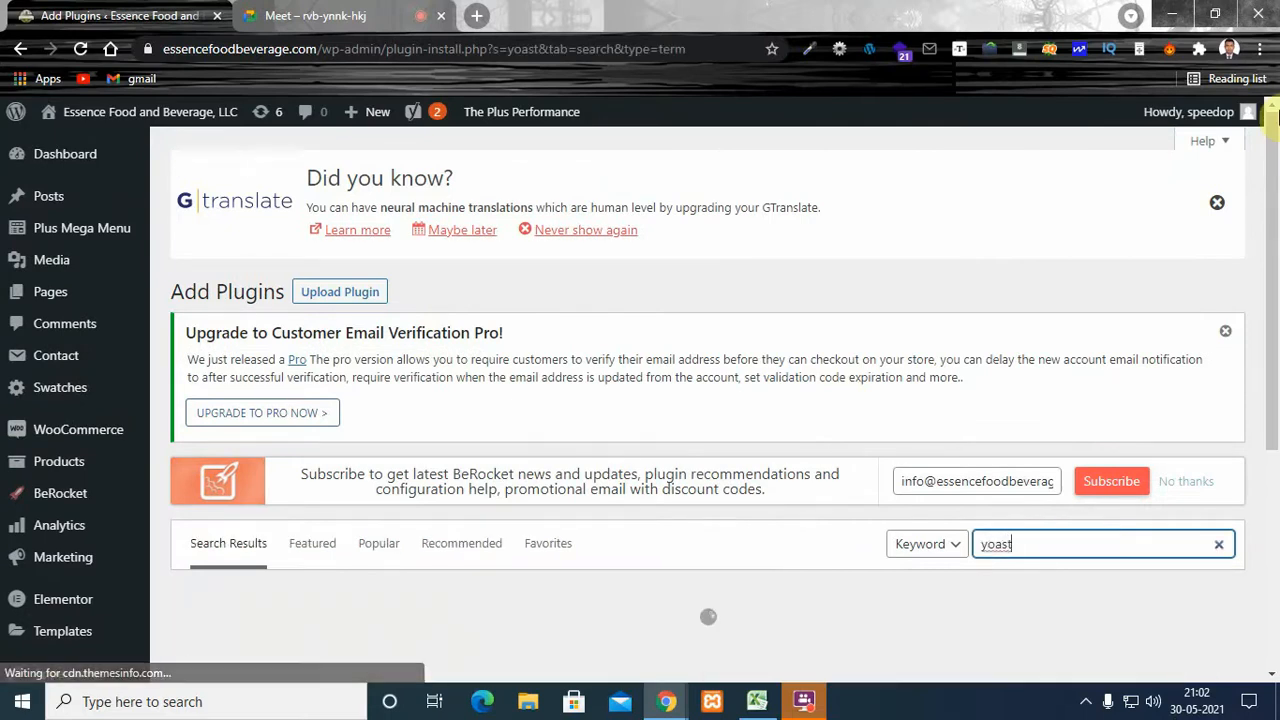
{"action": "scroll", "coordinate": [1245, 325], "scroll_direction": "down", "scroll_amount": 3}
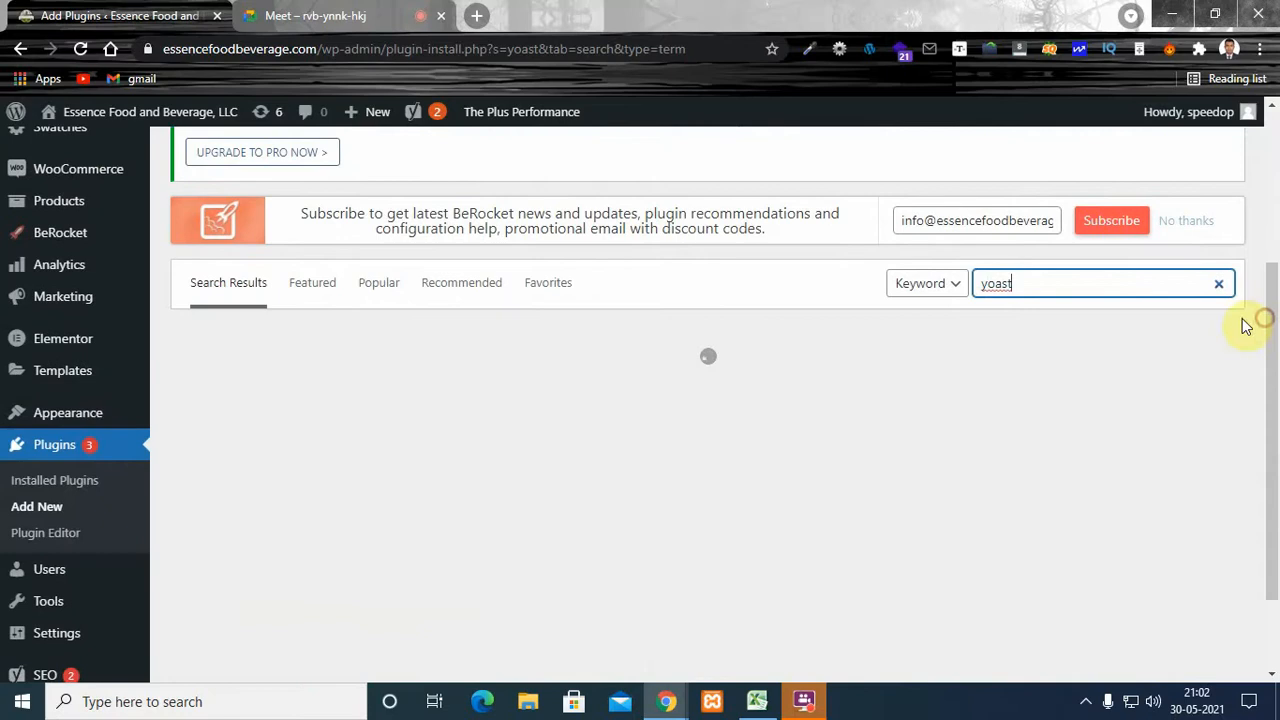
- Search the plugin directory for "rank math" instead and clear the search term after viewing the results
{"action": "left_click", "coordinate": [1049, 283]}
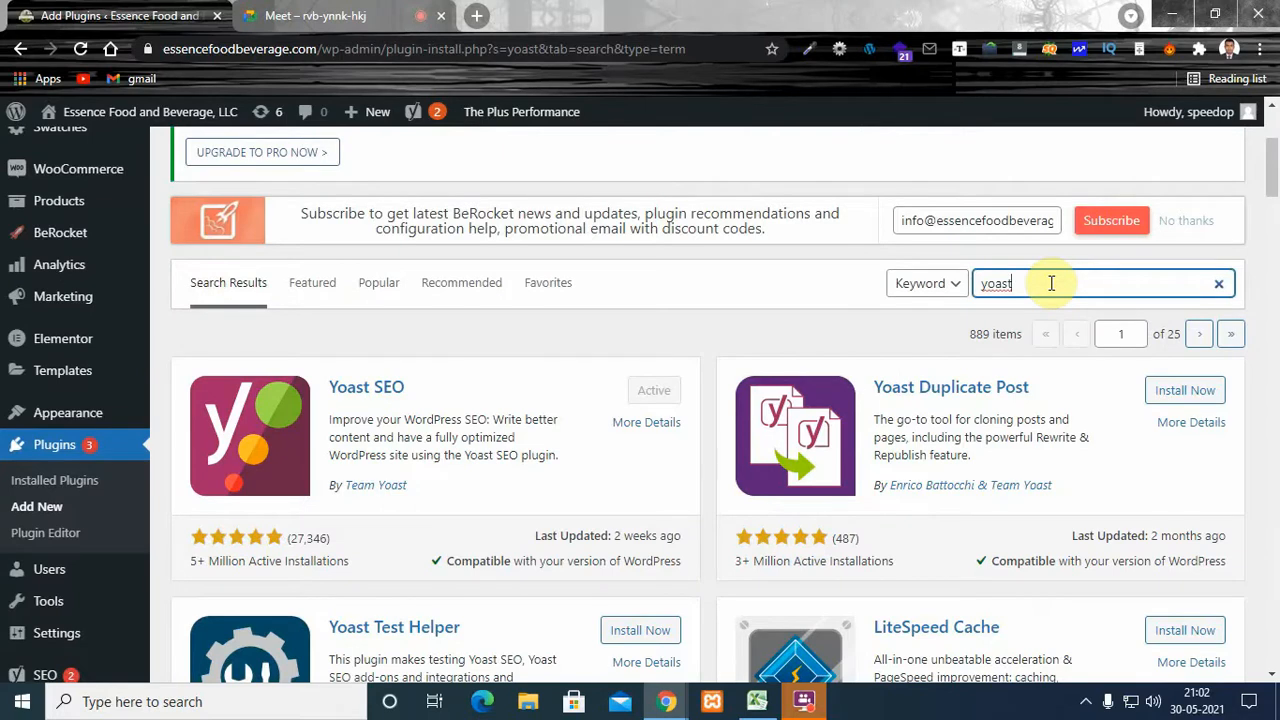
{"action": "key", "text": "BackSpace"}
{"action": "type", "text": "rank math"}
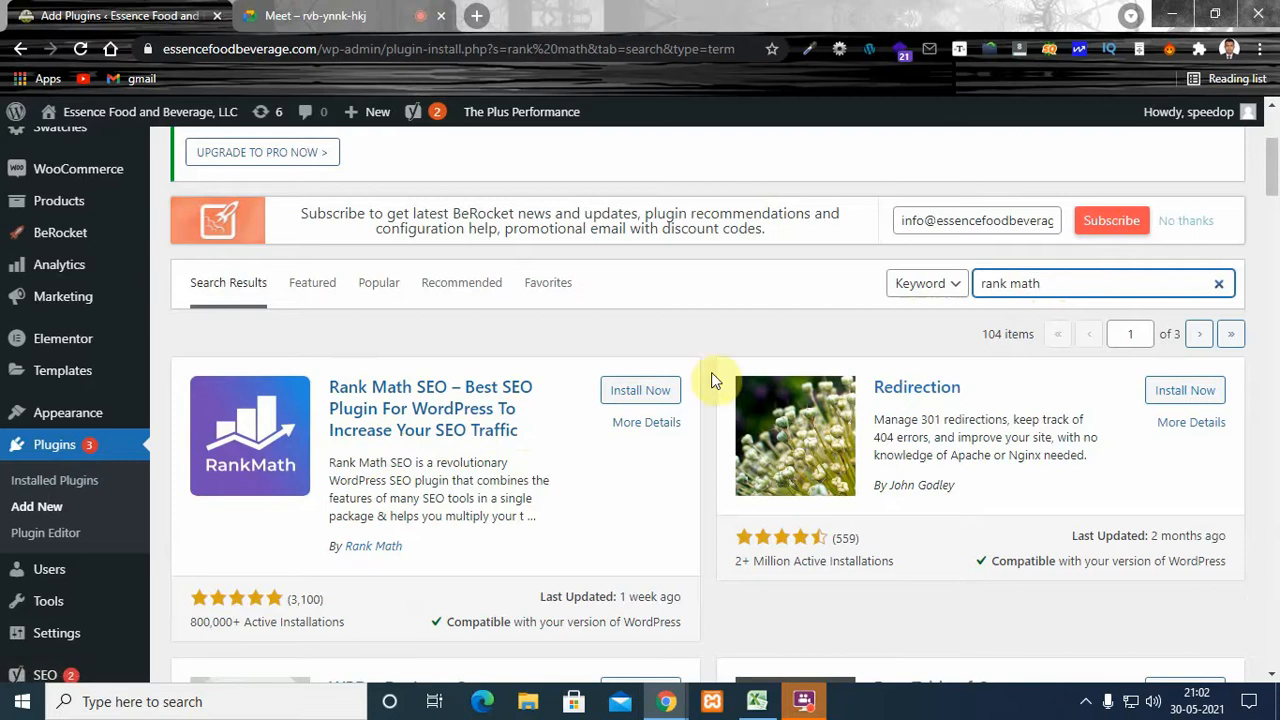
{"action": "left_click", "coordinate": [1085, 276]}
{"action": "left_click_drag", "start_coordinate": [1085, 276], "coordinate": [938, 292]}
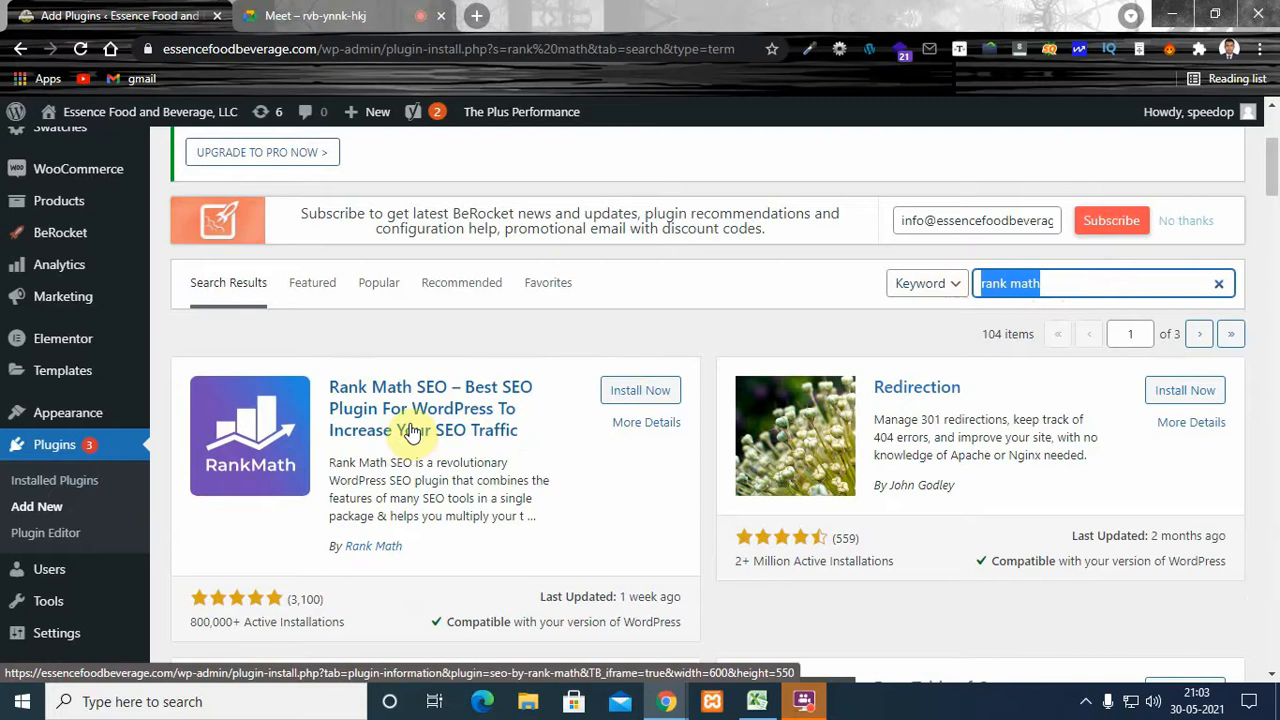
{"action": "key", "text": "BackSpace"}
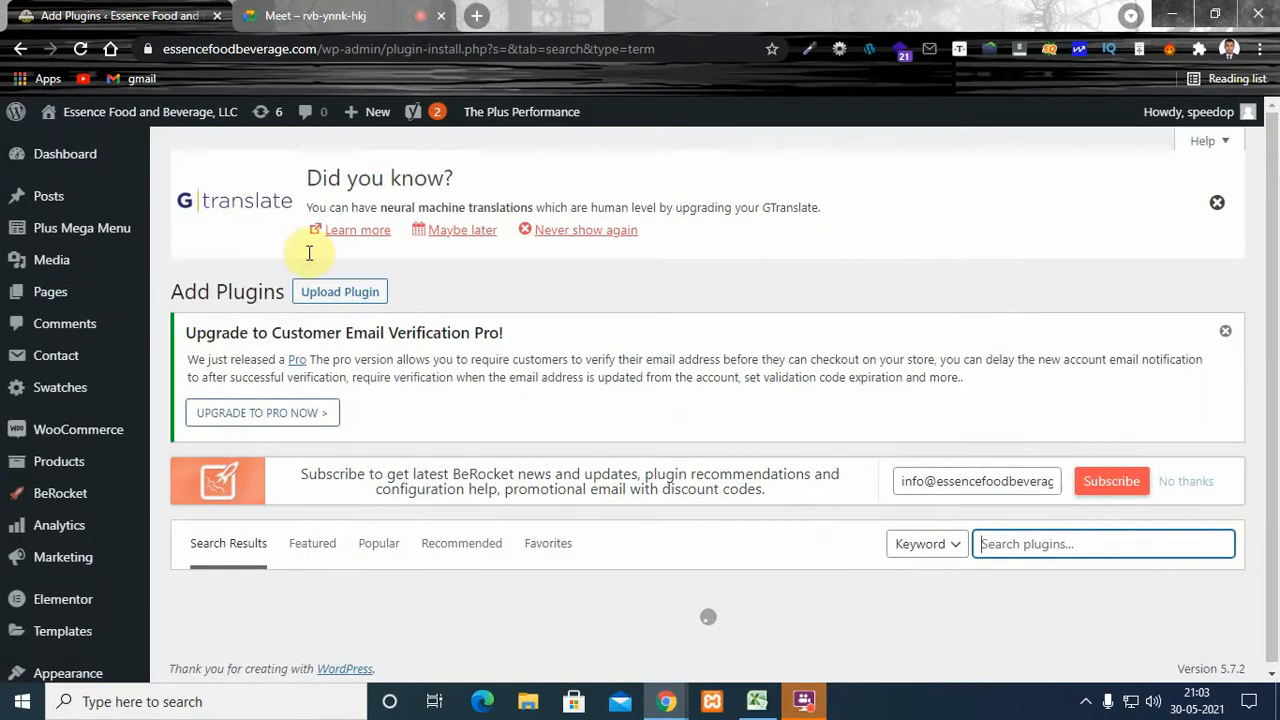
- Return to the installed plugins list and locate the Yoast SEO entry near its end
{"action": "scroll", "coordinate": [94, 597], "scroll_direction": "down", "scroll_amount": 3}
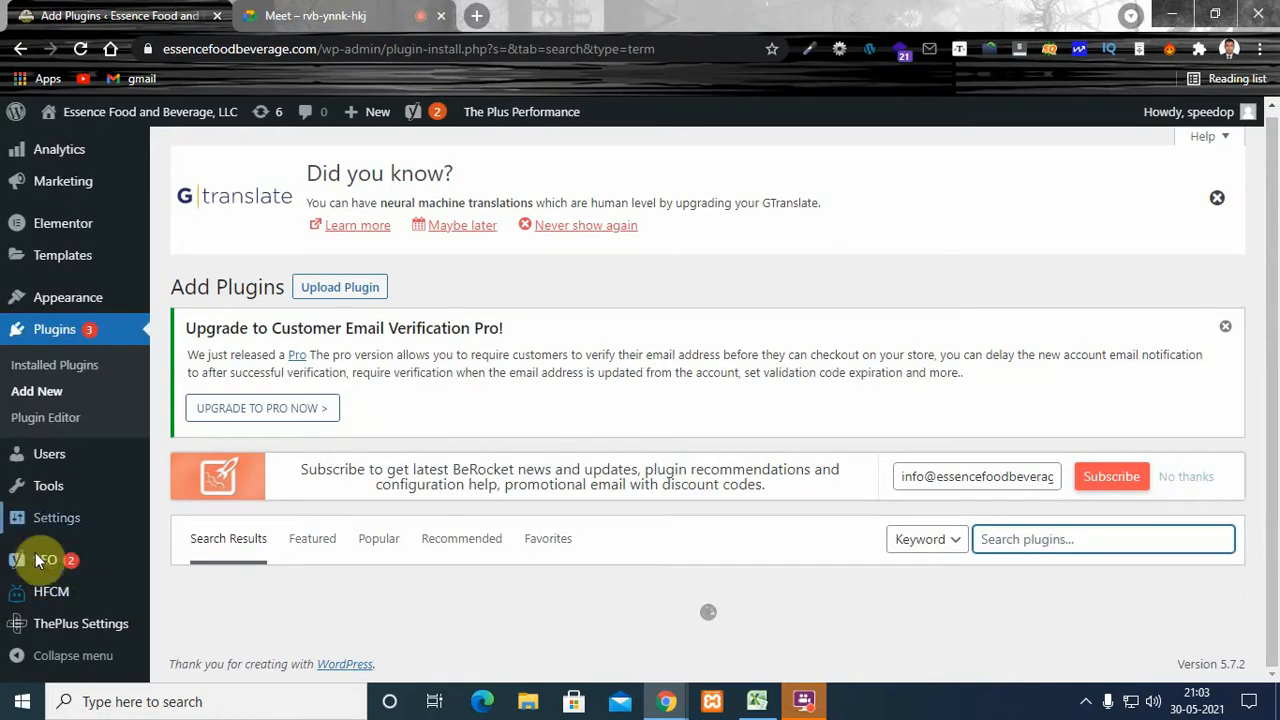
{"action": "left_click", "coordinate": [72, 339]}
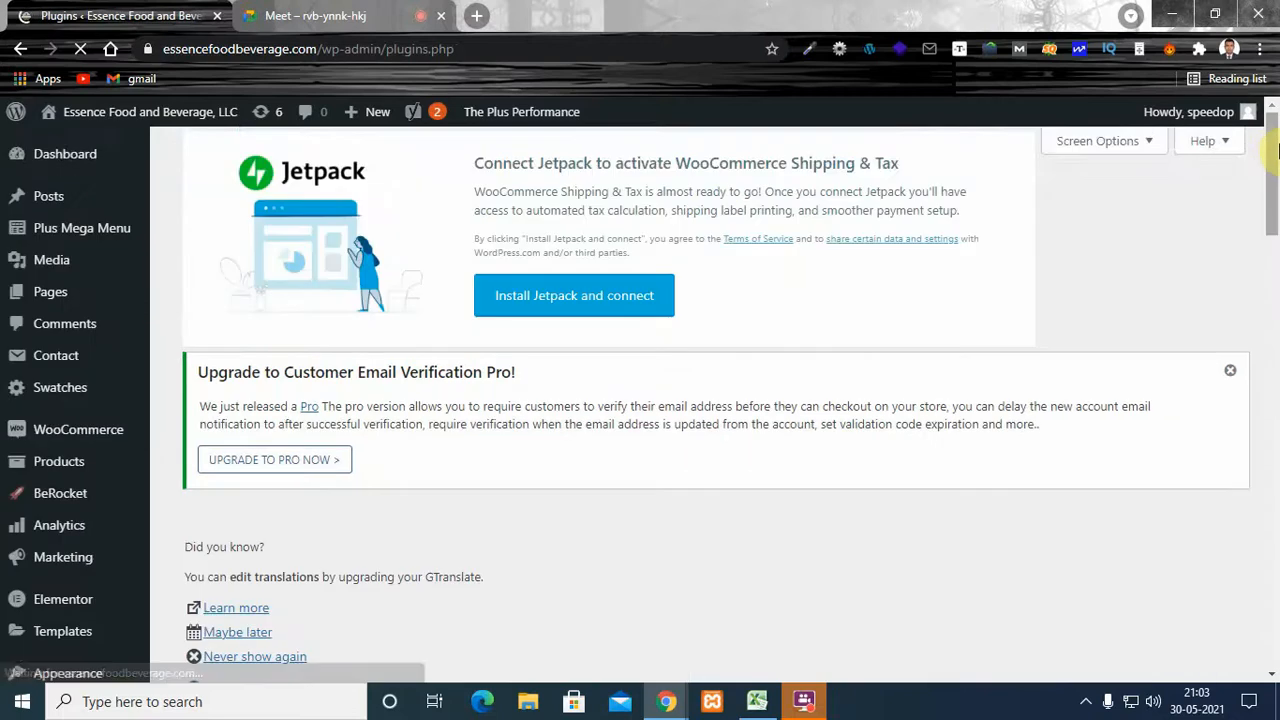
{"action": "left_click_drag", "start_coordinate": [1276, 150], "coordinate": [1268, 660]}
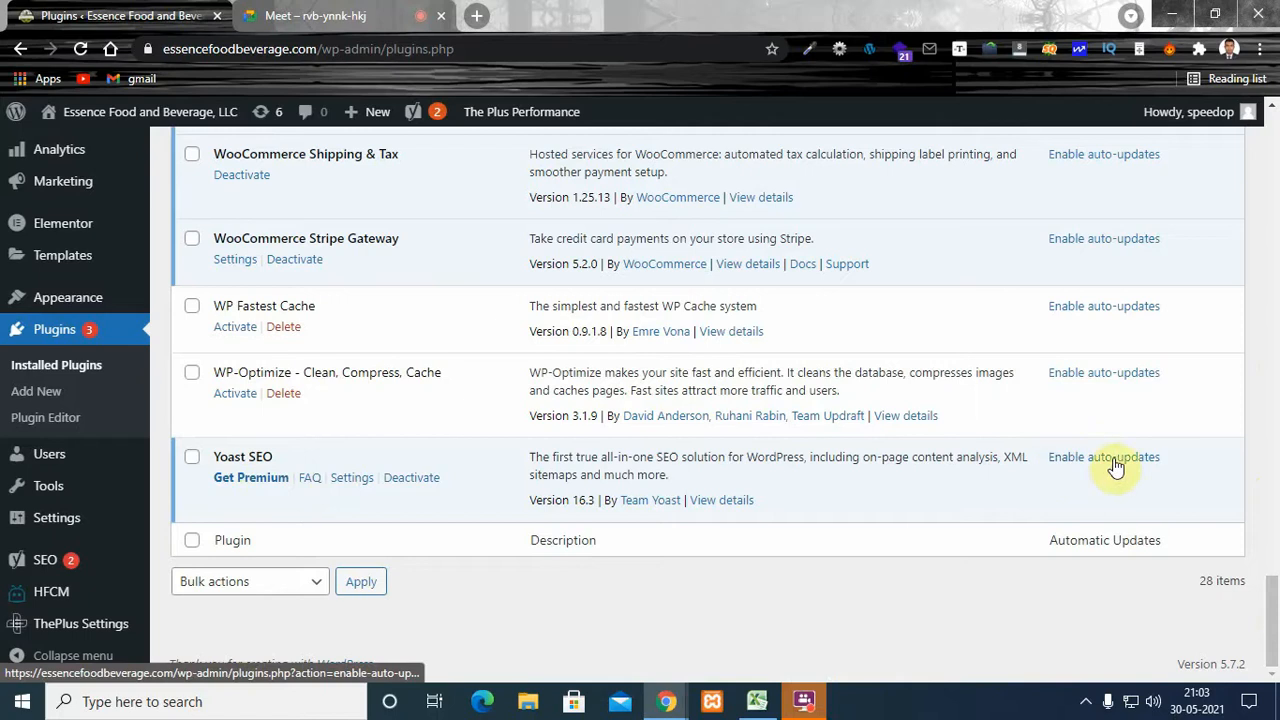
{"action": "scroll", "coordinate": [1275, 588], "scroll_direction": "up", "scroll_amount": 1}
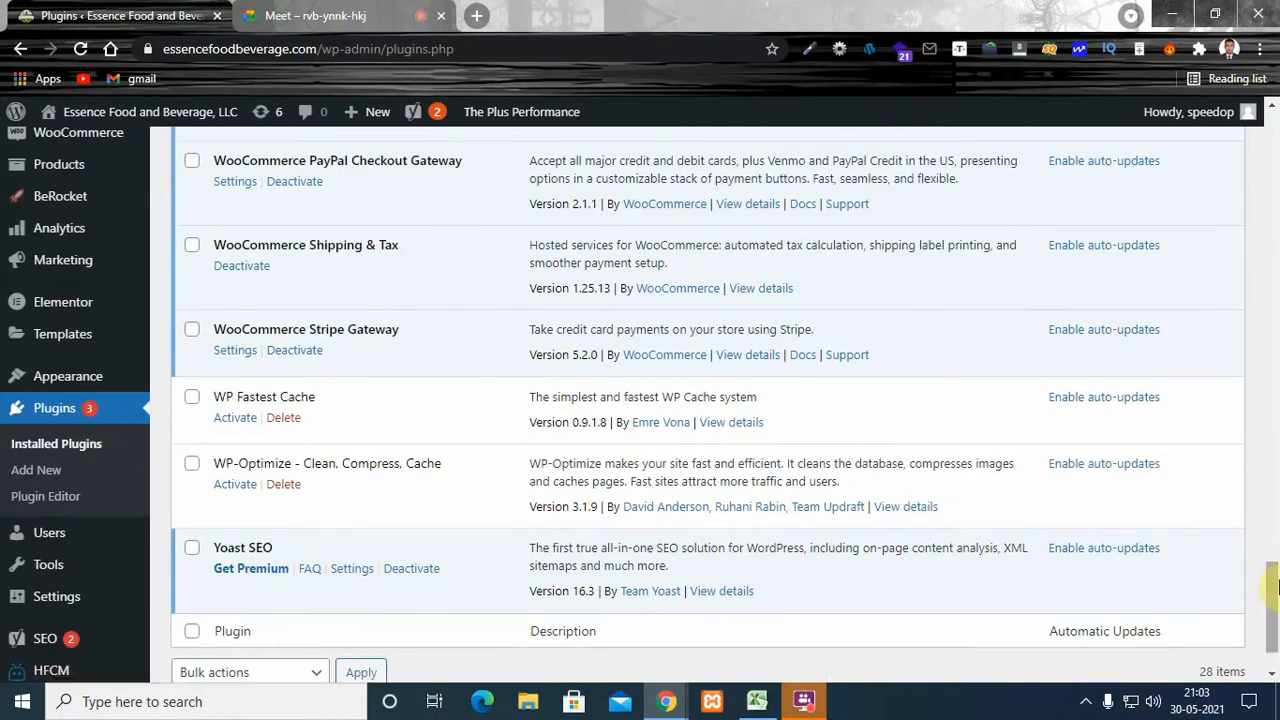
{"action": "left_click_drag", "start_coordinate": [1272, 588], "coordinate": [1149, 92]}
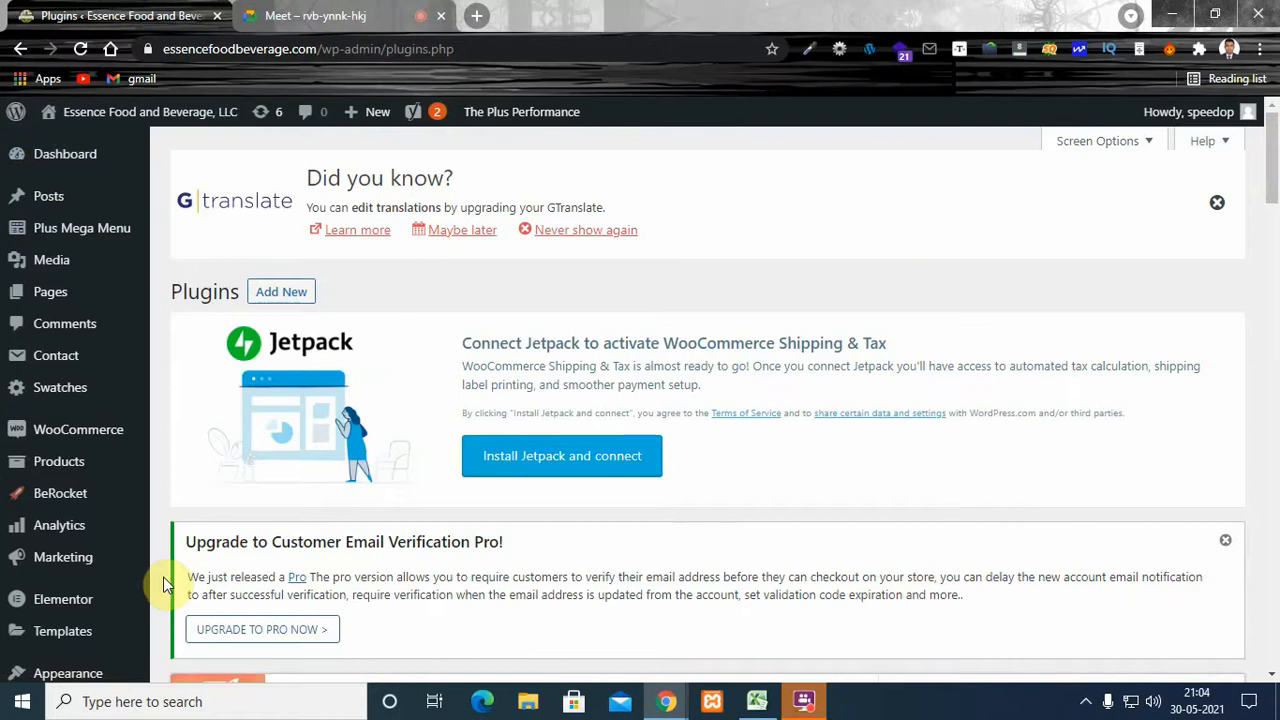
- Open the list of all pages of the WordPress site
{"action": "mouse_move", "coordinate": [130, 492]}
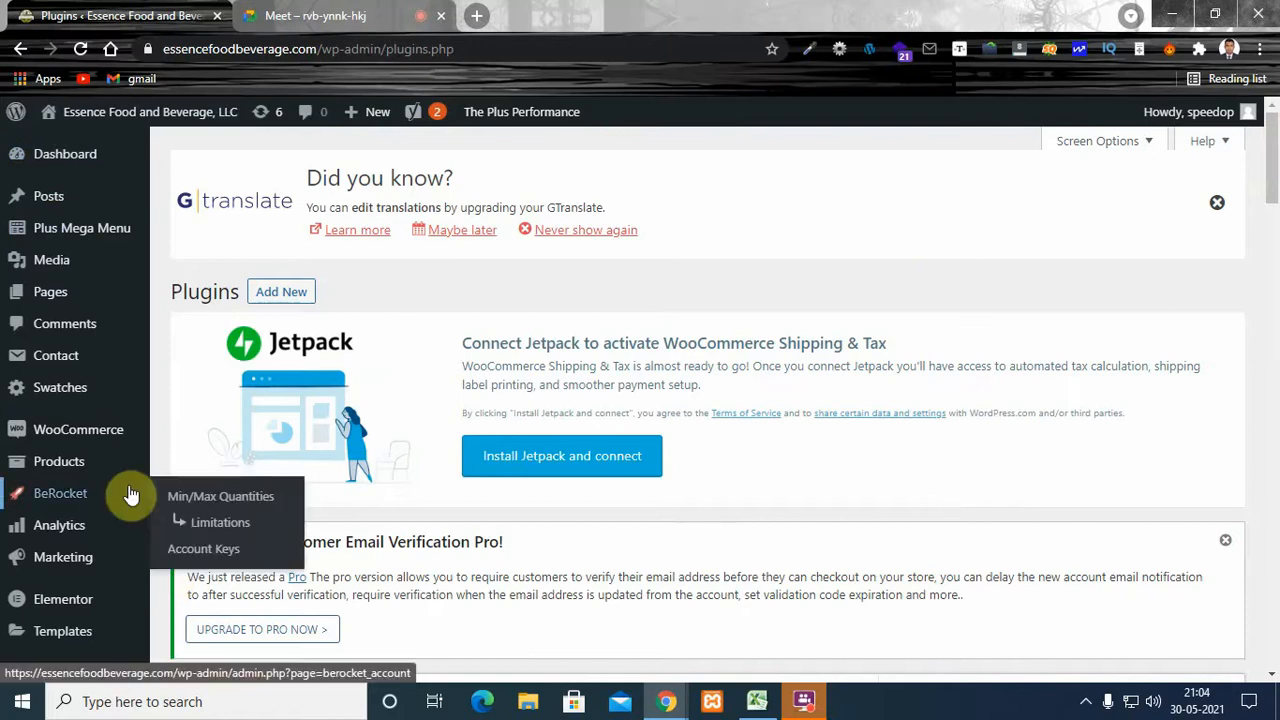
{"action": "mouse_move", "coordinate": [17, 198]}
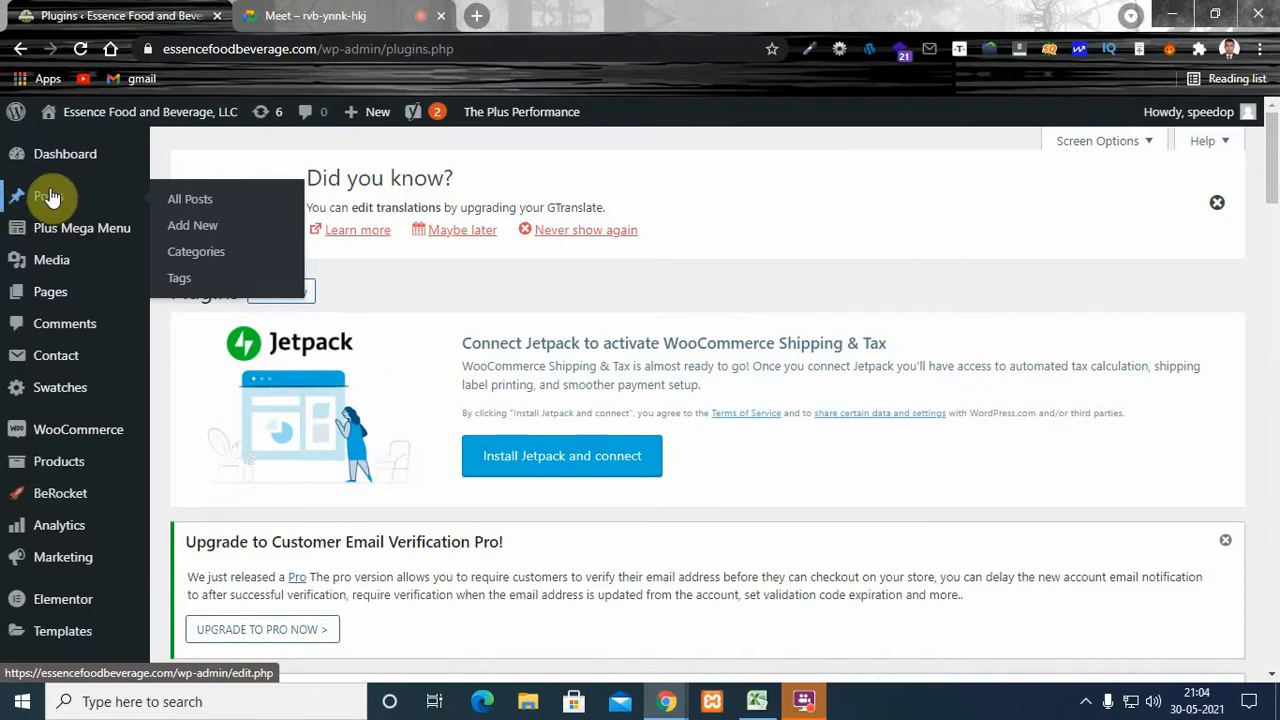
{"action": "mouse_move", "coordinate": [57, 297]}
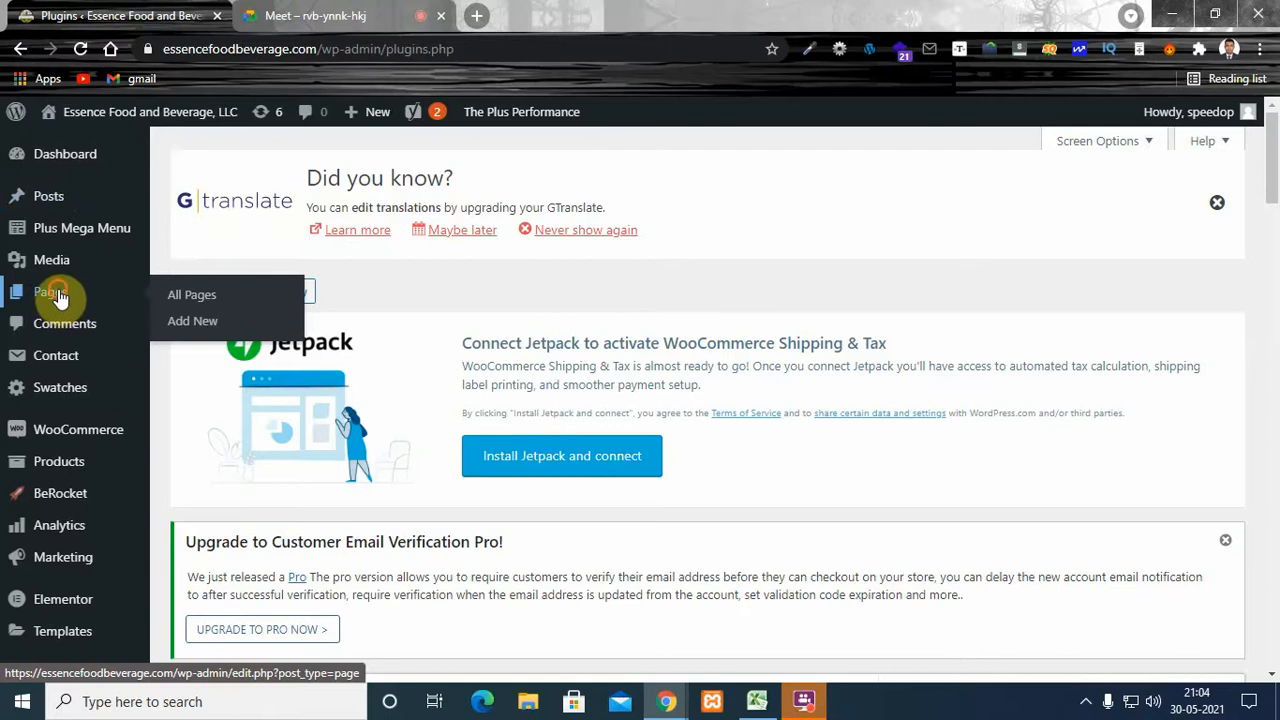
{"action": "left_click", "coordinate": [58, 297]}
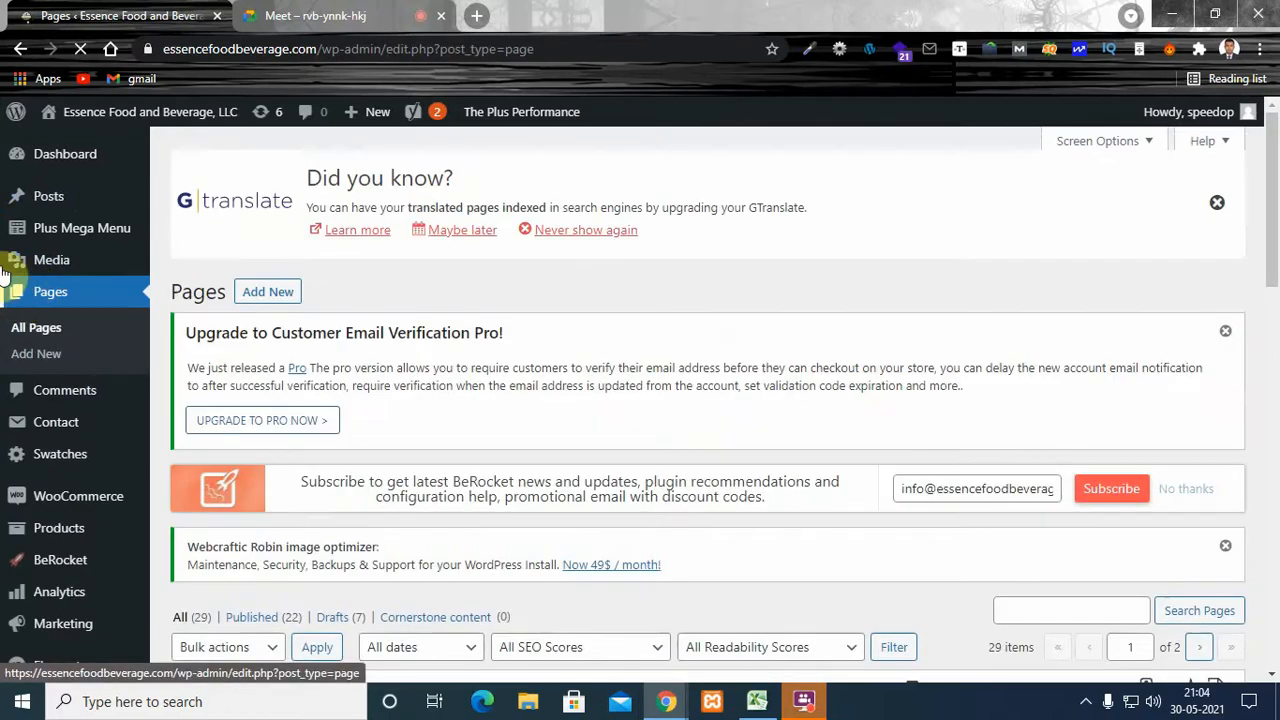
- Find the Home front page in the pages list and highlight its Elementor label
{"action": "left_click_drag", "start_coordinate": [1274, 172], "coordinate": [1277, 240]}
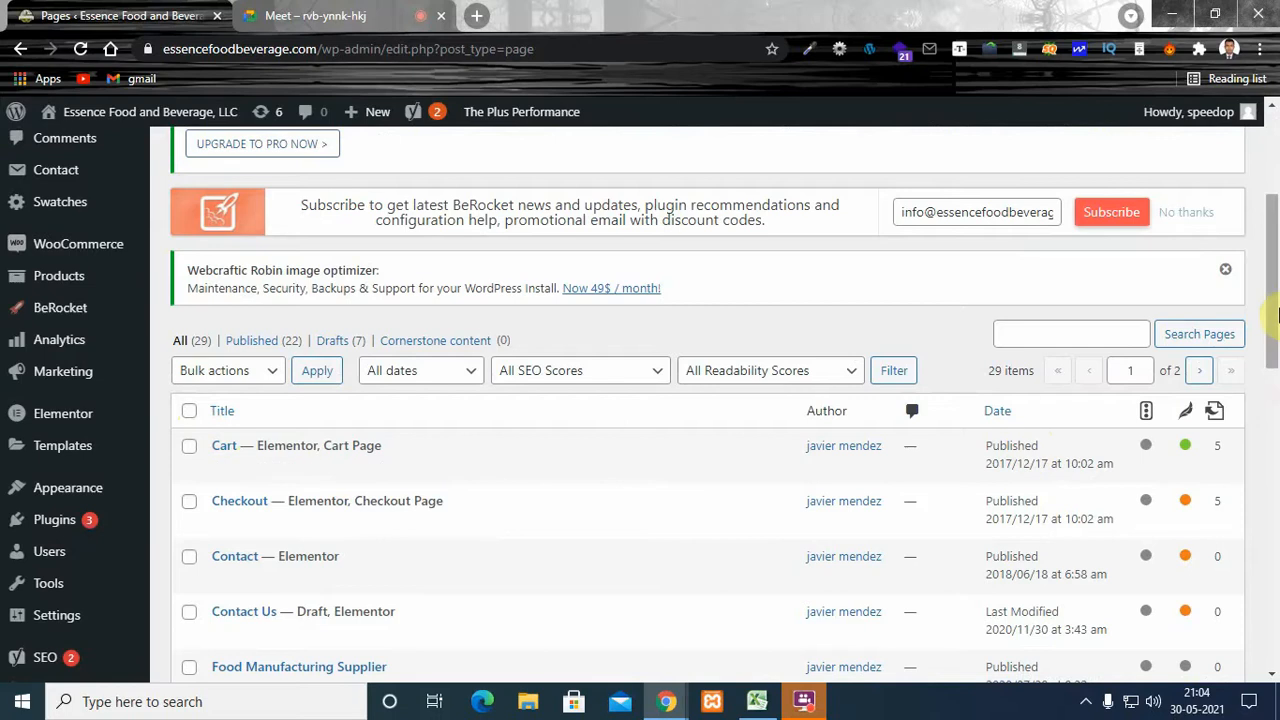
{"action": "left_click_drag", "start_coordinate": [1276, 245], "coordinate": [1276, 409]}
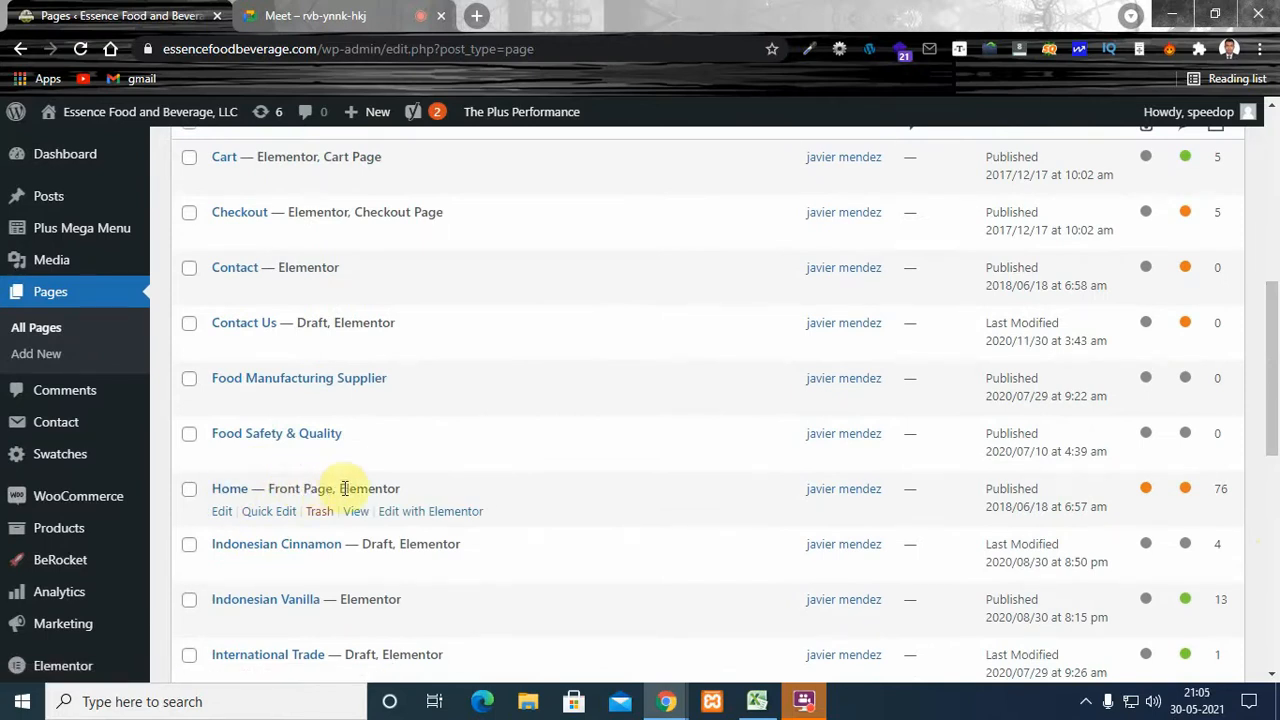
{"action": "left_click_drag", "start_coordinate": [339, 489], "coordinate": [400, 497]}
{"action": "left_click", "coordinate": [384, 505]}
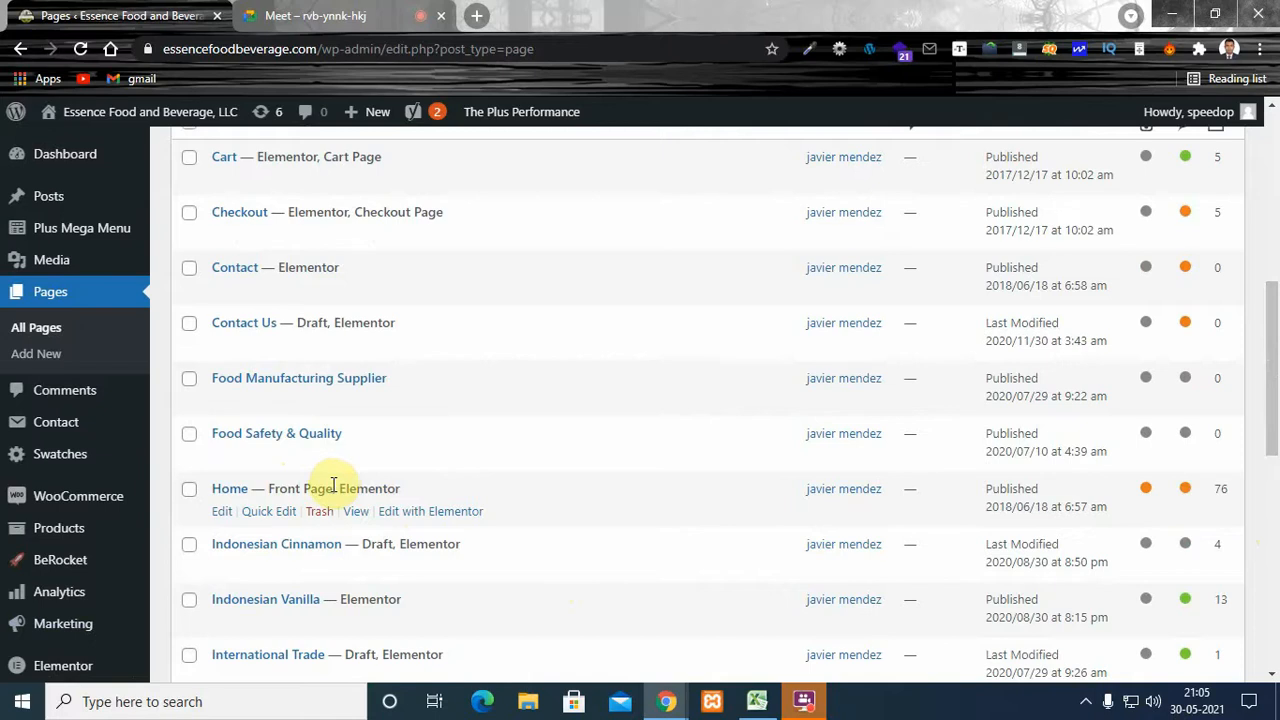
{"action": "left_click_drag", "start_coordinate": [341, 488], "coordinate": [406, 490]}
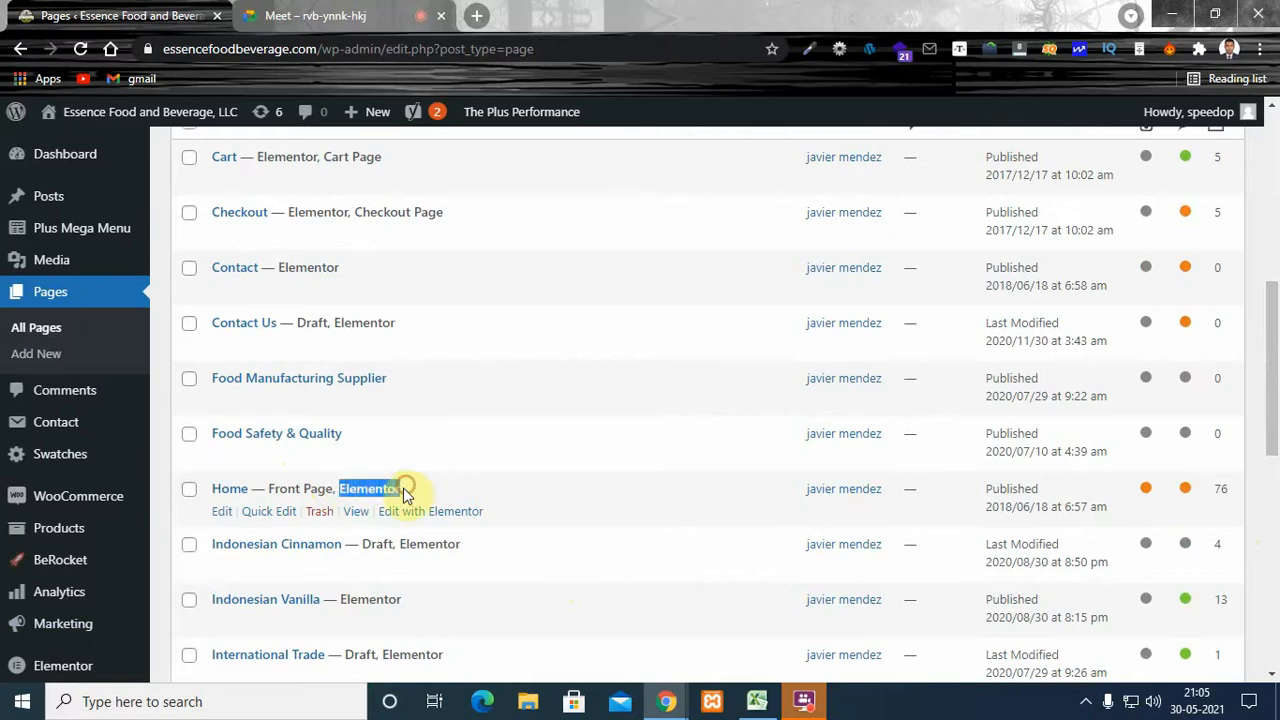
{"action": "left_click", "coordinate": [400, 488]}
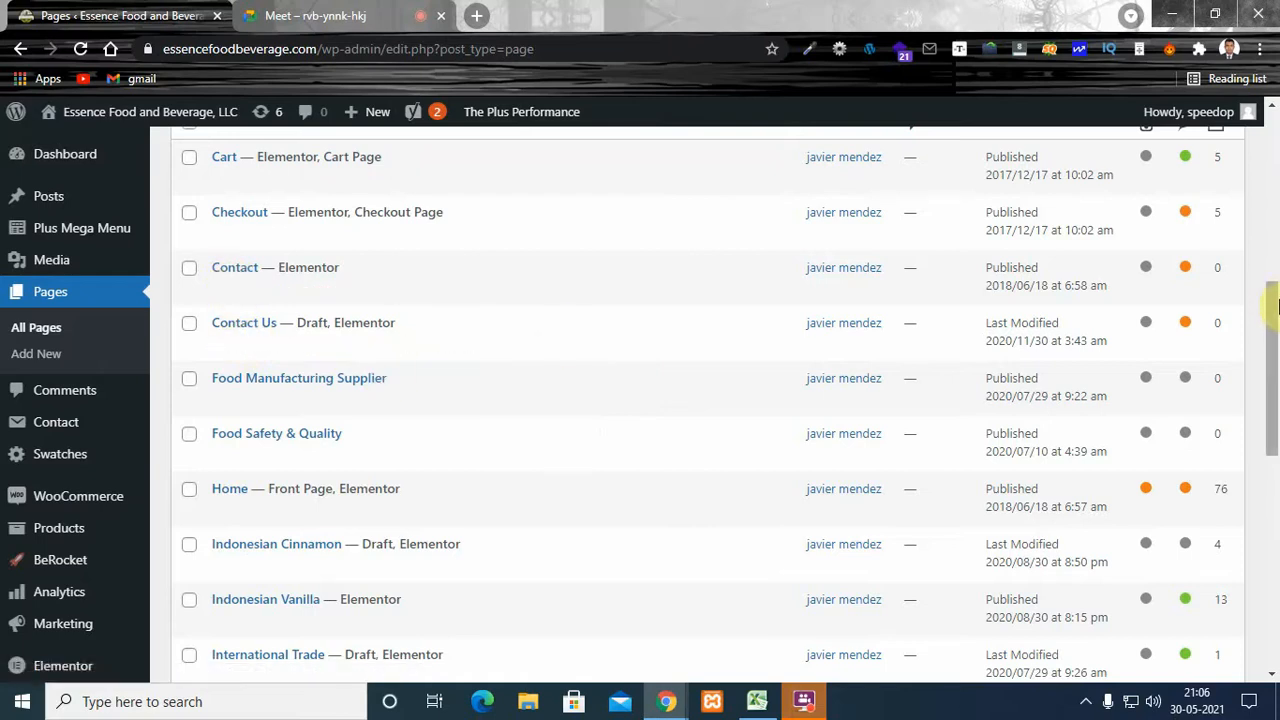
{"action": "left_click_drag", "start_coordinate": [1272, 320], "coordinate": [1272, 290]}
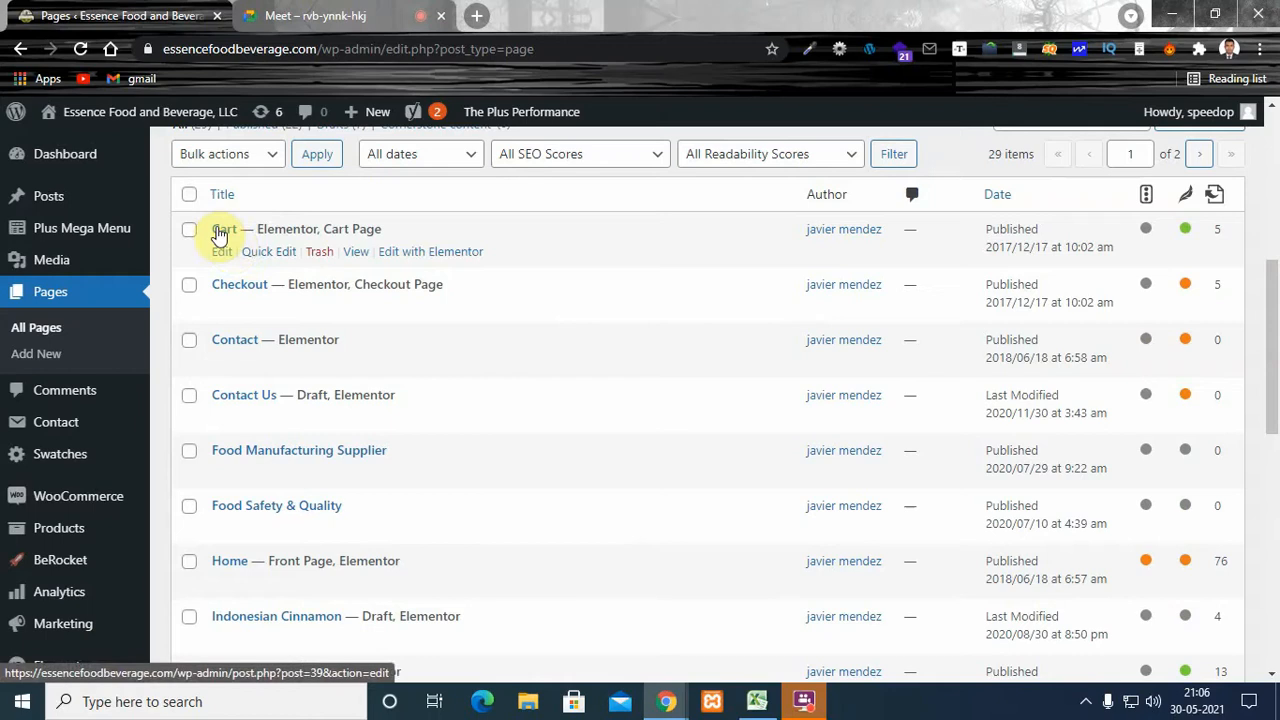
{"action": "mouse_move", "coordinate": [1270, 346]}
{"action": "left_mouse_down"}
{"action": "mouse_move", "coordinate": [1274, 566]}
{"action": "mouse_move", "coordinate": [1272, 332]}
{"action": "left_mouse_up"}
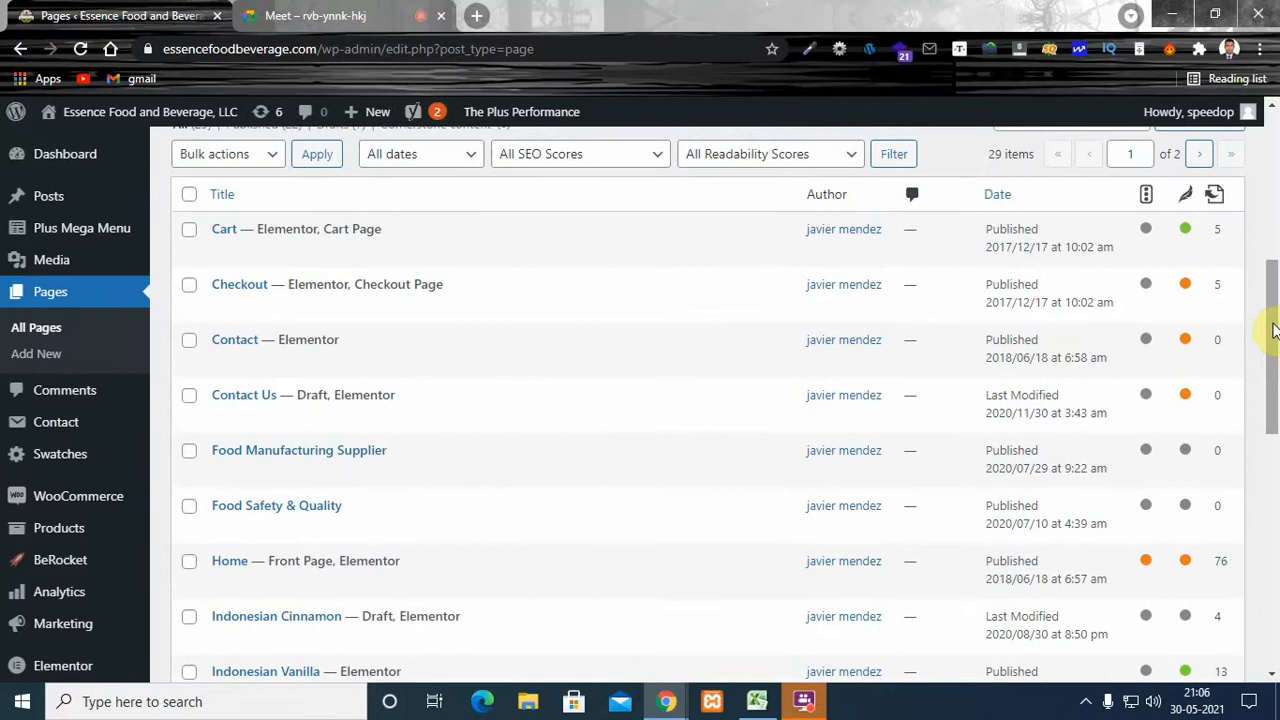
{"action": "left_click_drag", "start_coordinate": [1270, 323], "coordinate": [1270, 310]}
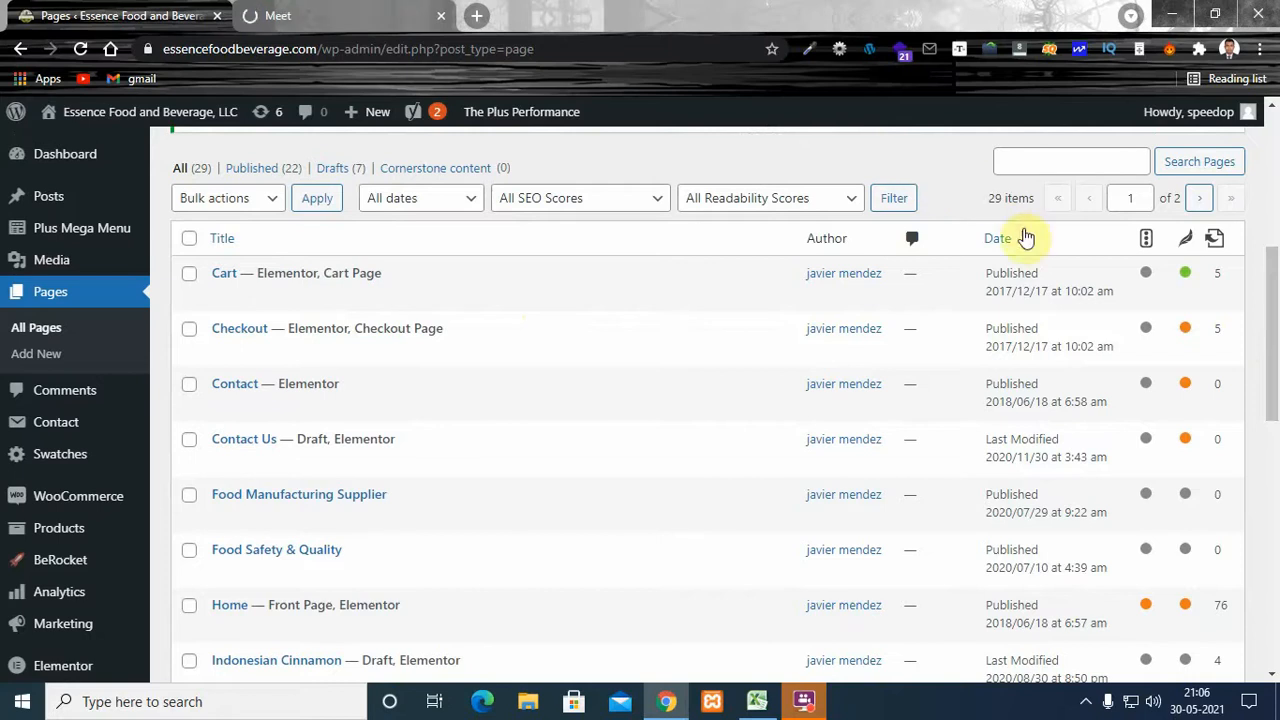
- Share the entire screen in the Google Meet call, return to the WordPress pages list and hide the sharing notice
{"action": "left_click", "coordinate": [316, 18]}
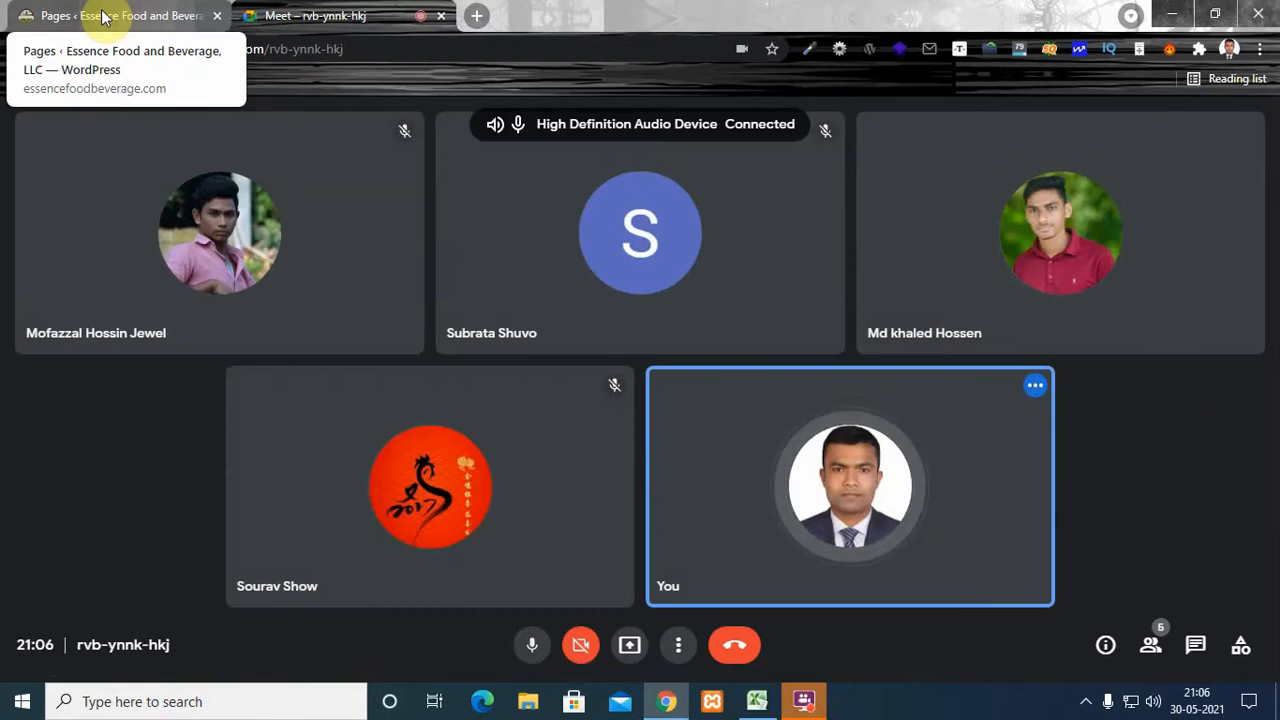
{"action": "left_click", "coordinate": [103, 16]}
{"action": "left_click", "coordinate": [340, 18]}
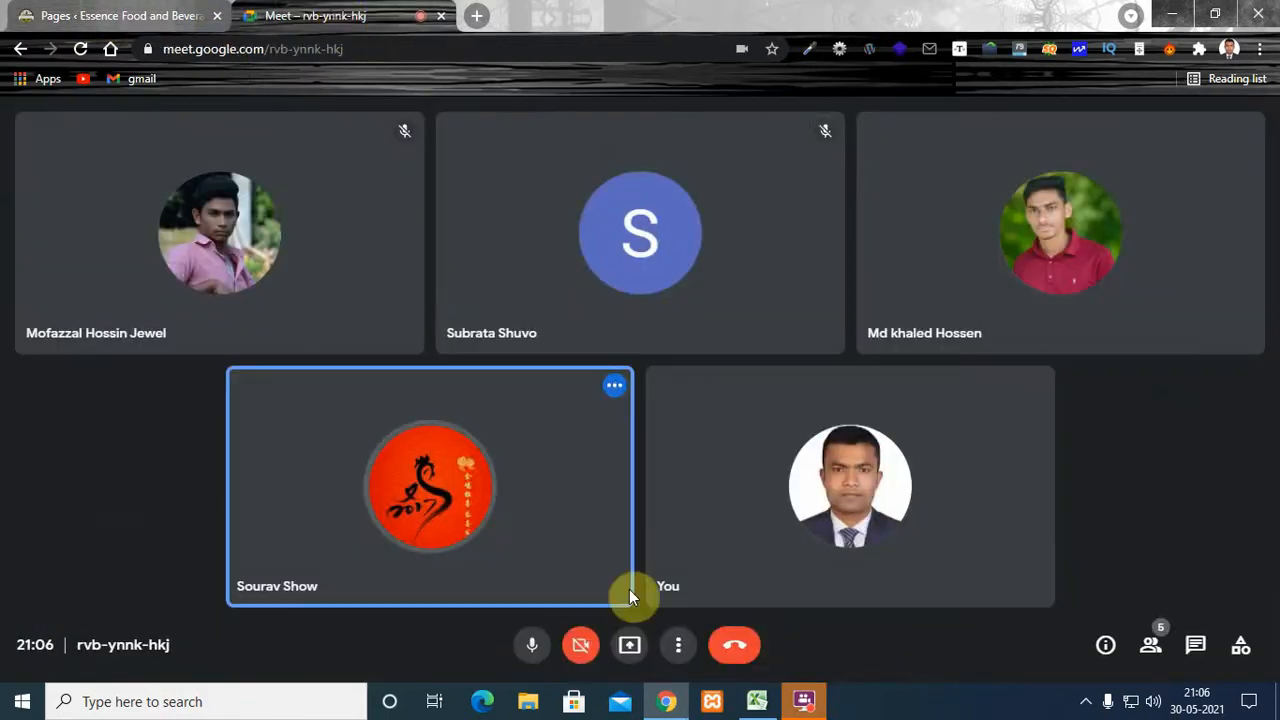
{"action": "left_click", "coordinate": [630, 645]}
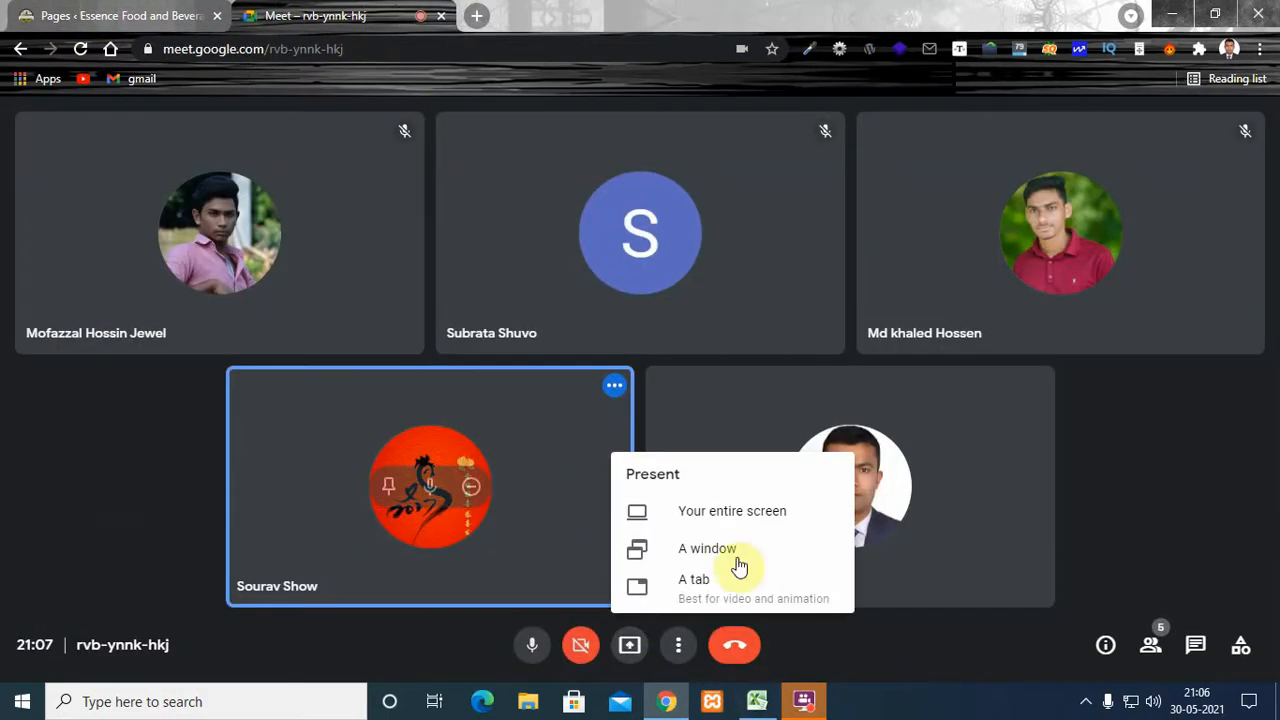
{"action": "left_click", "coordinate": [745, 512]}
{"action": "left_click", "coordinate": [597, 342]}
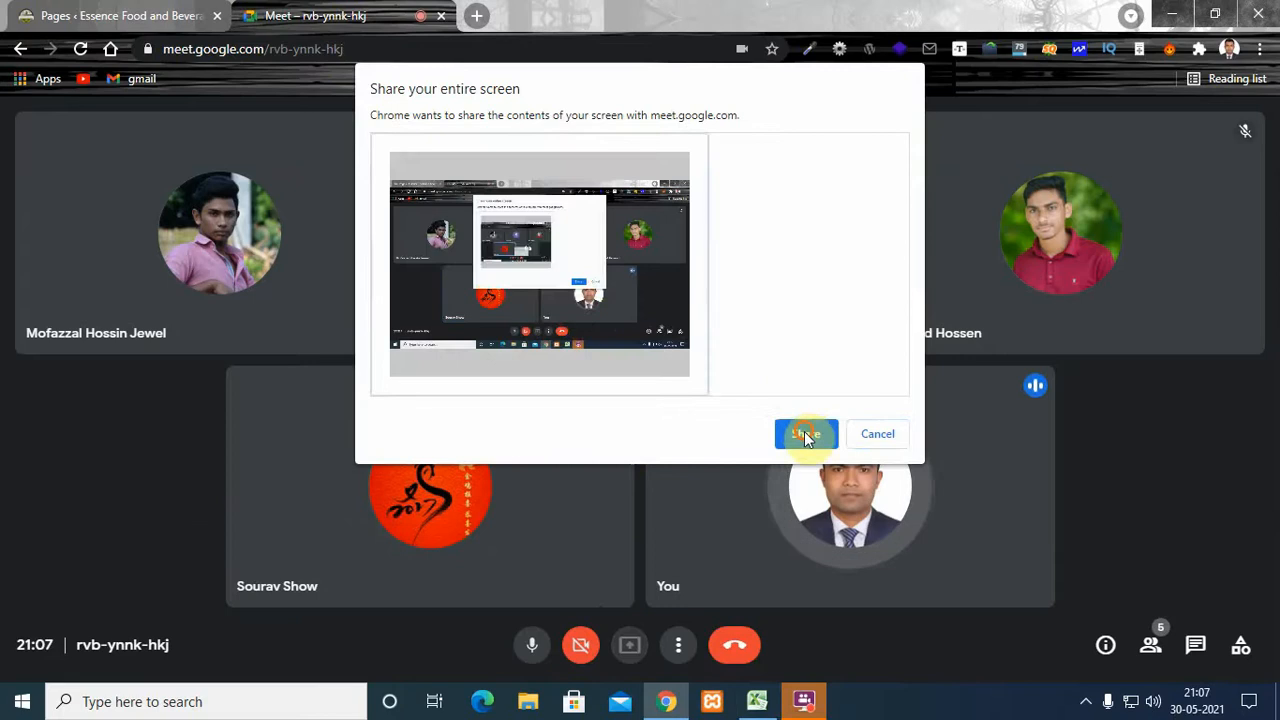
{"action": "left_click", "coordinate": [805, 433]}
{"action": "left_click", "coordinate": [94, 15]}
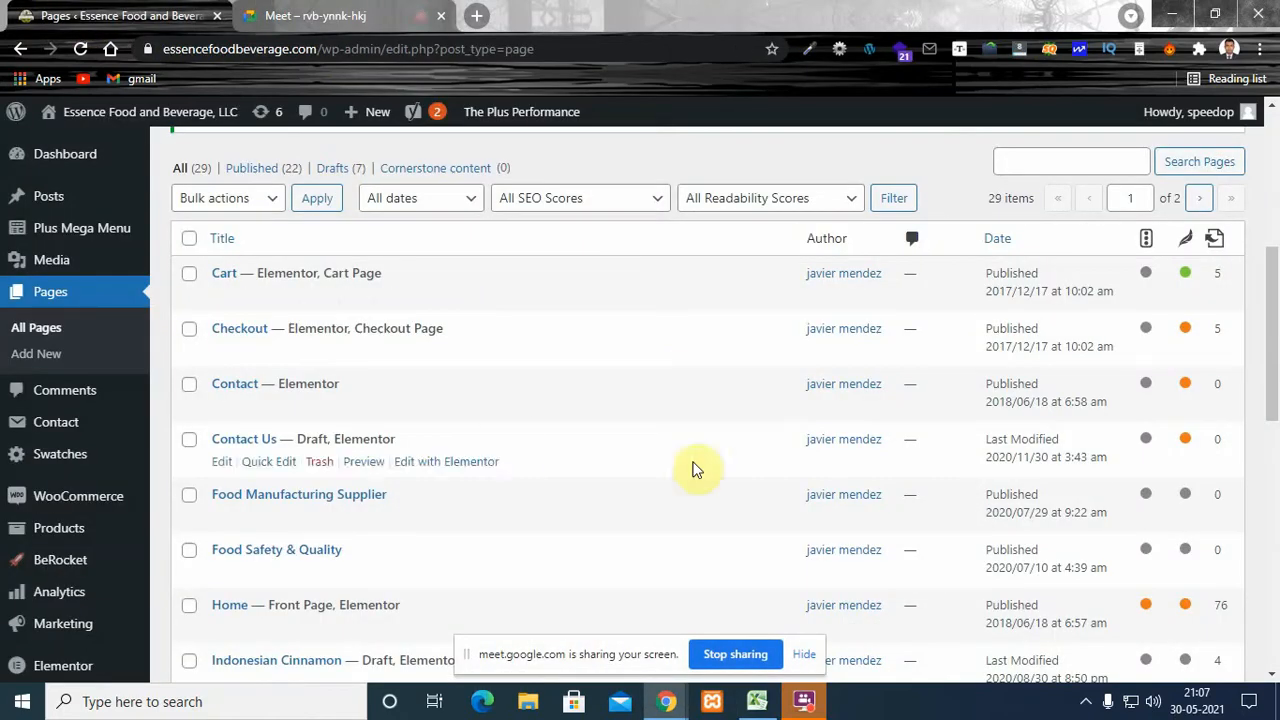
{"action": "left_click", "coordinate": [804, 656]}
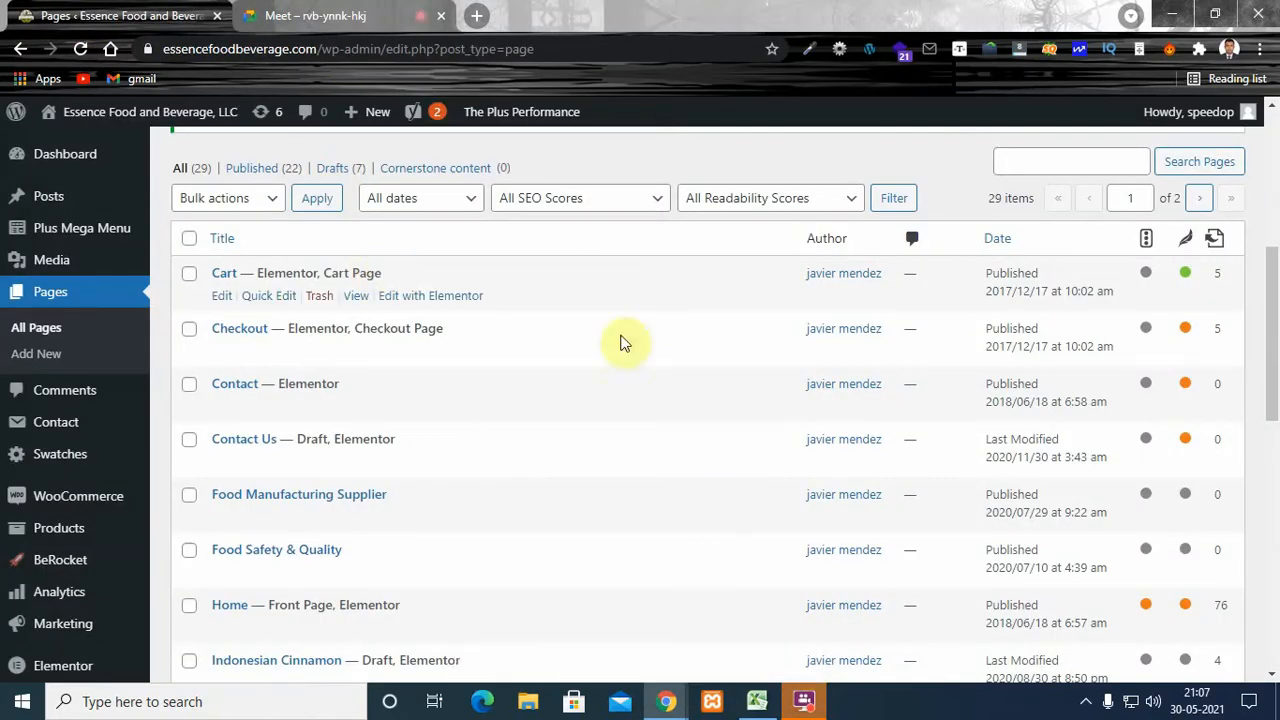
- Sort the pages list by title in ascending order and look through the sorted entries
{"action": "left_click", "coordinate": [592, 252]}
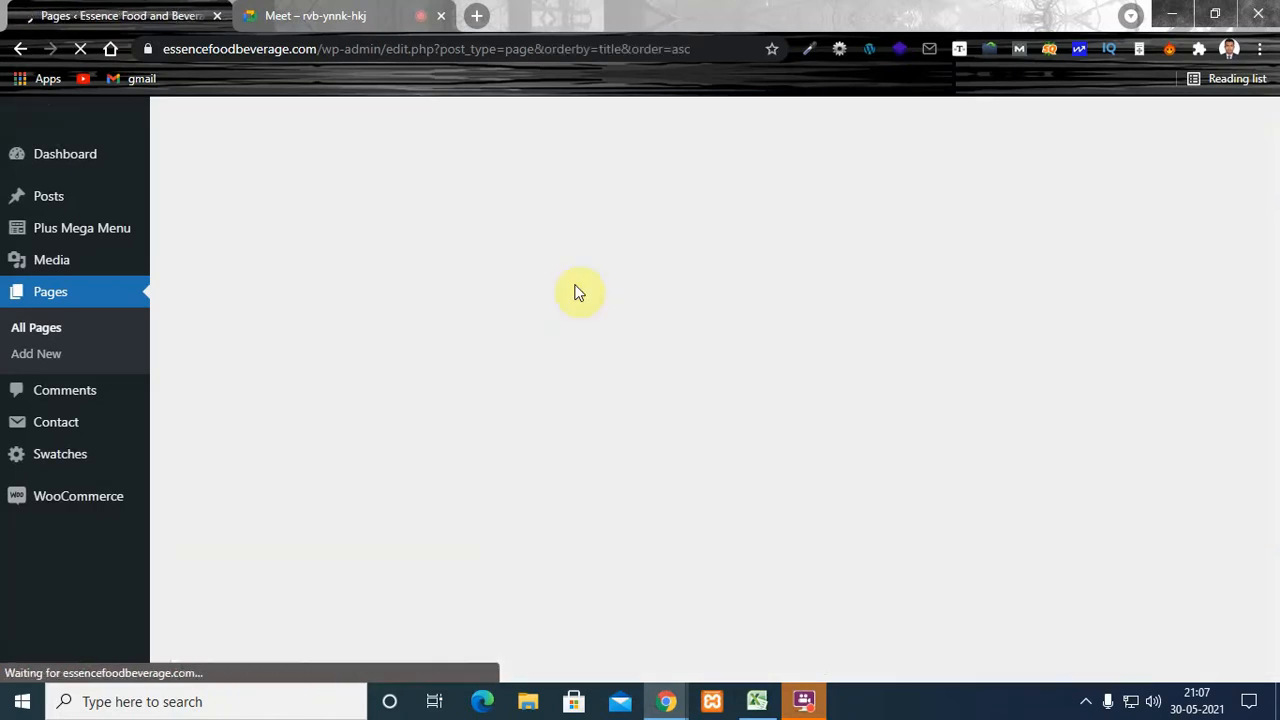
{"action": "scroll", "coordinate": [1278, 345], "scroll_direction": "down", "scroll_amount": 5}
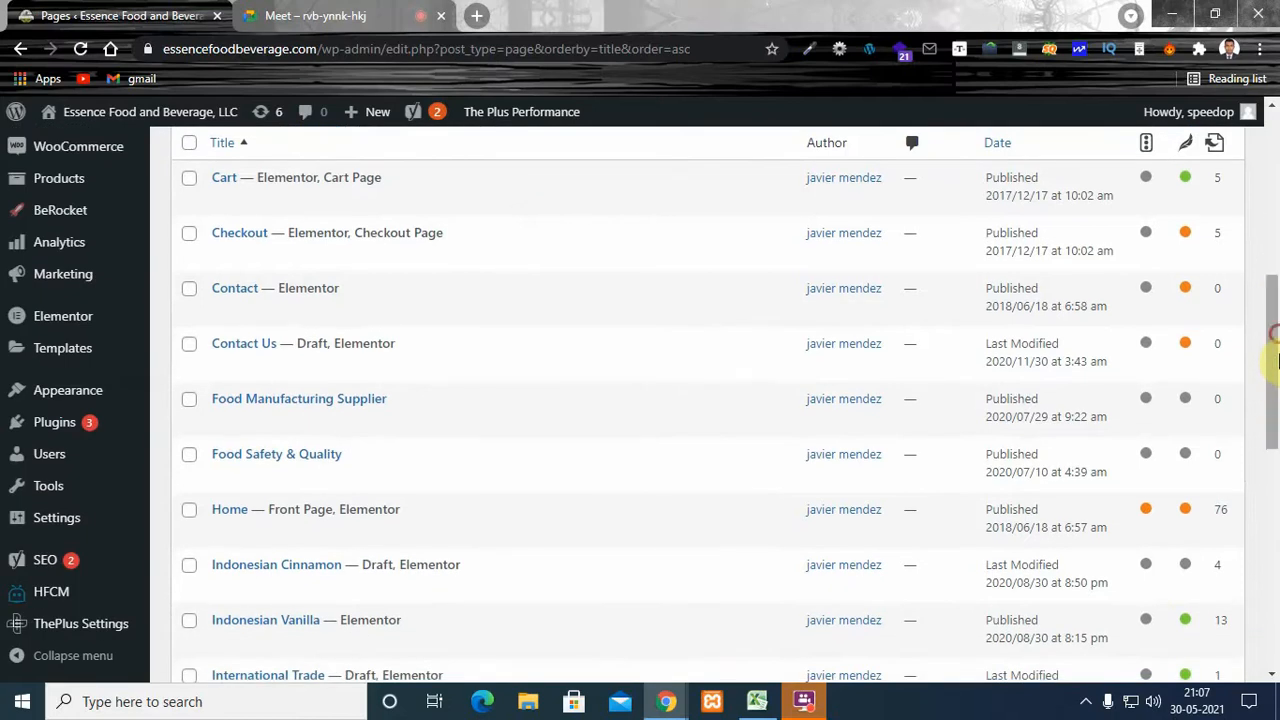
{"action": "left_click_drag", "start_coordinate": [1278, 342], "coordinate": [1272, 266]}
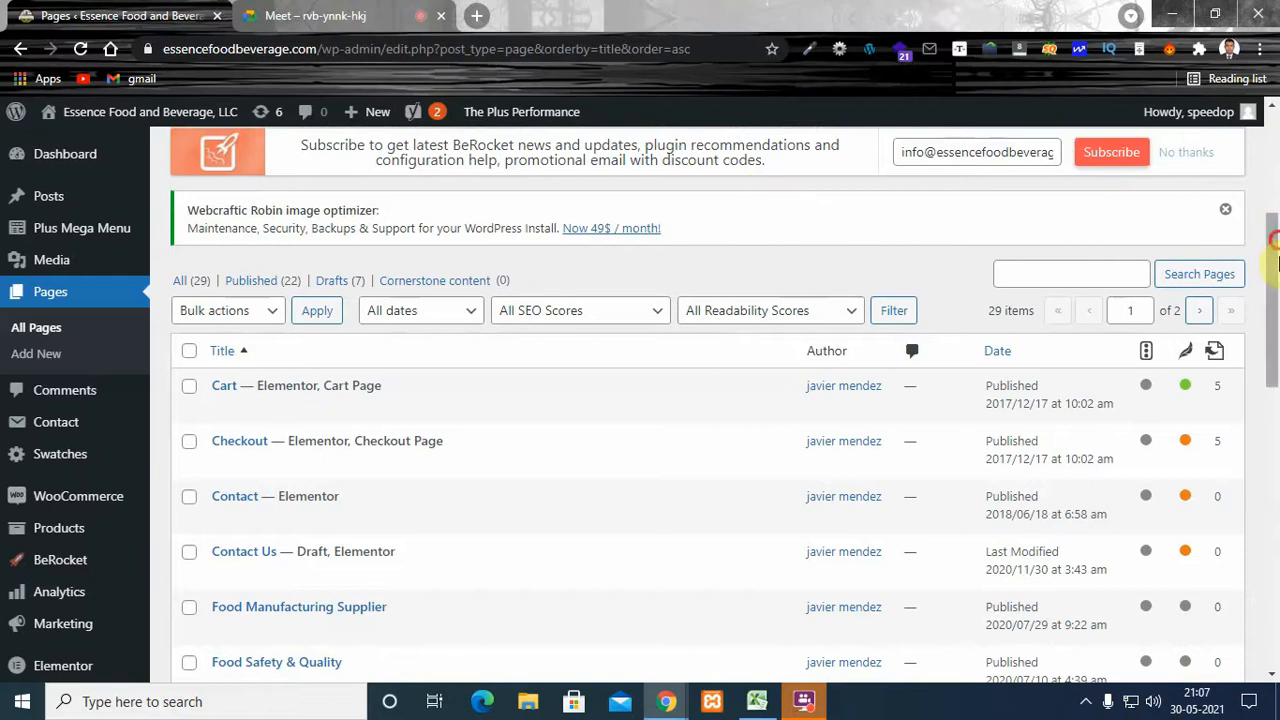
{"action": "left_click_drag", "start_coordinate": [1274, 282], "coordinate": [1278, 358]}
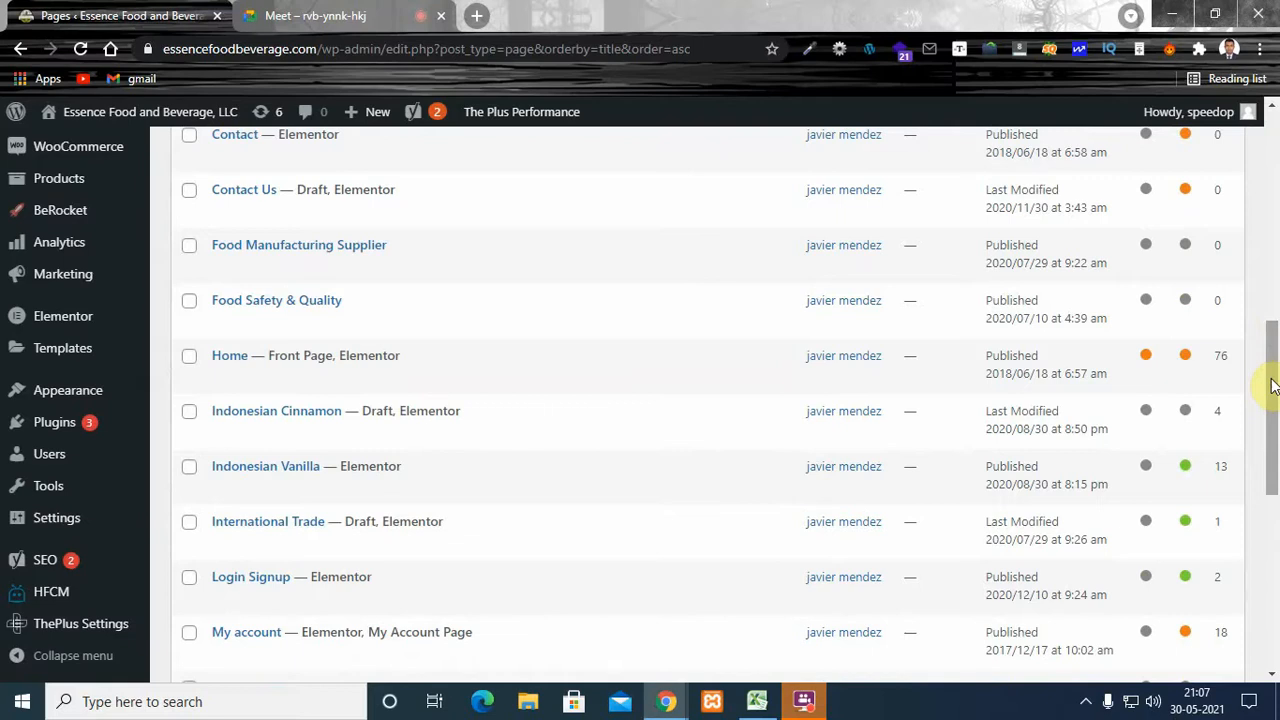
{"action": "left_click_drag", "start_coordinate": [1272, 385], "coordinate": [1276, 270]}
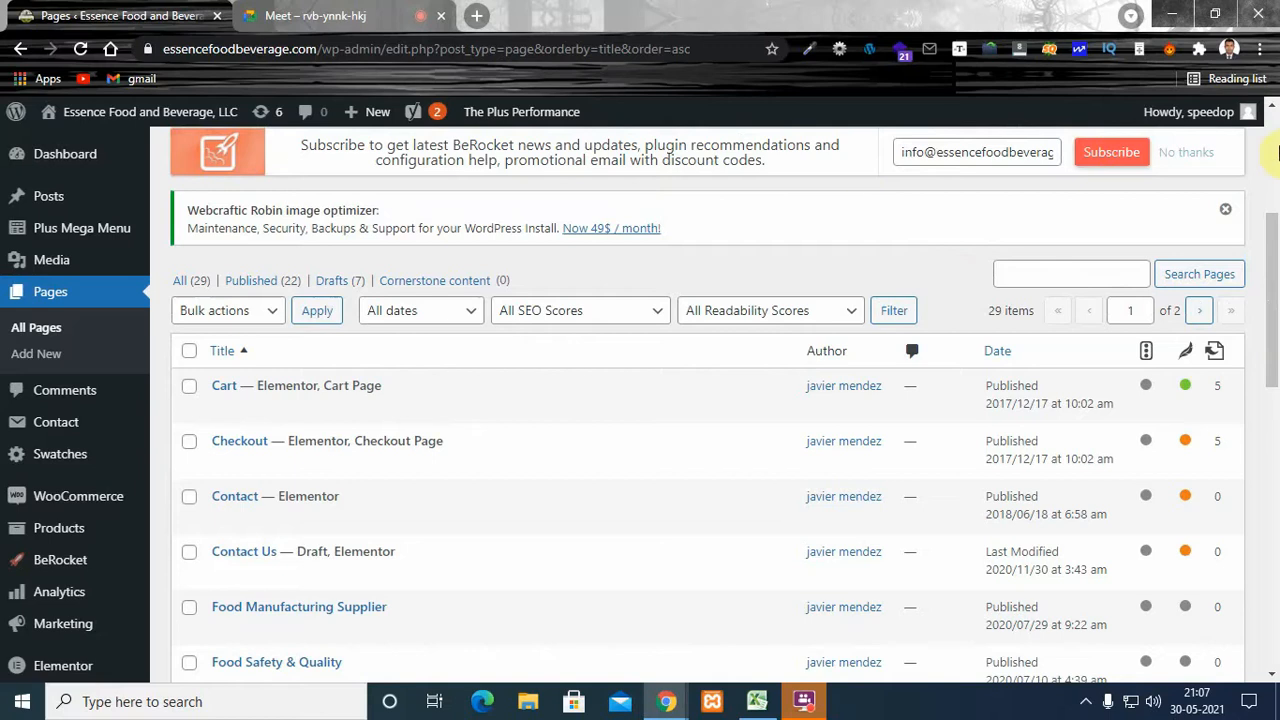
{"action": "left_click_drag", "start_coordinate": [1276, 262], "coordinate": [1277, 319]}
{"action": "mouse_move", "coordinate": [680, 458]}
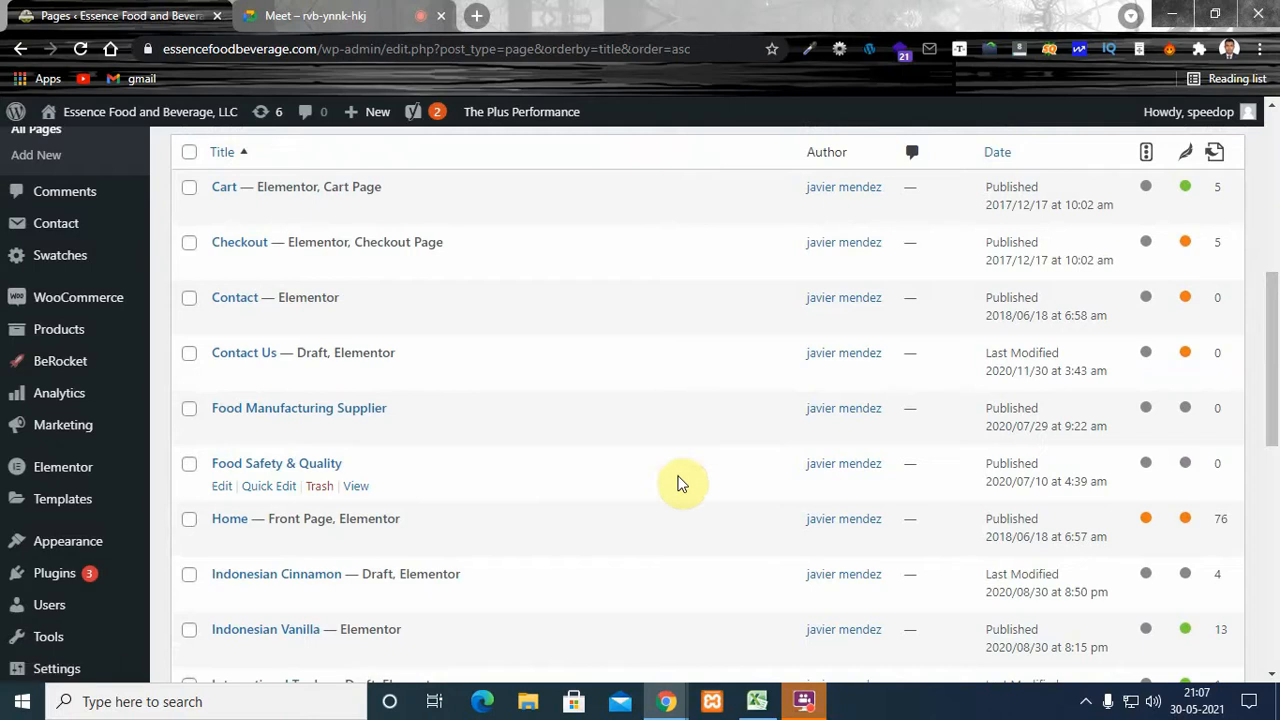
- Try to open the Home front page for editing in the WordPress page editor
{"action": "mouse_move", "coordinate": [1269, 400]}
{"action": "left_mouse_down"}
{"action": "mouse_move", "coordinate": [1270, 357]}
{"action": "mouse_move", "coordinate": [1278, 388]}
{"action": "left_mouse_up"}
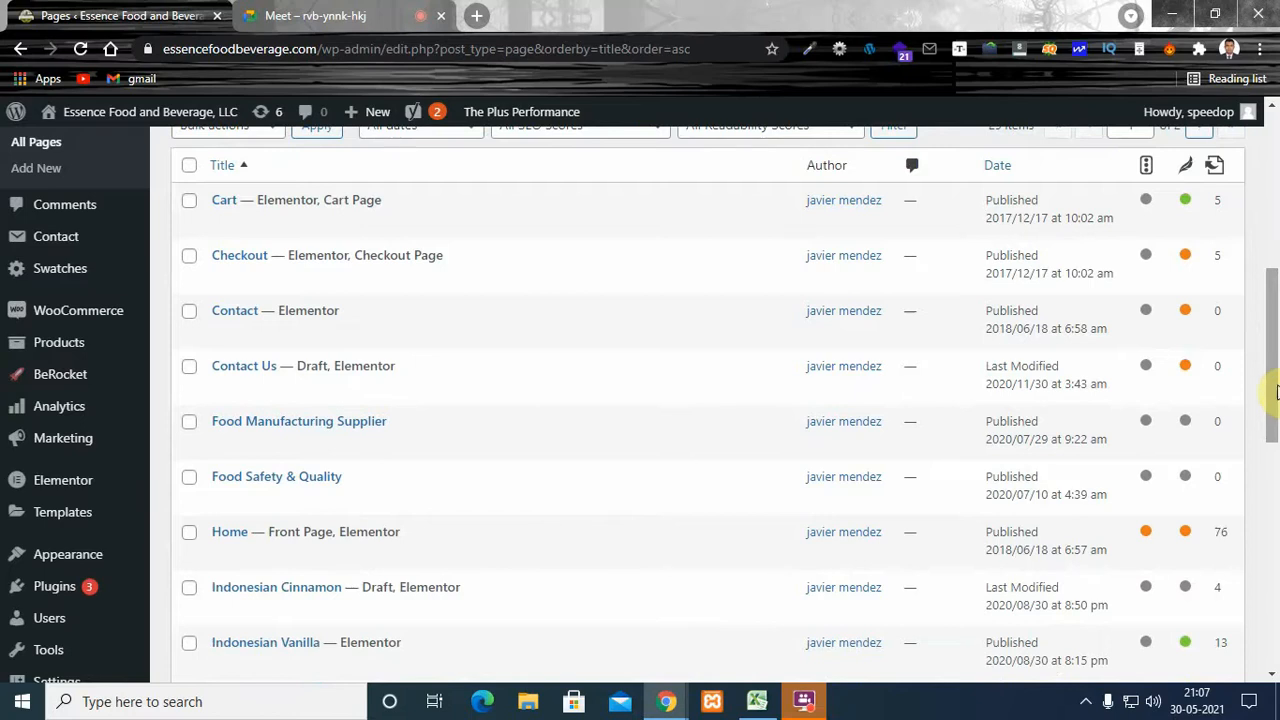
{"action": "left_click", "coordinate": [1273, 385]}
{"action": "left_click_drag", "start_coordinate": [1272, 378], "coordinate": [1274, 393]}
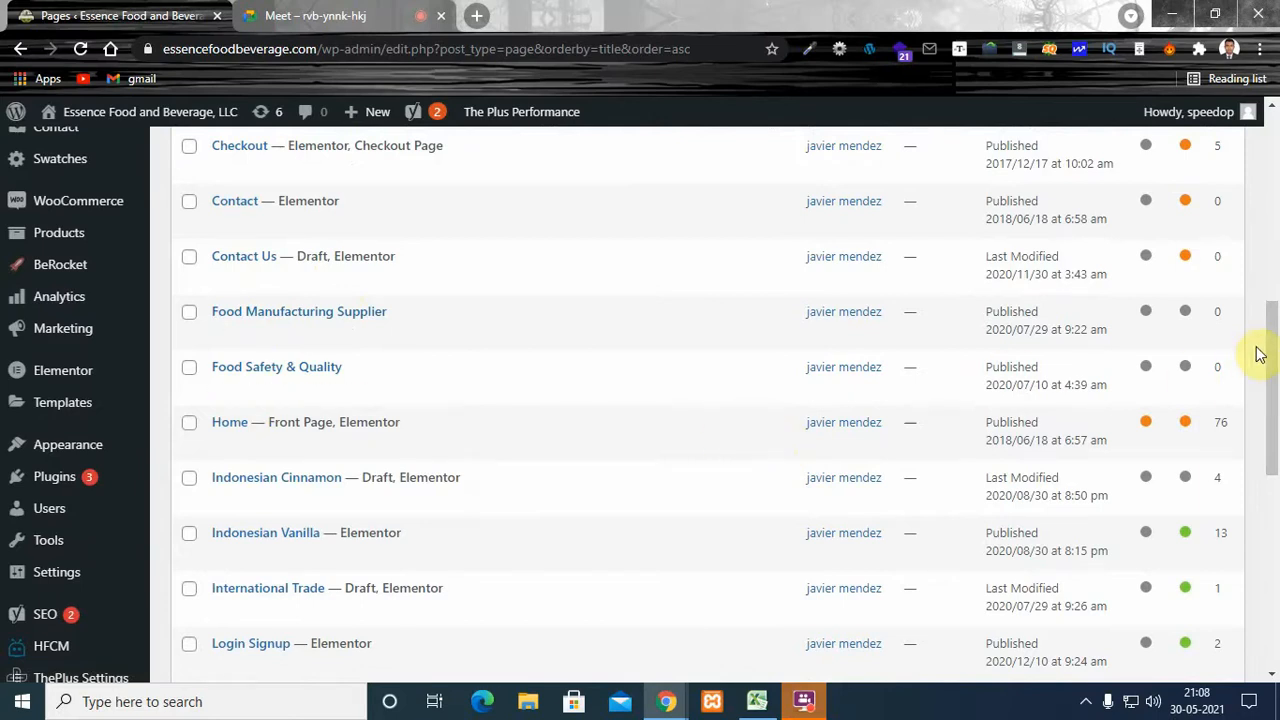
{"action": "left_click_drag", "start_coordinate": [1272, 352], "coordinate": [1274, 333]}
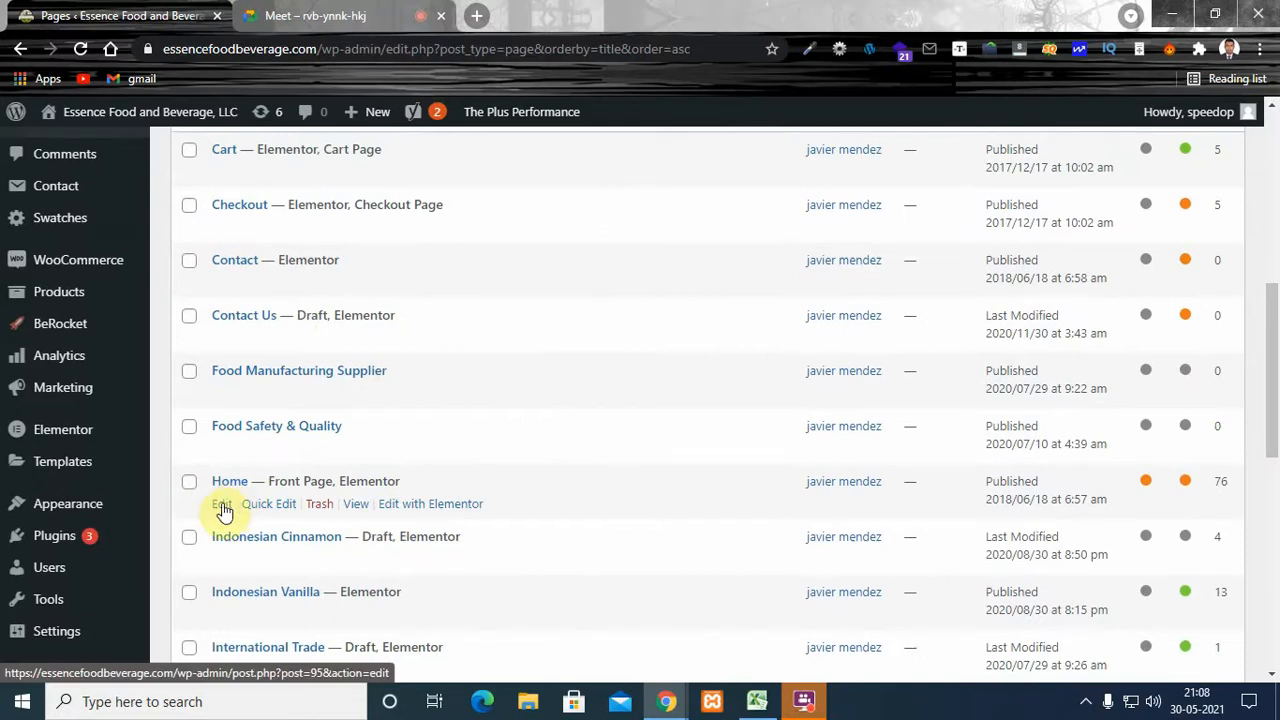
{"action": "left_click", "coordinate": [222, 505]}
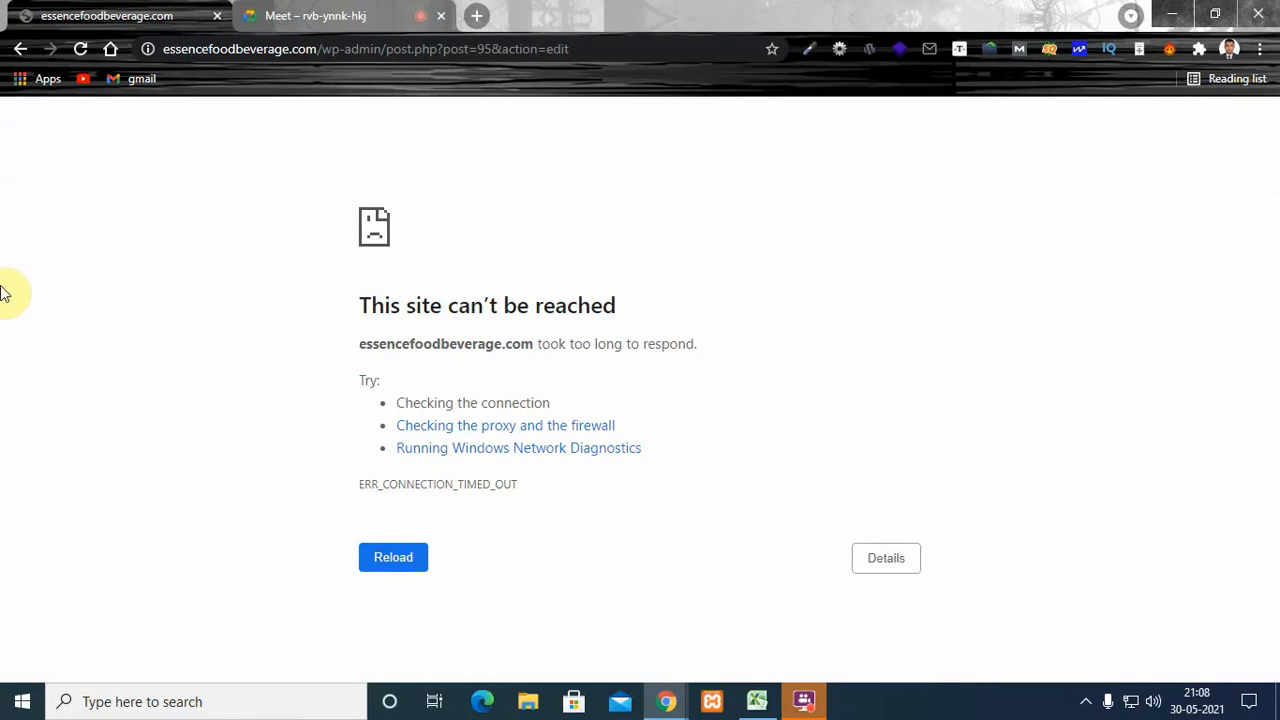
- Go back to the pages list and request editing of the Home page again
{"action": "left_click", "coordinate": [17, 50]}
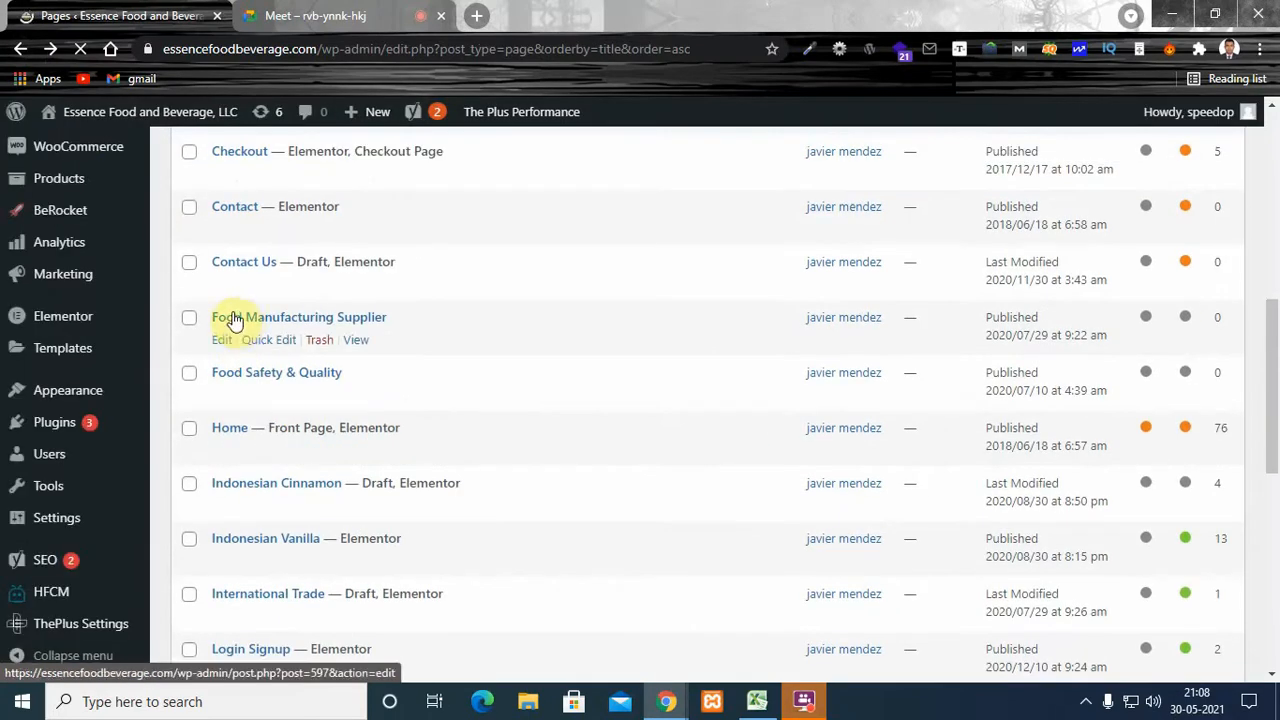
{"action": "left_click", "coordinate": [222, 452]}
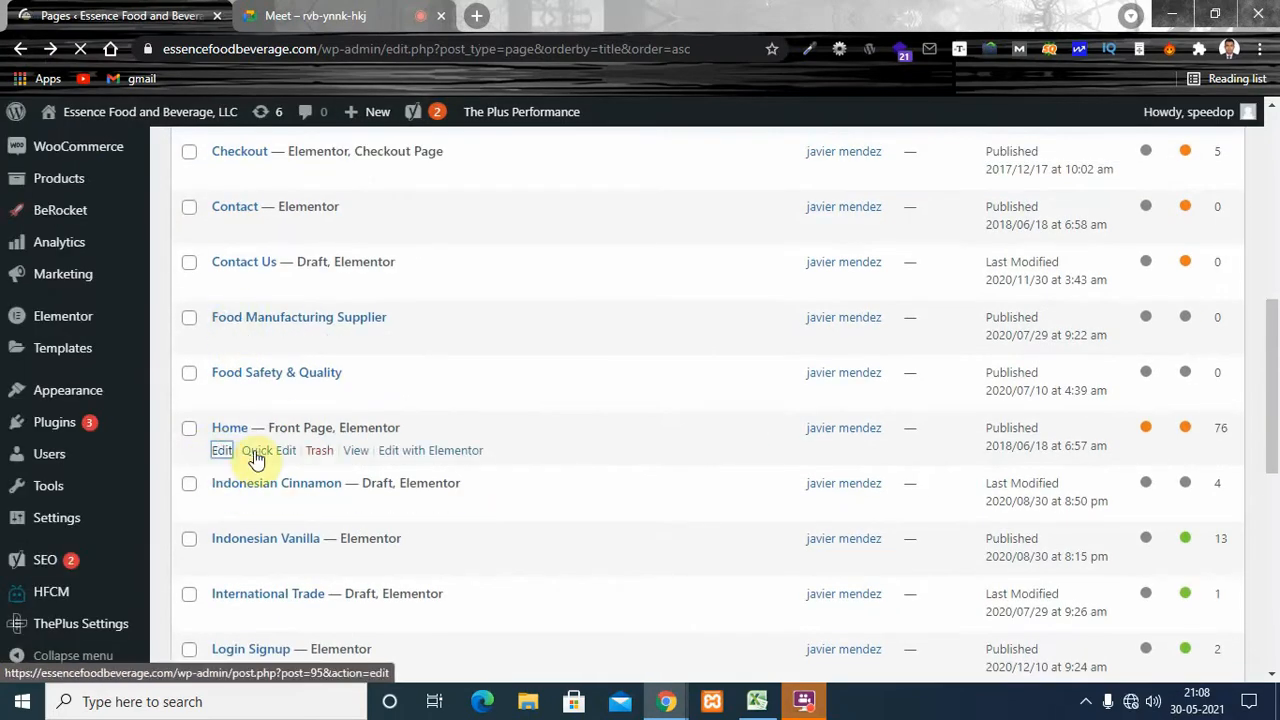
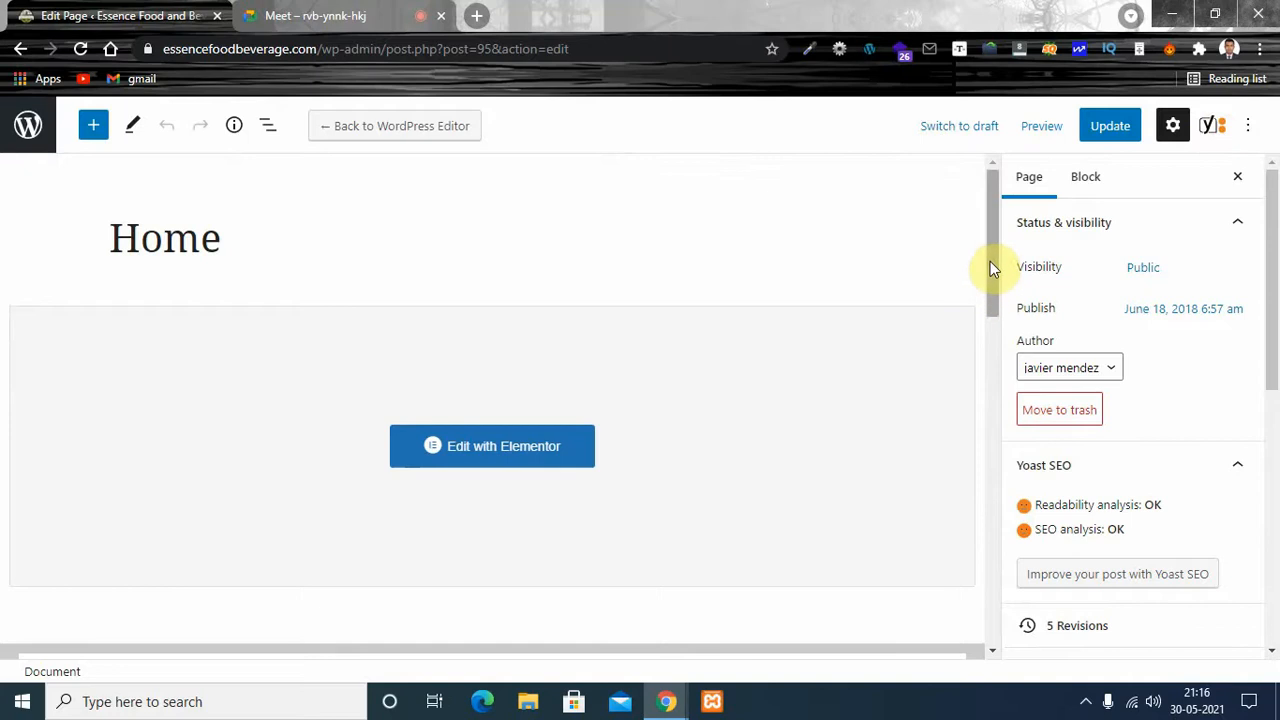
- Go back to the pages list and look through the page entries and their SEO and readability ratings
{"action": "left_click", "coordinate": [22, 50]}
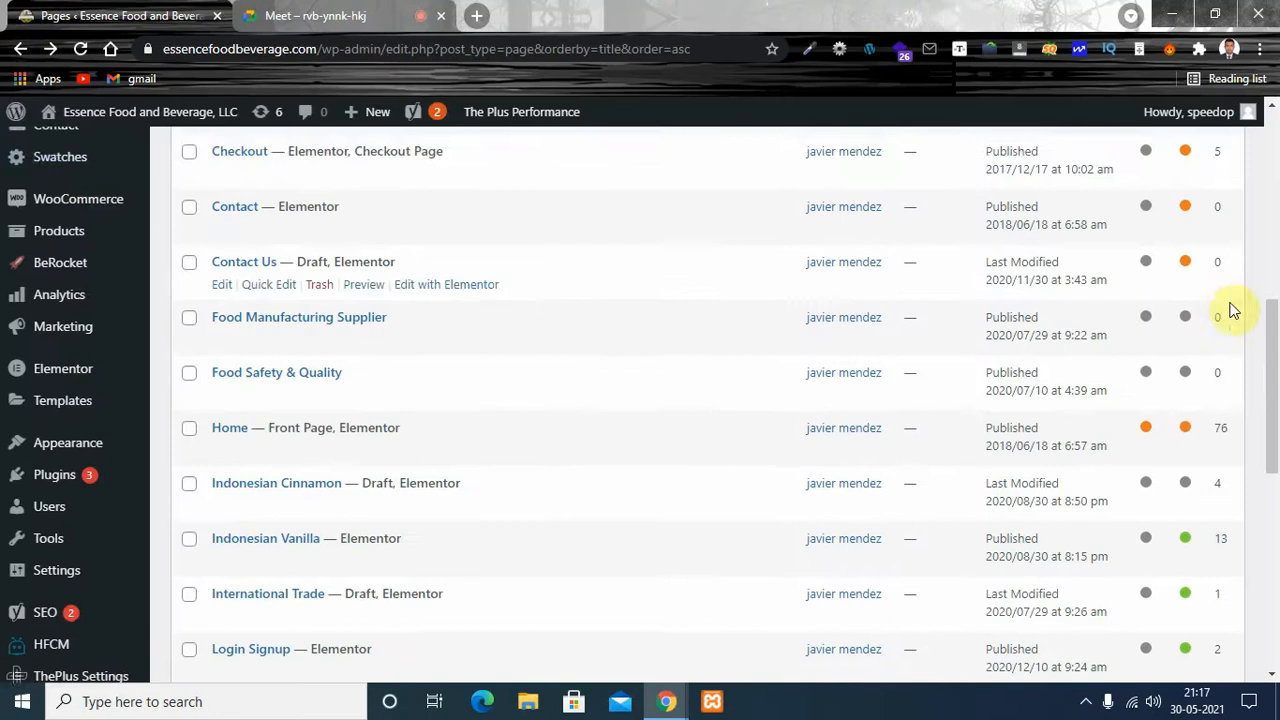
{"action": "left_click_drag", "start_coordinate": [1272, 390], "coordinate": [1277, 190]}
{"action": "scroll", "coordinate": [1277, 190], "scroll_direction": "down", "scroll_amount": 1}
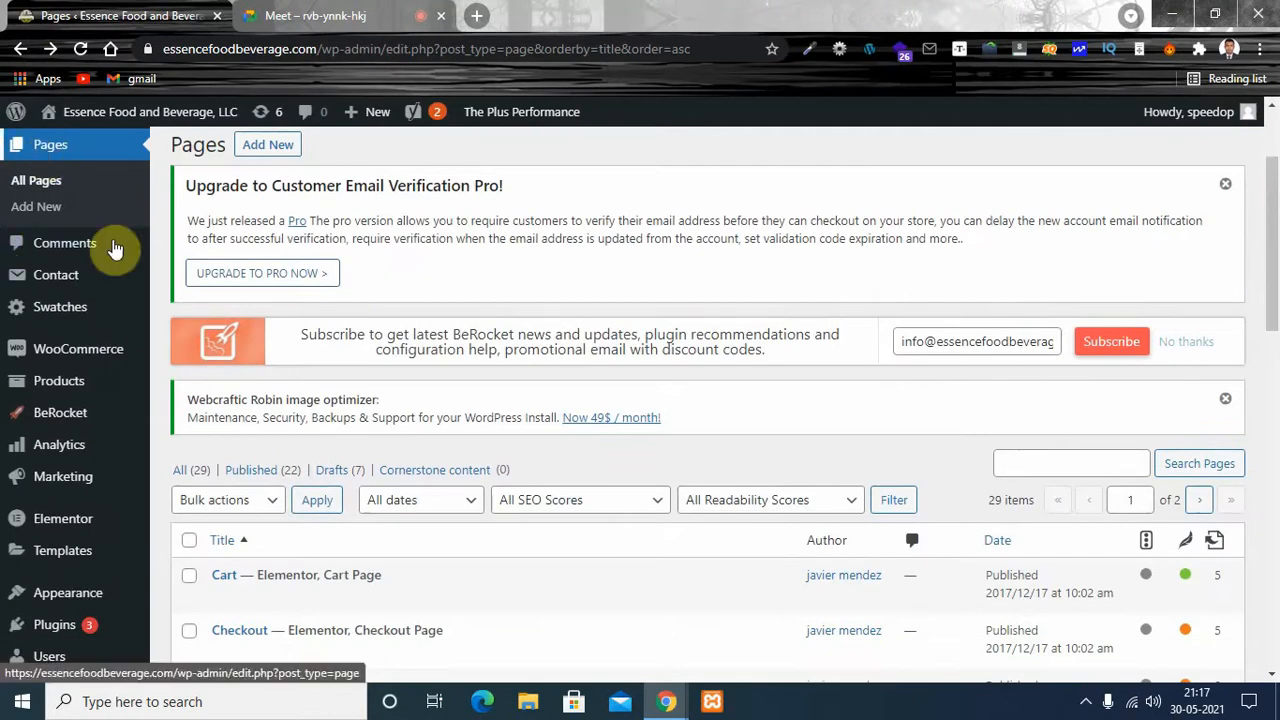
{"action": "left_click_drag", "start_coordinate": [1277, 190], "coordinate": [1277, 345]}
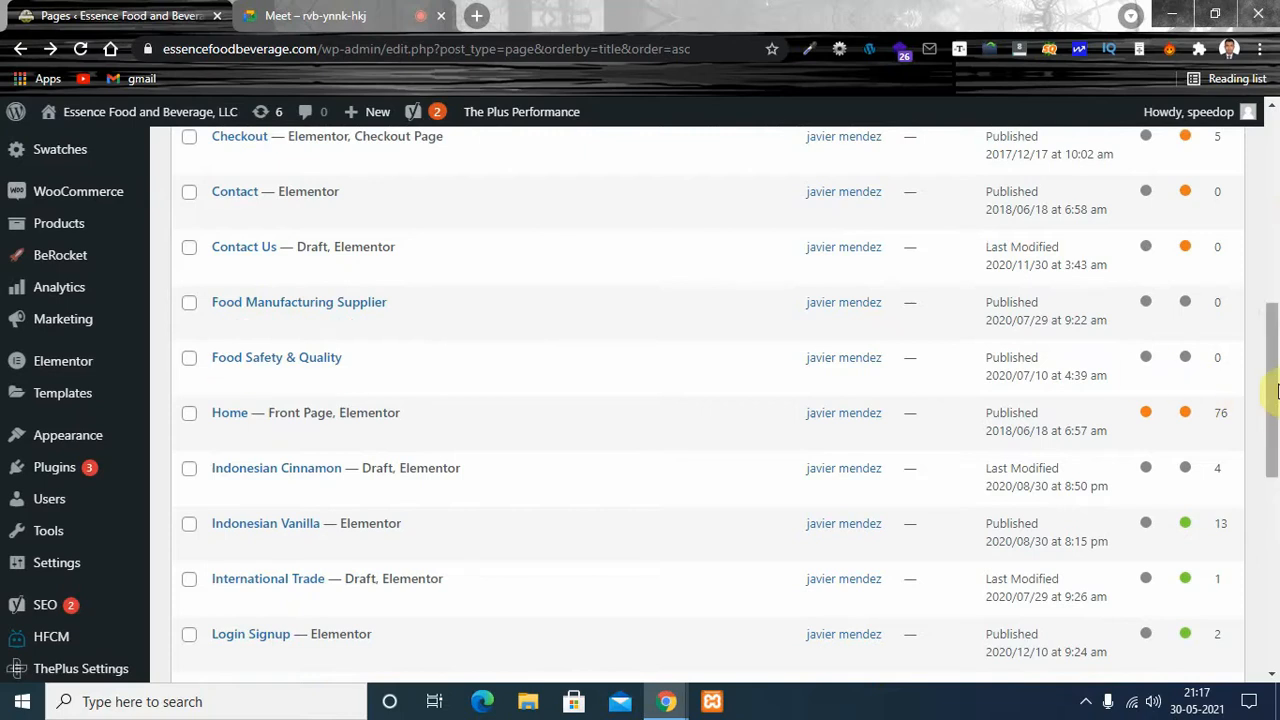
{"action": "left_click_drag", "start_coordinate": [1274, 387], "coordinate": [1270, 300]}
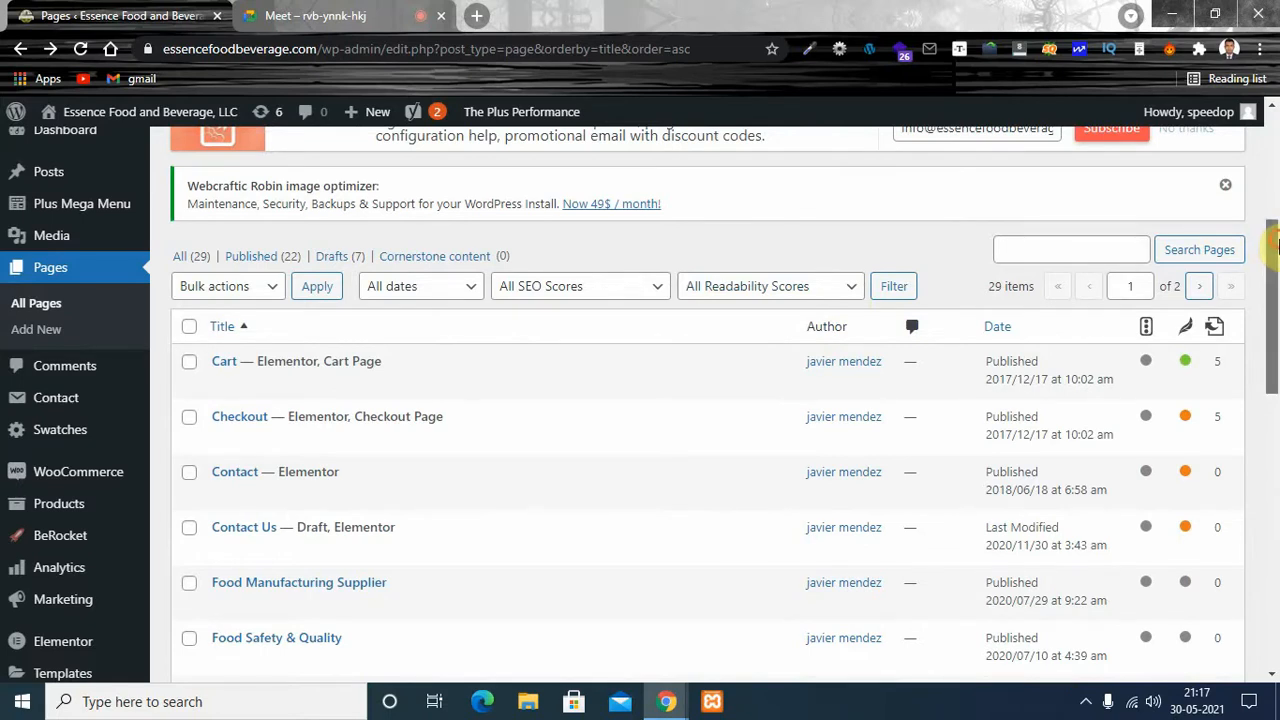
{"action": "left_click_drag", "start_coordinate": [1278, 248], "coordinate": [1276, 311]}
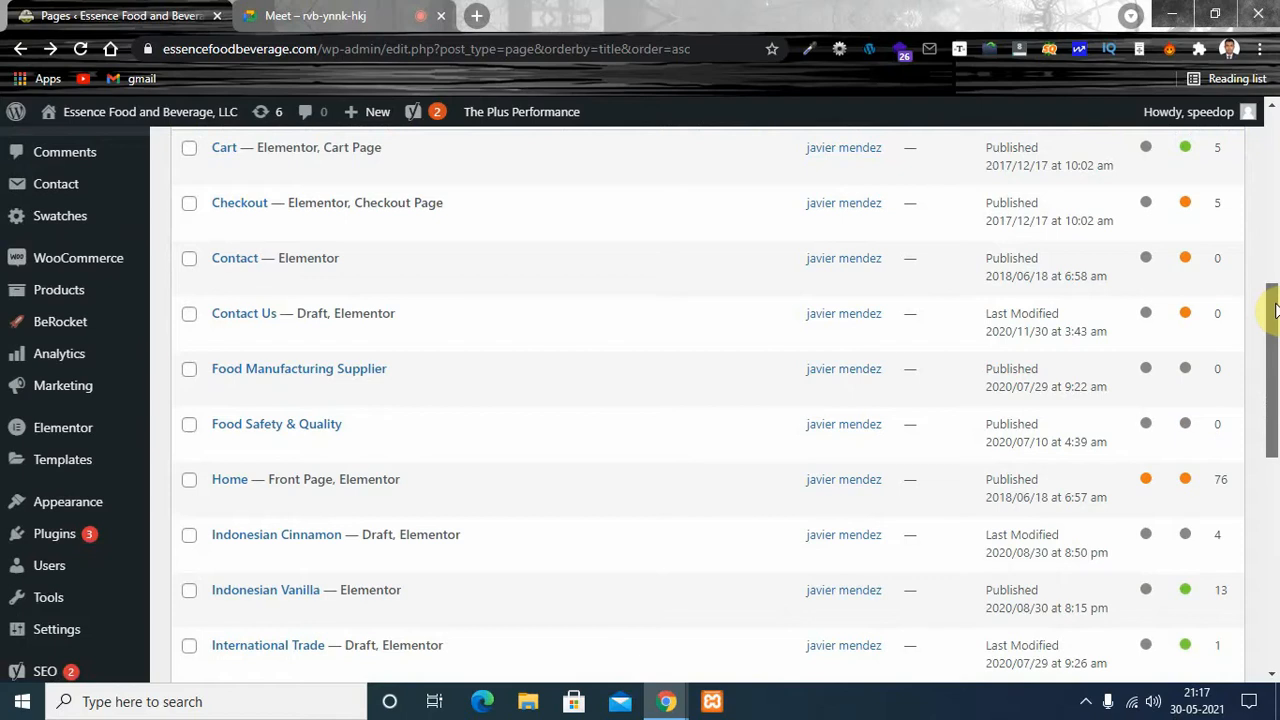
{"action": "mouse_move", "coordinate": [1274, 316]}
{"action": "left_mouse_down"}
{"action": "mouse_move", "coordinate": [1275, 330]}
{"action": "mouse_move", "coordinate": [1276, 305]}
{"action": "left_mouse_up"}
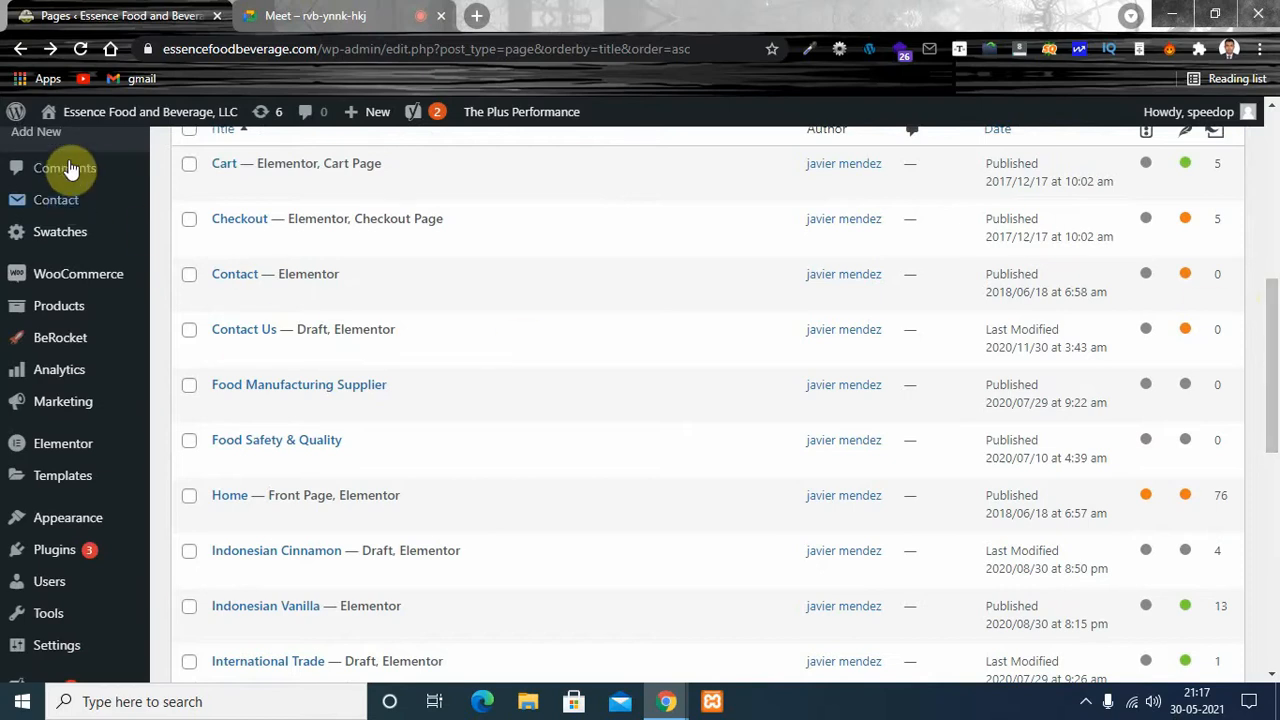
{"action": "left_click_drag", "start_coordinate": [1277, 375], "coordinate": [1276, 207]}
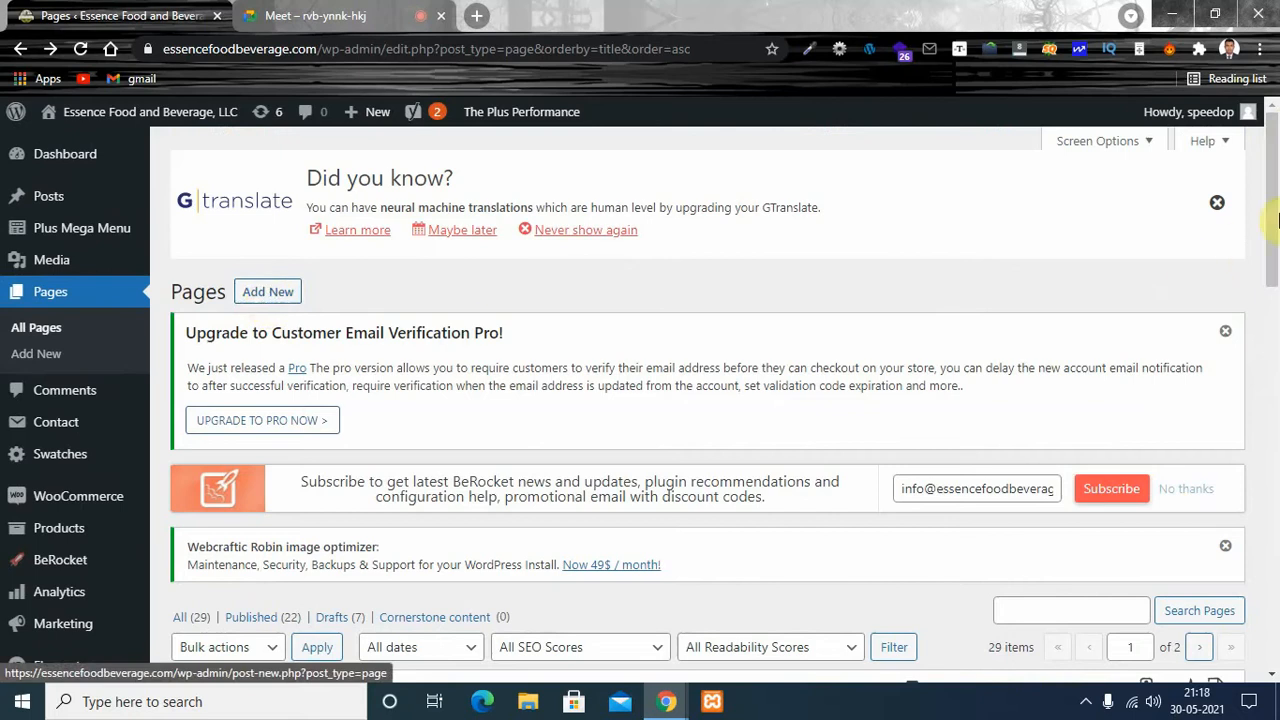
{"action": "left_click_drag", "start_coordinate": [1272, 215], "coordinate": [1272, 314]}
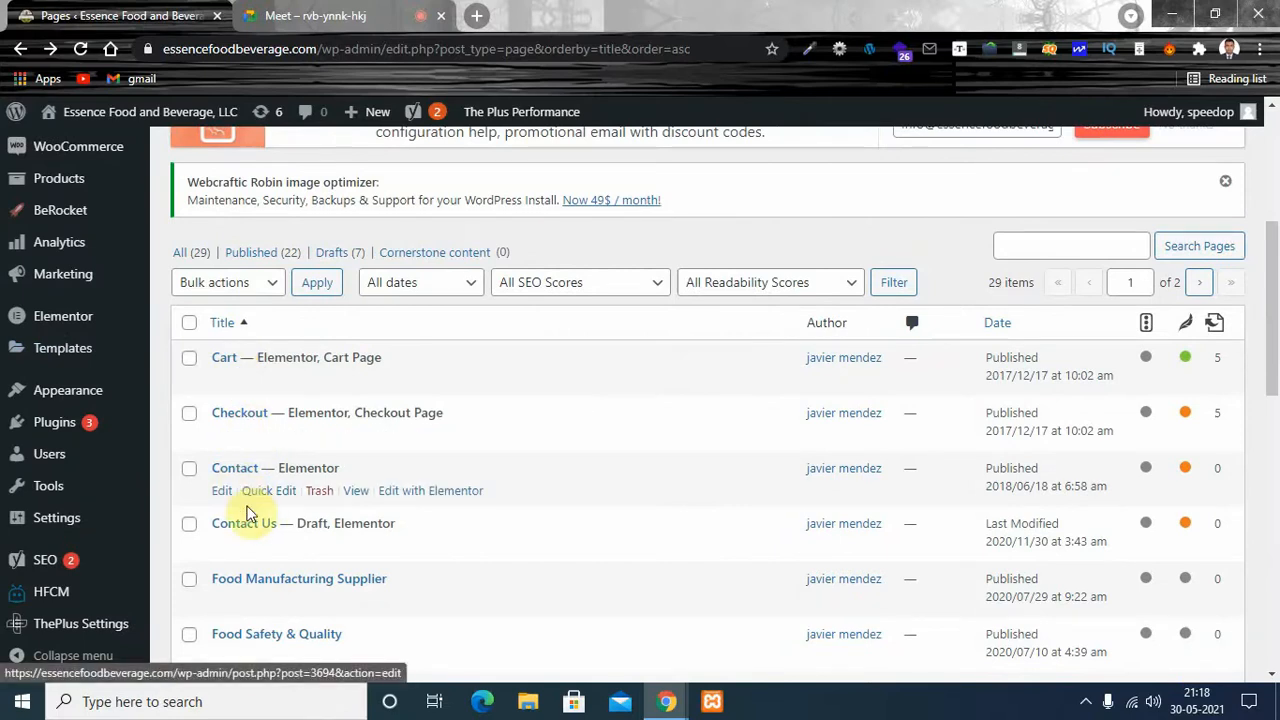
{"action": "left_click_drag", "start_coordinate": [1275, 286], "coordinate": [1277, 315]}
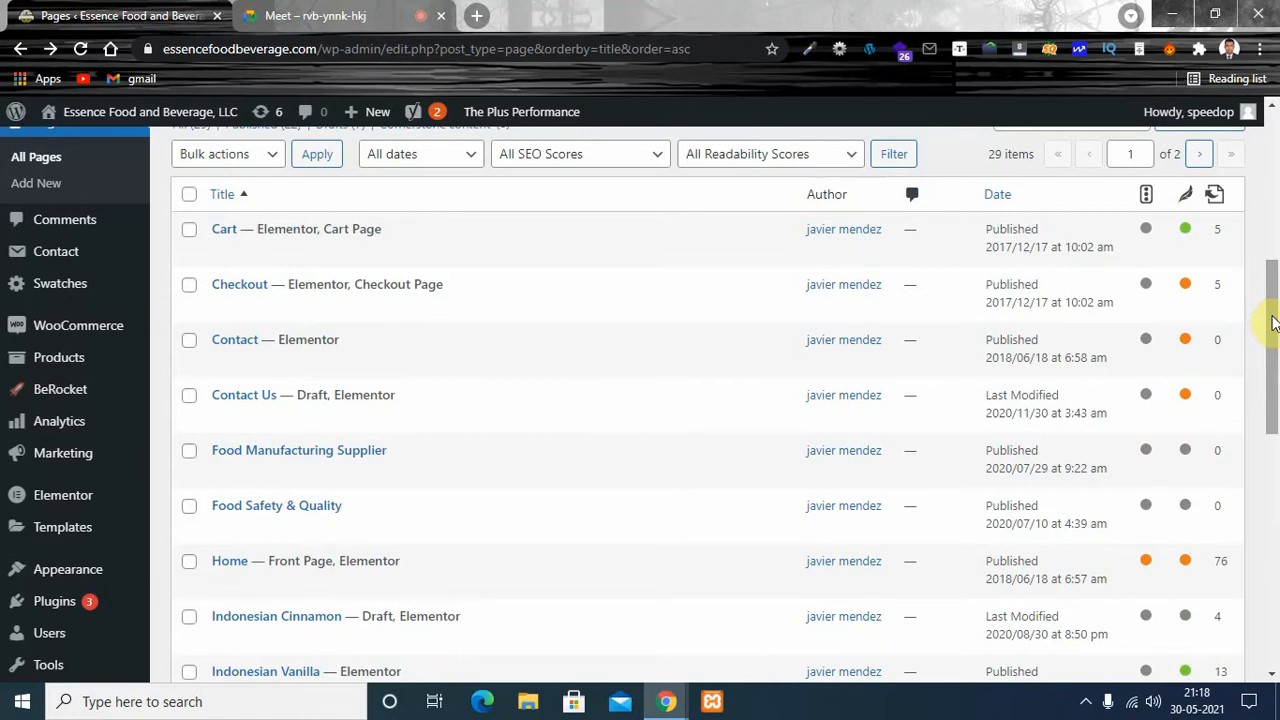
{"action": "left_click_drag", "start_coordinate": [1272, 322], "coordinate": [1278, 379]}
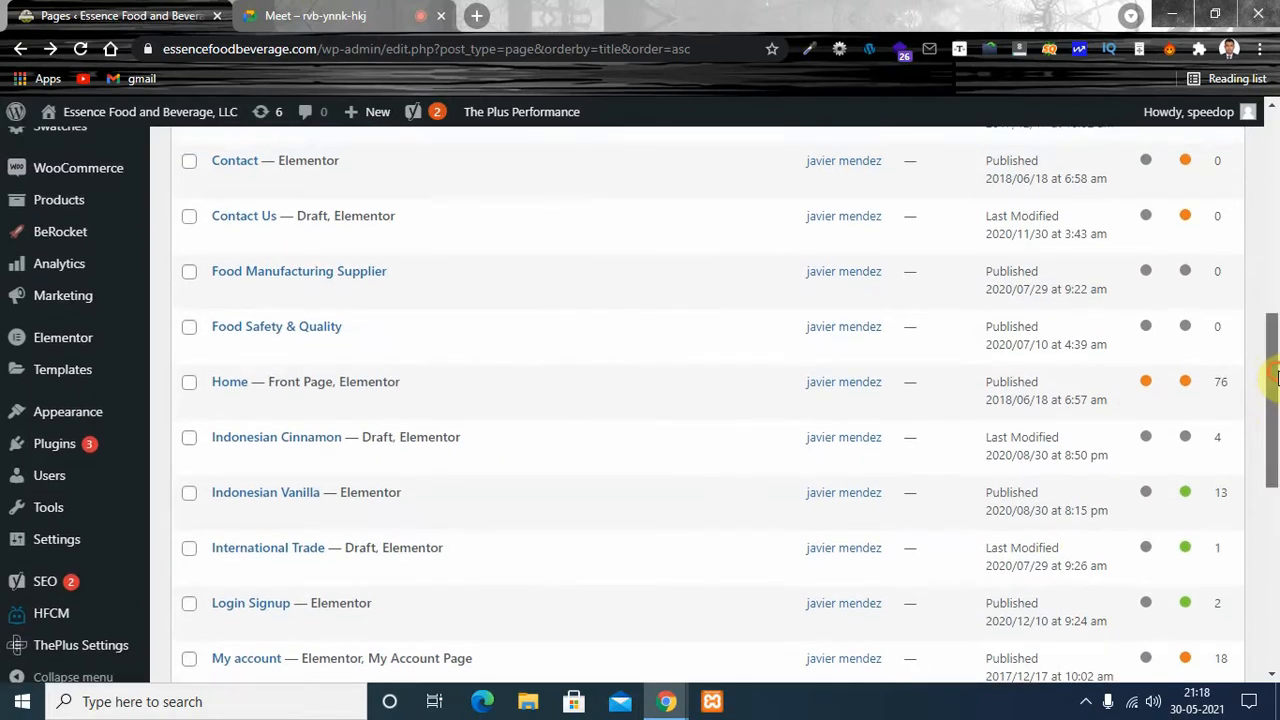
{"action": "left_click_drag", "start_coordinate": [1277, 378], "coordinate": [1275, 378]}
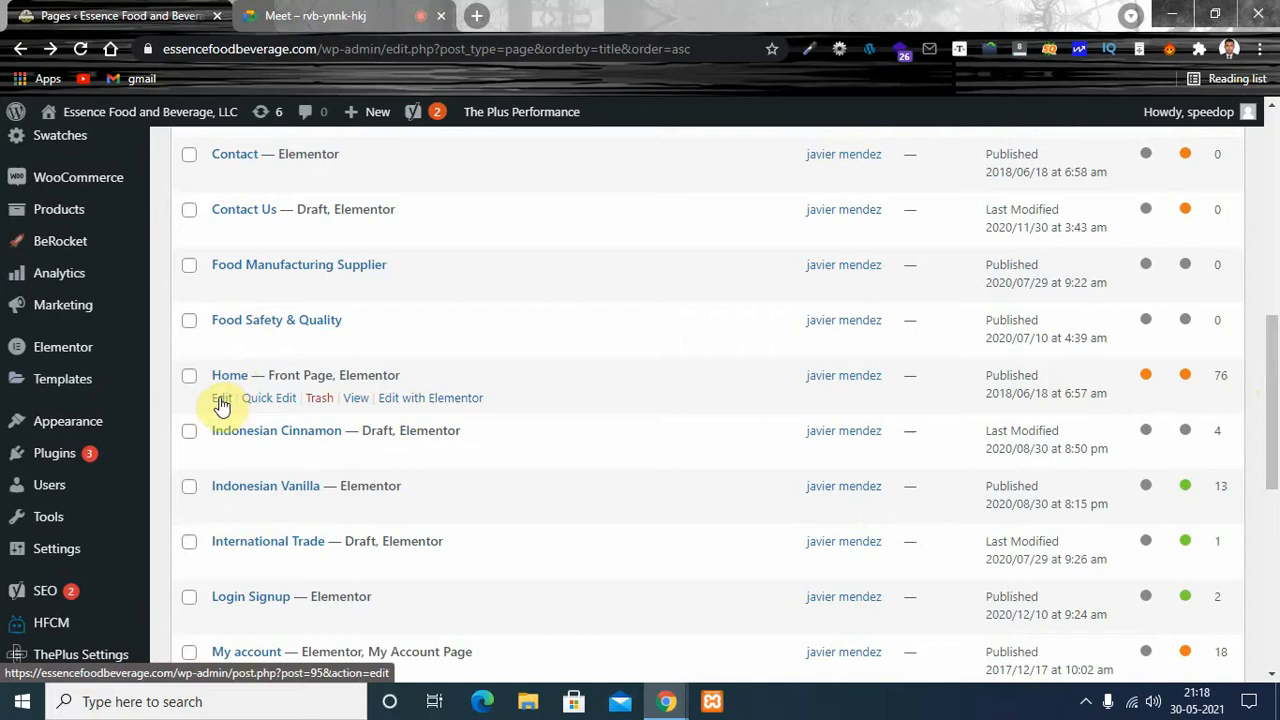
- Open the Home front page for editing and launch it in Elementor
{"action": "left_click", "coordinate": [221, 399]}
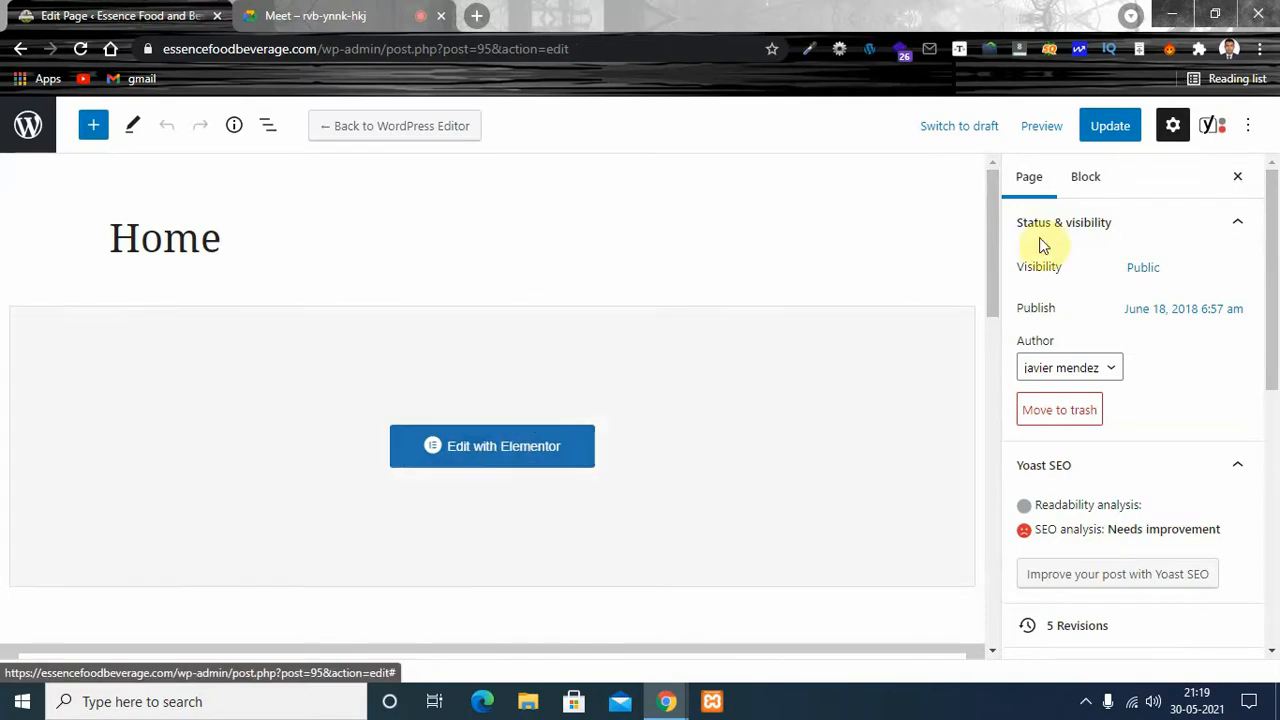
{"action": "mouse_move", "coordinate": [994, 227]}
{"action": "left_mouse_down"}
{"action": "mouse_move", "coordinate": [986, 290]}
{"action": "mouse_move", "coordinate": [983, 235]}
{"action": "left_mouse_up"}
{"action": "left_click", "coordinate": [494, 428]}
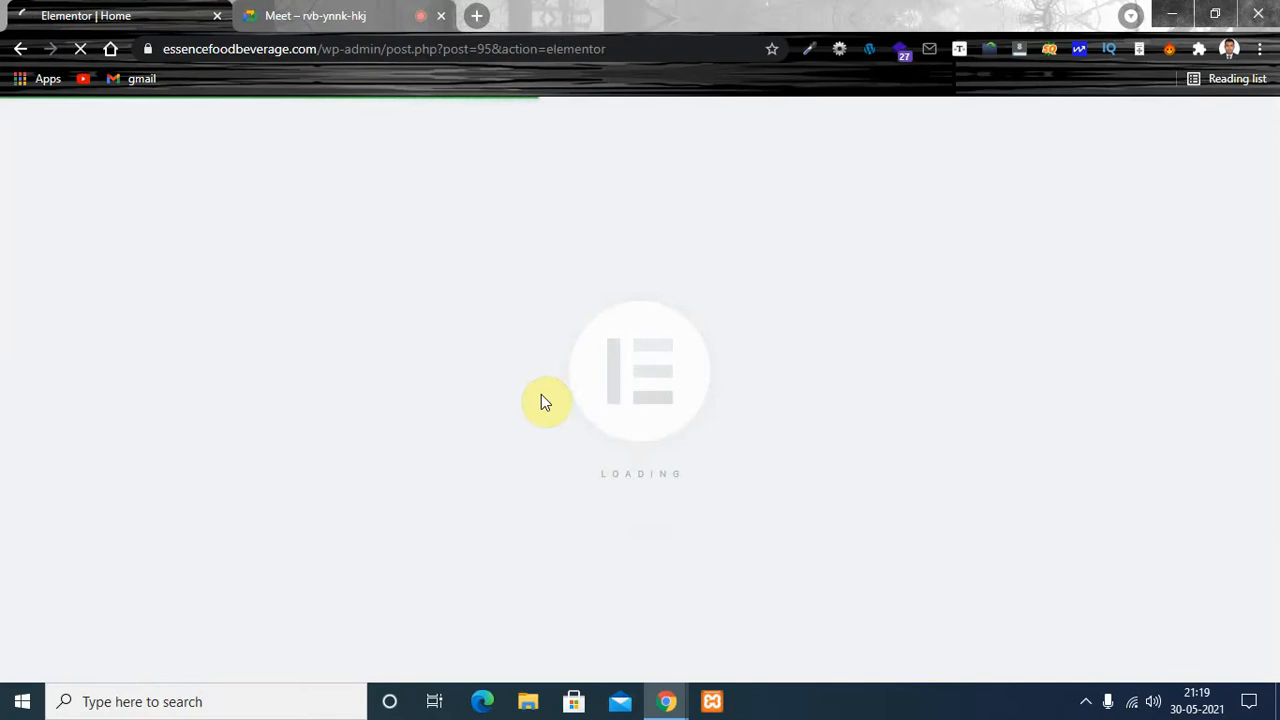
- Switch to the Google Meet call, admit the waiting participant and return to the Elementor page
{"action": "left_click", "coordinate": [355, 15]}
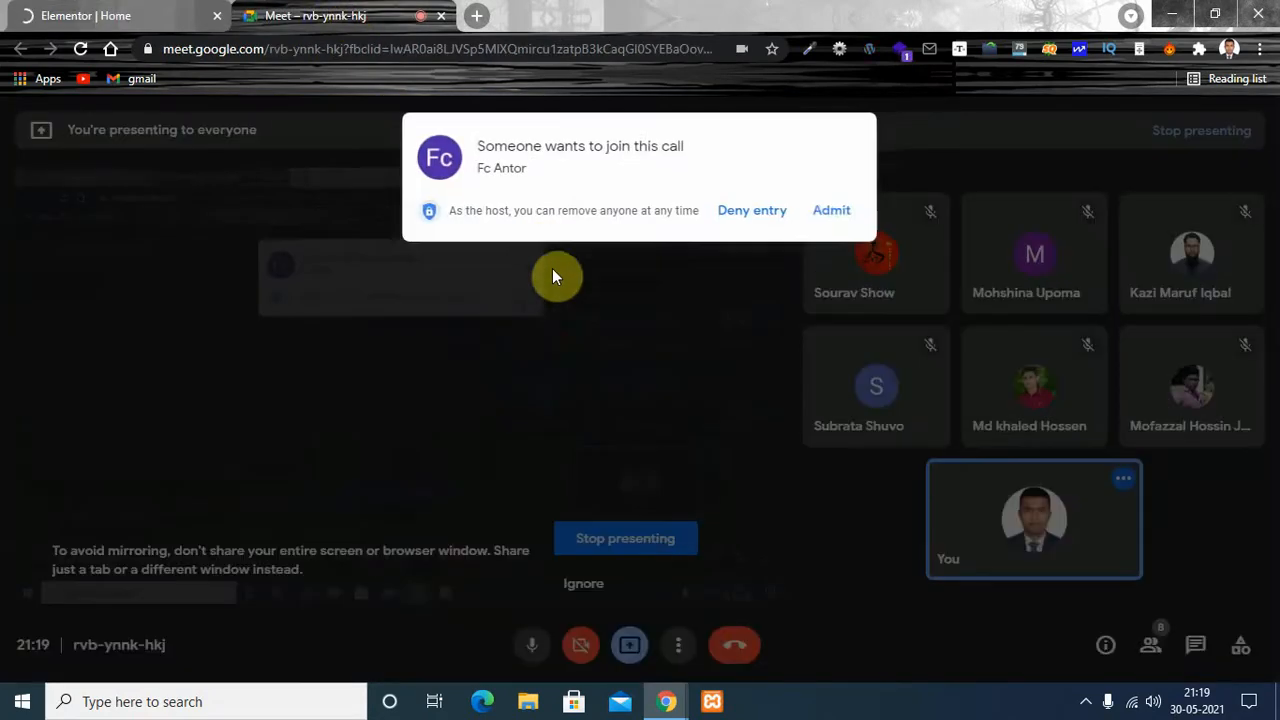
{"action": "left_click", "coordinate": [831, 212]}
{"action": "left_click", "coordinate": [64, 17]}
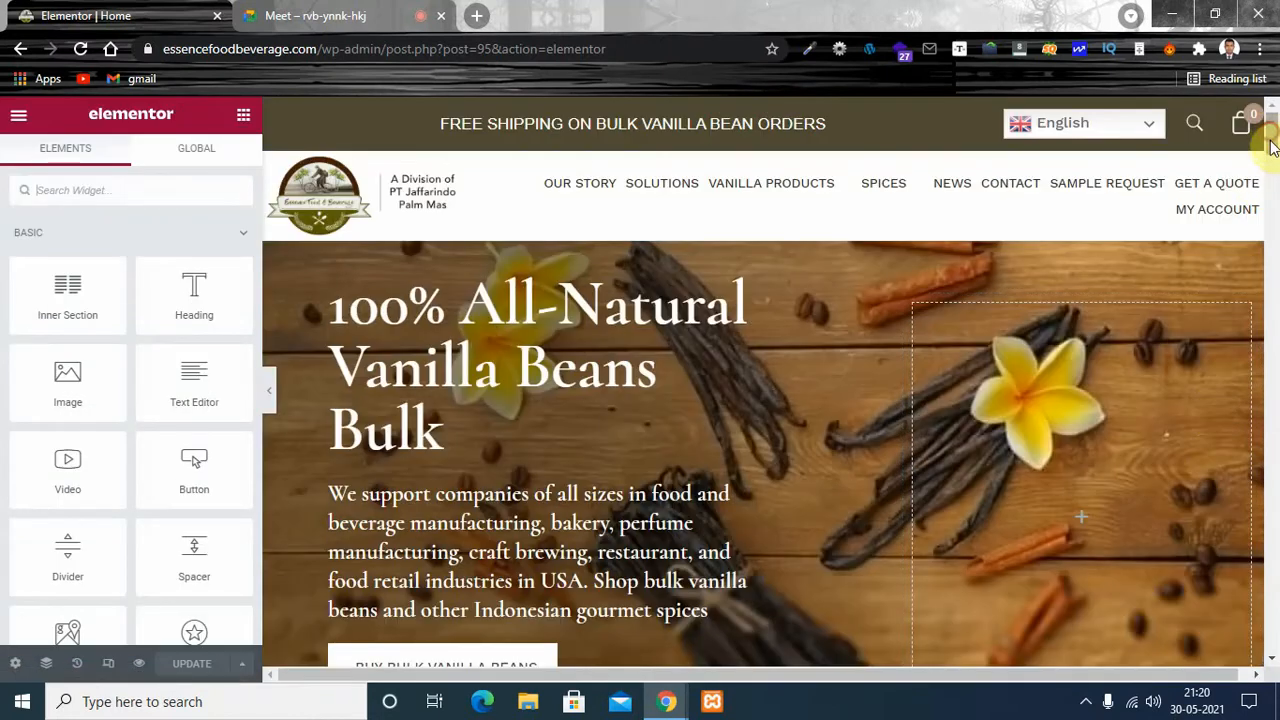
- Look through the Home page's content in Elementor from the hero banner down to the industry sectors section
{"action": "left_click_drag", "start_coordinate": [1272, 145], "coordinate": [1272, 250]}
{"action": "left_click_drag", "start_coordinate": [1276, 331], "coordinate": [1273, 384]}
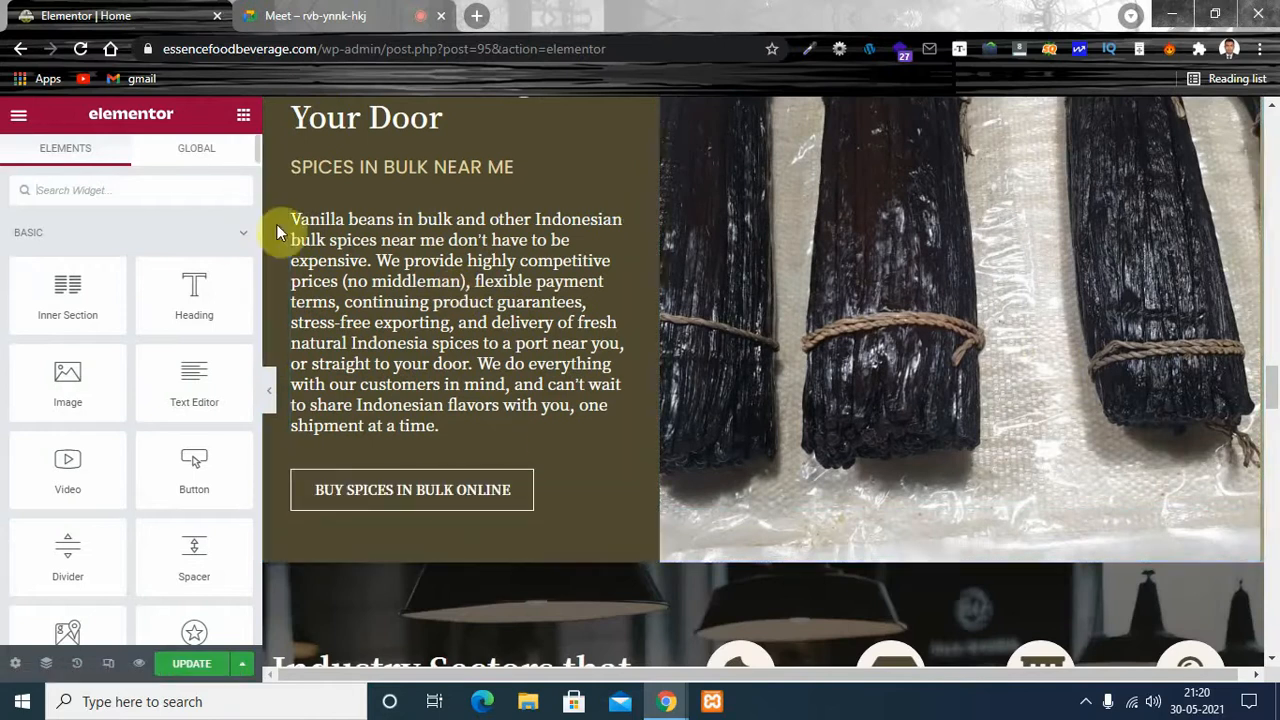
{"action": "left_click_drag", "start_coordinate": [1275, 397], "coordinate": [1234, 434]}
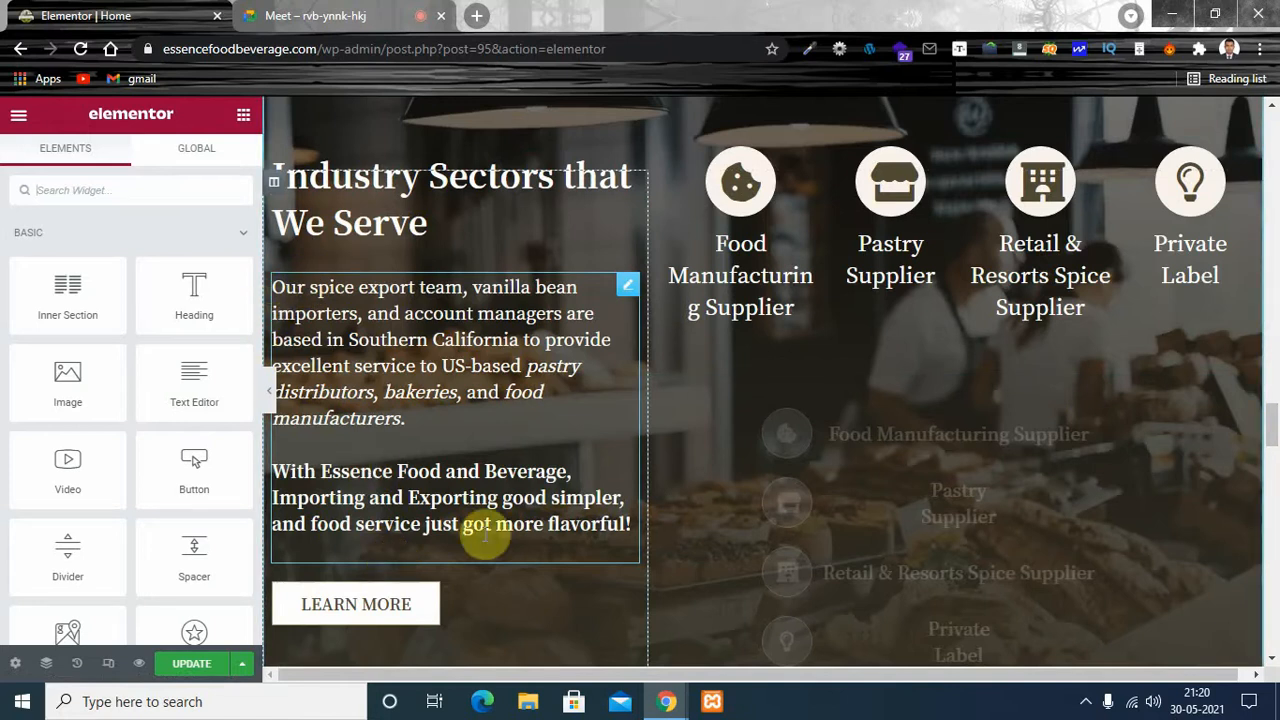
{"action": "left_click_drag", "start_coordinate": [1273, 431], "coordinate": [1272, 110]}
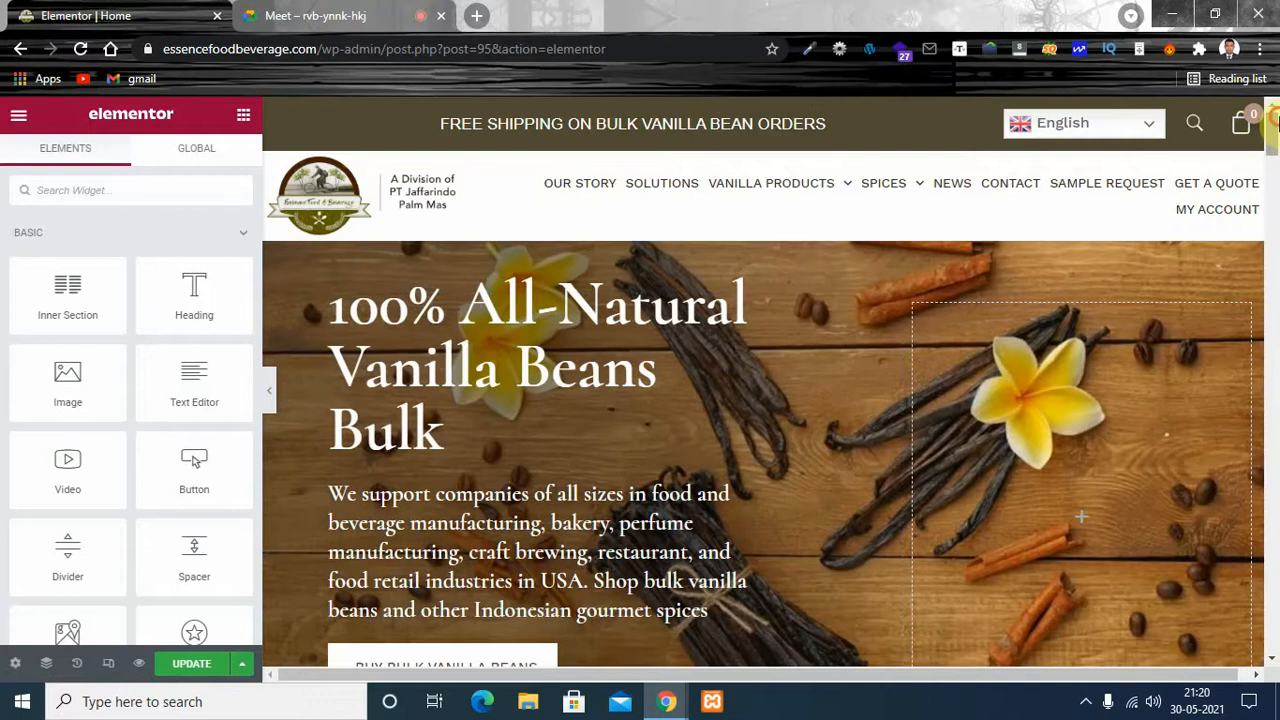
{"action": "left_click_drag", "start_coordinate": [1275, 123], "coordinate": [1275, 138]}
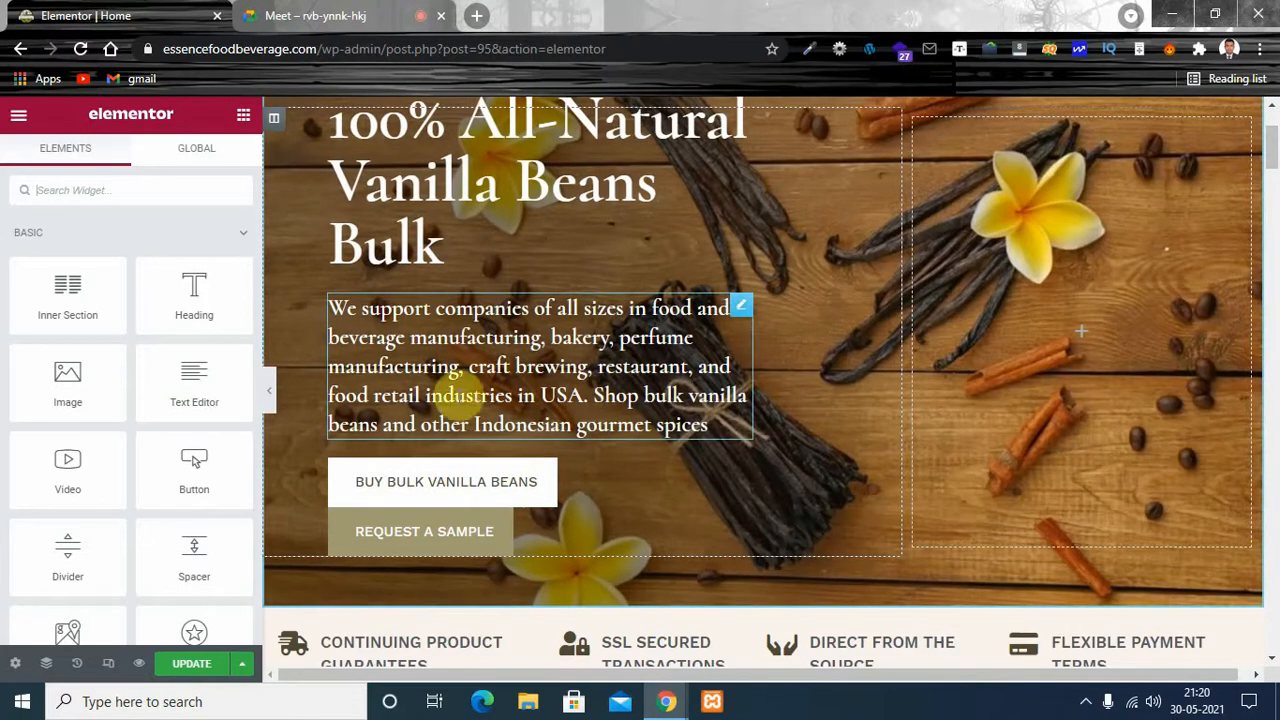
{"action": "scroll", "coordinate": [1200, 135], "scroll_direction": "up", "scroll_amount": 2}
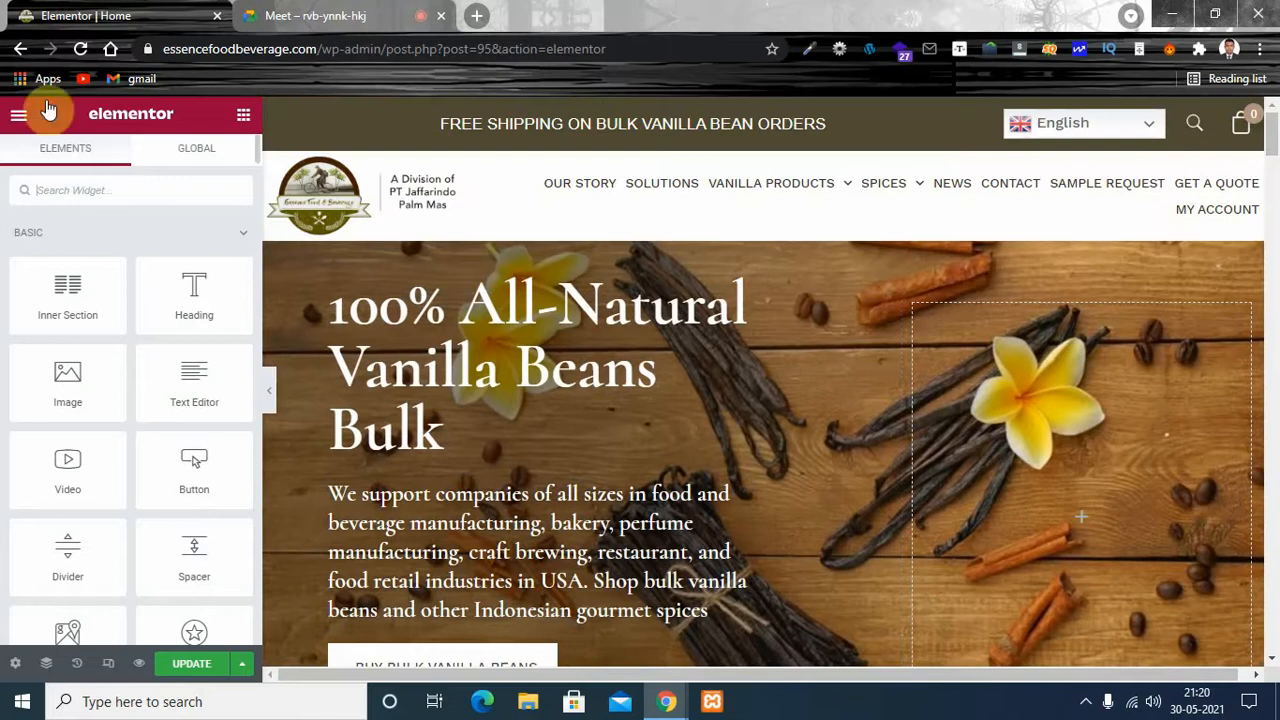
- Leave Elementor without saving and return to the Home page's WordPress editor
{"action": "left_click", "coordinate": [21, 49]}
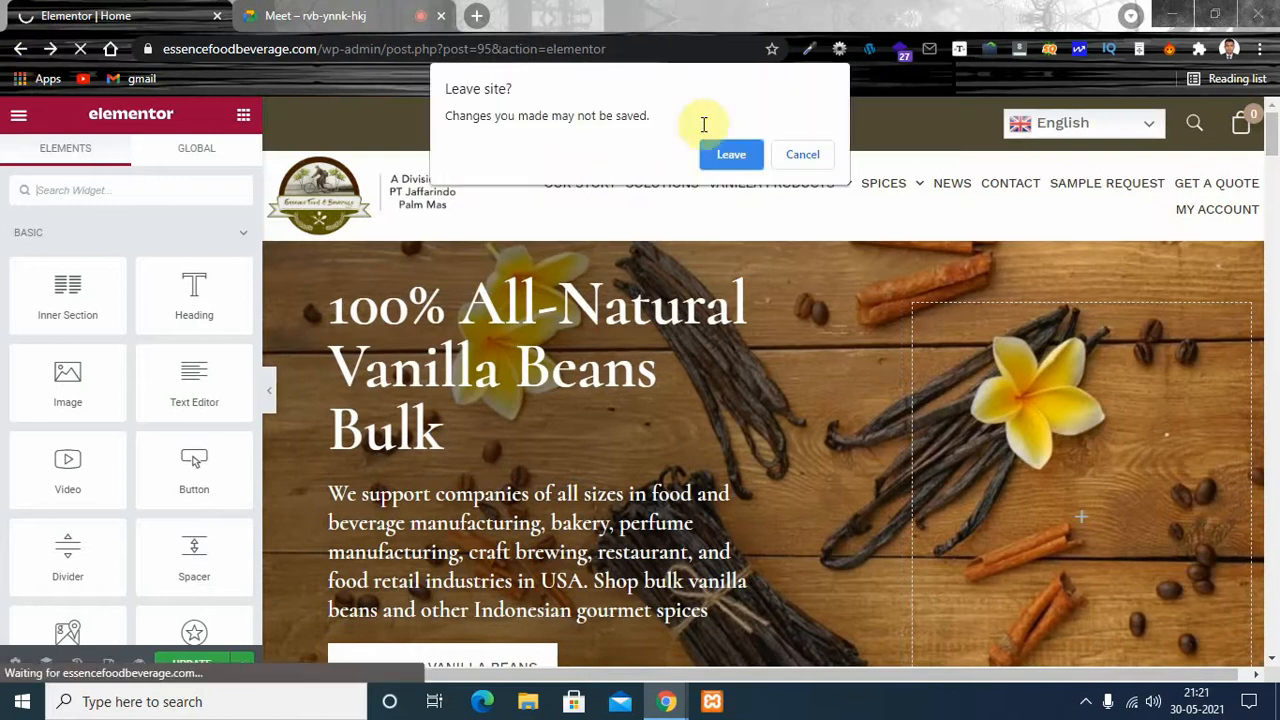
{"action": "left_click", "coordinate": [729, 155]}
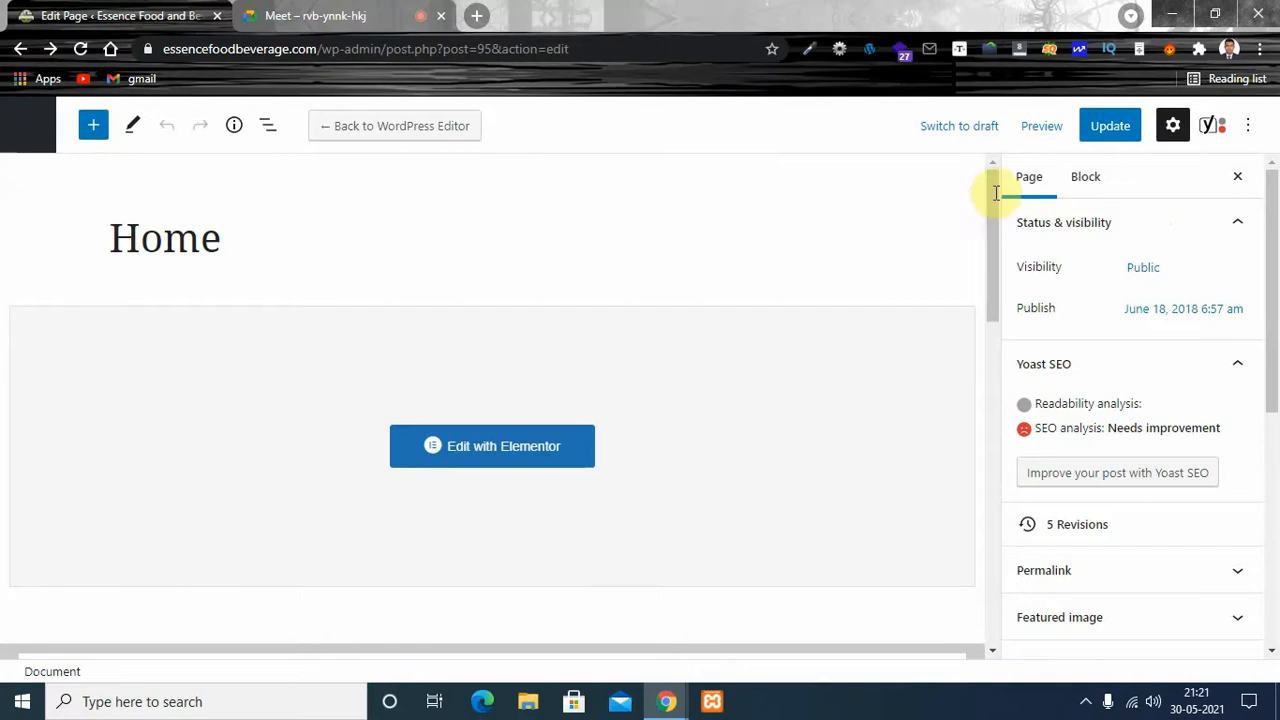
{"action": "mouse_move", "coordinate": [994, 192]}
{"action": "left_mouse_down"}
{"action": "mouse_move", "coordinate": [994, 310]}
{"action": "mouse_move", "coordinate": [999, 186]}
{"action": "left_mouse_up"}
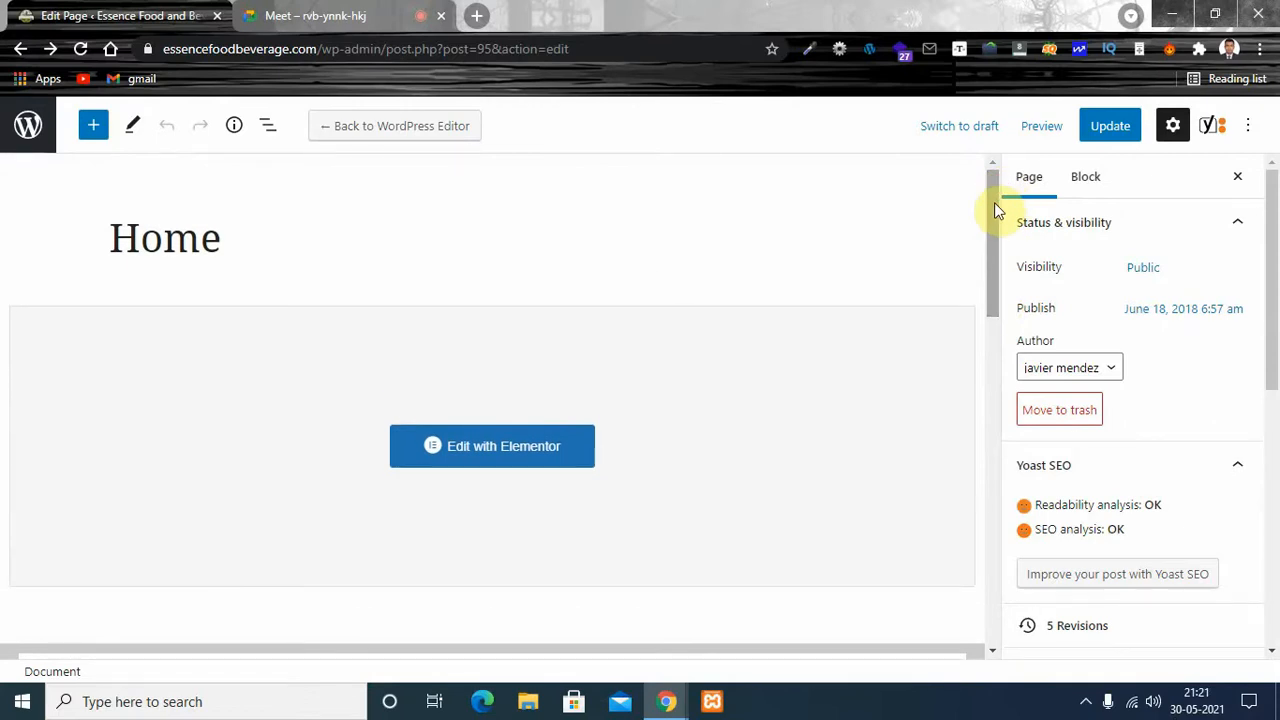
- Examine the Focus keyphrase field and Google preview in the Home page's Yoast SEO section
{"action": "mouse_move", "coordinate": [994, 202]}
{"action": "left_mouse_down"}
{"action": "mouse_move", "coordinate": [993, 227]}
{"action": "mouse_move", "coordinate": [991, 180]}
{"action": "mouse_move", "coordinate": [993, 328]}
{"action": "left_mouse_up"}
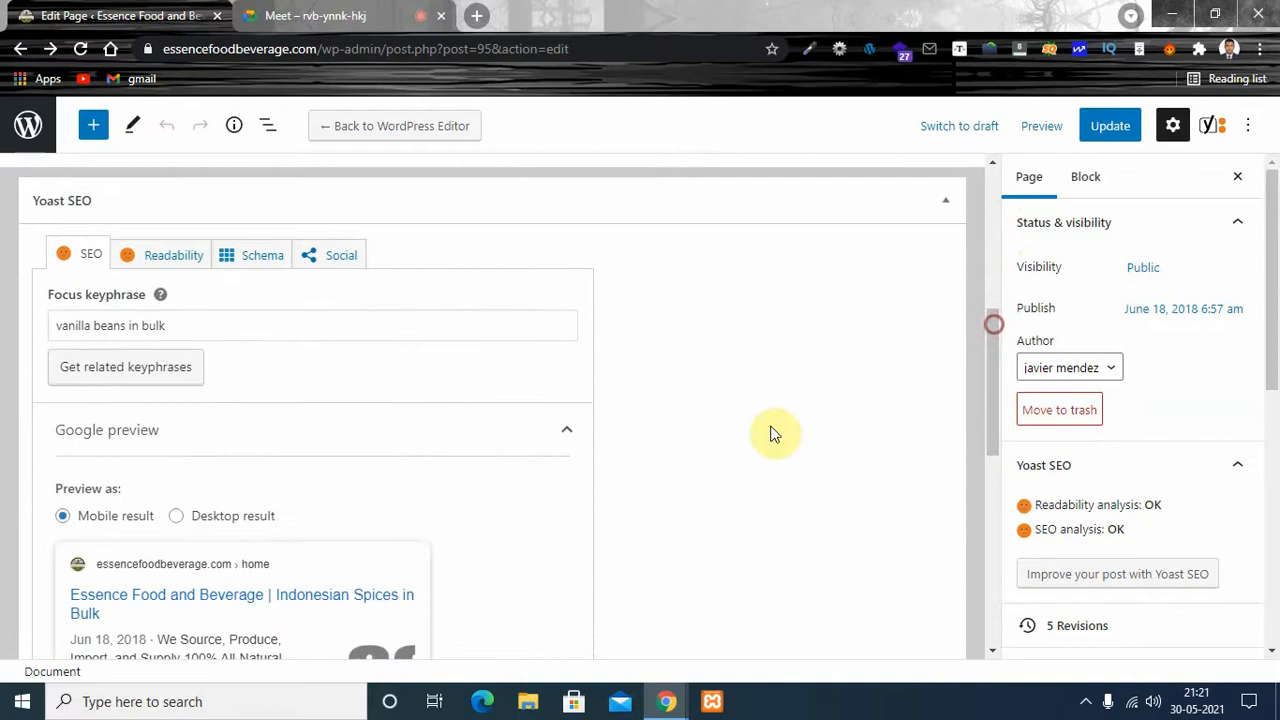
{"action": "left_click", "coordinate": [190, 327]}
{"action": "mouse_move", "coordinate": [991, 338]}
{"action": "left_mouse_down"}
{"action": "mouse_move", "coordinate": [991, 276]}
{"action": "mouse_move", "coordinate": [993, 322]}
{"action": "left_mouse_up"}
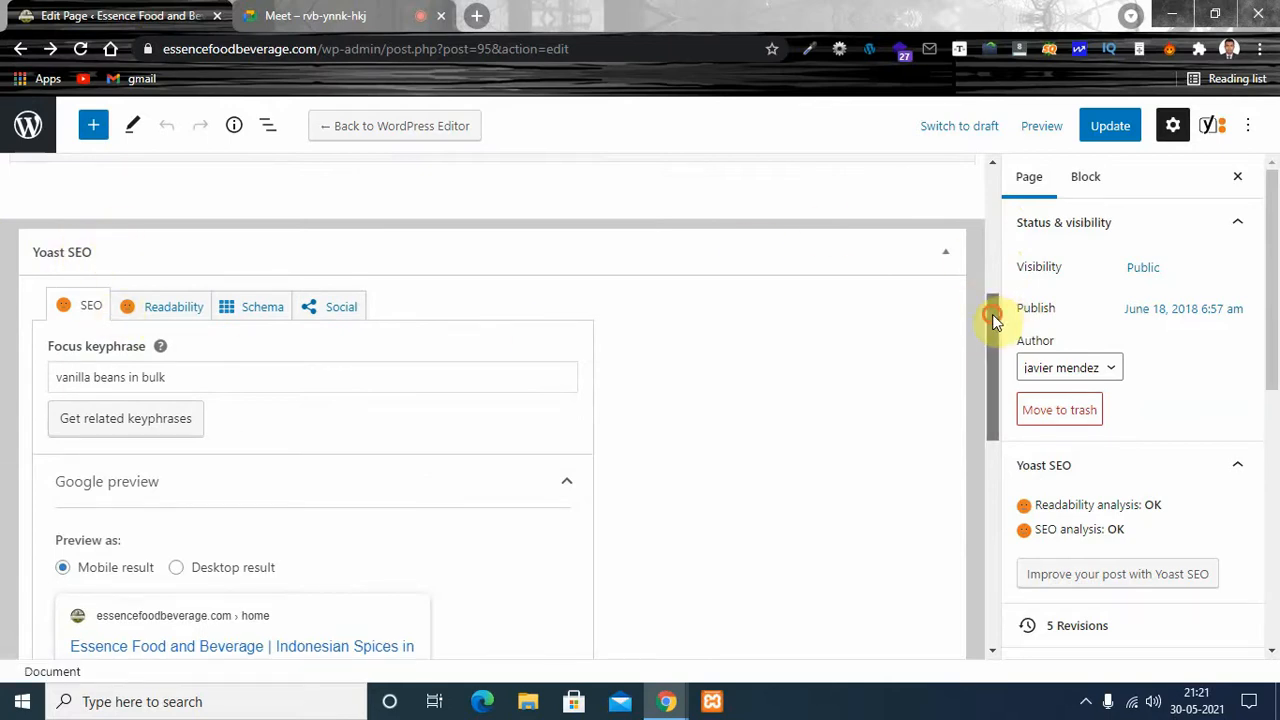
{"action": "left_click_drag", "start_coordinate": [992, 314], "coordinate": [991, 323]}
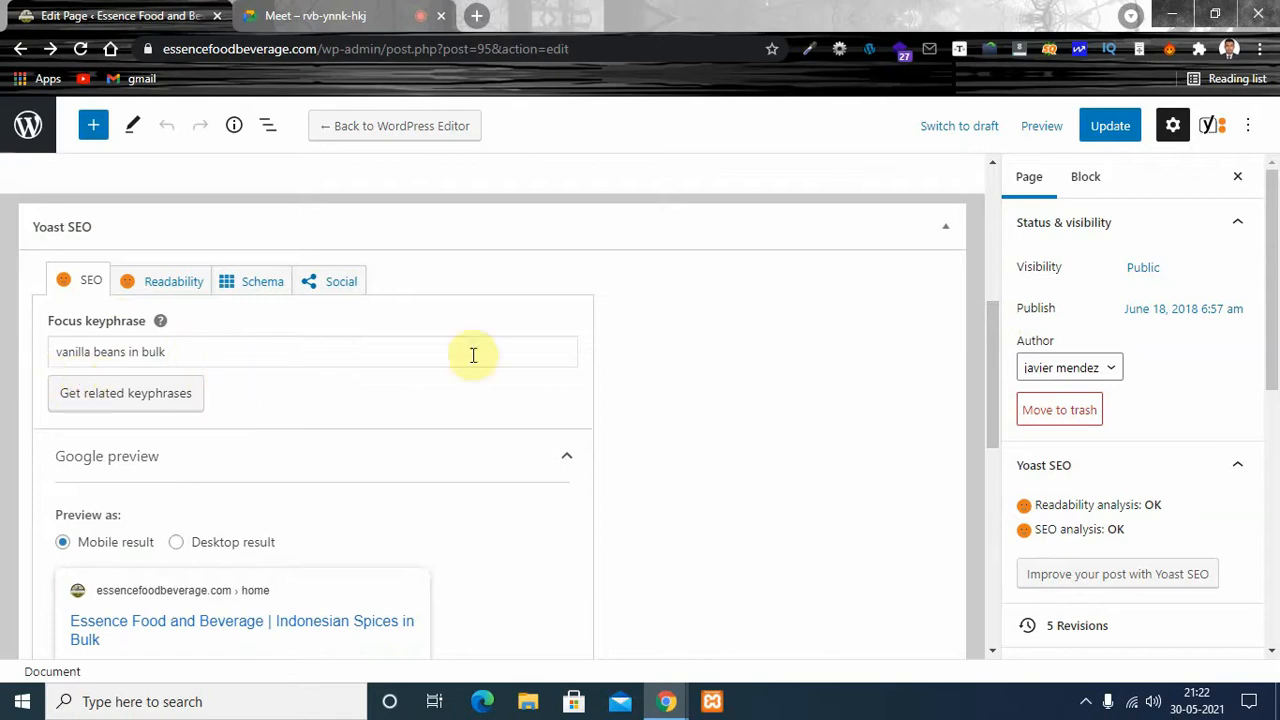
{"action": "left_click_drag", "start_coordinate": [988, 348], "coordinate": [990, 351]}
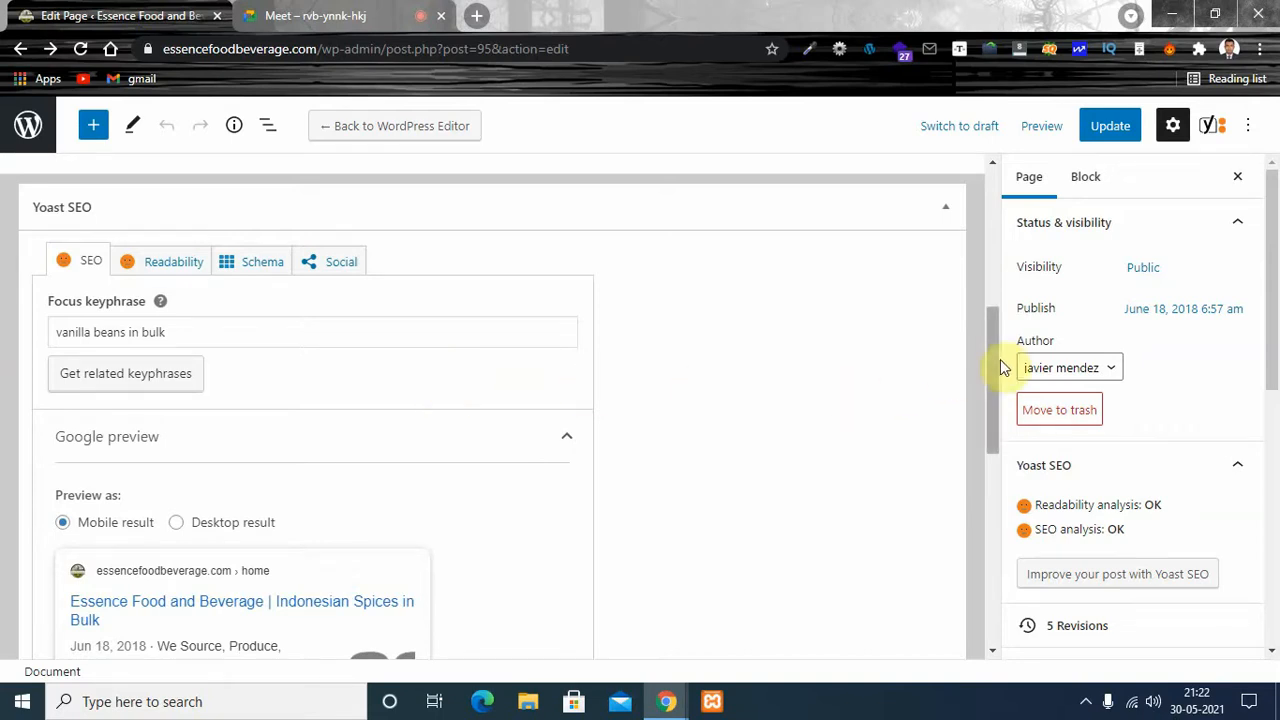
{"action": "left_click_drag", "start_coordinate": [994, 366], "coordinate": [991, 382]}
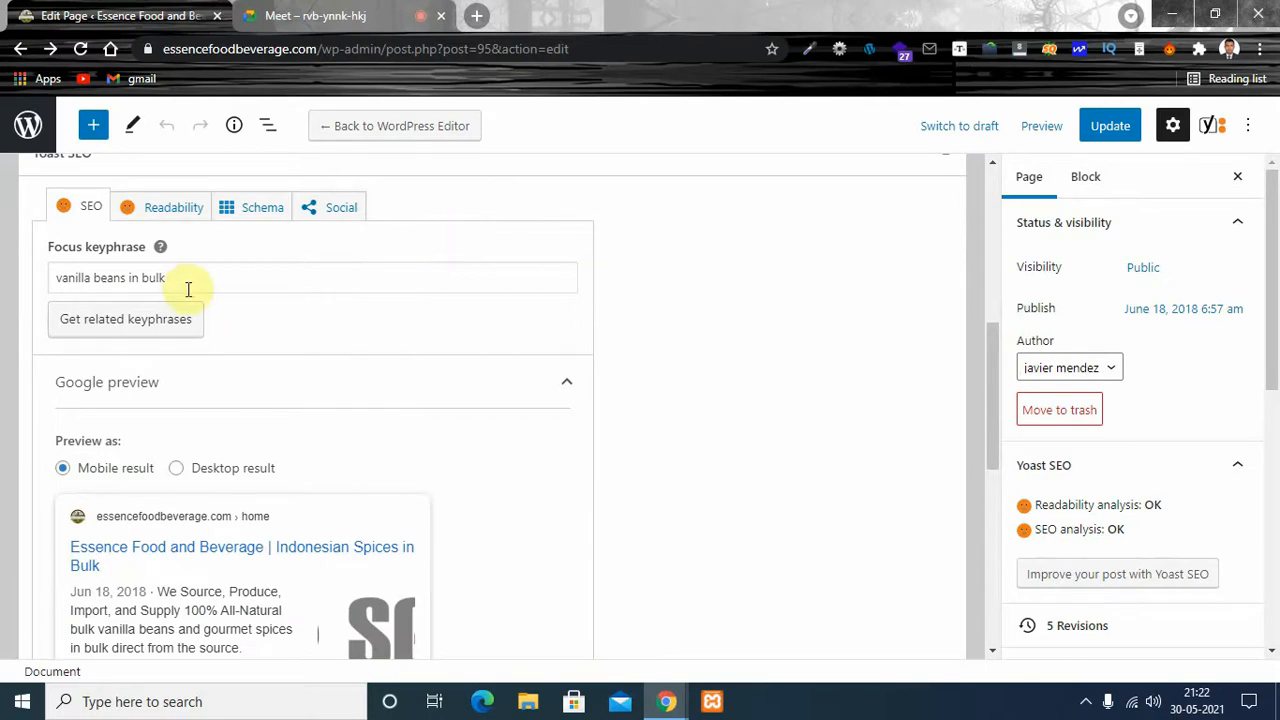
{"action": "left_click_drag", "start_coordinate": [180, 283], "coordinate": [49, 277]}
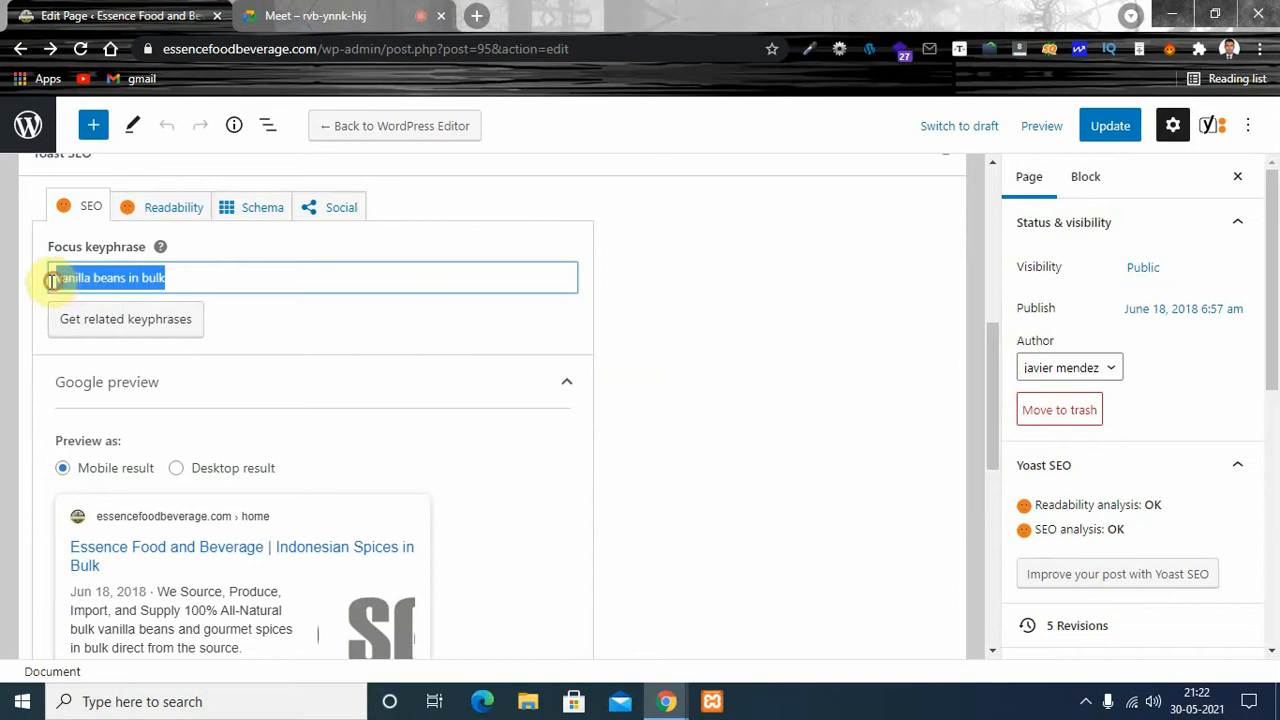
{"action": "left_click", "coordinate": [249, 287]}
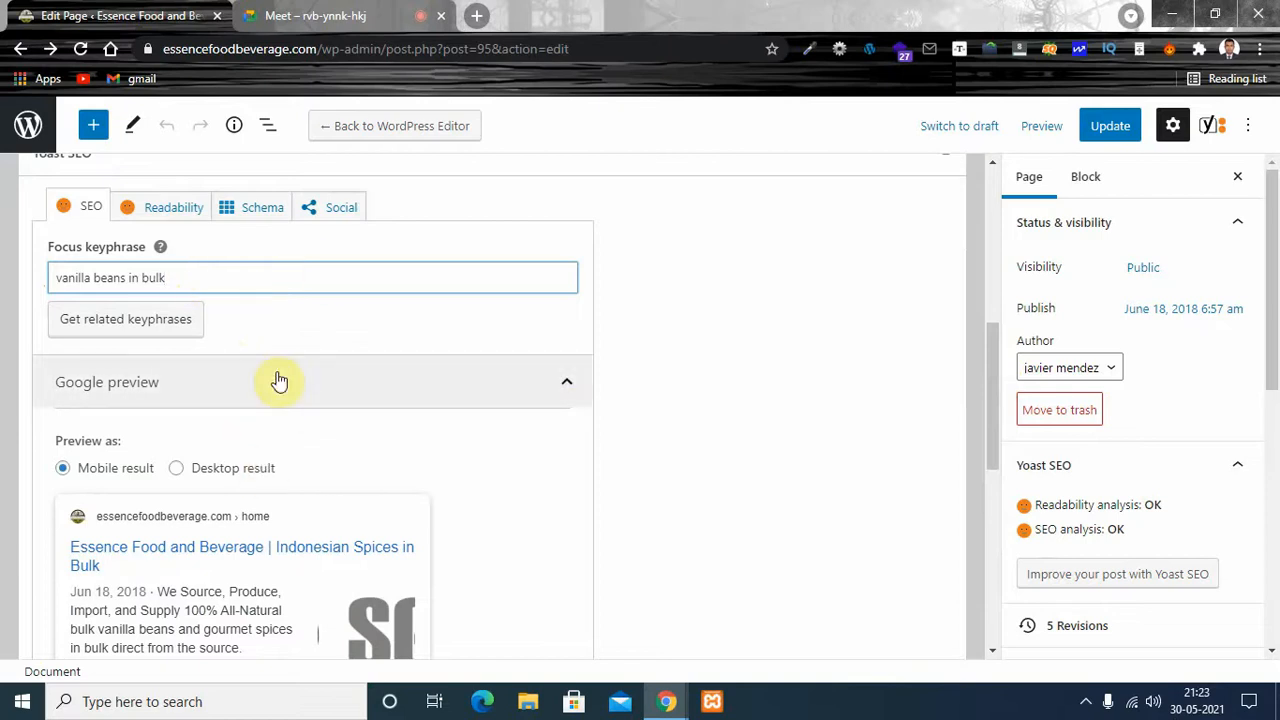
- Expand the Yoast SEO analysis for the keyphrase and highlight the focus keyphrase "vanilla beans in bulk"
{"action": "left_click_drag", "start_coordinate": [993, 343], "coordinate": [981, 560]}
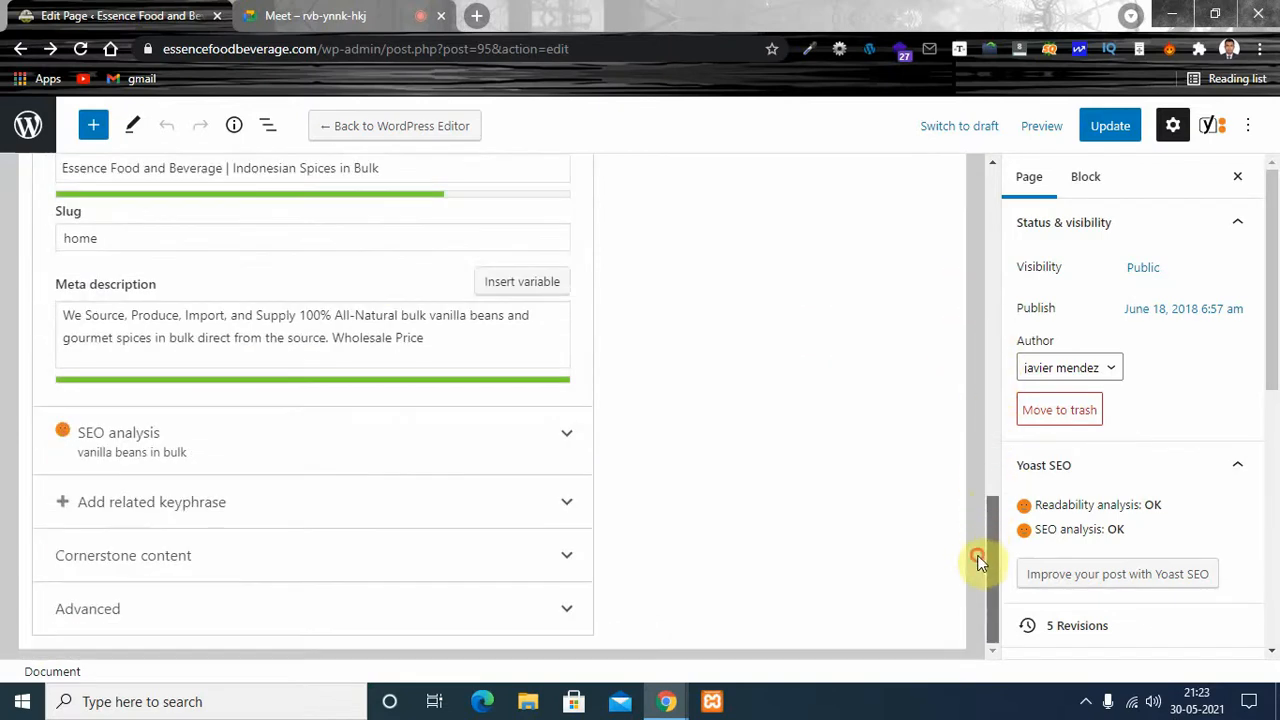
{"action": "left_click", "coordinate": [564, 434]}
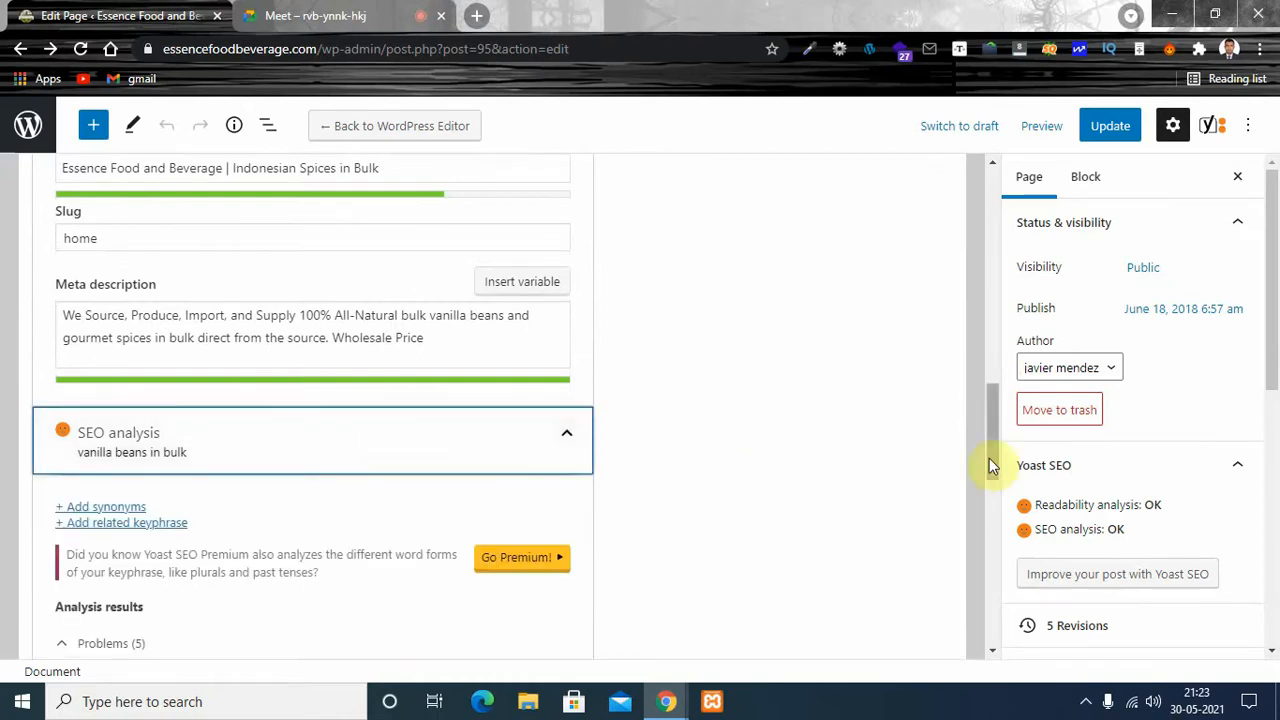
{"action": "left_click_drag", "start_coordinate": [989, 458], "coordinate": [992, 350]}
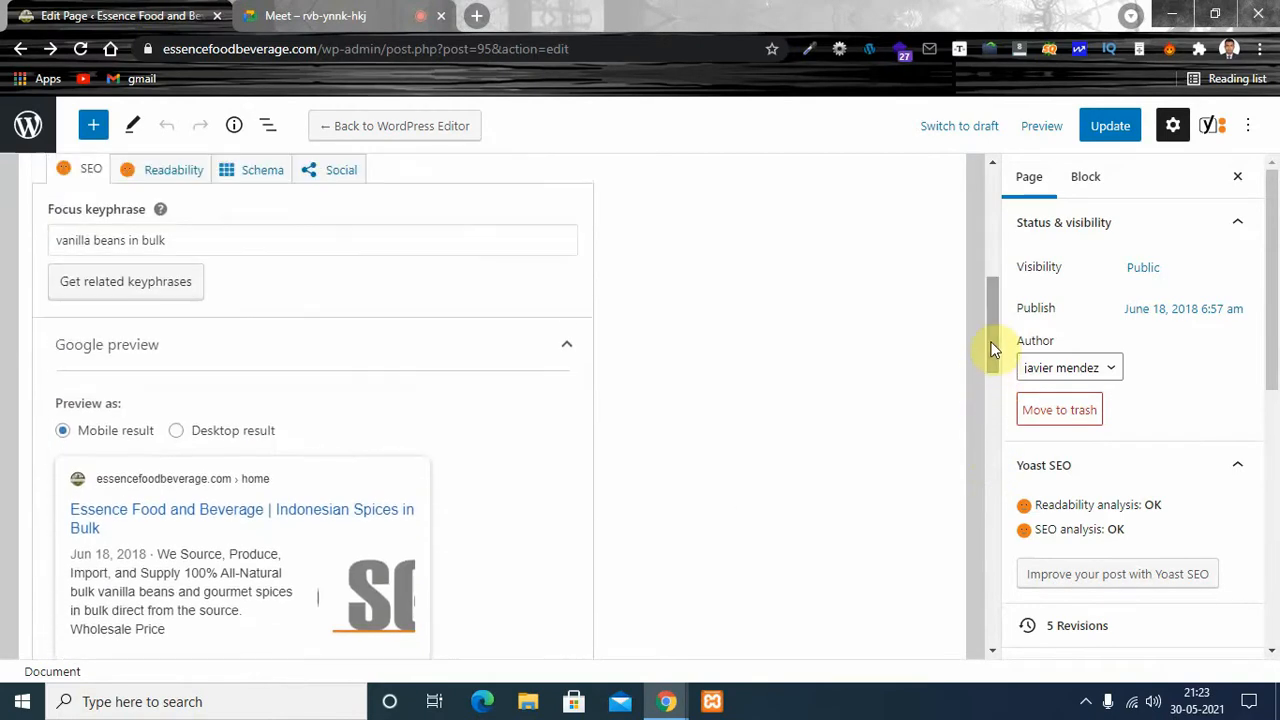
{"action": "scroll", "coordinate": [992, 310], "scroll_direction": "up", "scroll_amount": 1}
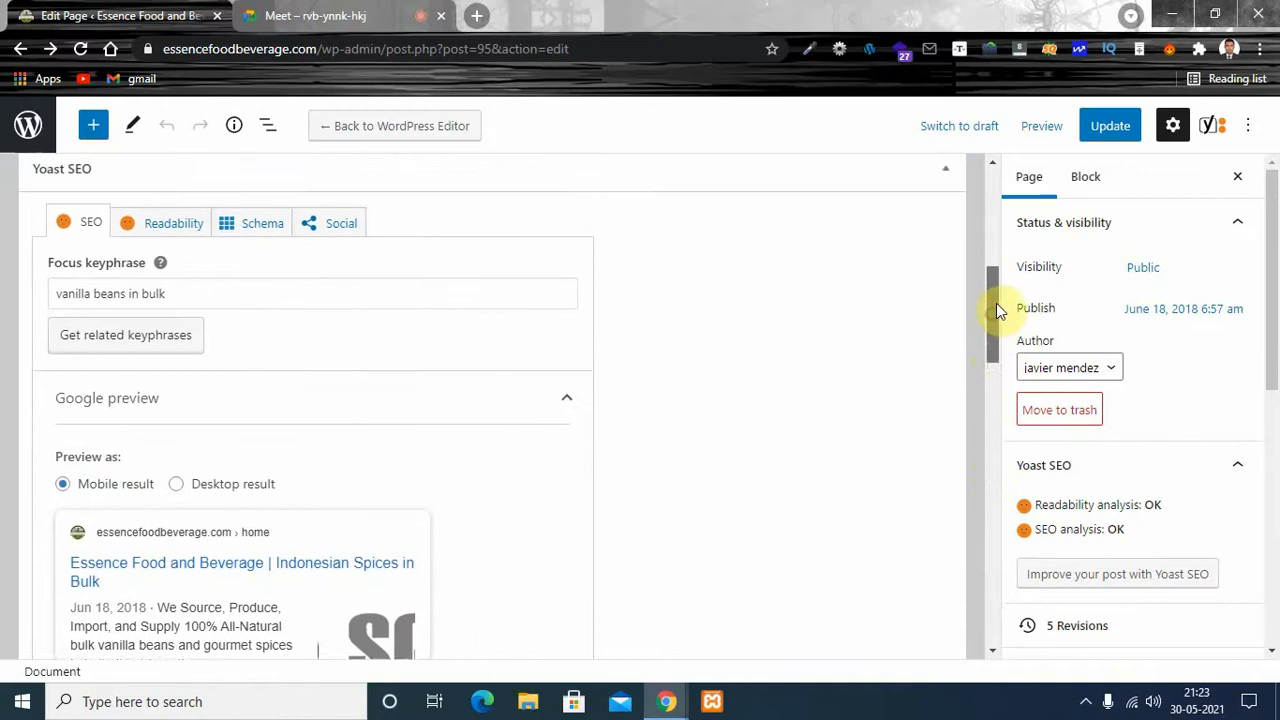
{"action": "left_click_drag", "start_coordinate": [214, 352], "coordinate": [46, 350]}
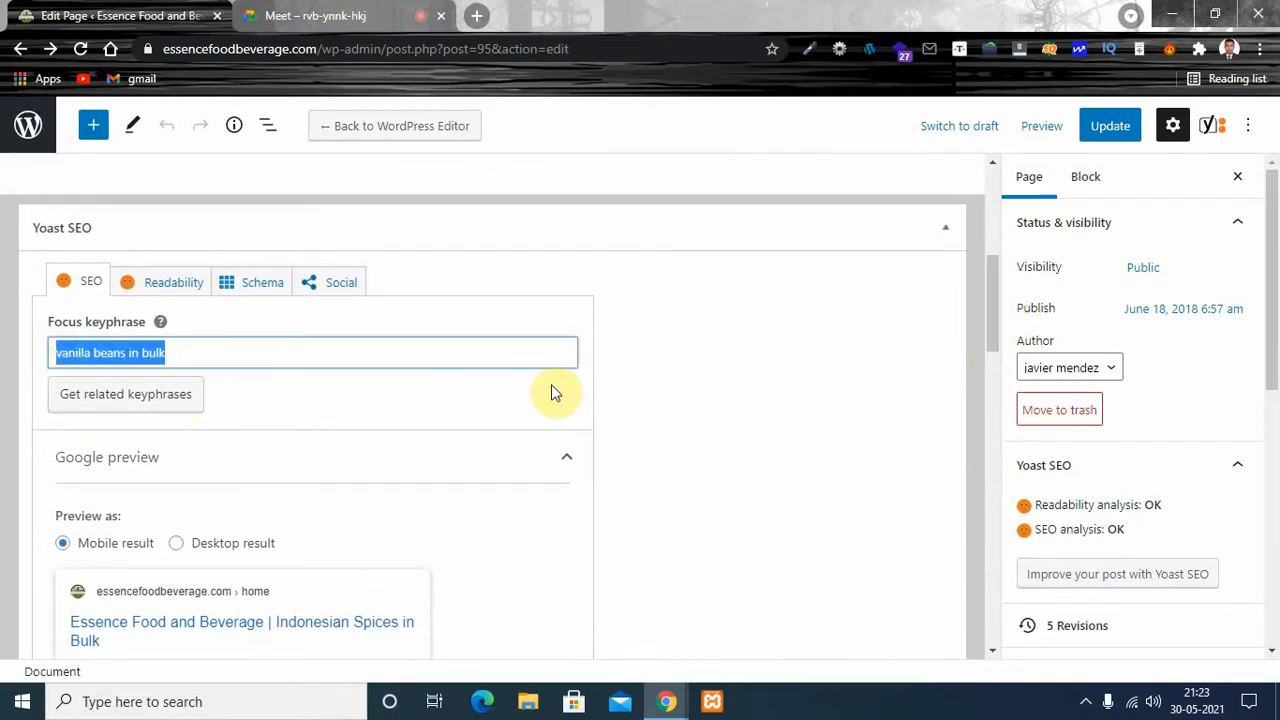
- Highlight the focus keyphrase "vanilla beans in bulk" and request related keyphrases for it
{"action": "left_click", "coordinate": [214, 348]}
{"action": "left_click_drag", "start_coordinate": [214, 348], "coordinate": [11, 349]}
{"action": "left_click", "coordinate": [212, 349]}
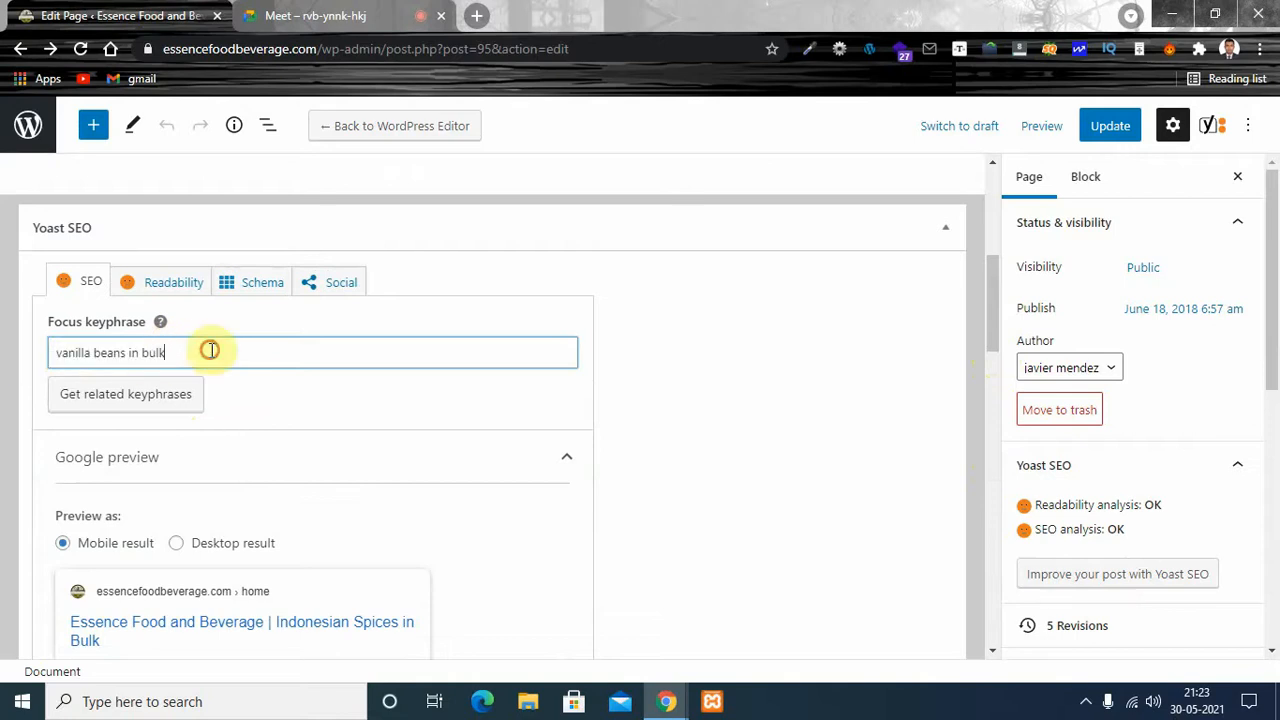
{"action": "left_click", "coordinate": [117, 408]}
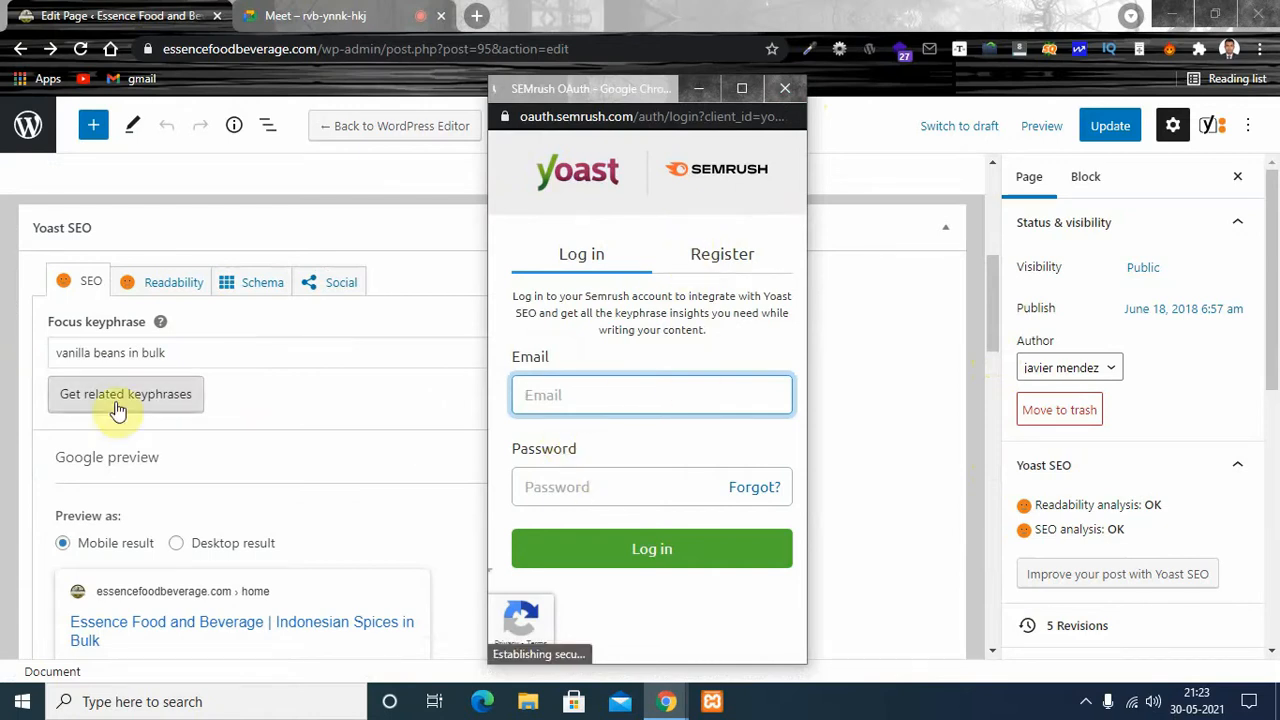
- Return from the Semrush login window to the Yoast SEO section and highlight the focus keyphrase again
{"action": "left_click_drag", "start_coordinate": [187, 350], "coordinate": [43, 354]}
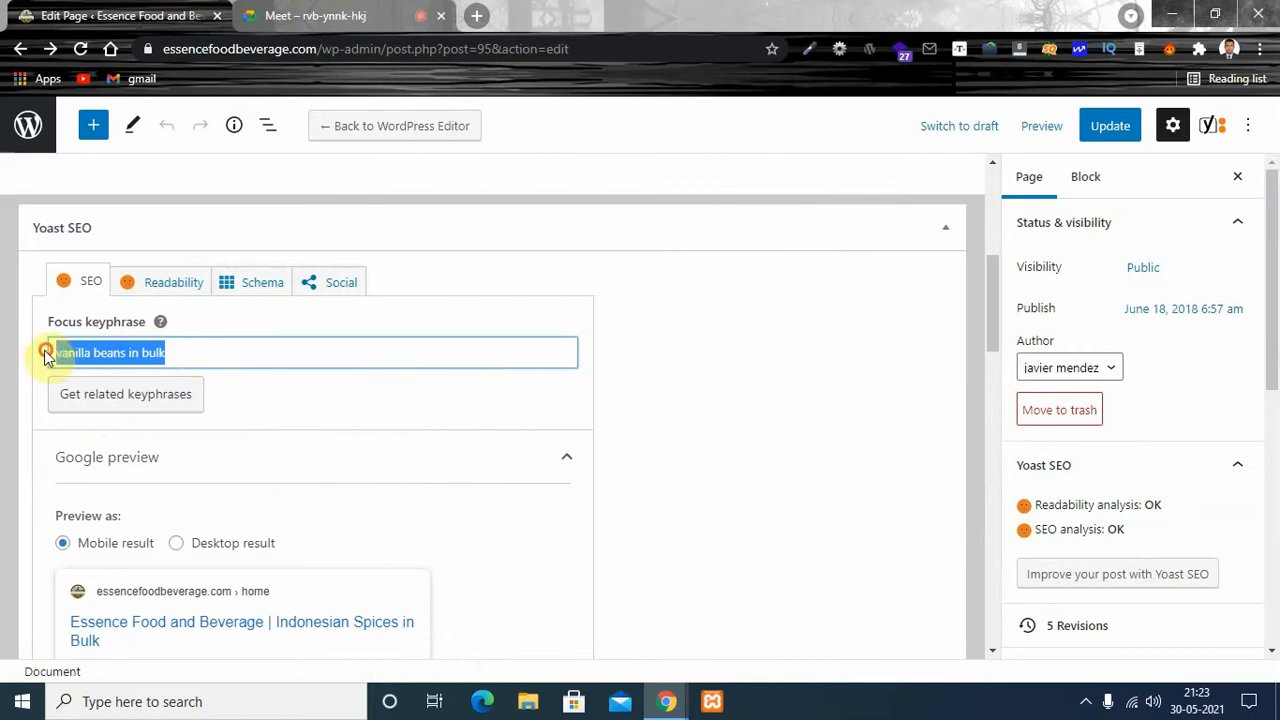
{"action": "left_click", "coordinate": [198, 353]}
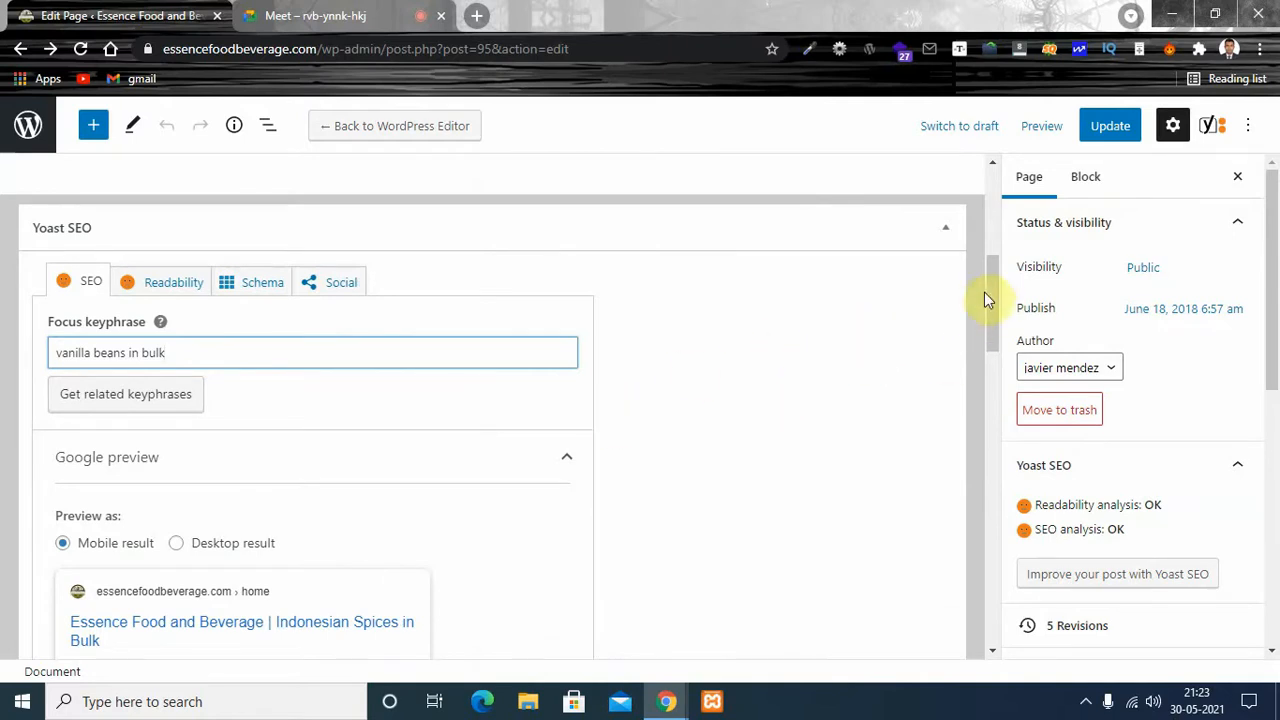
{"action": "left_click_drag", "start_coordinate": [992, 278], "coordinate": [992, 290]}
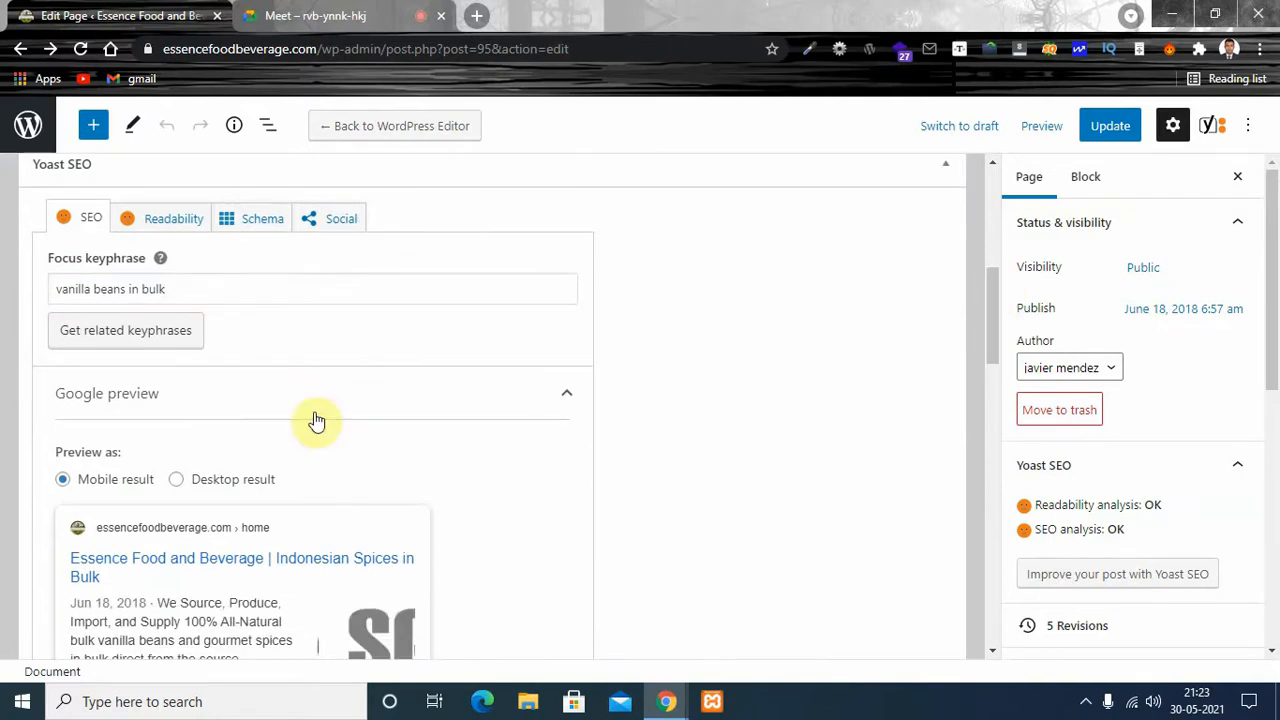
{"action": "triple_click", "coordinate": [166, 289]}
{"action": "left_click", "coordinate": [704, 316]}
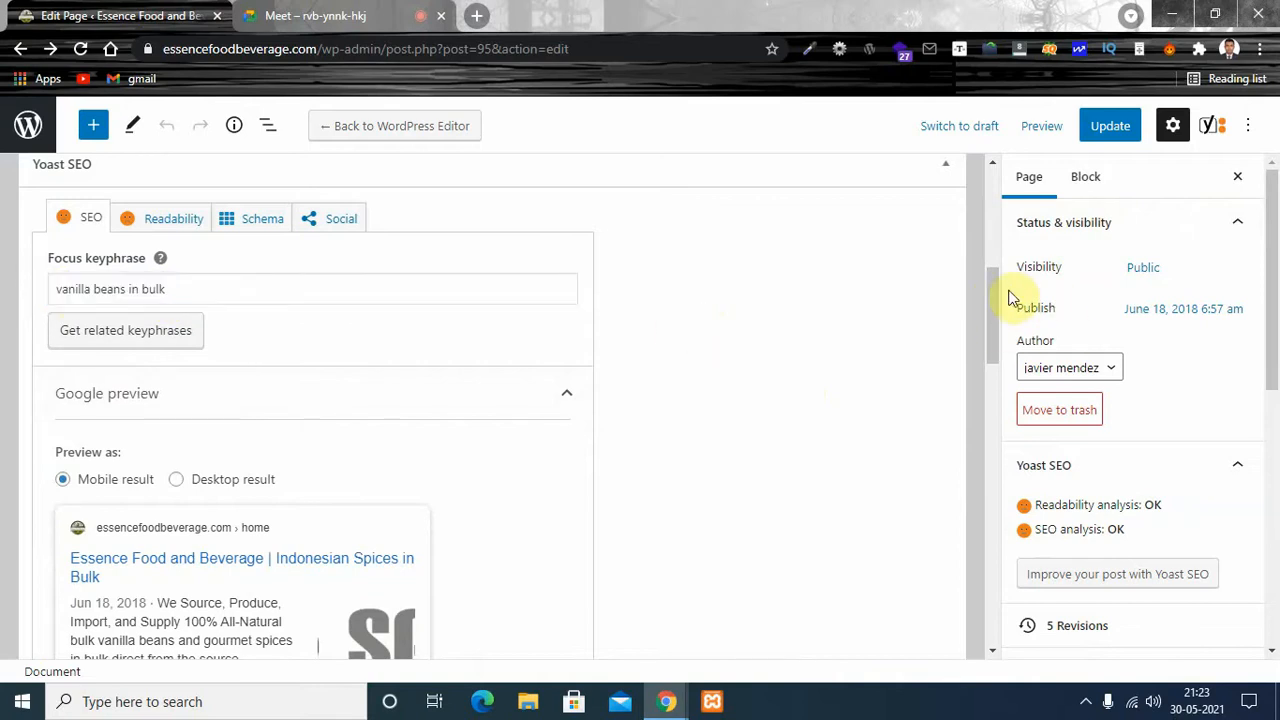
- Compare the Home page's Google preview as desktop result and mobile result, ending on the mobile result
{"action": "left_click_drag", "start_coordinate": [990, 287], "coordinate": [989, 321]}
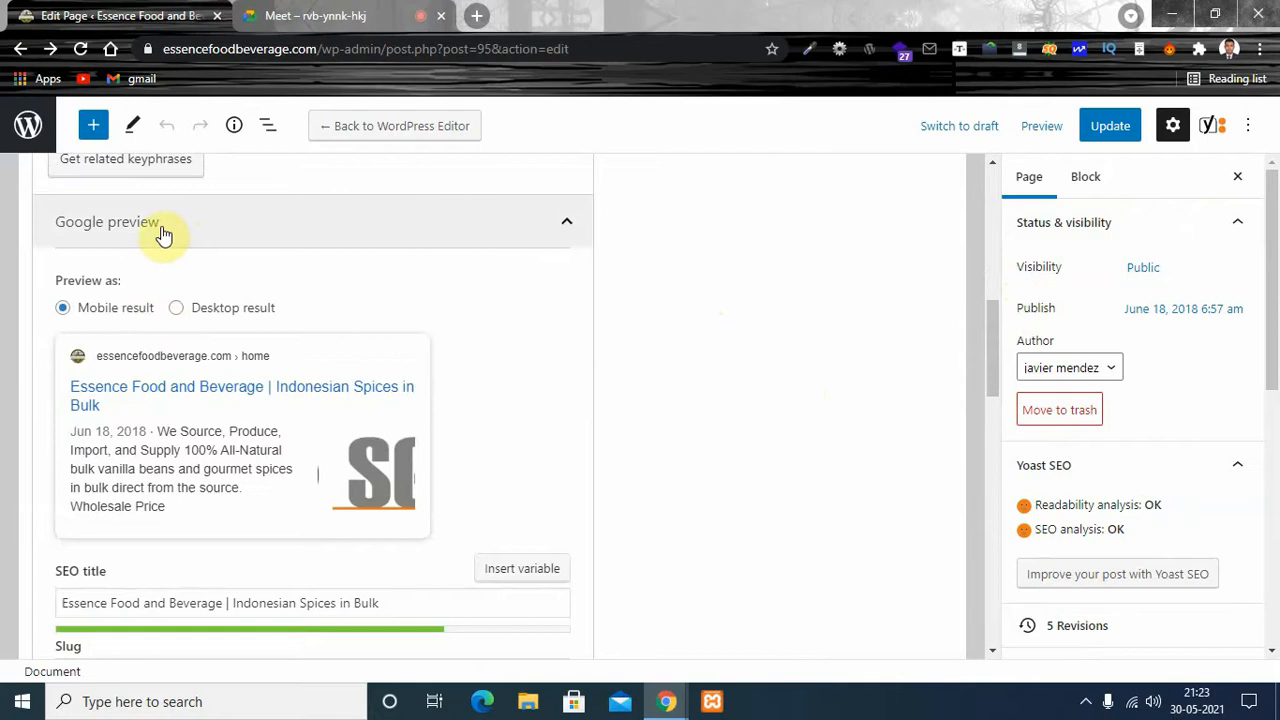
{"action": "left_click_drag", "start_coordinate": [997, 317], "coordinate": [999, 323]}
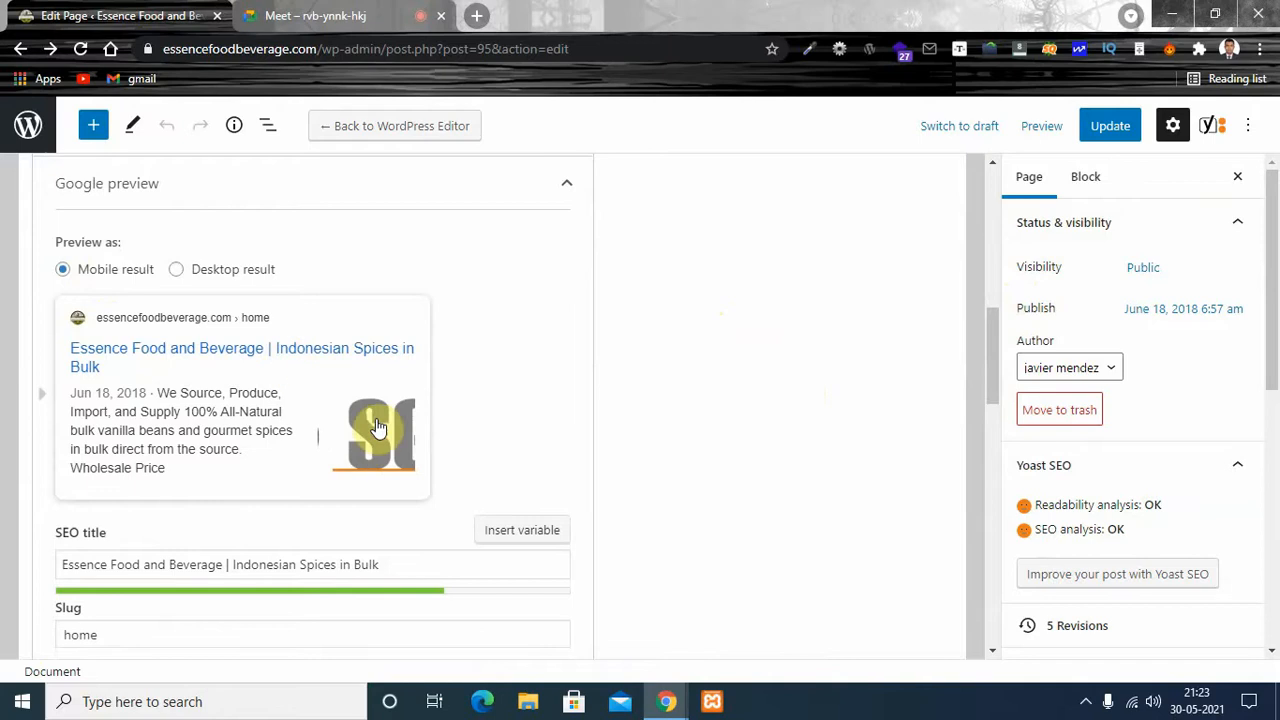
{"action": "left_click", "coordinate": [177, 272]}
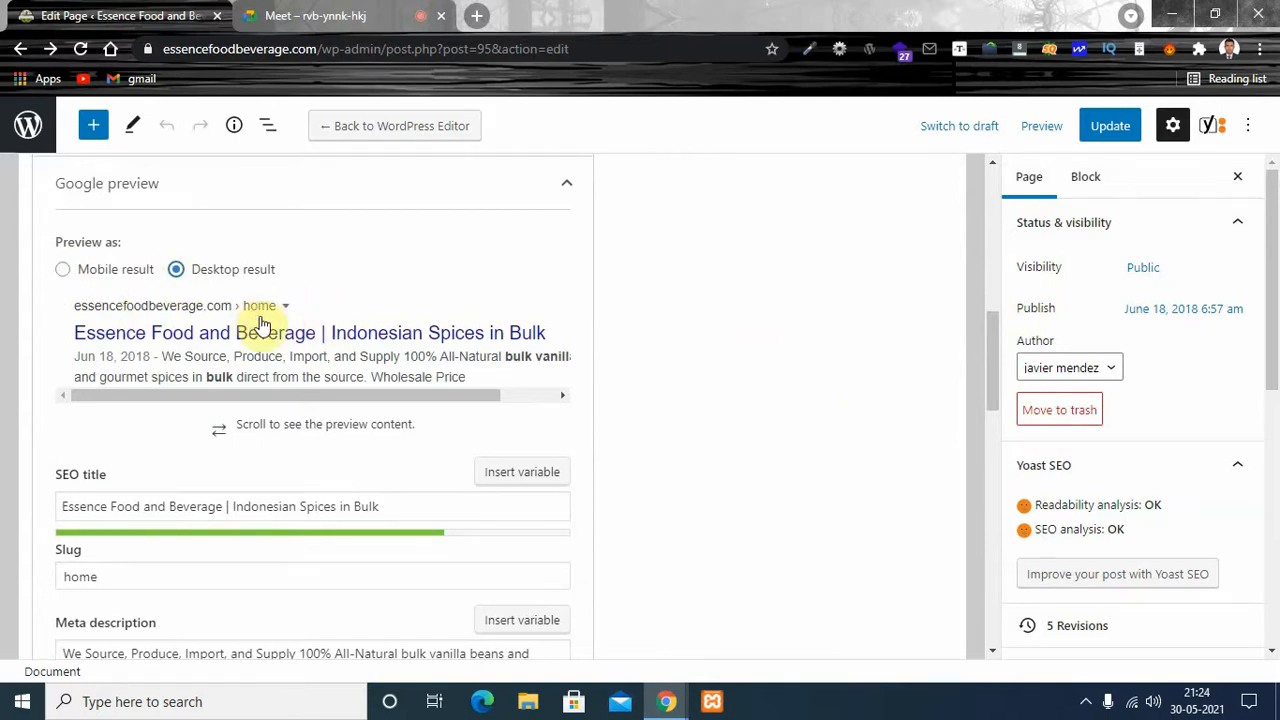
{"action": "left_click", "coordinate": [62, 271]}
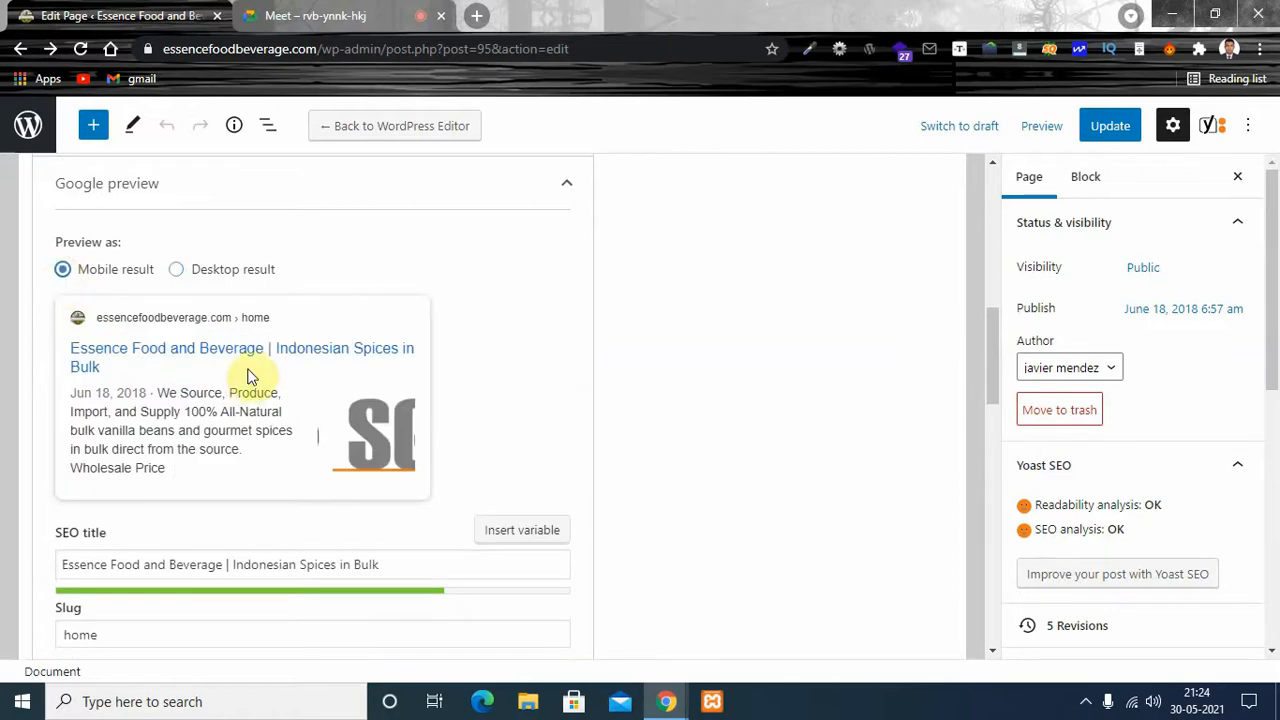
{"action": "left_click", "coordinate": [177, 269]}
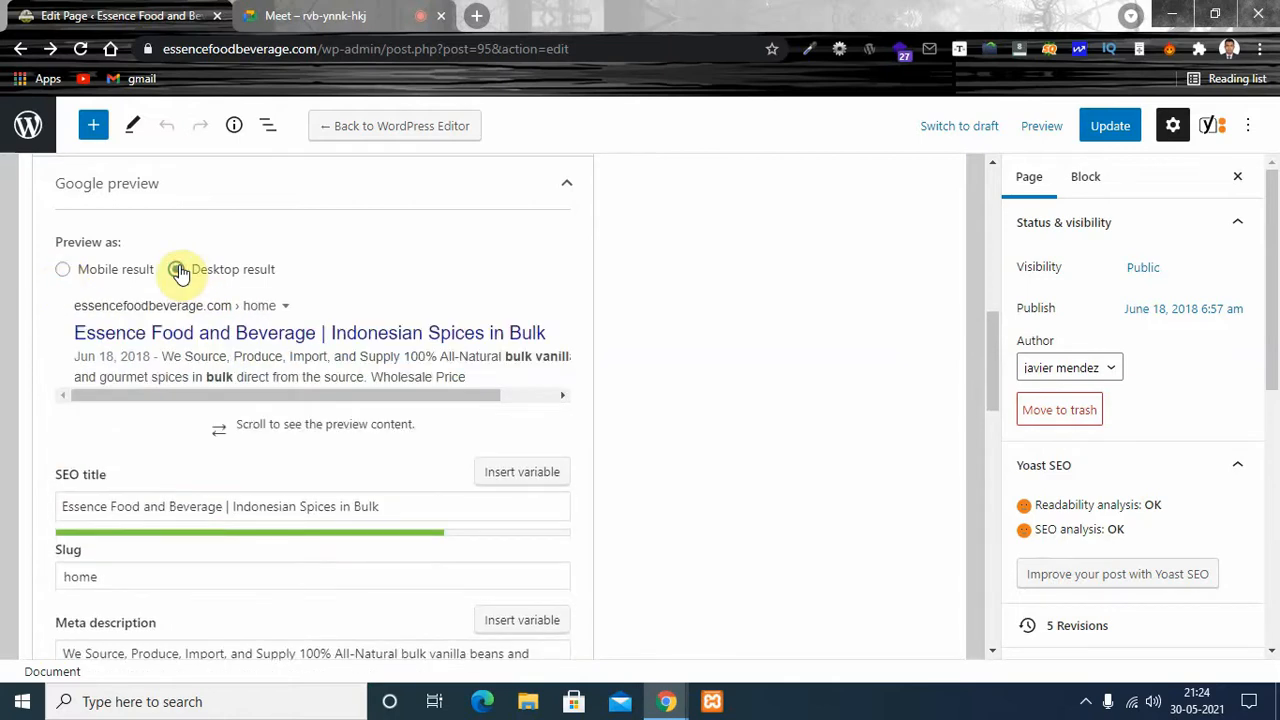
{"action": "left_click", "coordinate": [62, 270]}
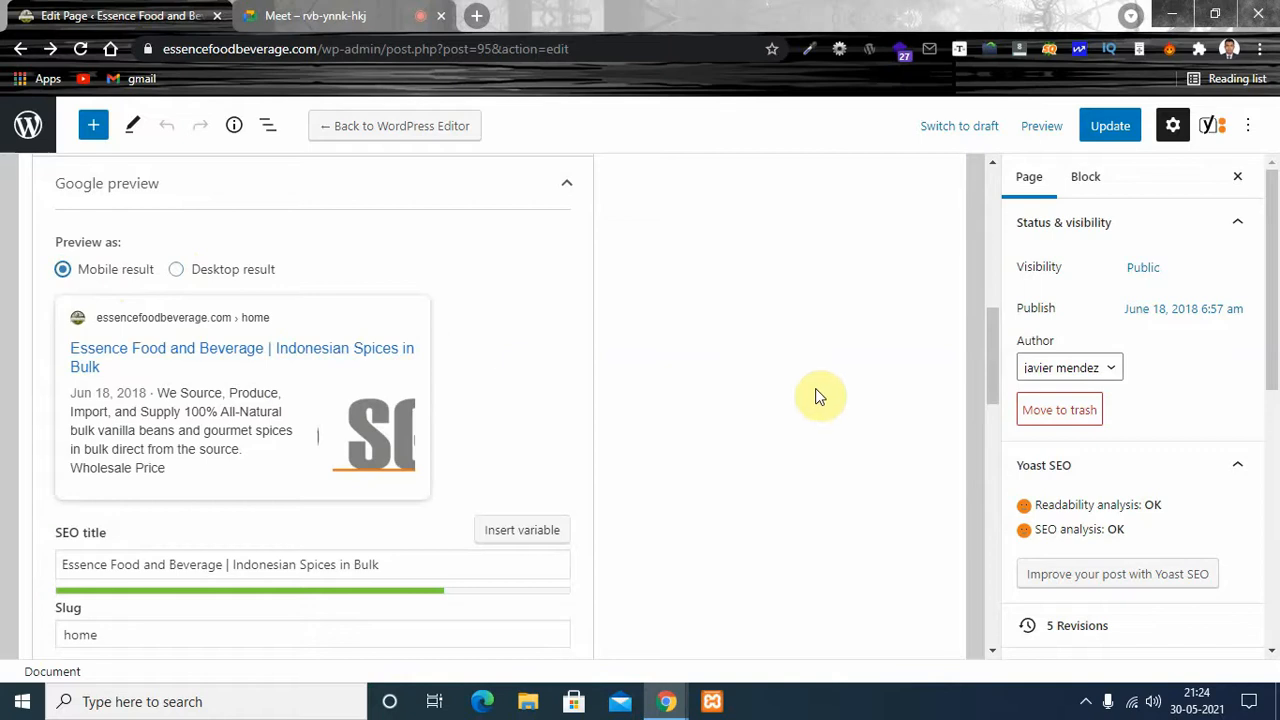
- Clear the Home page's entire SEO title
{"action": "left_click_drag", "start_coordinate": [988, 330], "coordinate": [991, 353]}
{"action": "left_click_drag", "start_coordinate": [383, 431], "coordinate": [60, 431]}
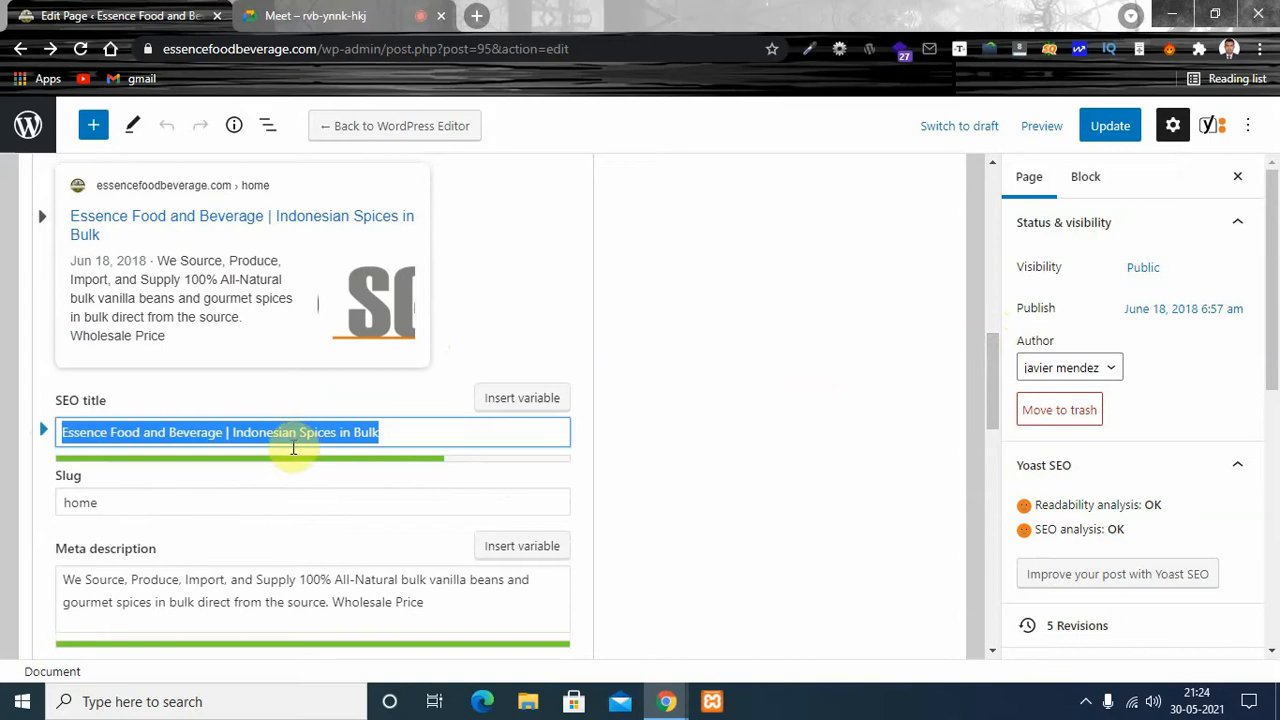
{"action": "key", "text": "BackSpace"}
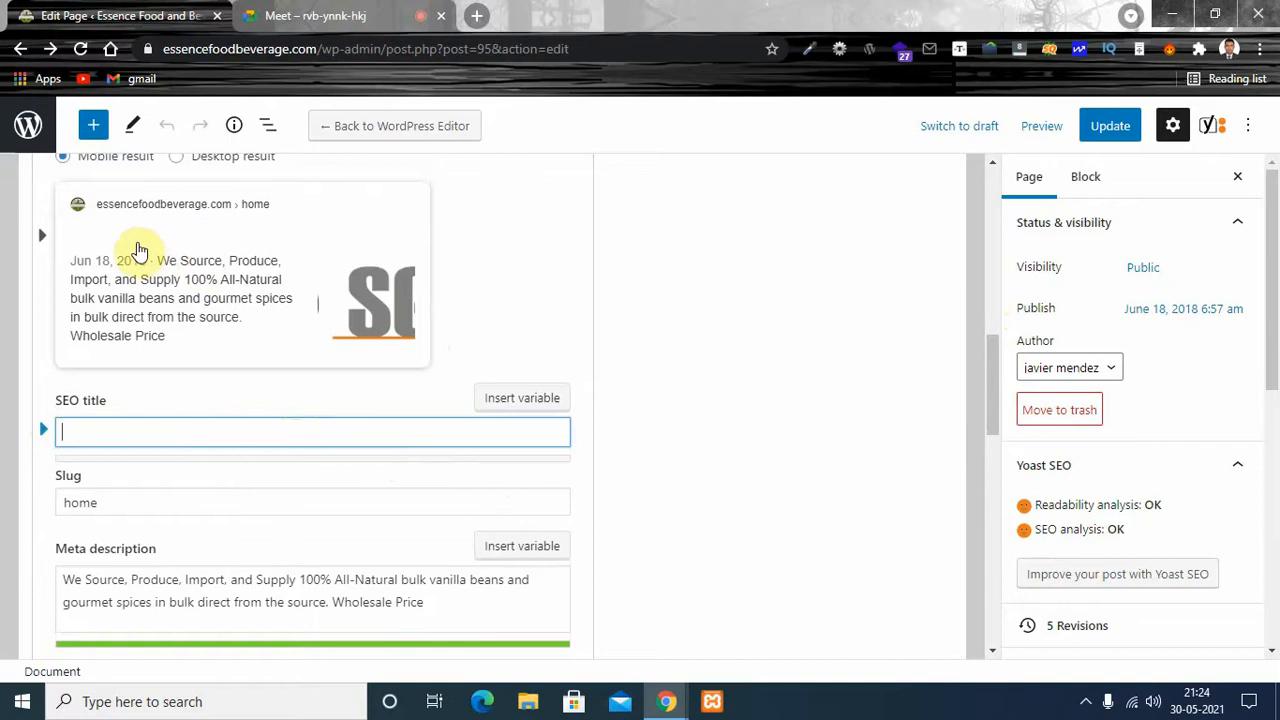
- Search Google in a new tab for "best foolball shop in bangladesh" and switch to the corrected spelling "best football shop in bangladesh"
{"action": "left_click", "coordinate": [477, 15]}
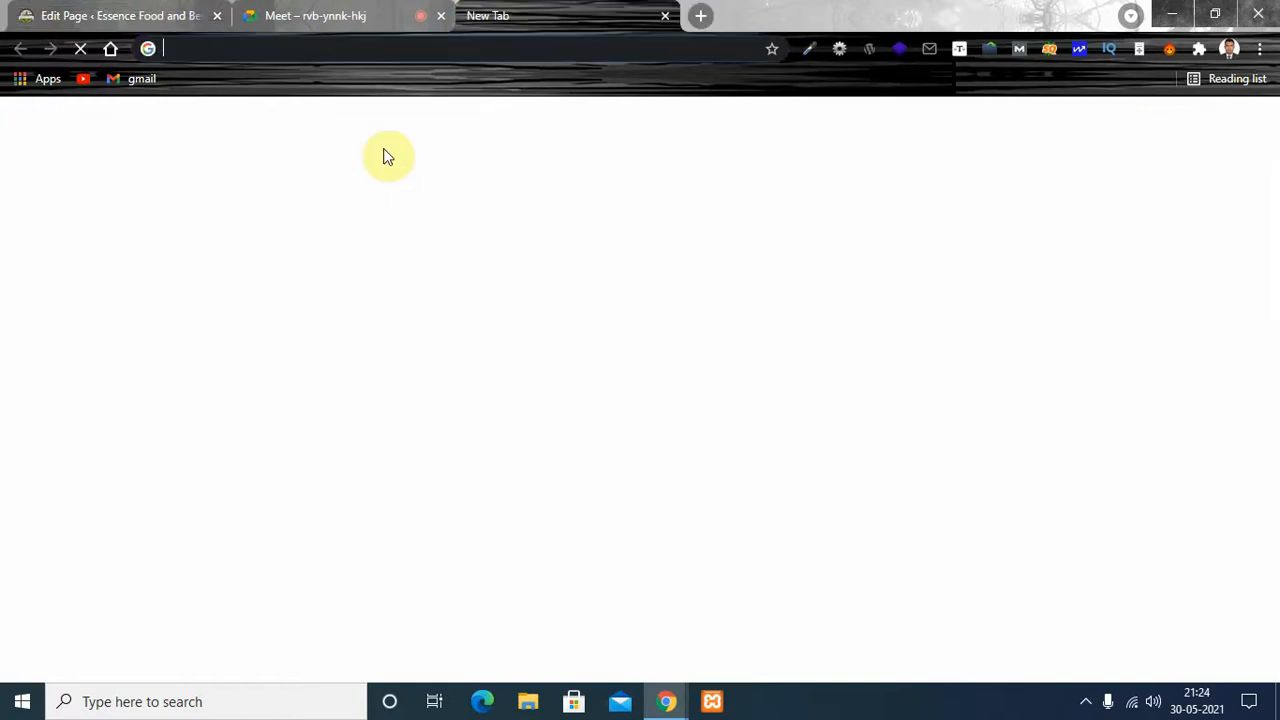
{"action": "type", "text": "goo"}
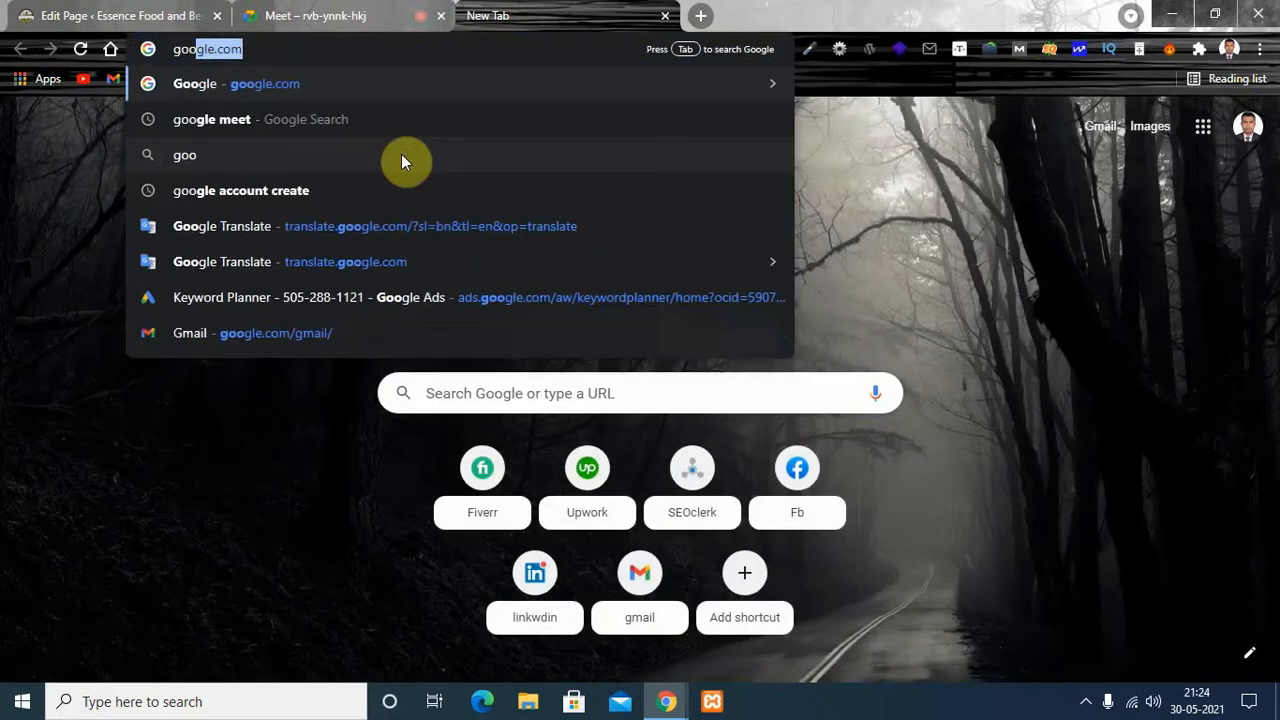
{"action": "key", "text": "Return"}
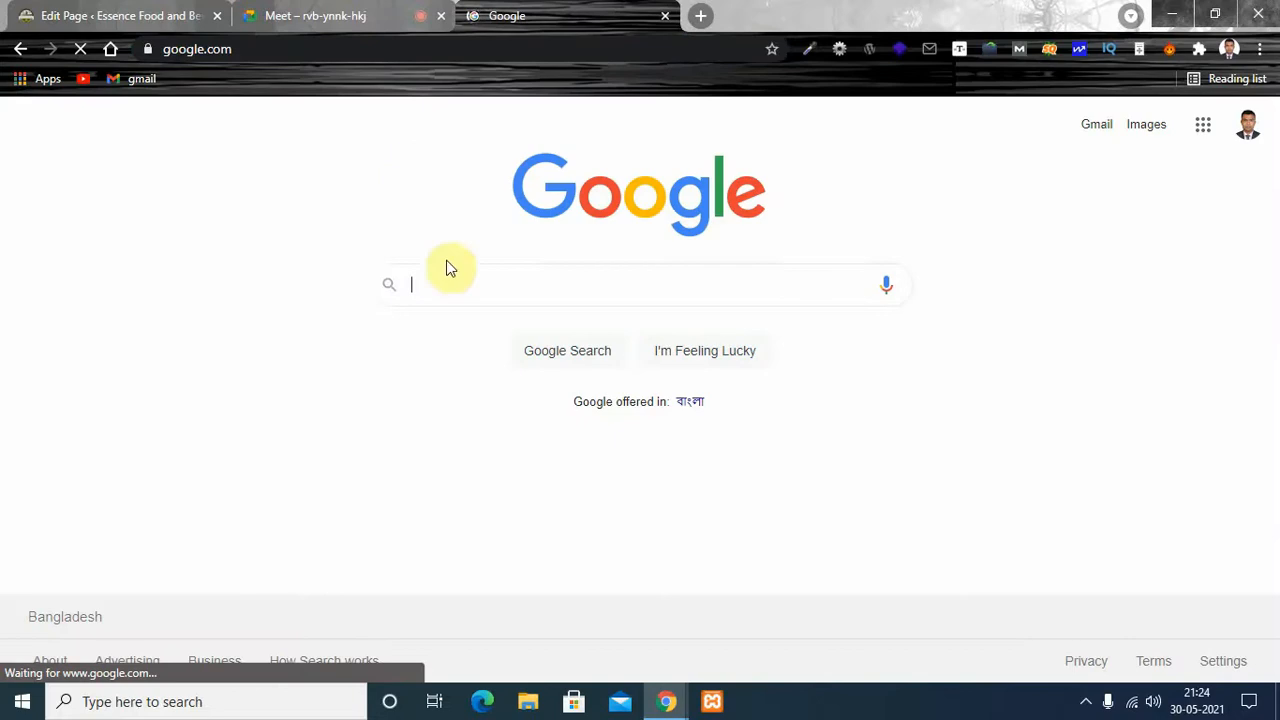
{"action": "left_click", "coordinate": [490, 282]}
{"action": "type", "text": "be"}
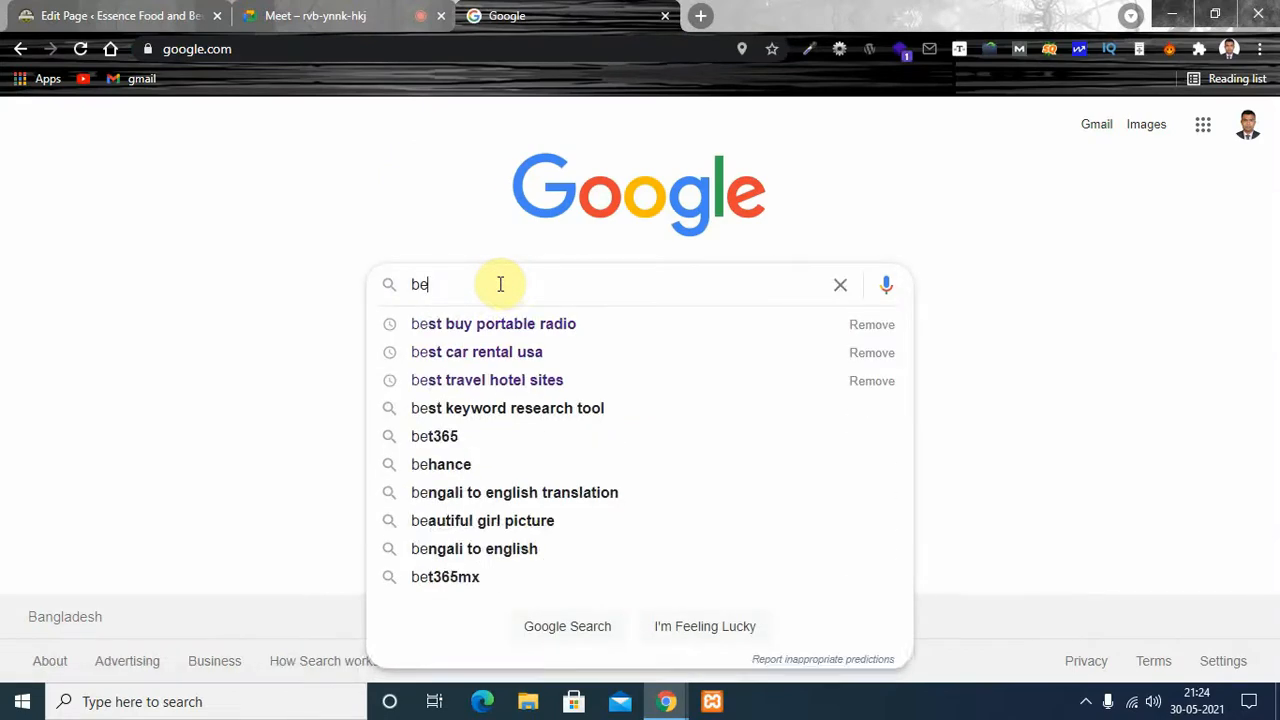
{"action": "type", "text": "st foolba"}
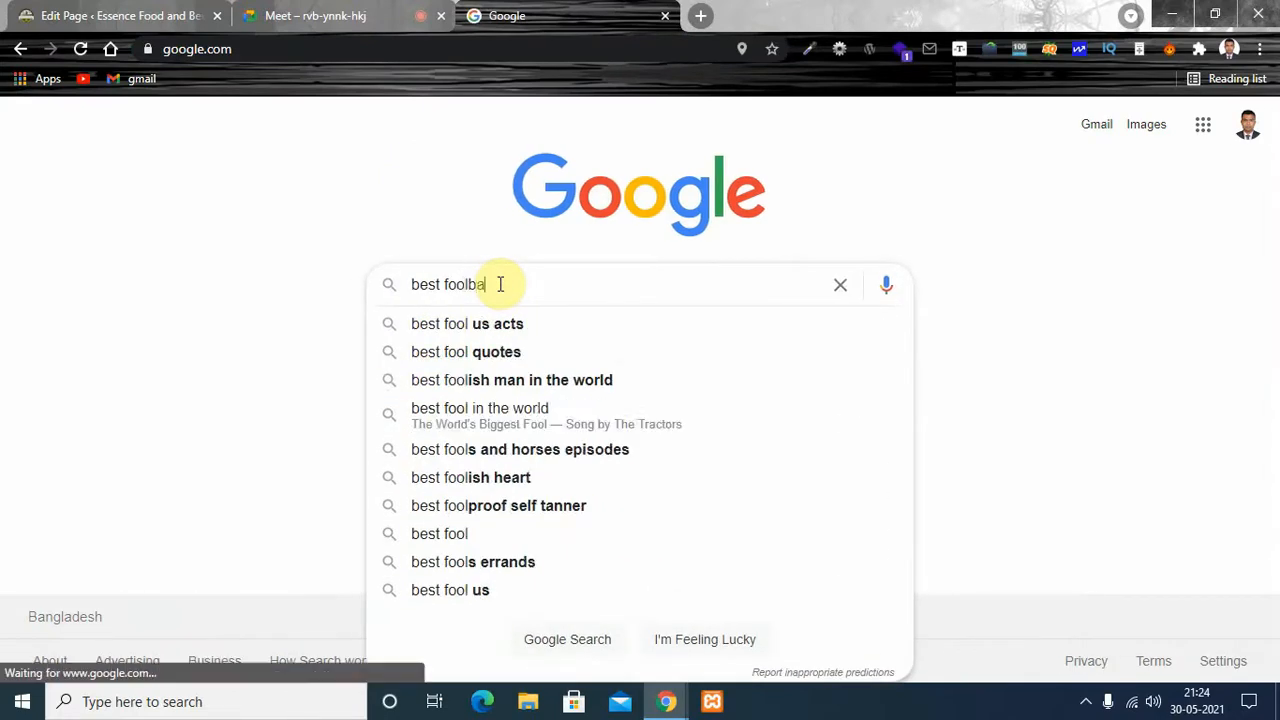
{"action": "type", "text": "ll shop "}
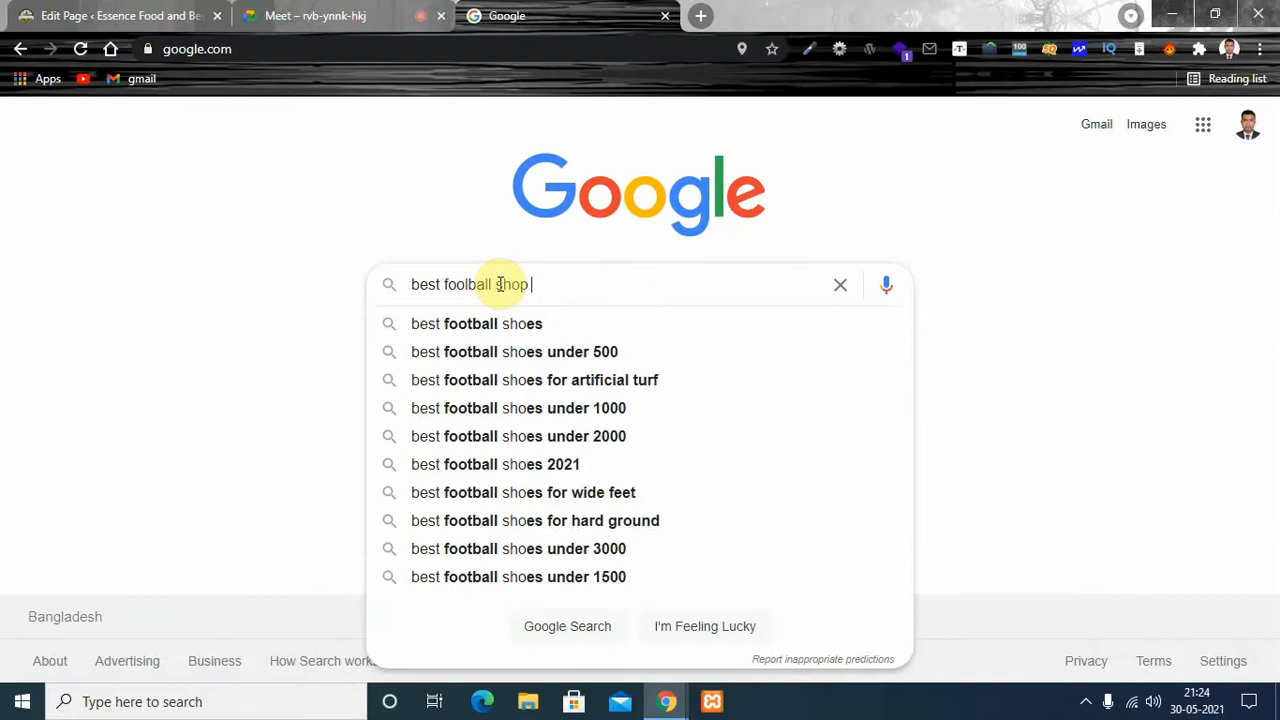
{"action": "type", "text": "in bangladesh"}
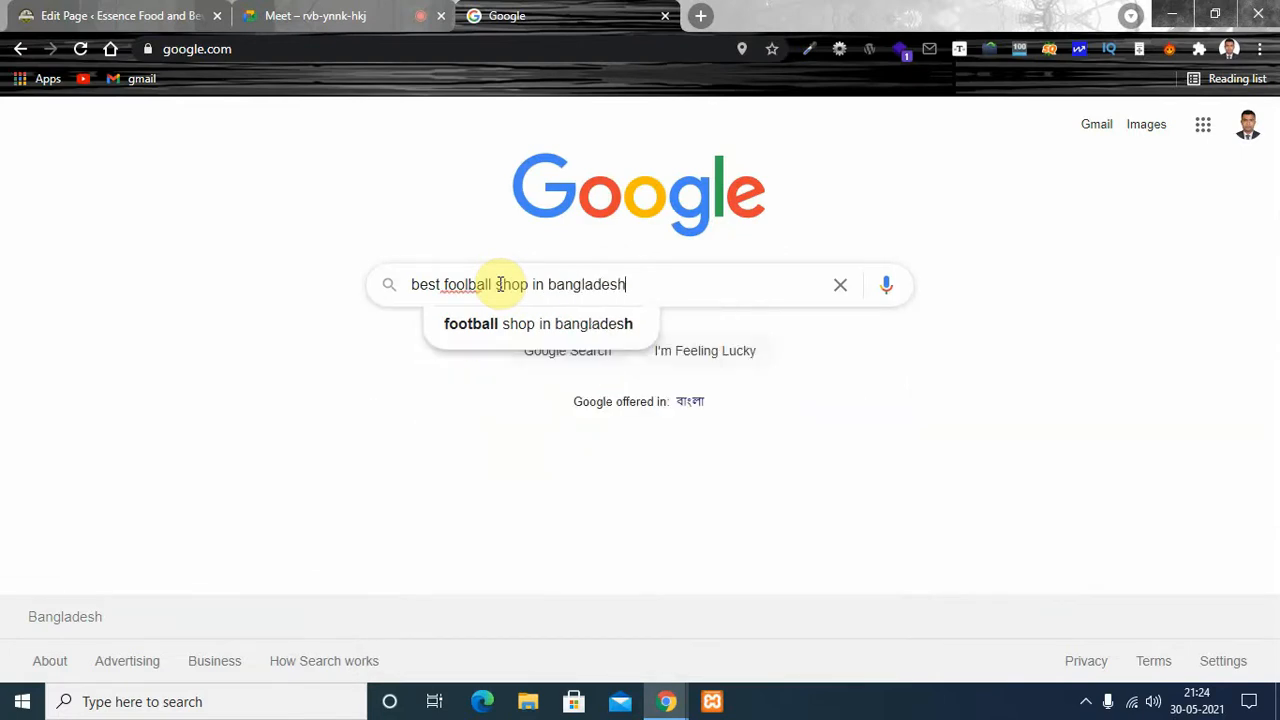
{"action": "key", "text": "Return"}
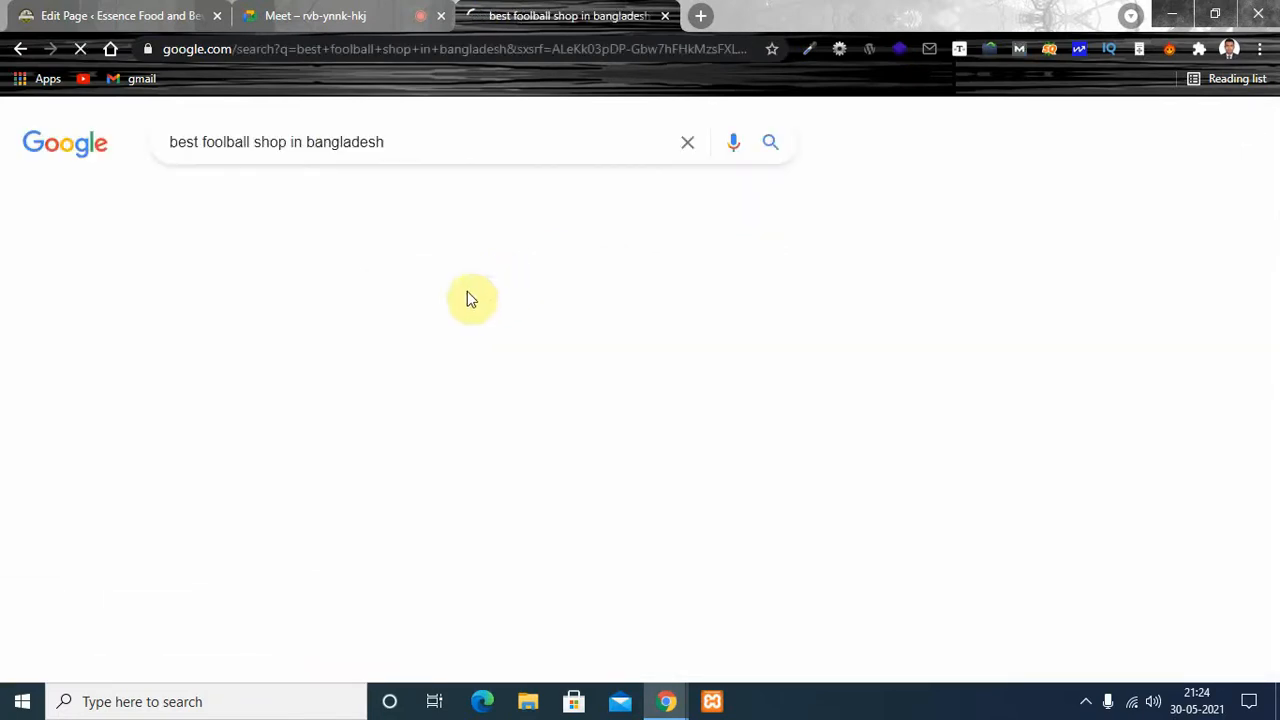
{"action": "left_click", "coordinate": [397, 282]}
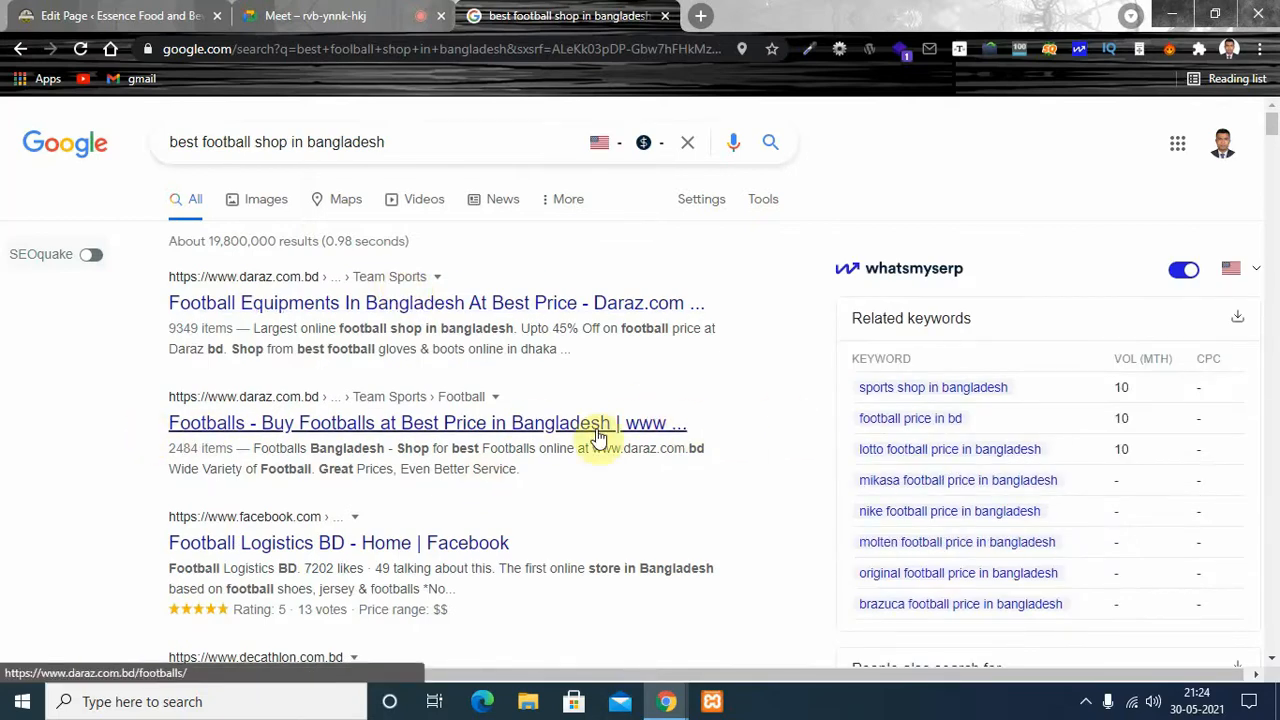
- Return to the Home page editor and enter "Essence food beverage" as the SEO title
{"action": "left_click", "coordinate": [90, 15]}
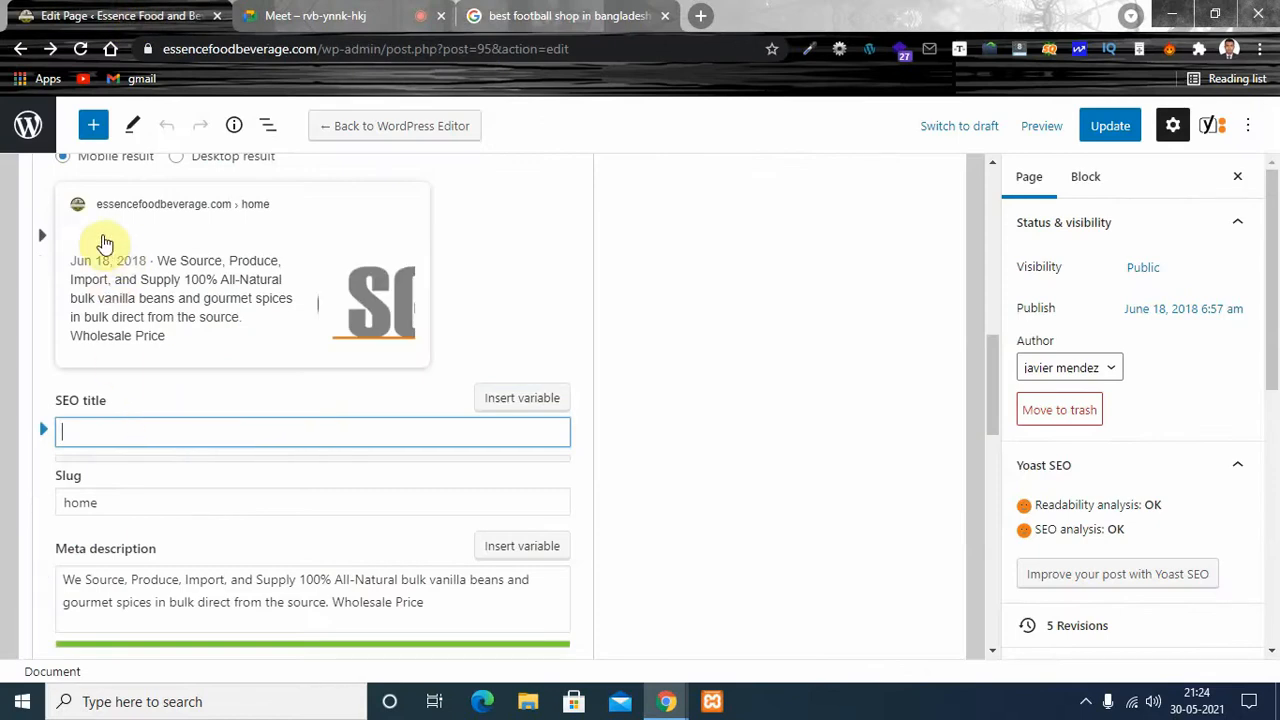
{"action": "left_click", "coordinate": [138, 431]}
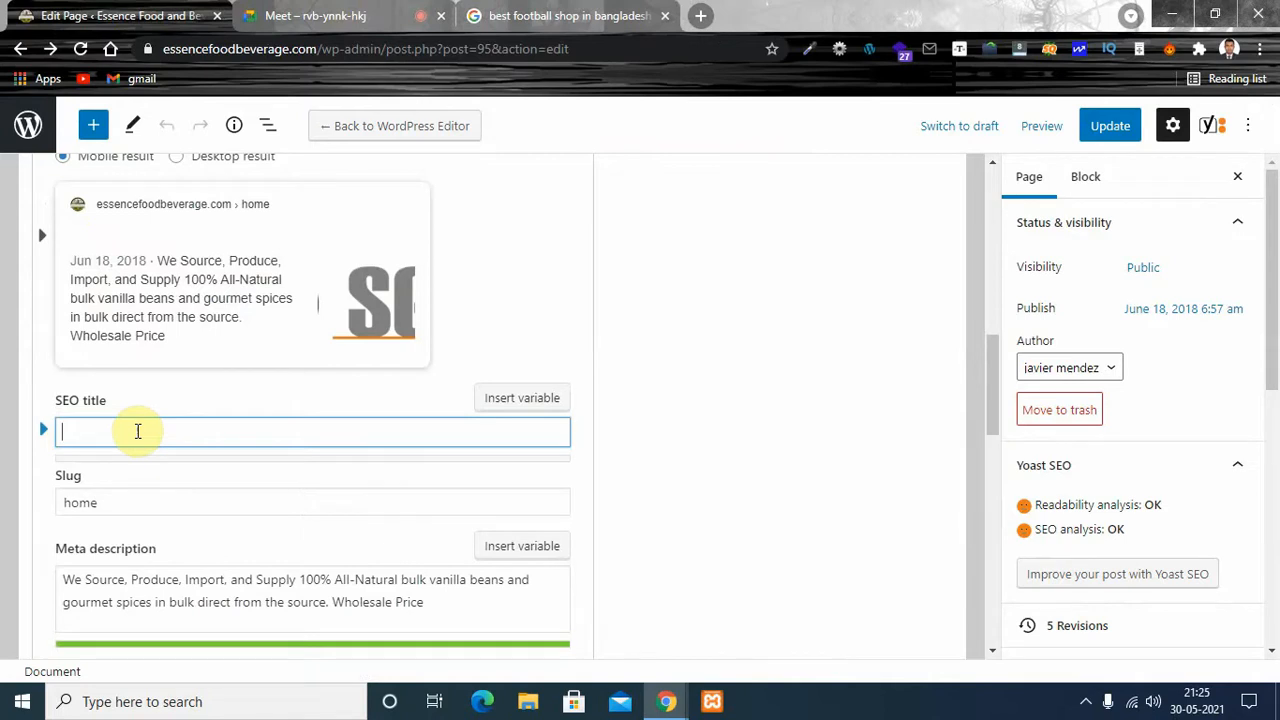
{"action": "type", "text": "e"}
{"action": "key", "text": "BackSpace"}
{"action": "type", "text": "Esse"}
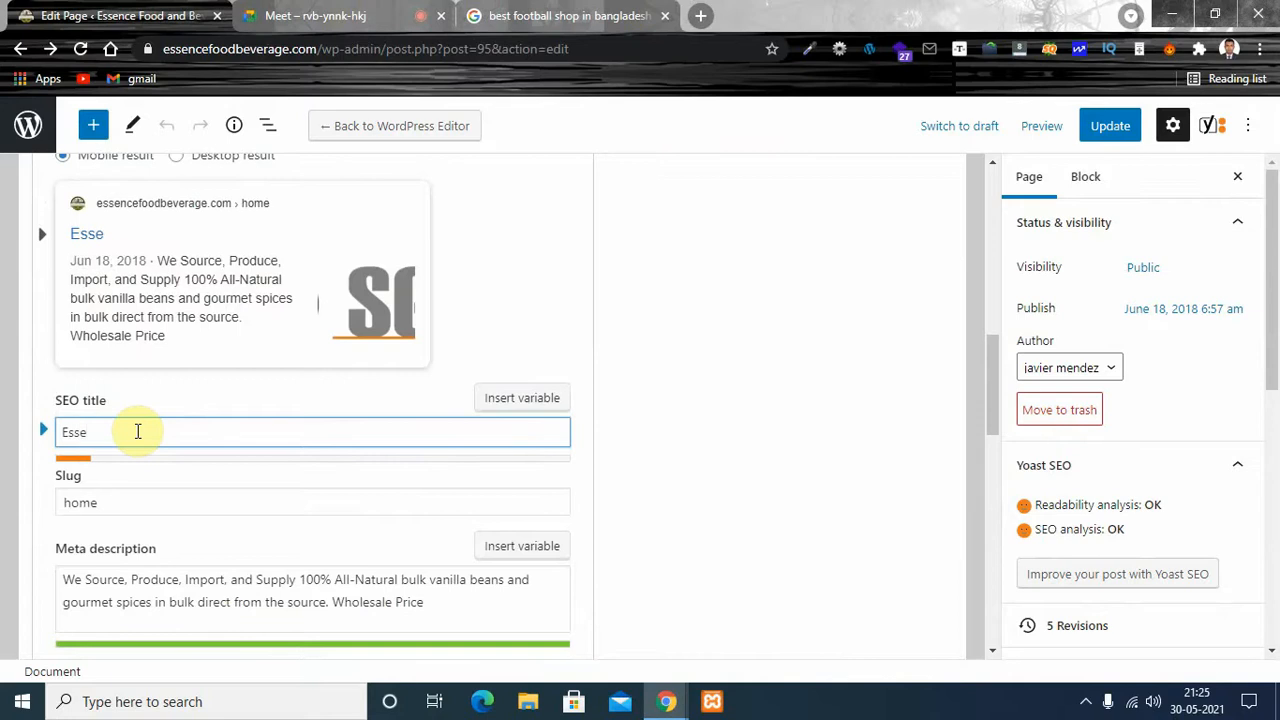
{"action": "type", "text": "nce foo"}
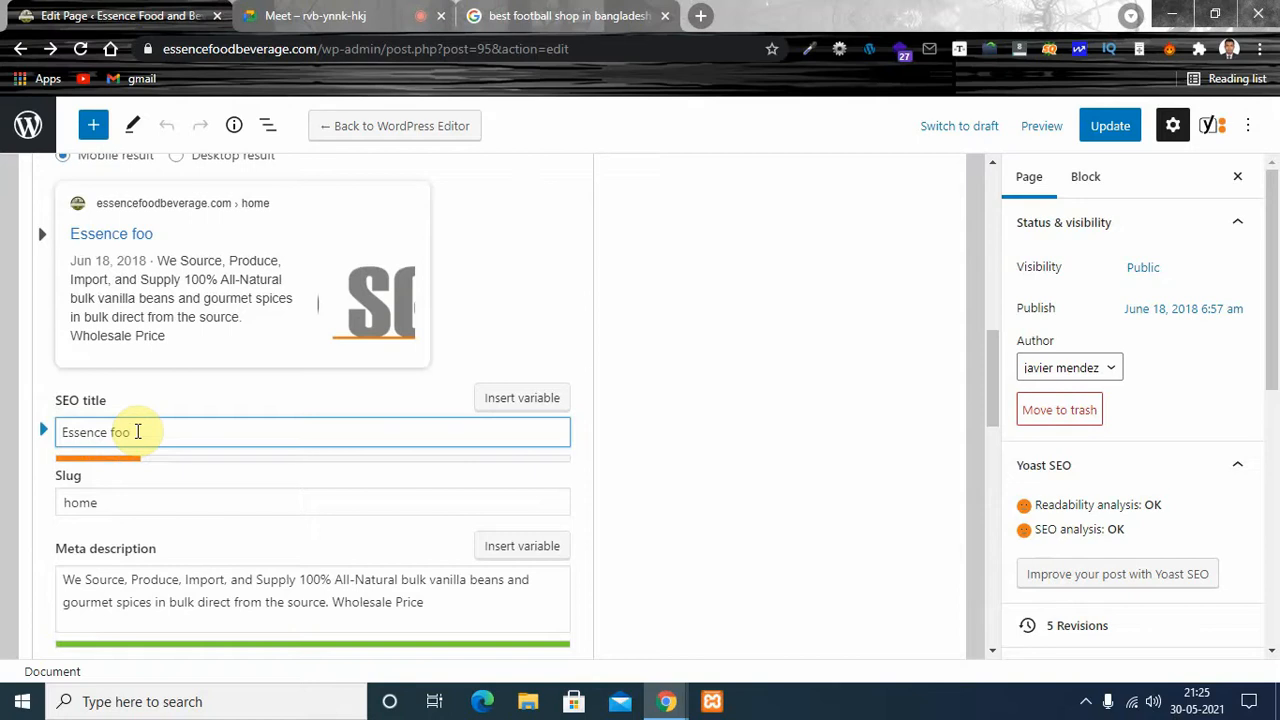
{"action": "type", "text": "d beverage."}
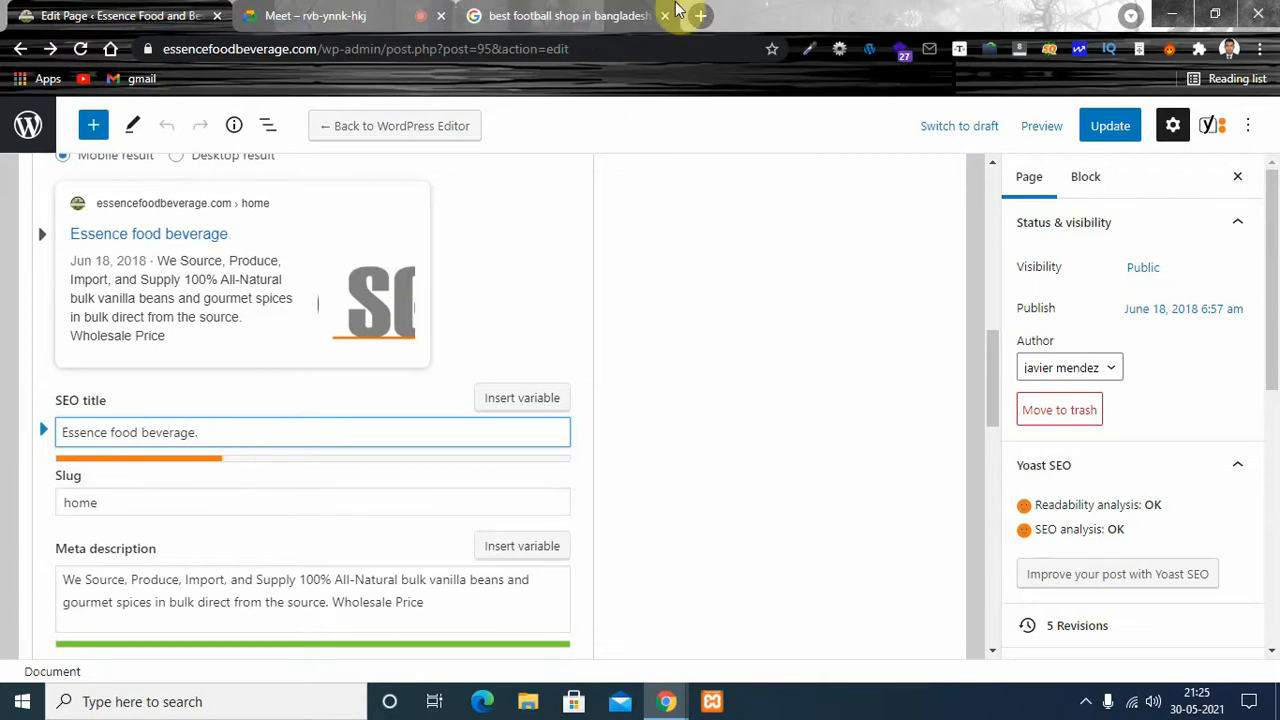
- Paste the original title into a new tab, copy its "|" separator and append it to the SEO title in the page editor
{"action": "left_click", "coordinate": [704, 15]}
{"action": "left_click", "coordinate": [452, 44]}
{"action": "type", "text": "Essence Food and Beverage | Indonesian Spices in Bulk"}
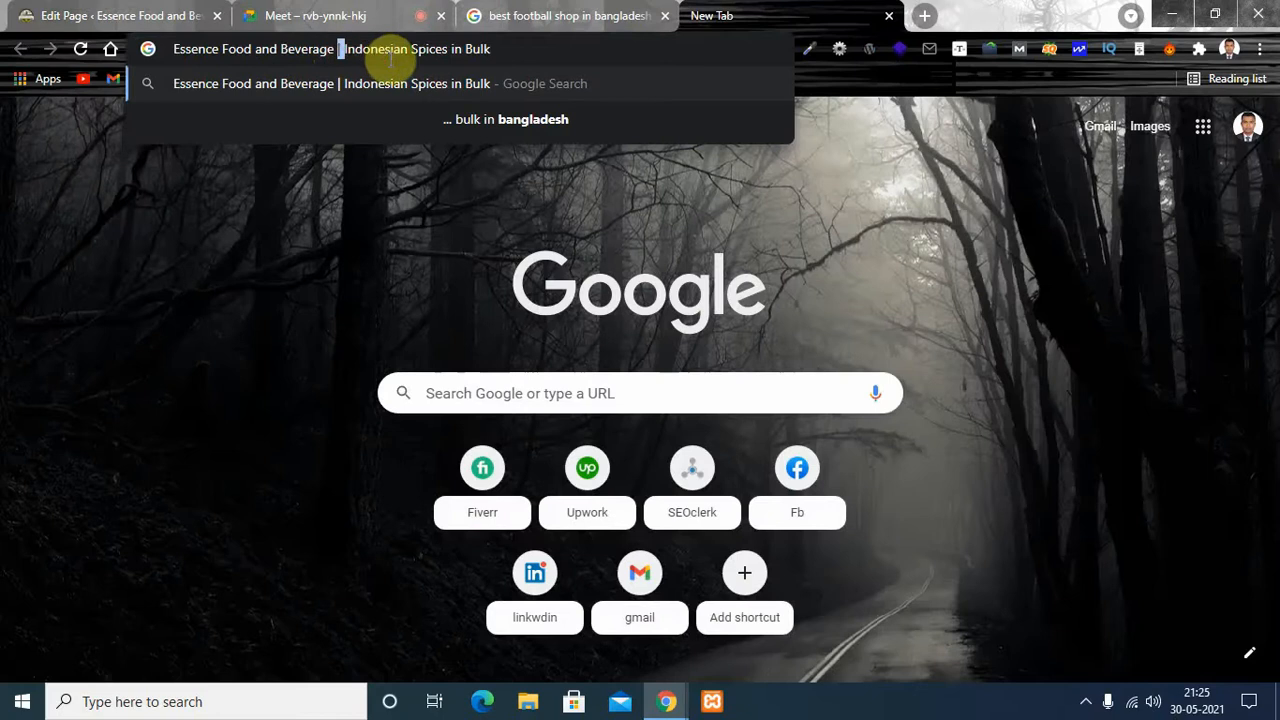
{"action": "left_click", "coordinate": [145, 16]}
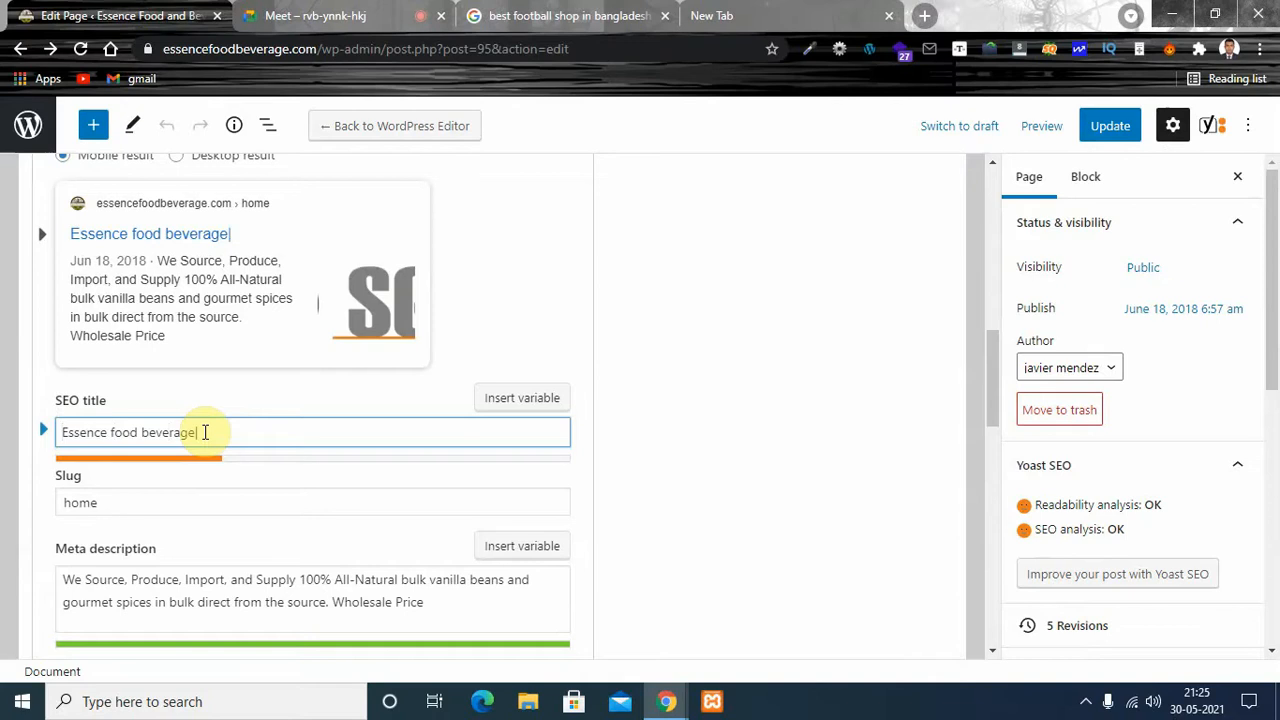
- Insert "The best |" before "Essence food beverage|" in the Home page's SEO title
{"action": "key", "text": "Home"}
{"action": "type", "text": "| "}
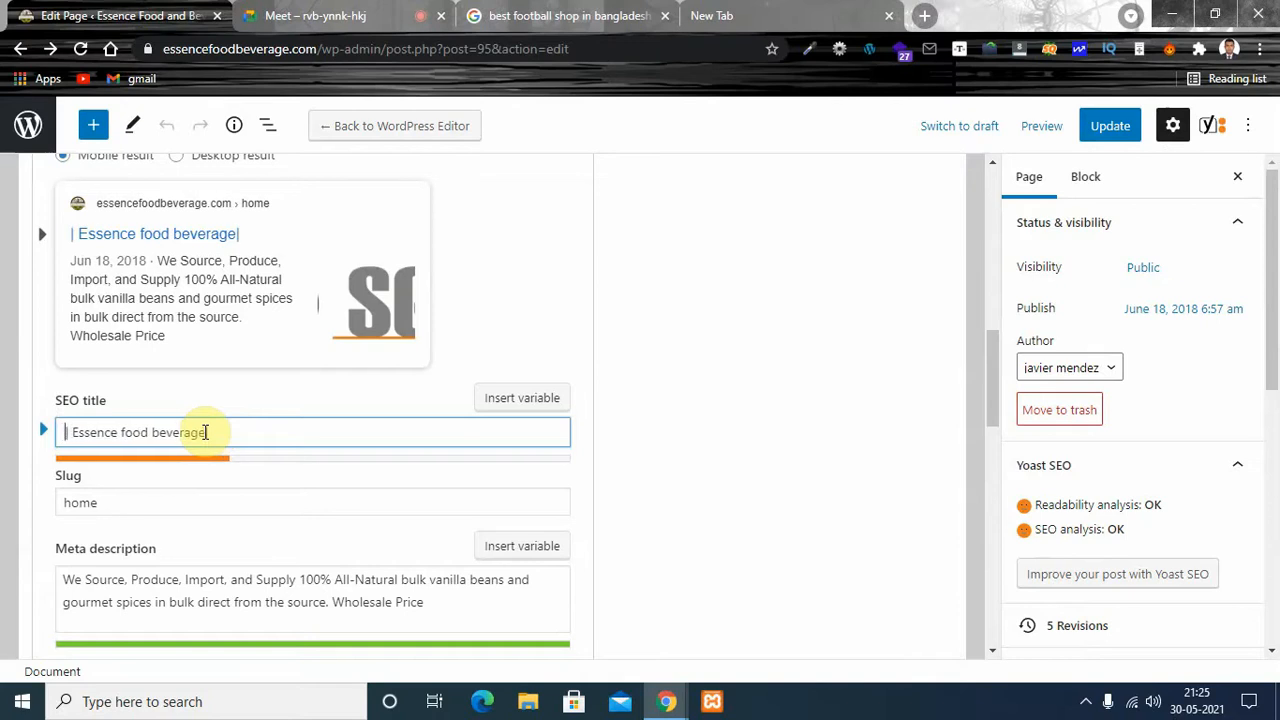
{"action": "type", "text": " Three"}
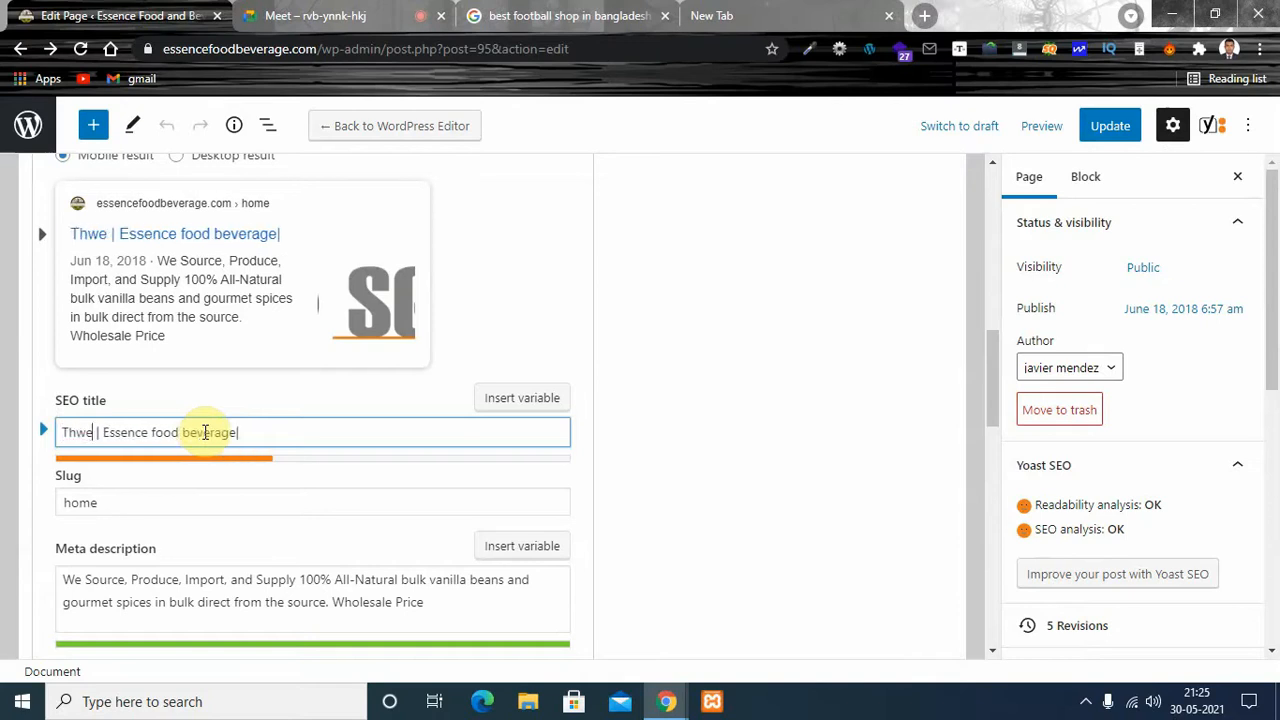
{"action": "key", "text": "BackSpace"}
{"action": "key", "text": "BackSpace"}
{"action": "key", "text": "BackSpace"}
{"action": "type", "text": "e "}
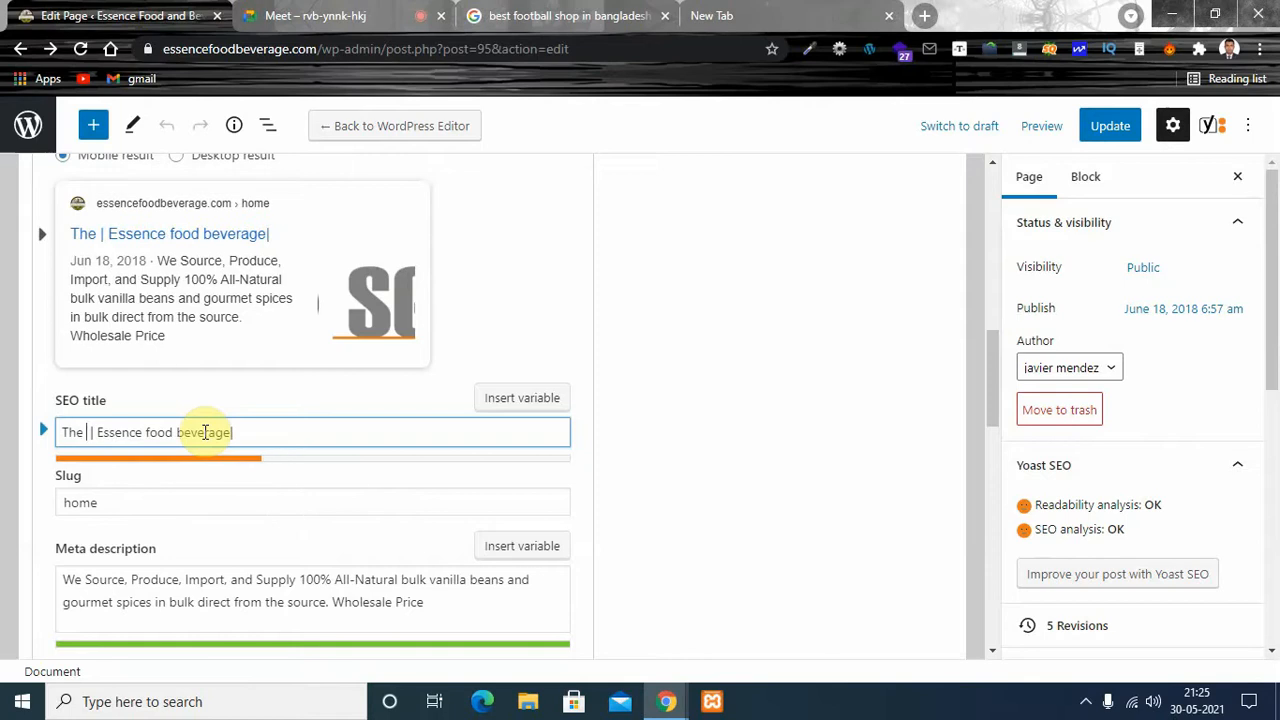
{"action": "type", "text": "best"}
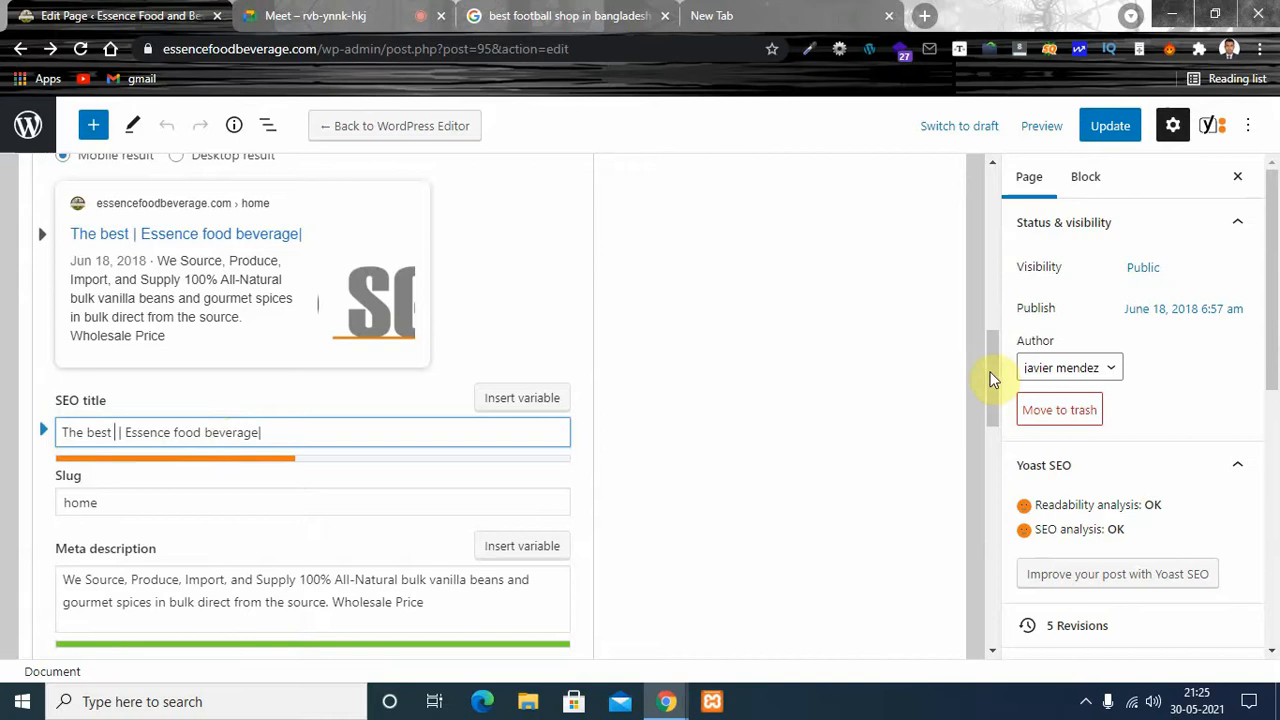
- Copy the focus keyphrase "vanilla beans in bulk" and paste it over "The best" in the SEO title
{"action": "left_click_drag", "start_coordinate": [989, 378], "coordinate": [989, 296]}
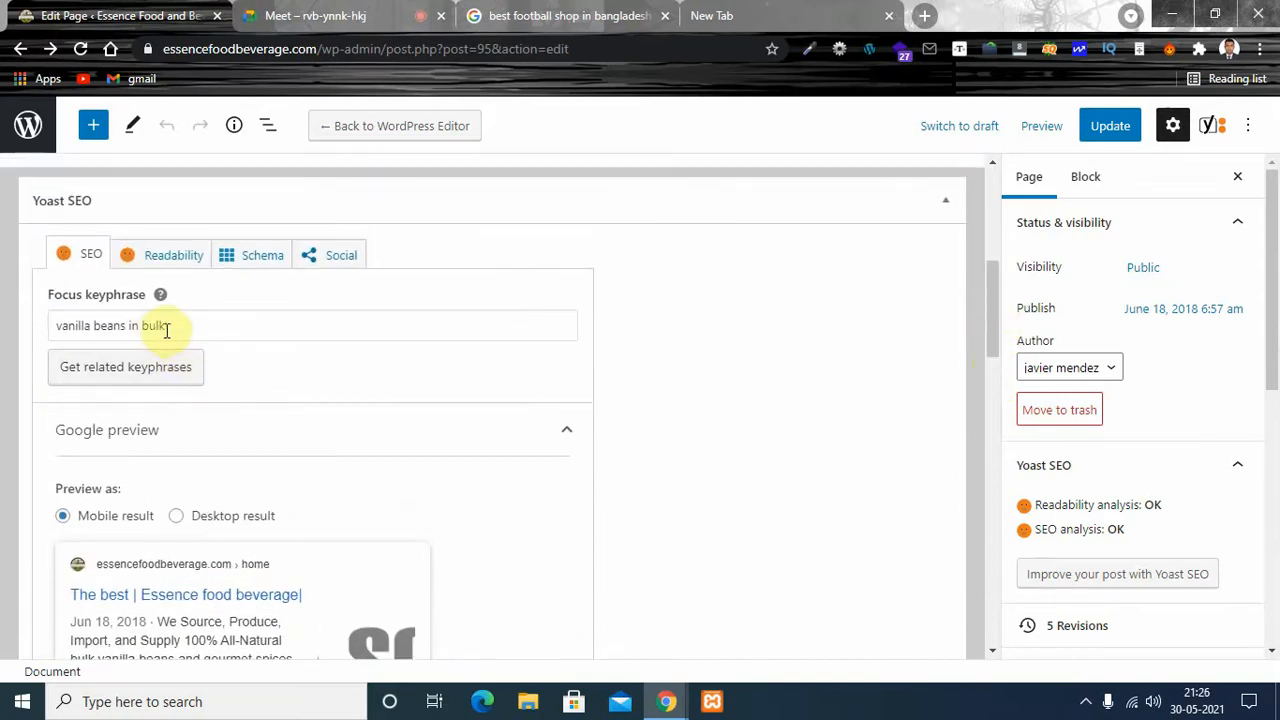
{"action": "left_click_drag", "start_coordinate": [166, 326], "coordinate": [52, 328]}
{"action": "left_click", "coordinate": [177, 323]}
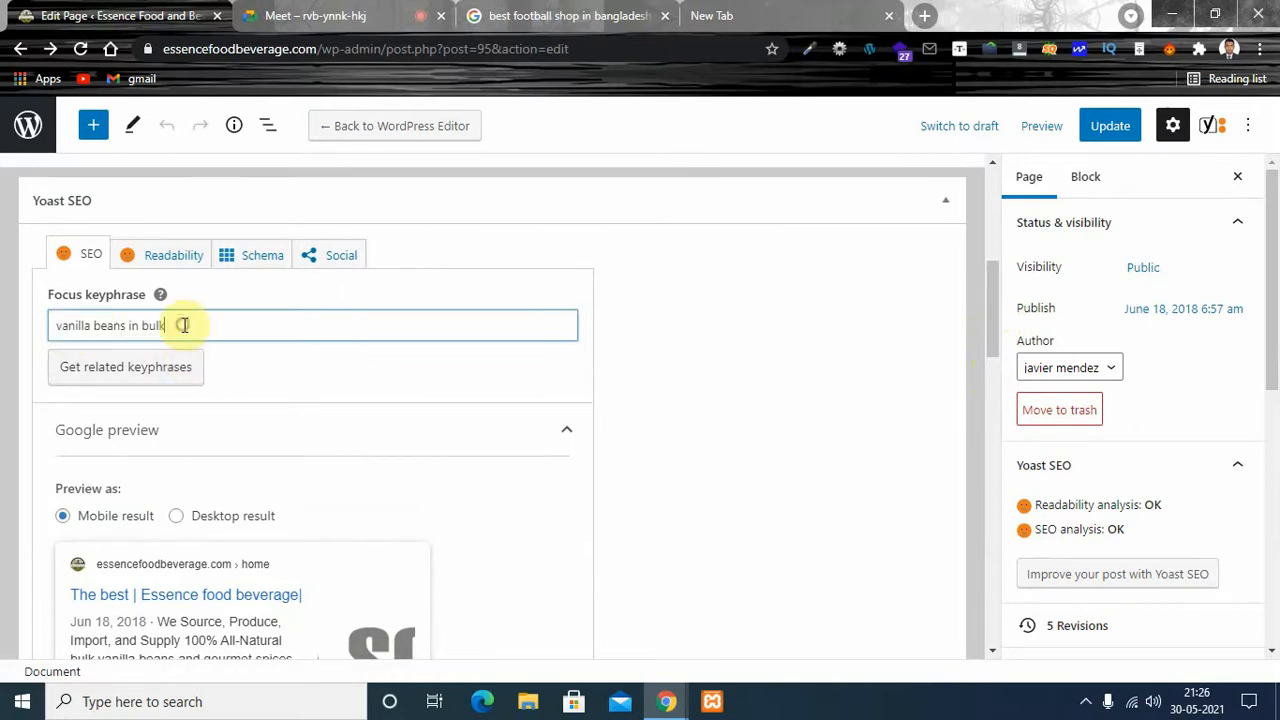
{"action": "left_click_drag", "start_coordinate": [172, 322], "coordinate": [2, 330]}
{"action": "key", "text": "ctrl+c"}
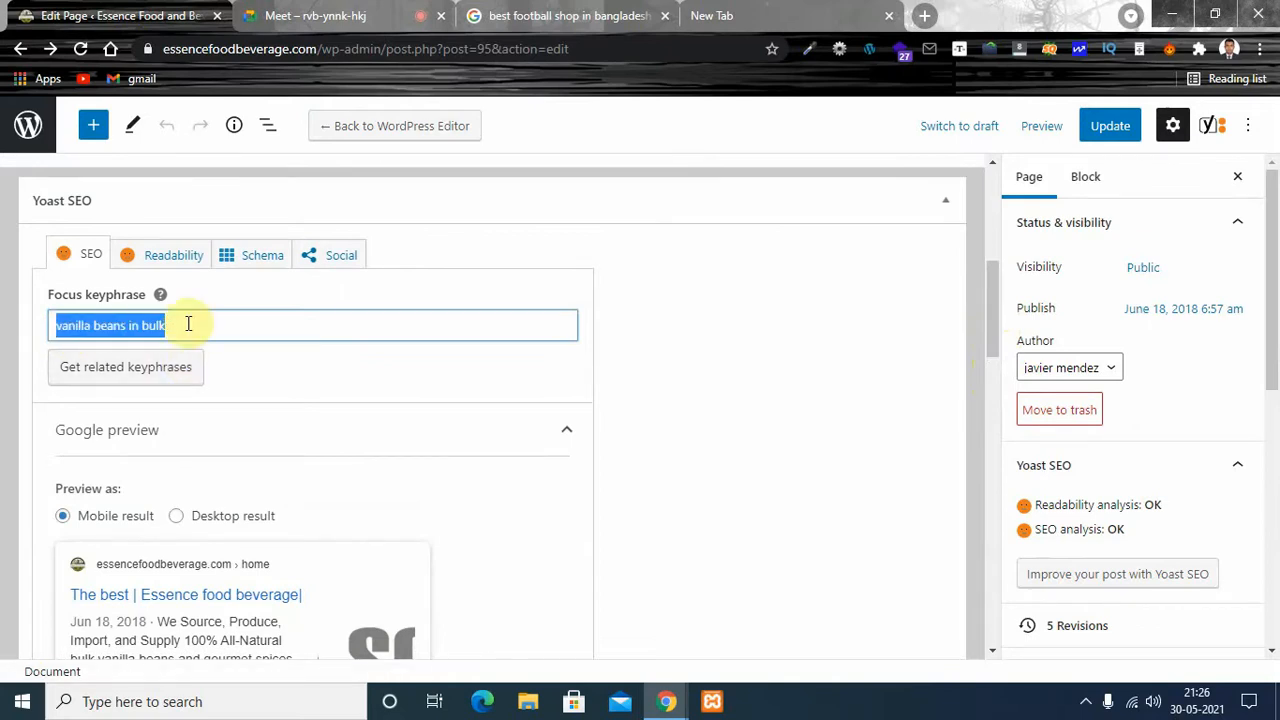
{"action": "left_click_drag", "start_coordinate": [994, 305], "coordinate": [985, 392]}
{"action": "left_click_drag", "start_coordinate": [111, 318], "coordinate": [23, 337]}
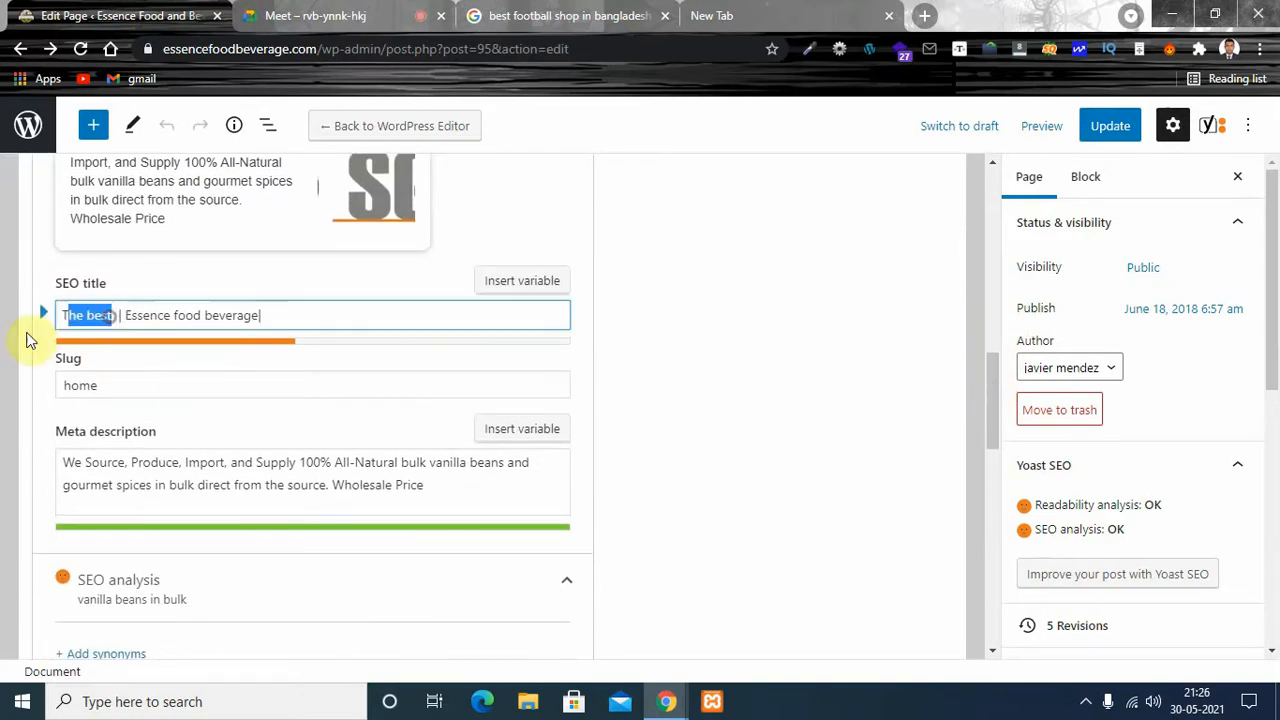
{"action": "key", "text": "ctrl+v"}
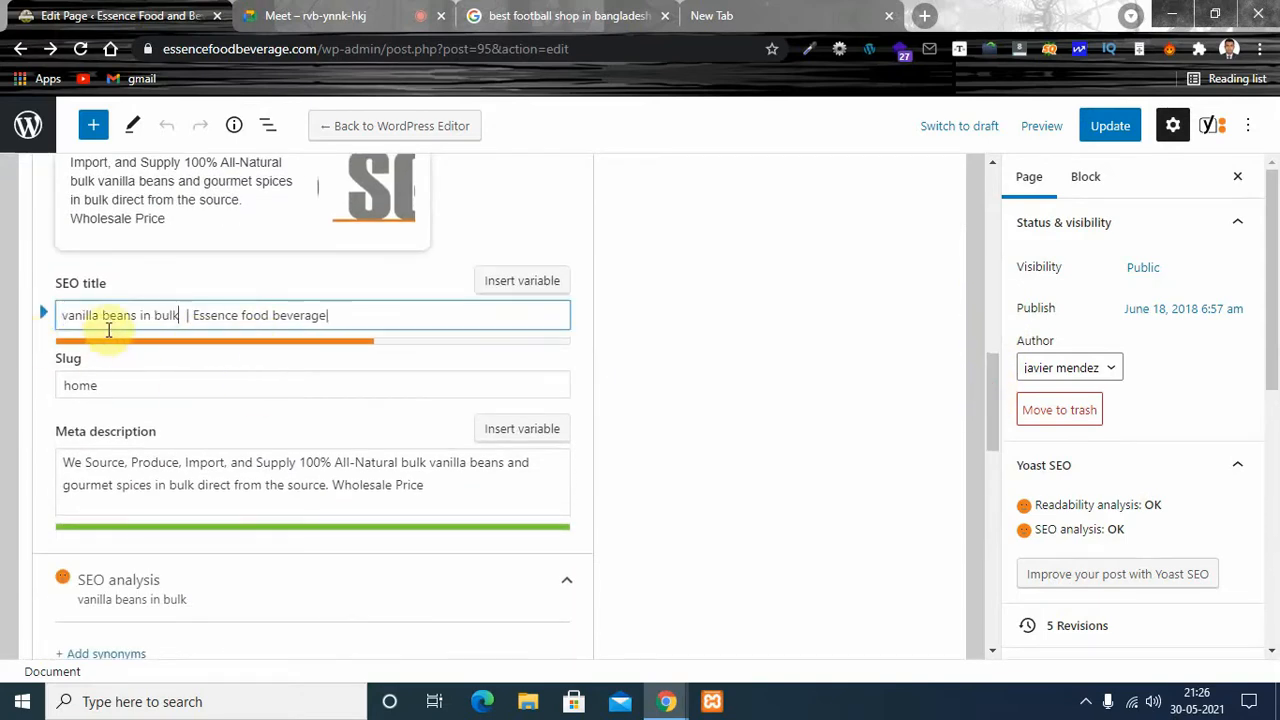
{"action": "left_click", "coordinate": [176, 317]}
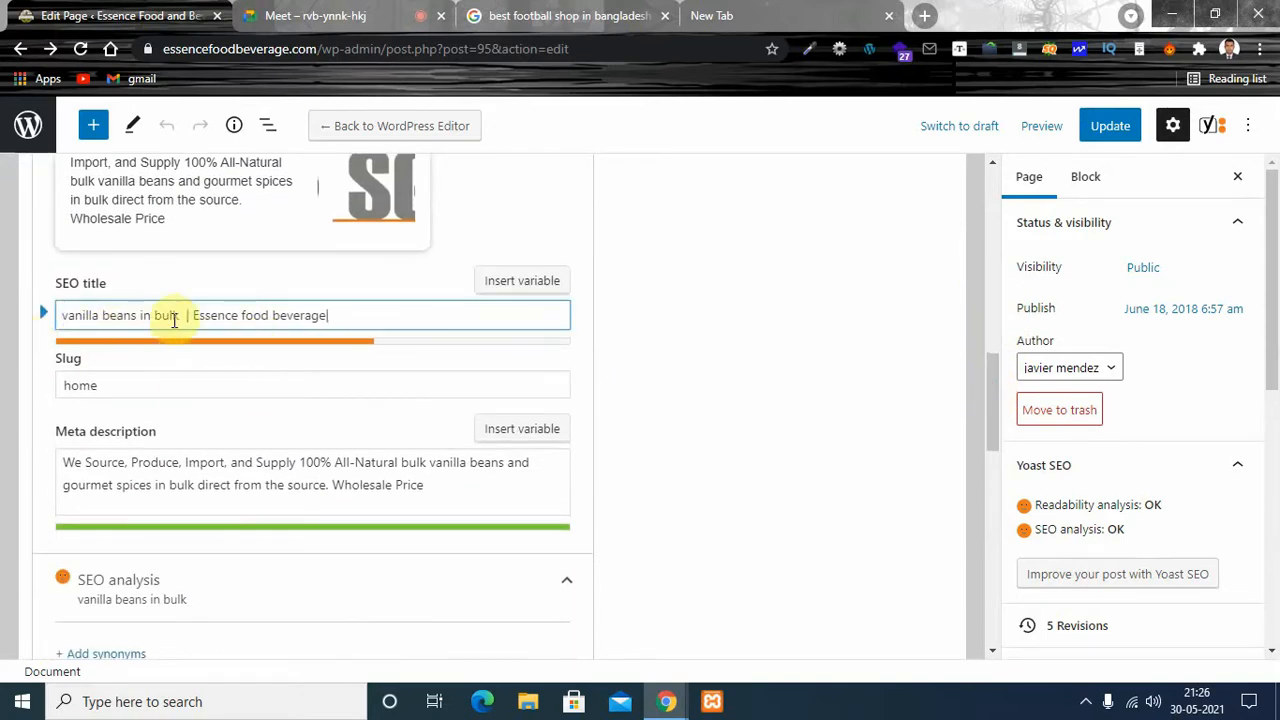
{"action": "left_click", "coordinate": [340, 316]}
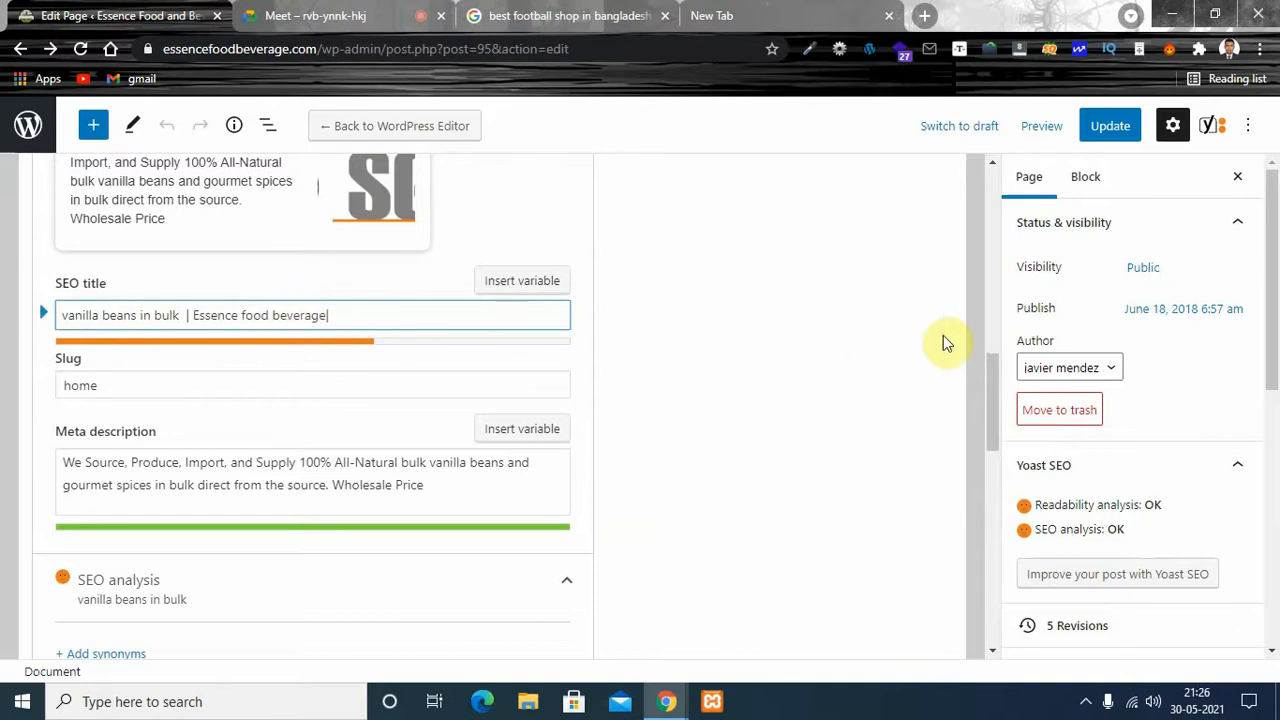
- Move "vanilla beans in bulk" behind "Essence food beverage|" in the SEO title and close it with a "|" separator
{"action": "left_click_drag", "start_coordinate": [992, 373], "coordinate": [988, 344]}
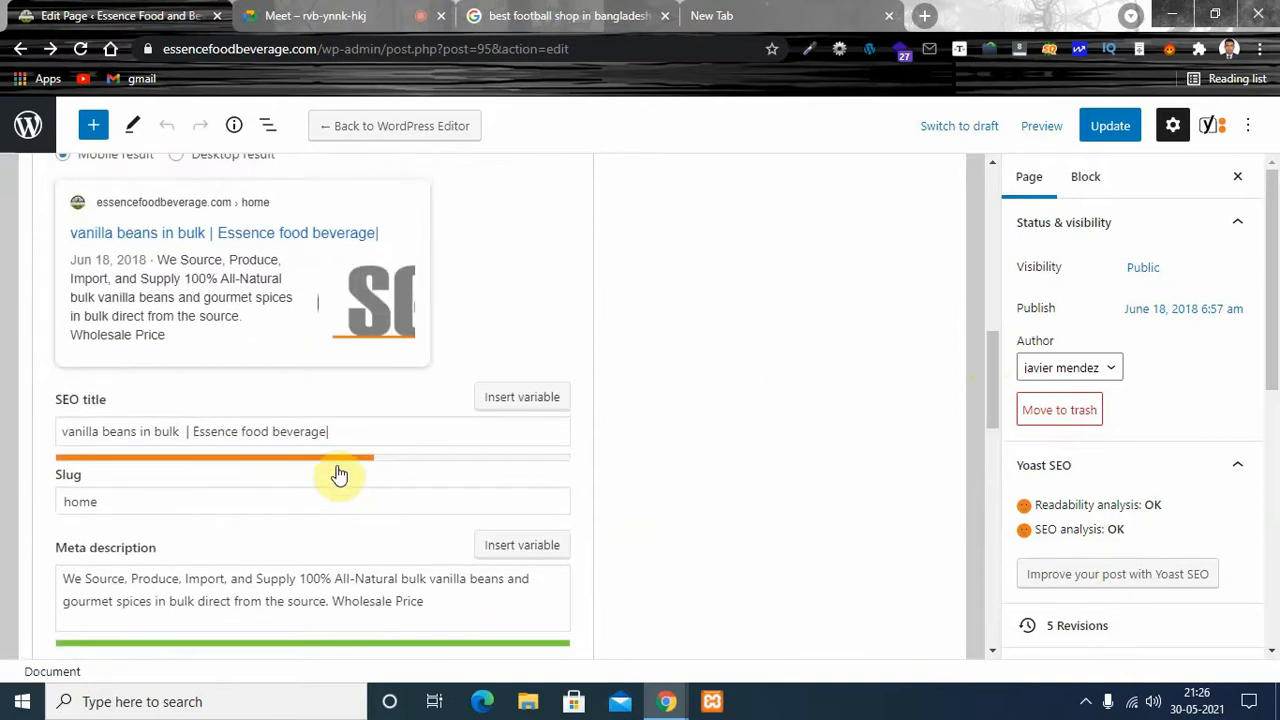
{"action": "left_click", "coordinate": [67, 432]}
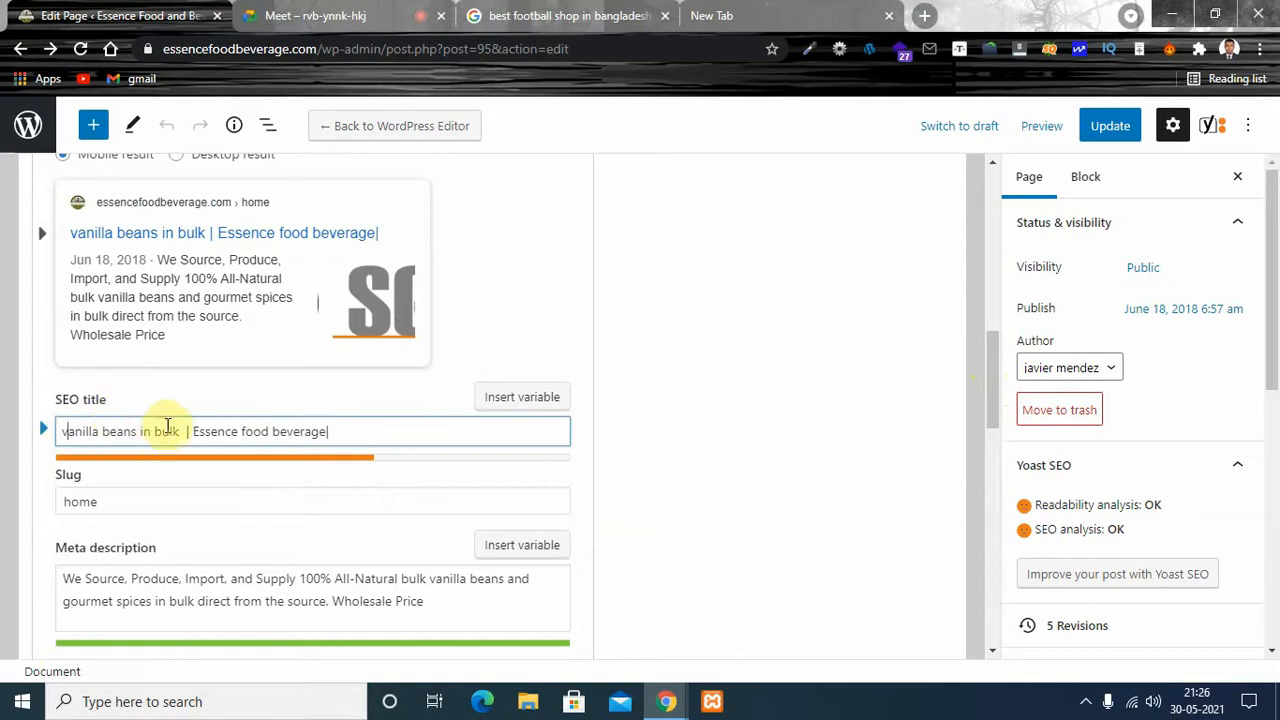
{"action": "left_click_drag", "start_coordinate": [183, 429], "coordinate": [8, 437]}
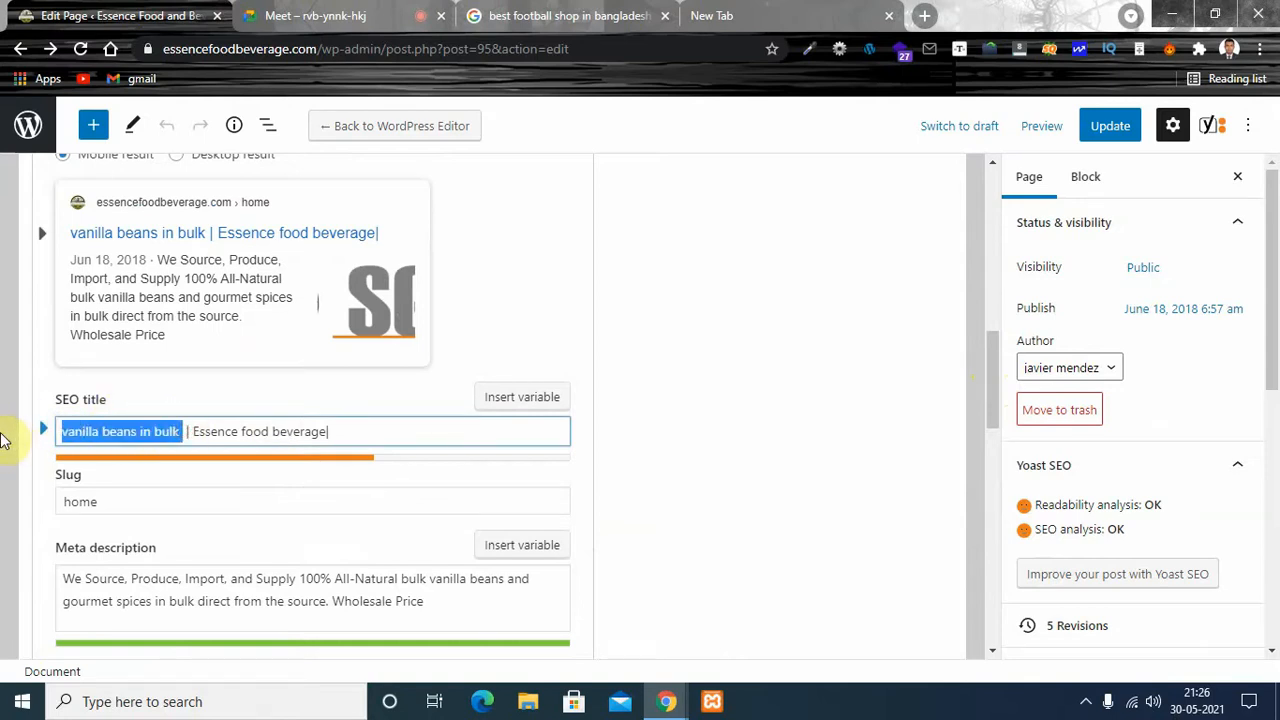
{"action": "key", "text": "ctrl+x"}
{"action": "left_click", "coordinate": [223, 430]}
{"action": "key", "text": "ctrl+v"}
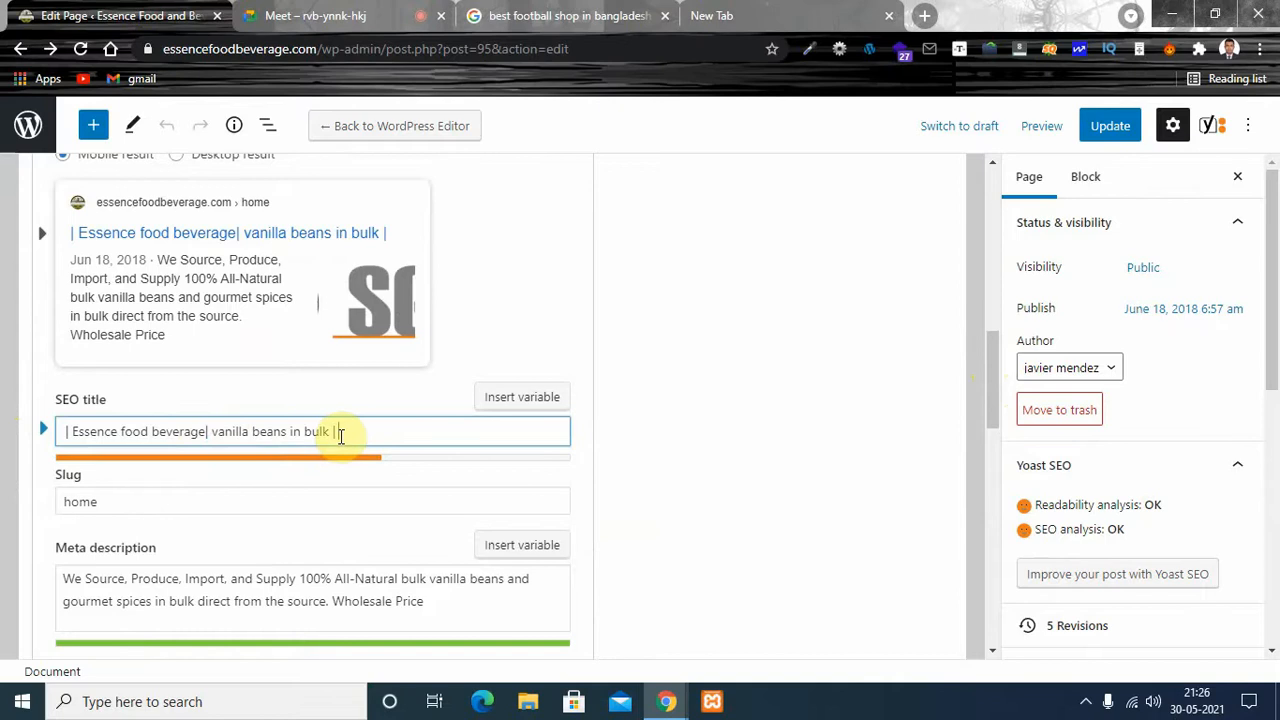
- Append the website address "essencefoodbeverage.com" to the end of the SEO title
{"action": "type", "text": "esse"}
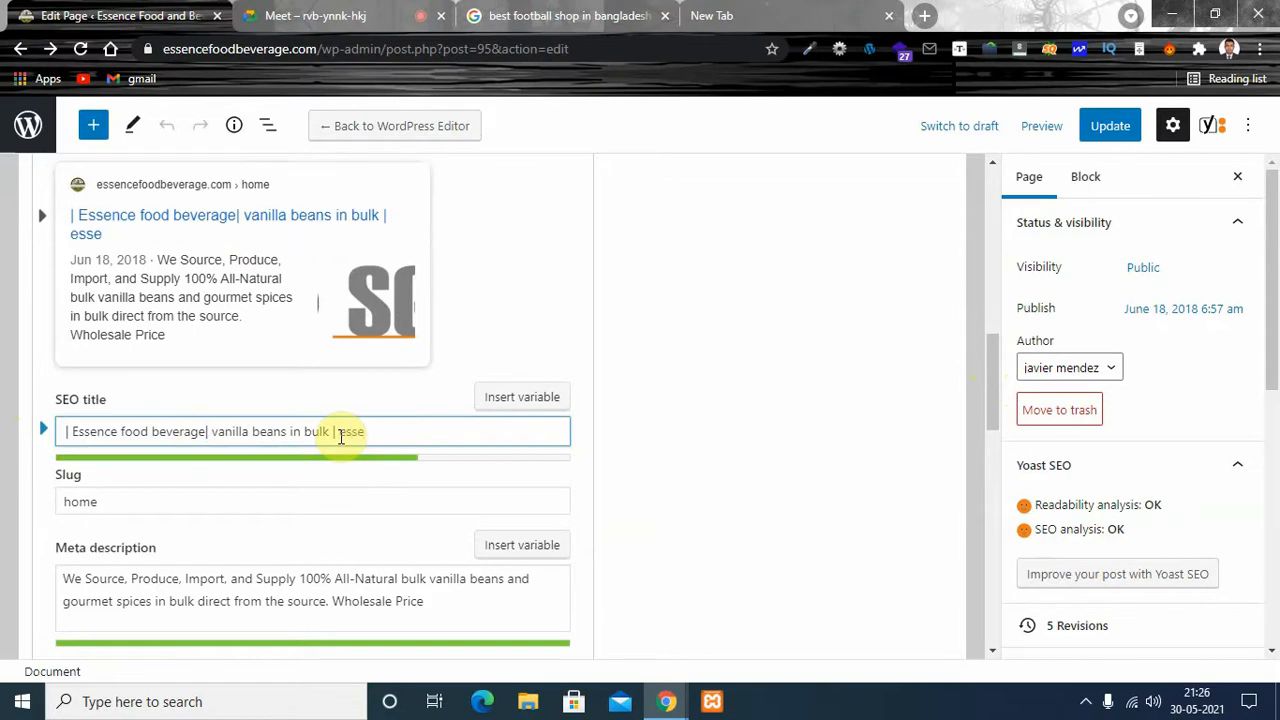
{"action": "type", "text": "ncefood"}
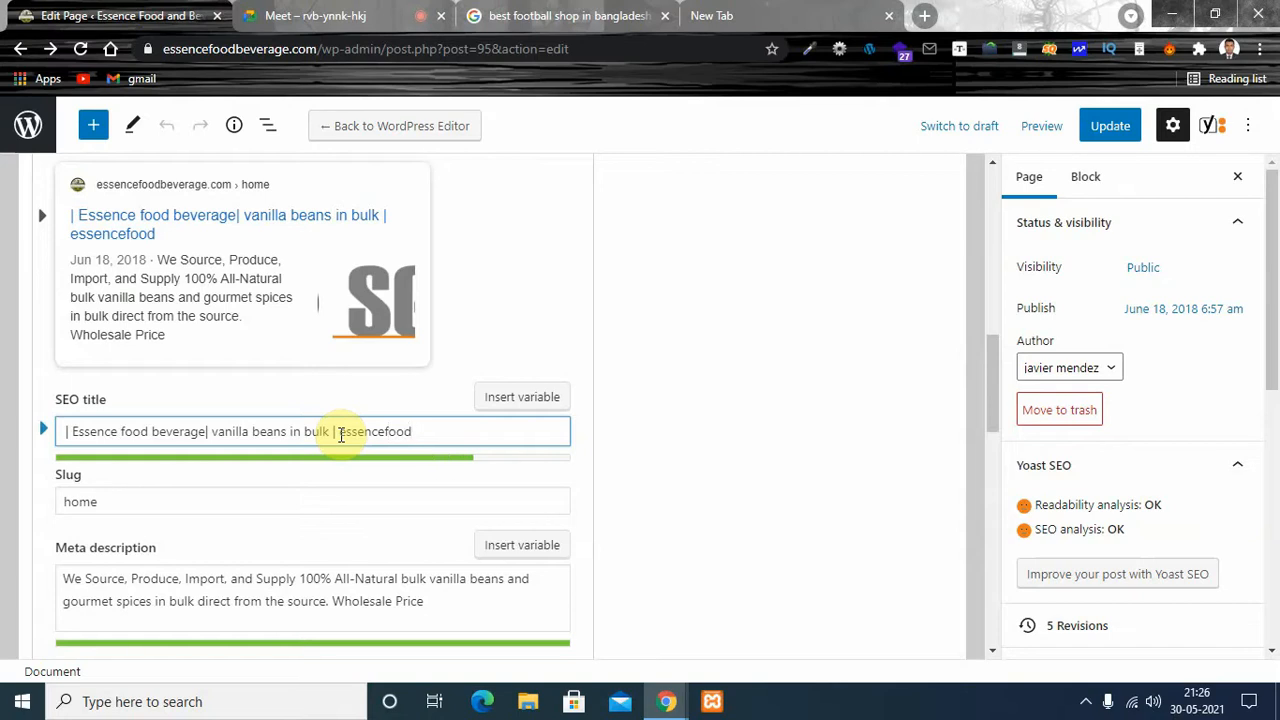
{"action": "type", "text": "beverage"}
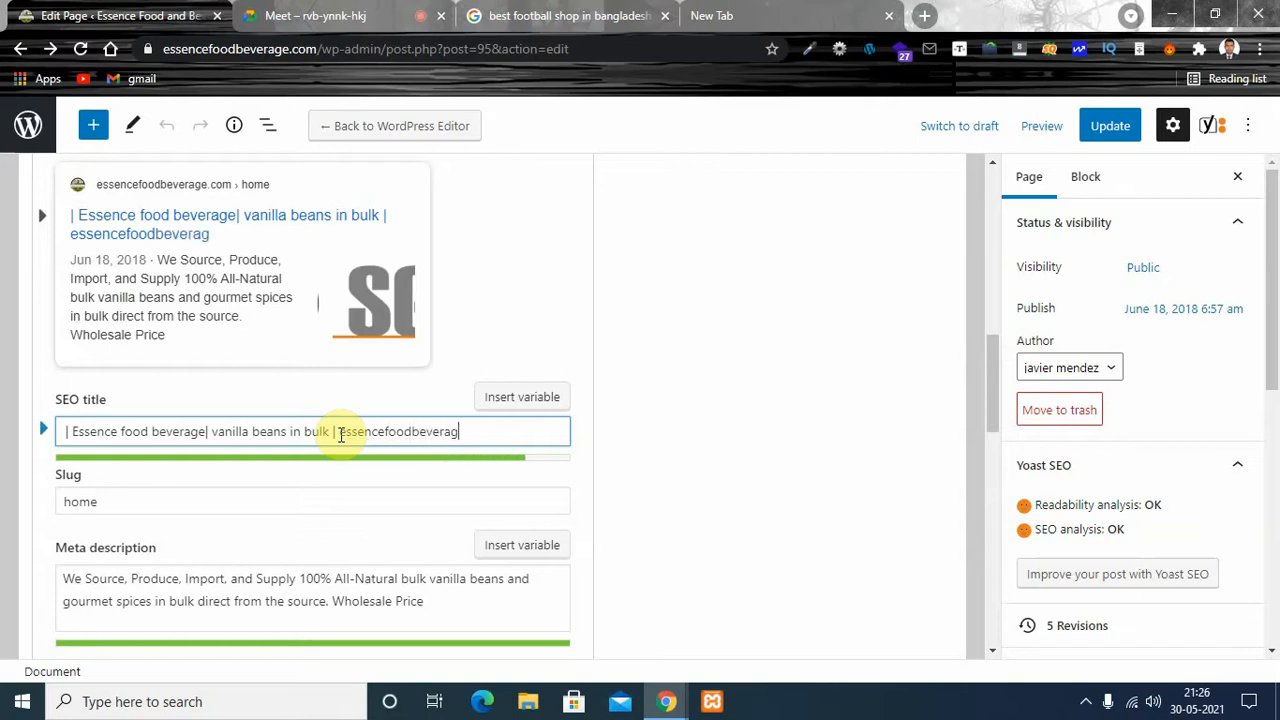
{"action": "type", "text": ".com"}
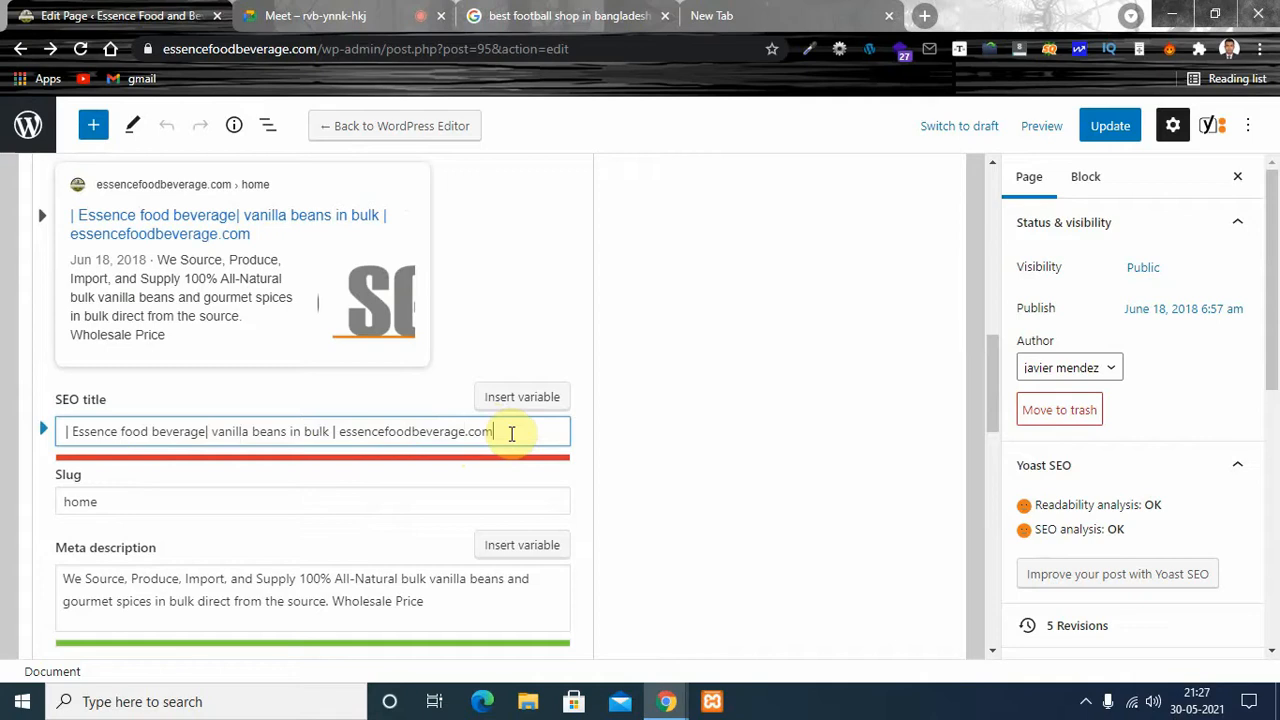
- Shorten the SEO title by removing the spaces around its leading "|", keeping "essencefoodbeverage.com" complete at the end
{"action": "key", "text": "BackSpace"}
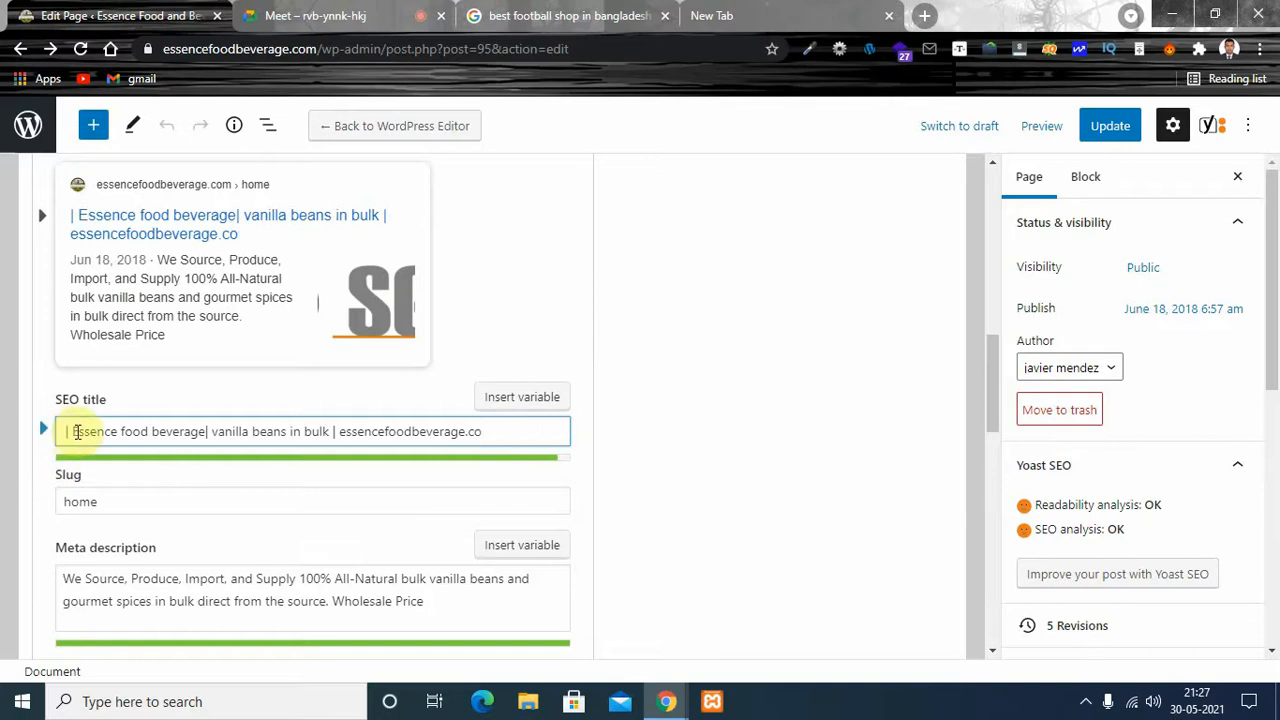
{"action": "key", "text": "BackSpace"}
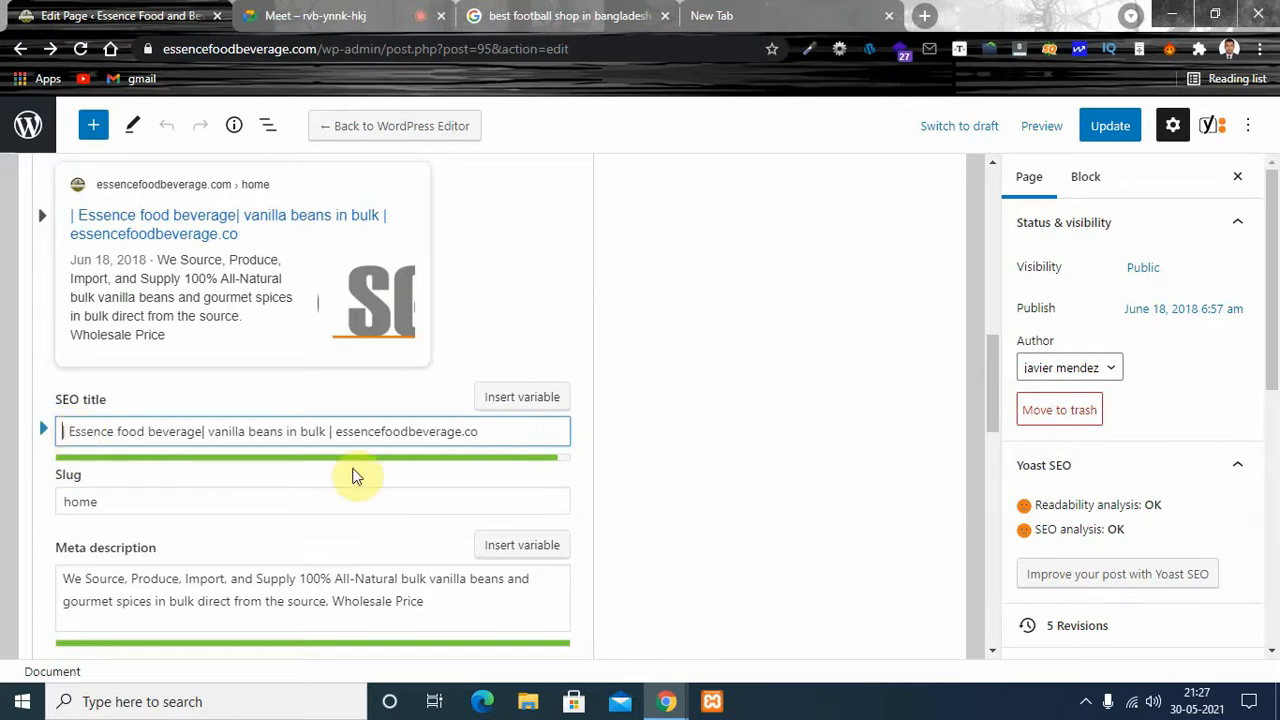
{"action": "type", "text": "m"}
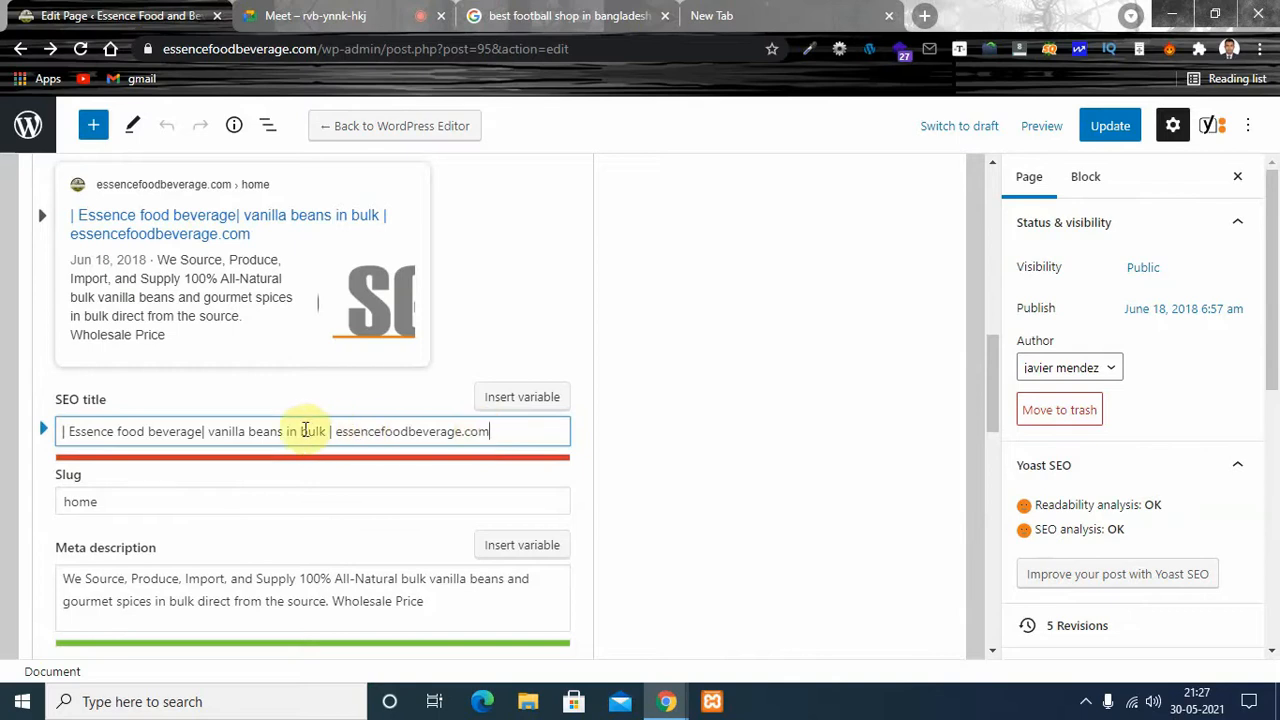
{"action": "left_click", "coordinate": [61, 436]}
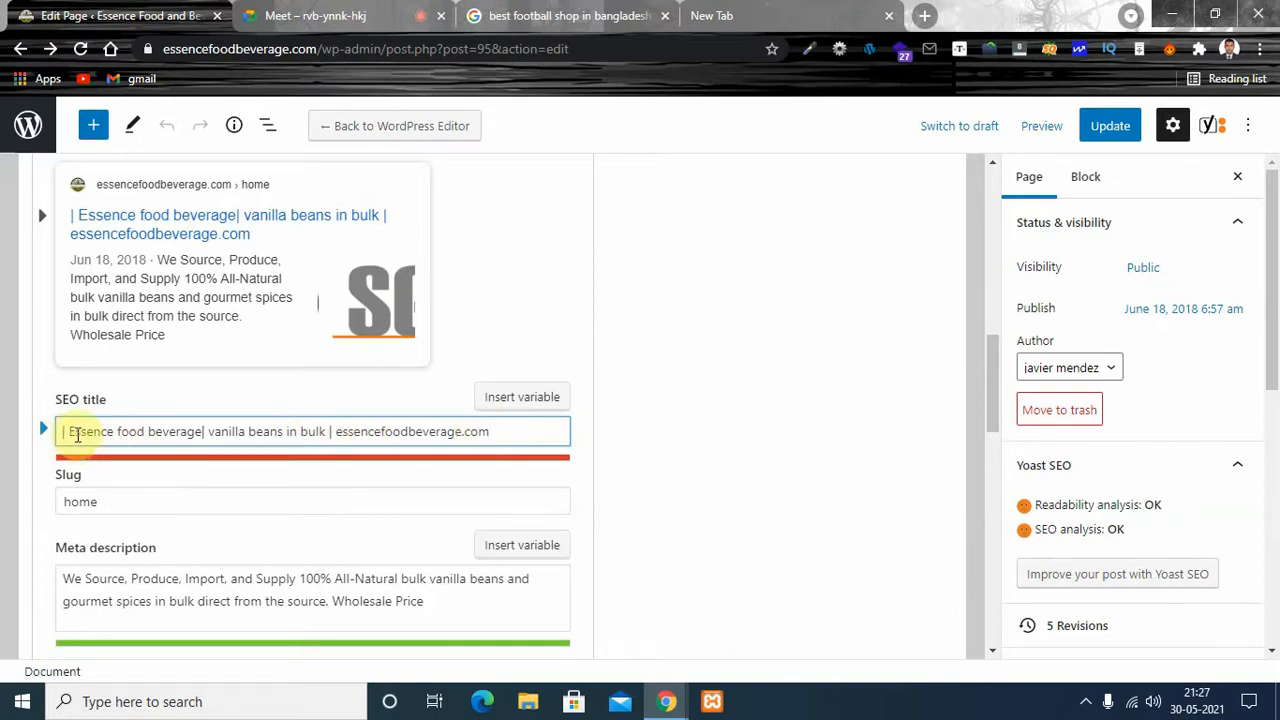
{"action": "left_click", "coordinate": [65, 431]}
{"action": "key", "text": "Delete"}
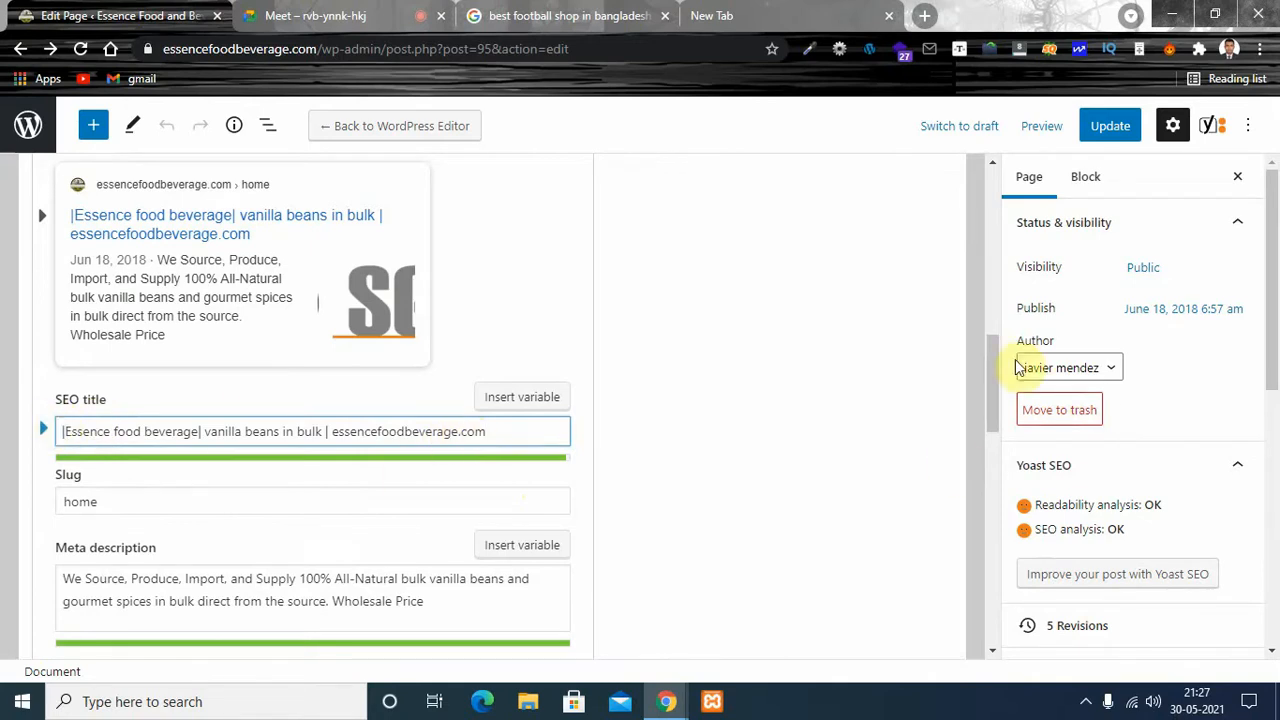
- Go to the Home page's slug, look at the Google results for "best football shop in bangladesh", and return to the page editor
{"action": "left_click_drag", "start_coordinate": [994, 349], "coordinate": [990, 368]}
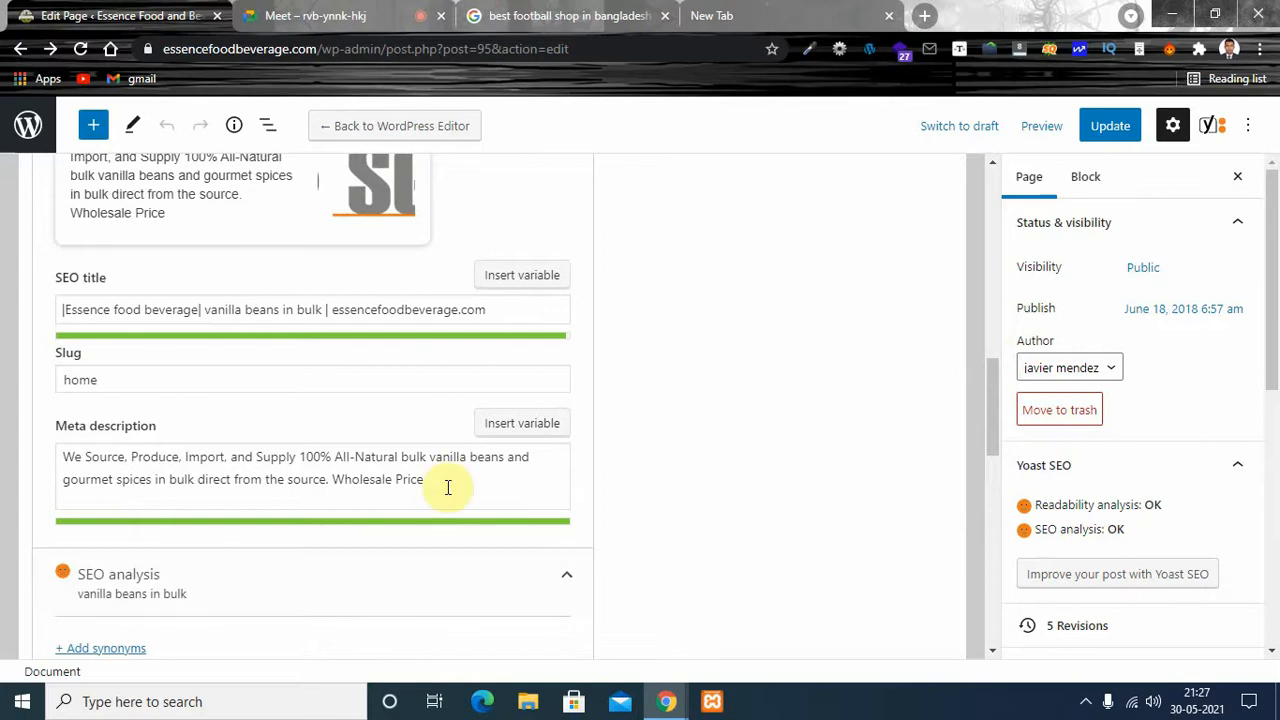
{"action": "left_click_drag", "start_coordinate": [991, 369], "coordinate": [991, 390]}
{"action": "left_click", "coordinate": [157, 283]}
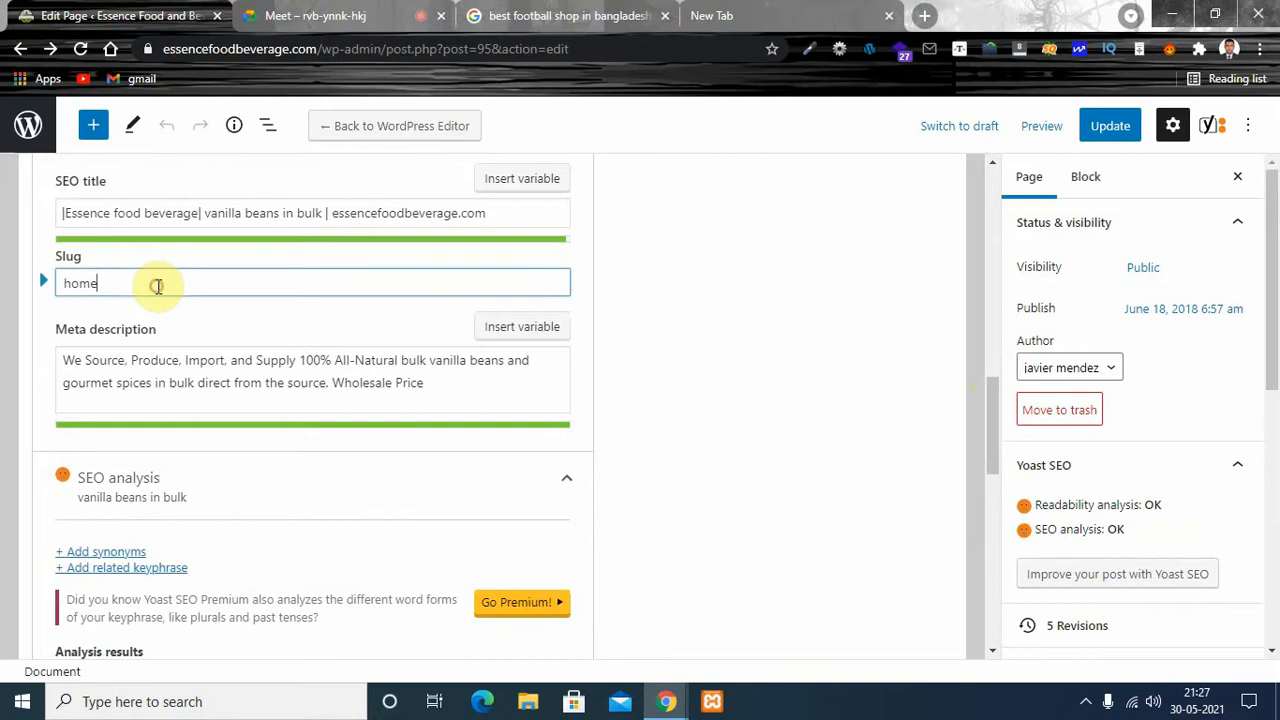
{"action": "left_click", "coordinate": [543, 17]}
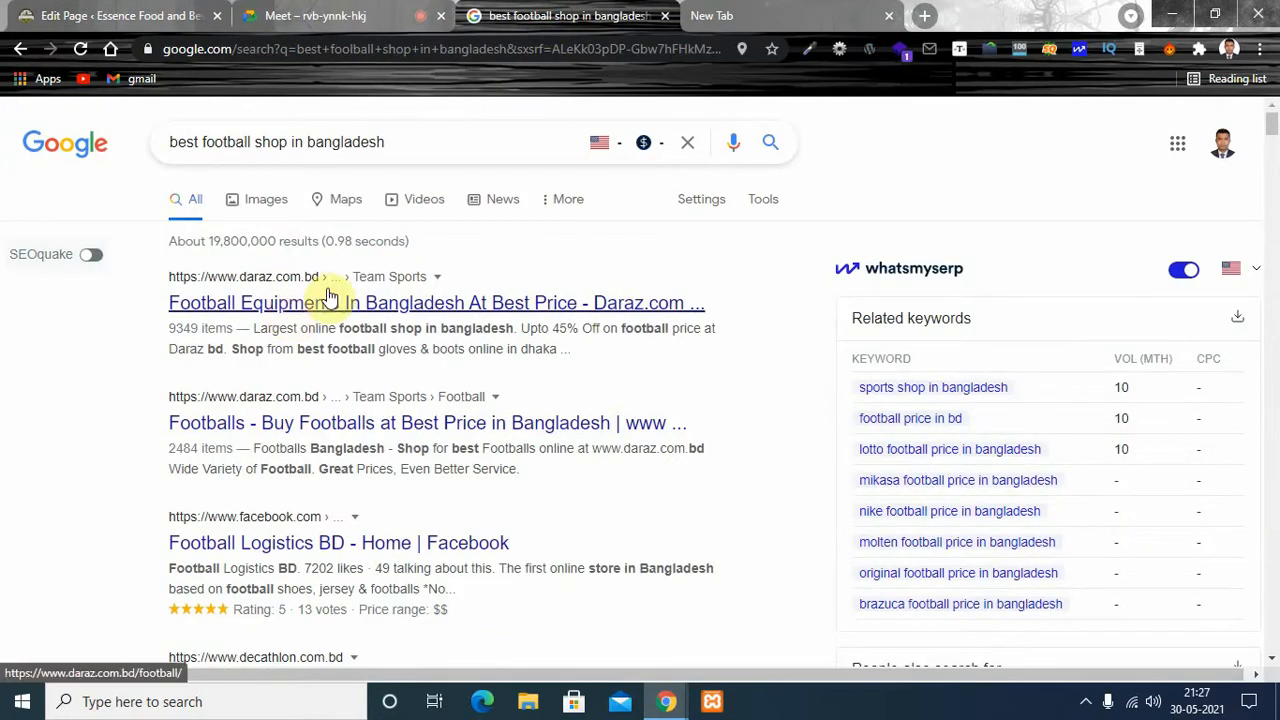
{"action": "left_click", "coordinate": [800, 17]}
{"action": "left_click", "coordinate": [94, 12]}
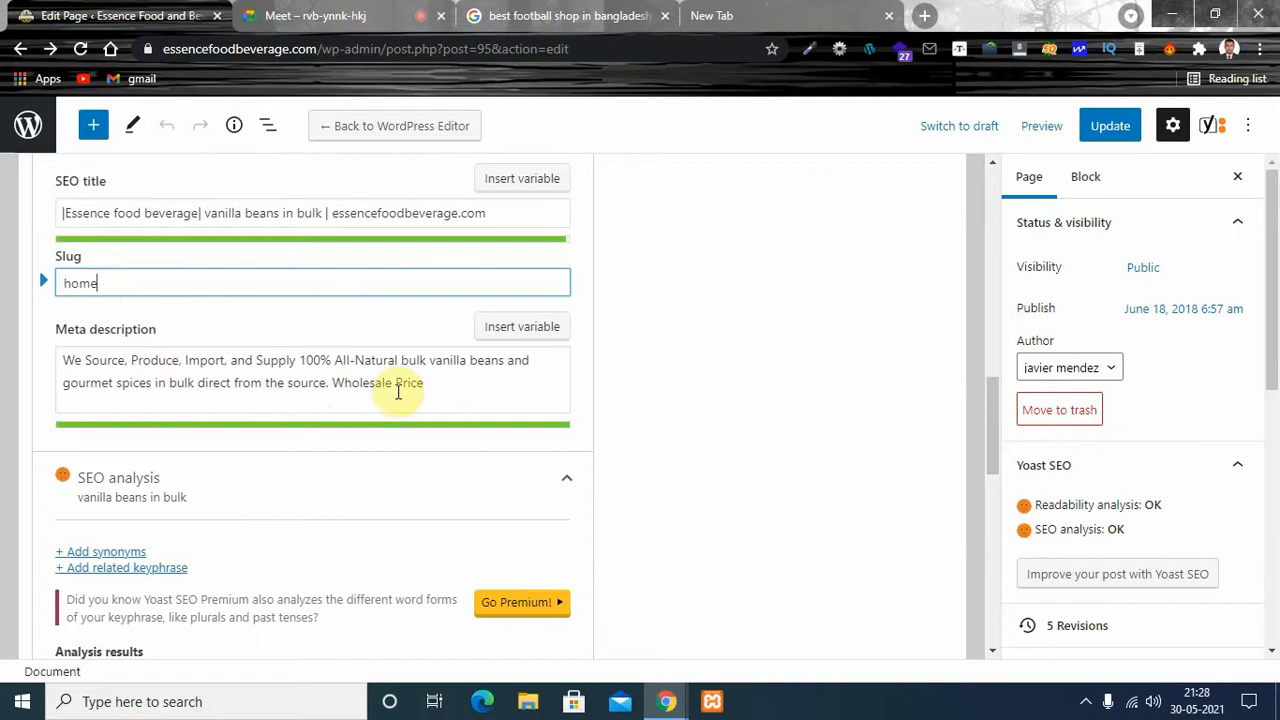
- Try extending the meta description with extra characters after "Wholesale Price"
{"action": "left_click_drag", "start_coordinate": [456, 388], "coordinate": [31, 343]}
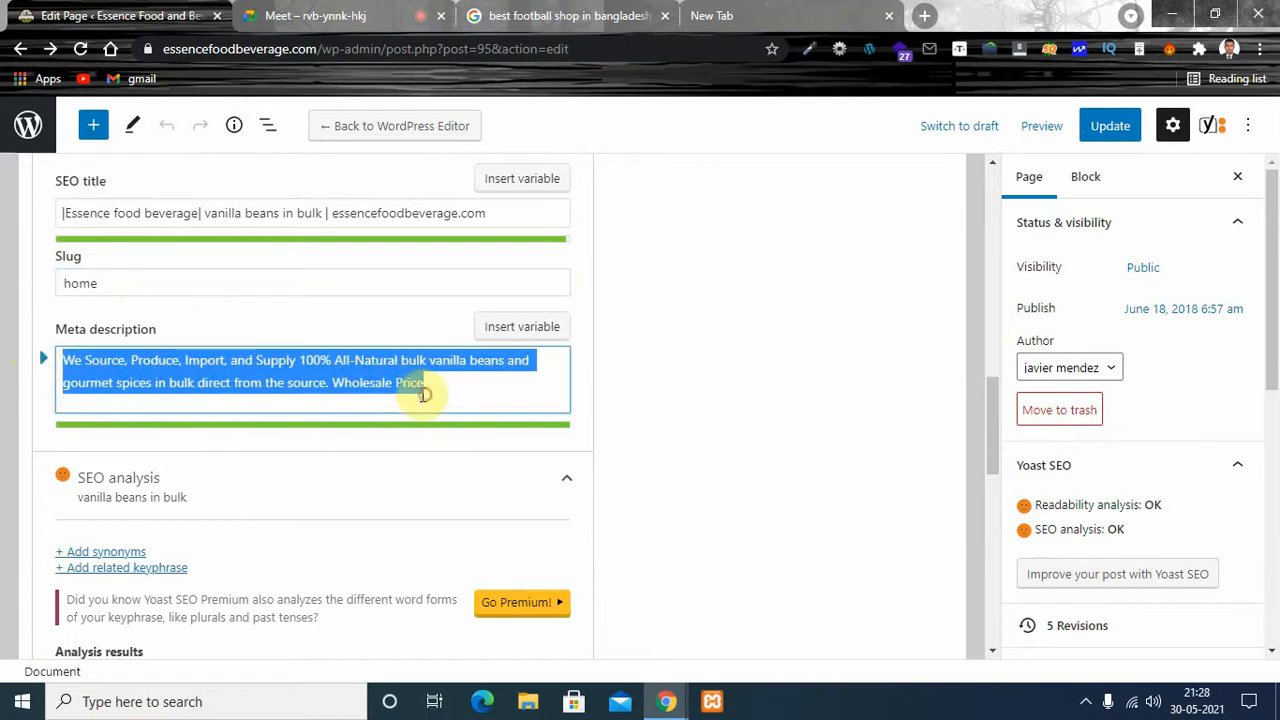
{"action": "left_click", "coordinate": [270, 388]}
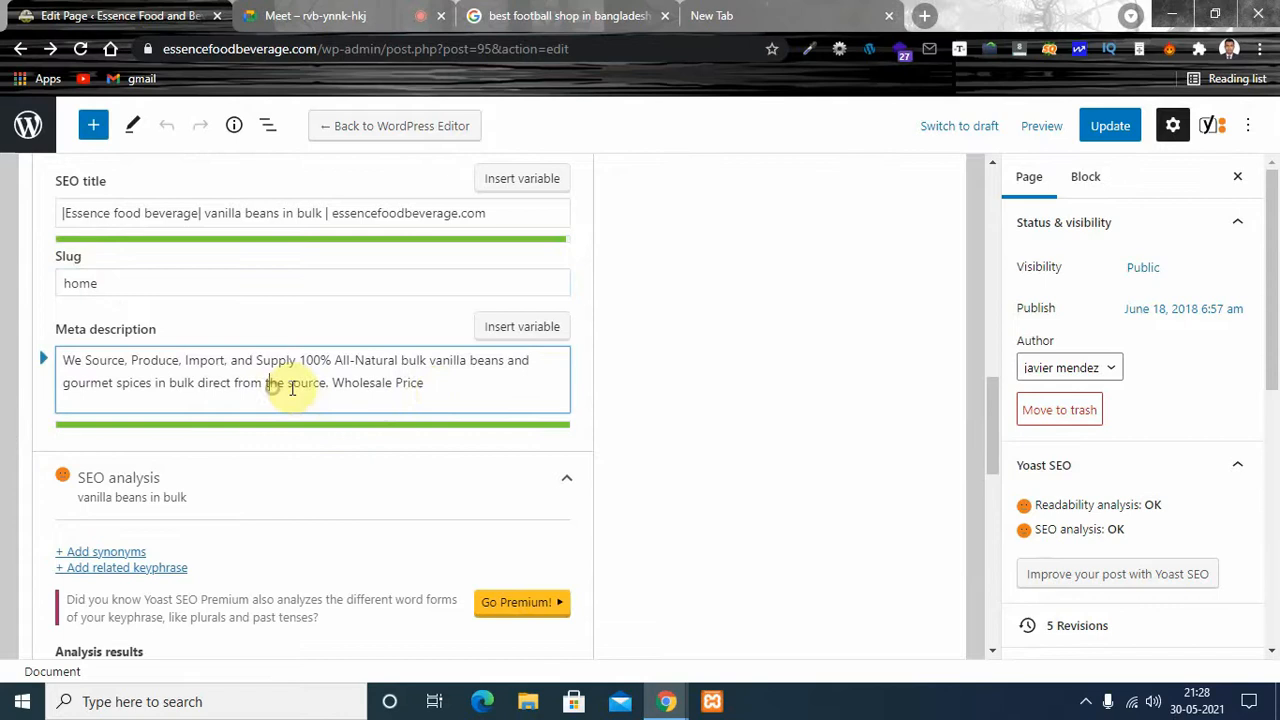
{"action": "left_click", "coordinate": [432, 389]}
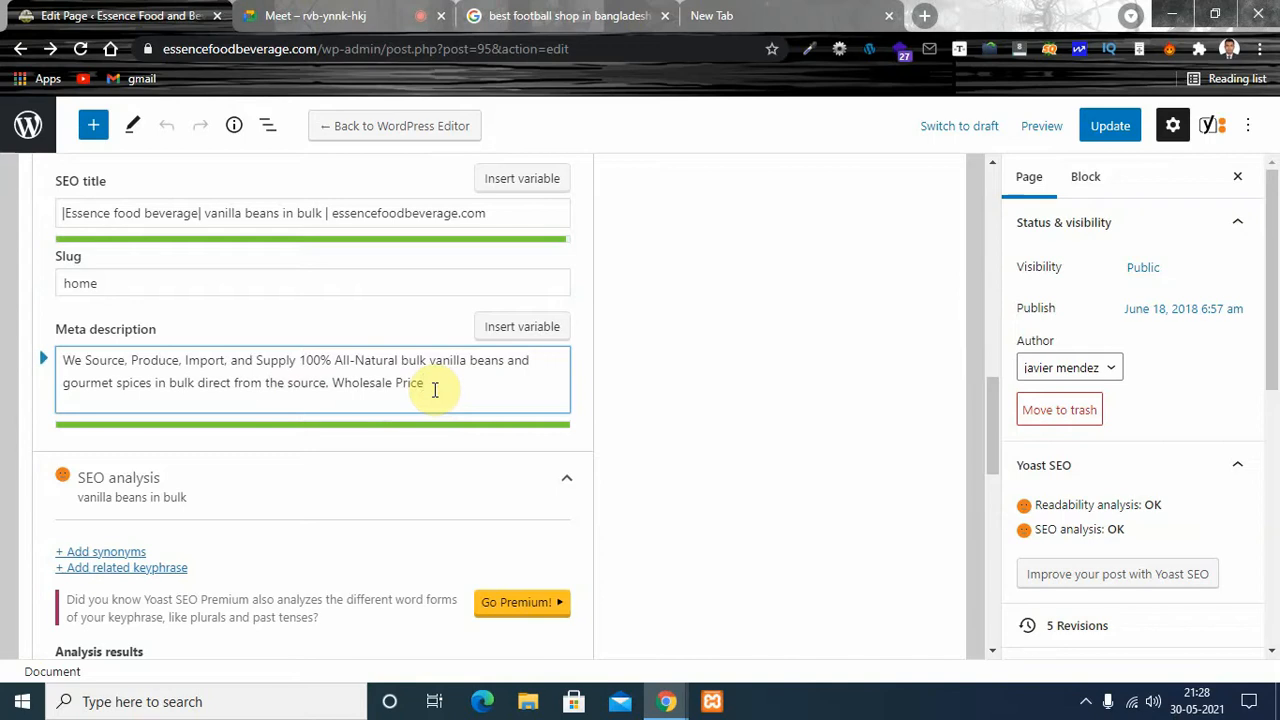
{"action": "type", "text": "."}
{"action": "key", "text": "BackSpace"}
{"action": "type", "text": "ice..kguguyf86"}
{"action": "key", "text": "BackSpace"}
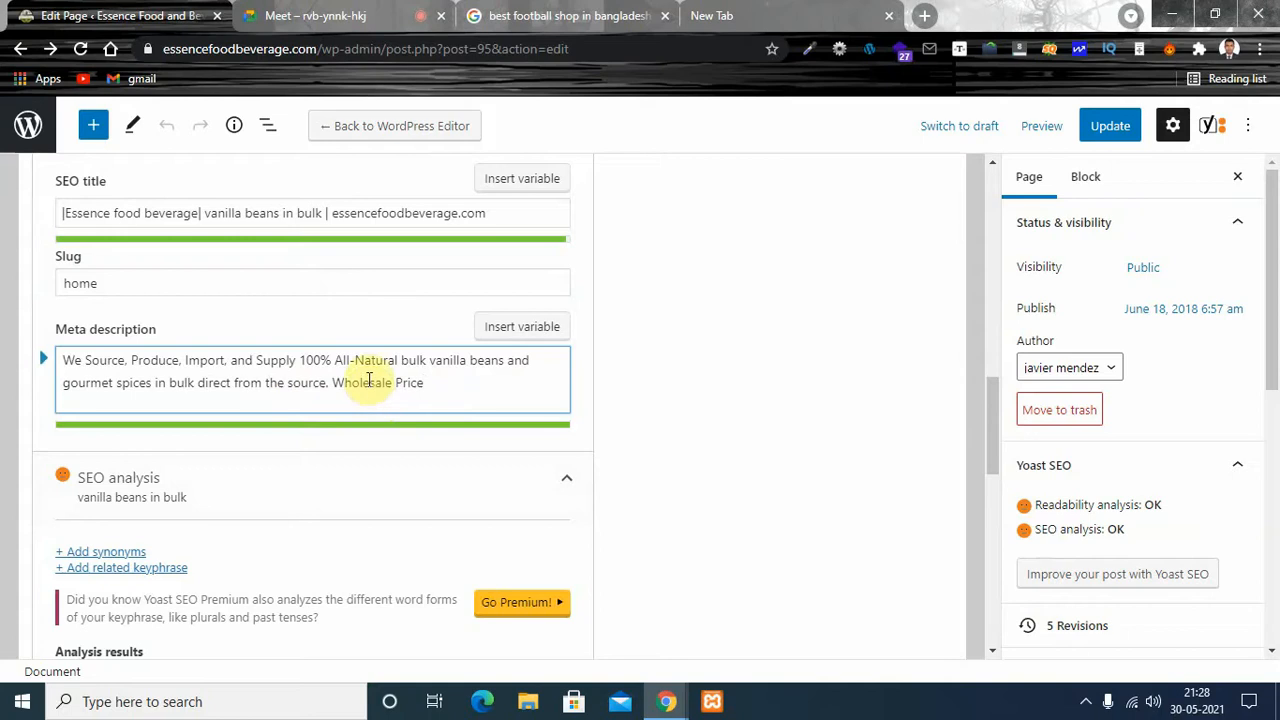
- Examine how the meta description uses the keyphrase words, highlighting "bulk vanilla beans"
{"action": "left_click", "coordinate": [399, 360]}
{"action": "left_click_drag", "start_coordinate": [448, 365], "coordinate": [491, 359]}
{"action": "left_click", "coordinate": [445, 364]}
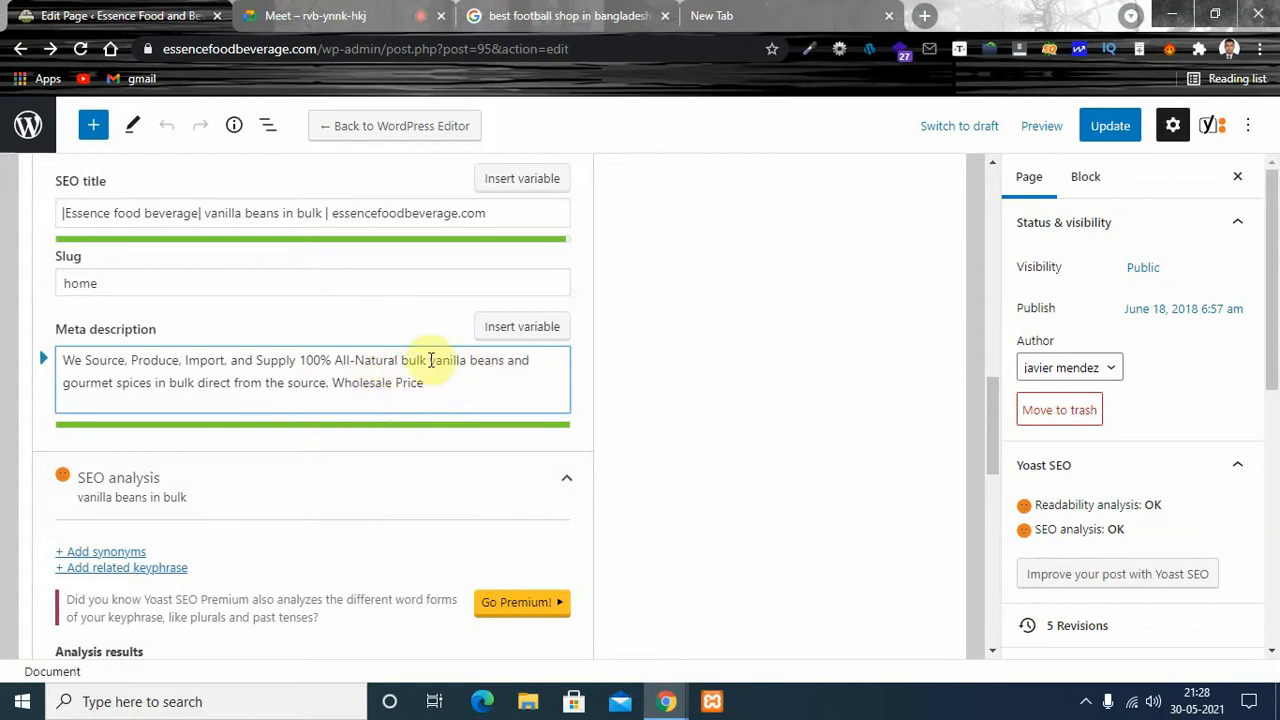
{"action": "left_click_drag", "start_coordinate": [401, 360], "coordinate": [308, 379]}
{"action": "left_click", "coordinate": [271, 378]}
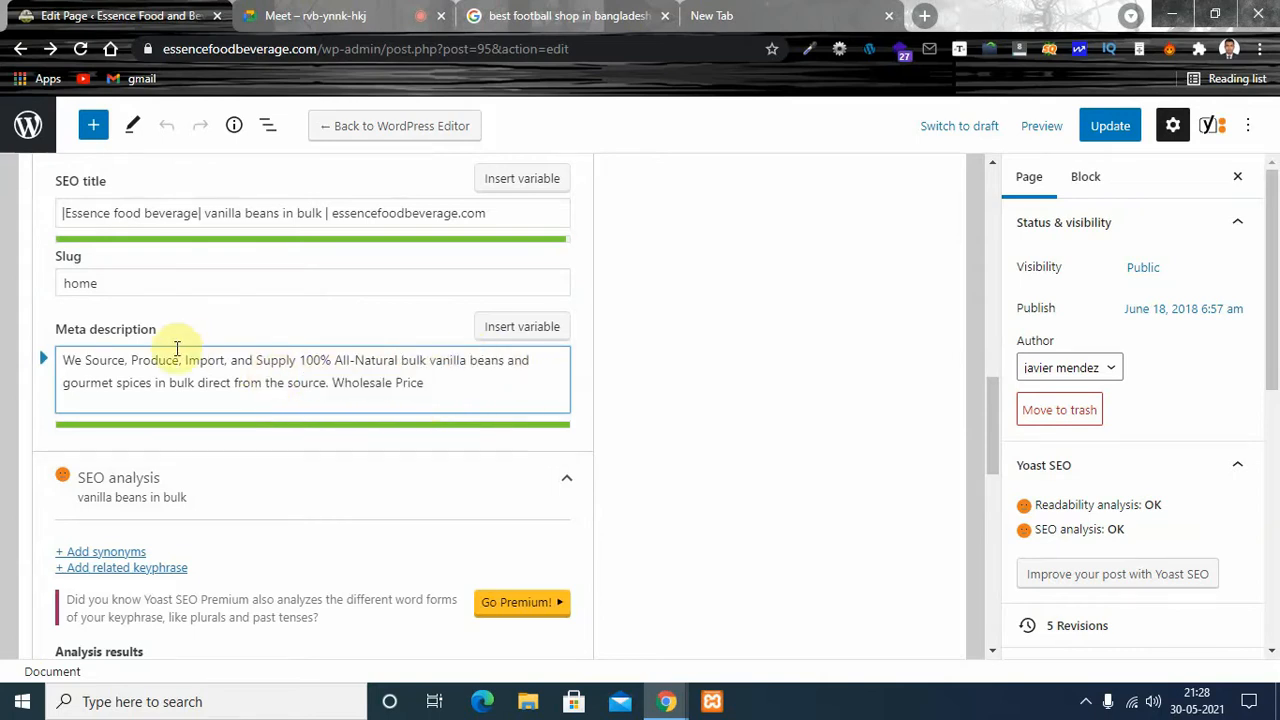
{"action": "mouse_move", "coordinate": [413, 360]}
{"action": "left_mouse_down"}
{"action": "mouse_move", "coordinate": [491, 363]}
{"action": "mouse_move", "coordinate": [403, 361]}
{"action": "mouse_move", "coordinate": [423, 360]}
{"action": "left_mouse_up"}
{"action": "left_click", "coordinate": [517, 363]}
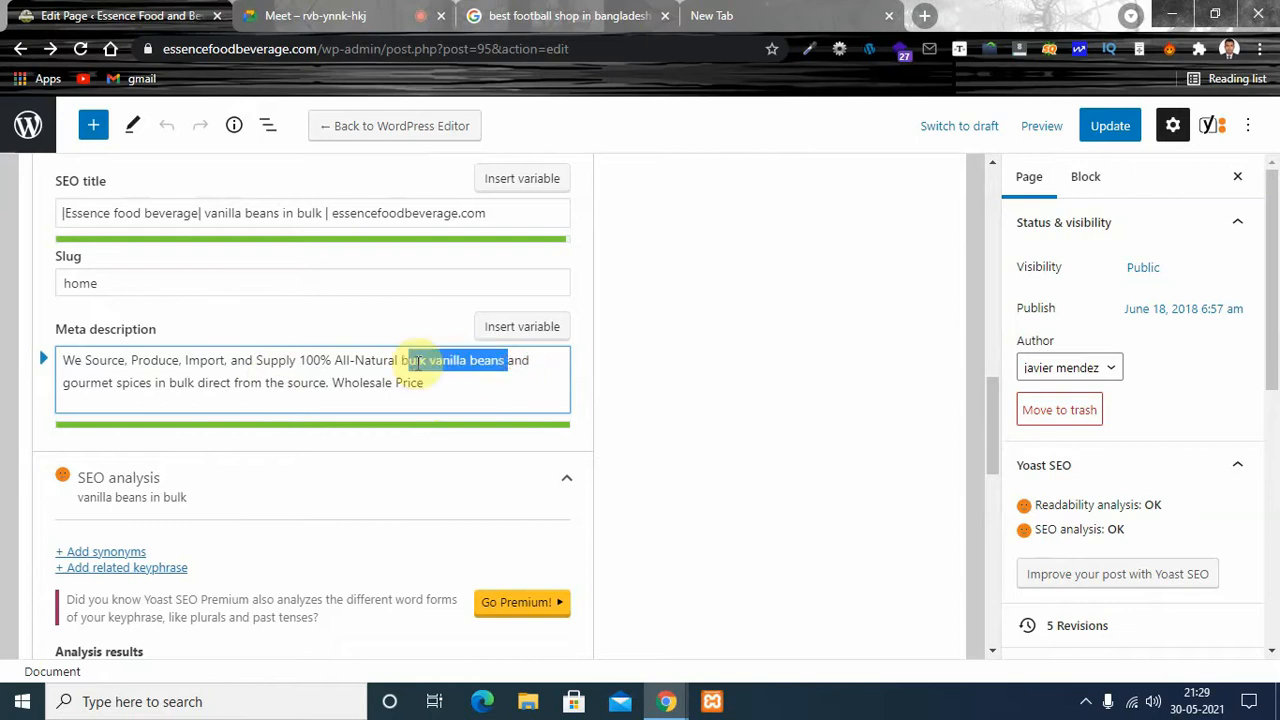
{"action": "left_click", "coordinate": [288, 383]}
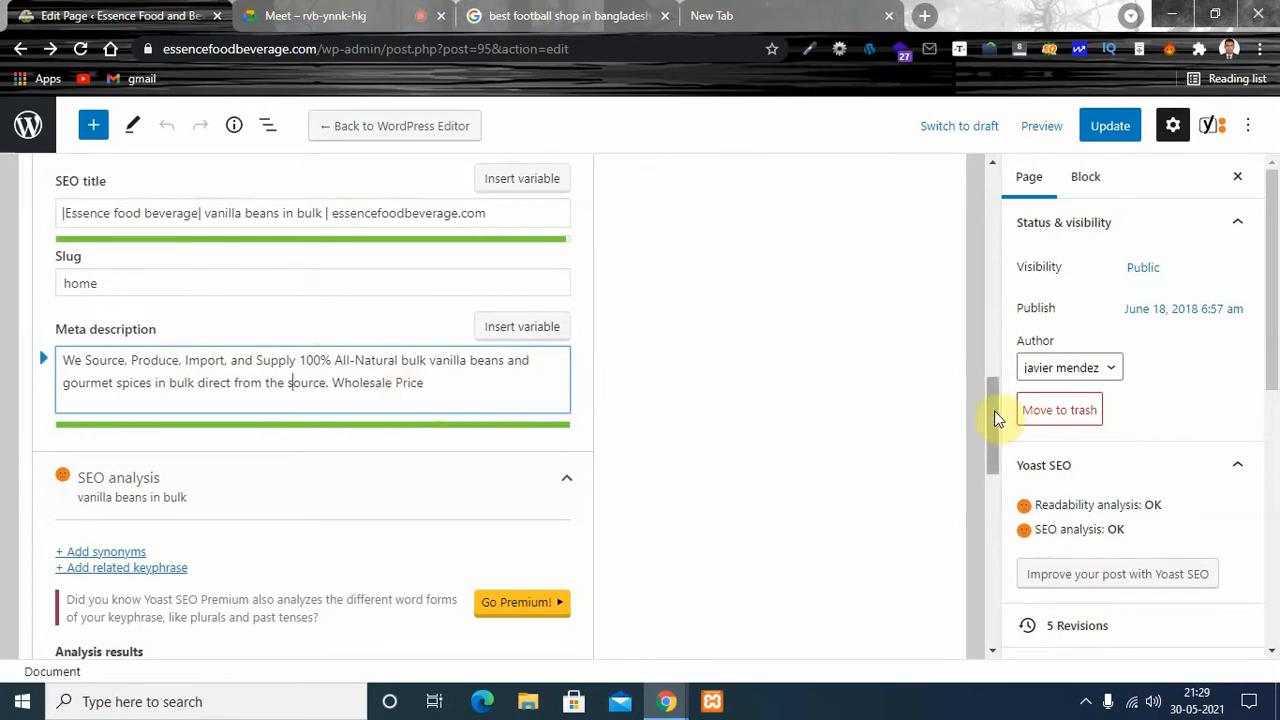
- Examine the outbound links problem in the Yoast SEO analysis results, highlighting its "Outbound links:" label
{"action": "left_click_drag", "start_coordinate": [997, 400], "coordinate": [993, 434]}
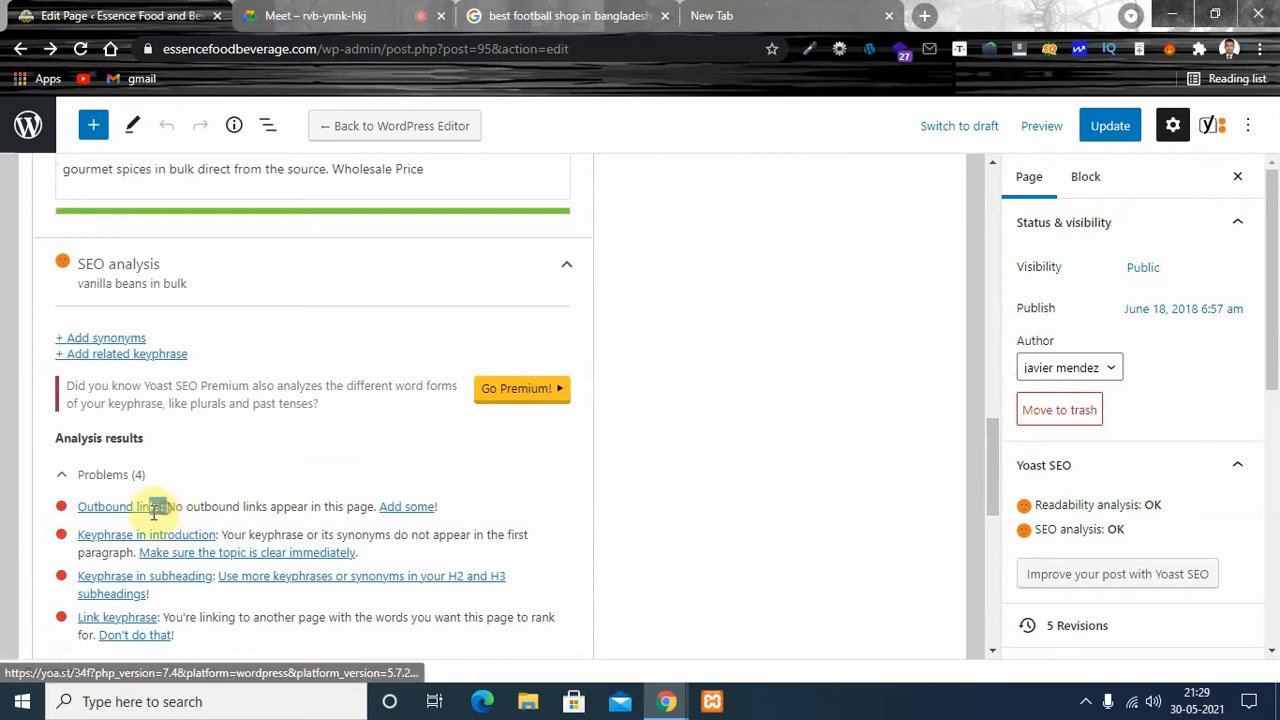
{"action": "left_click_drag", "start_coordinate": [164, 508], "coordinate": [78, 507]}
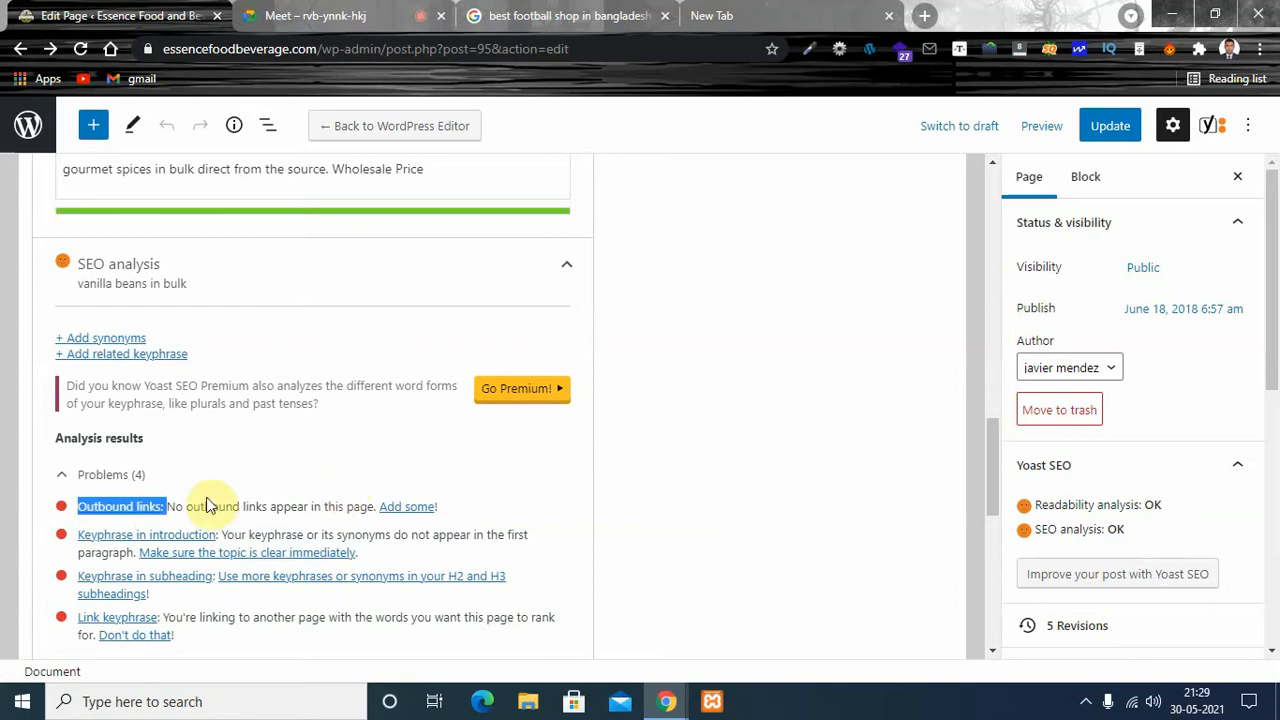
{"action": "left_click", "coordinate": [190, 505]}
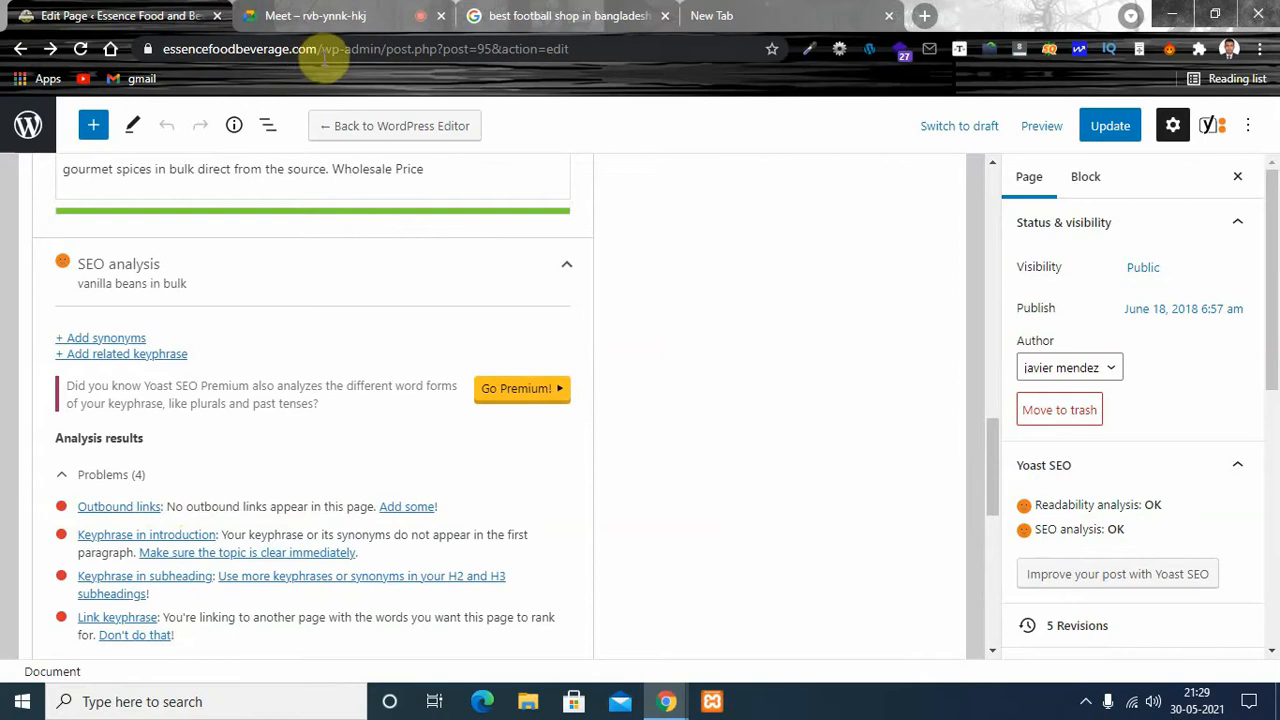
{"action": "left_click_drag", "start_coordinate": [318, 48], "coordinate": [156, 55]}
{"action": "key", "text": "ctrl+c"}
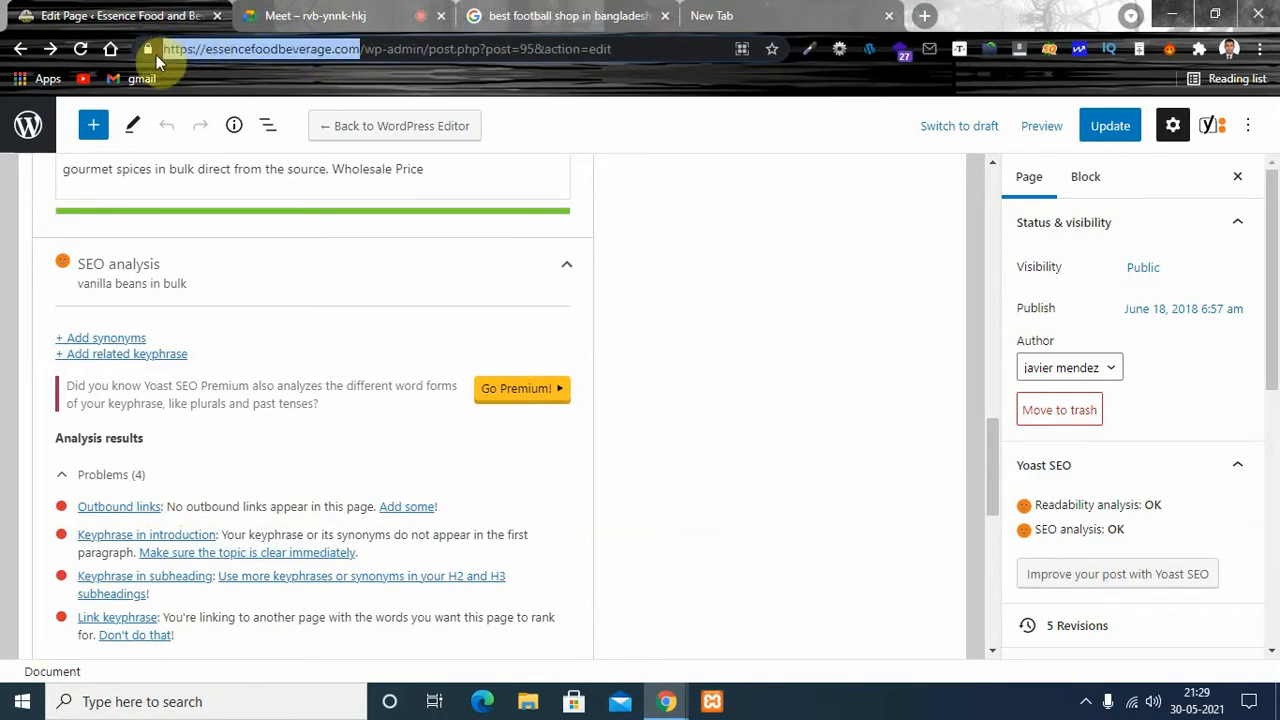
{"action": "left_click", "coordinate": [924, 15]}
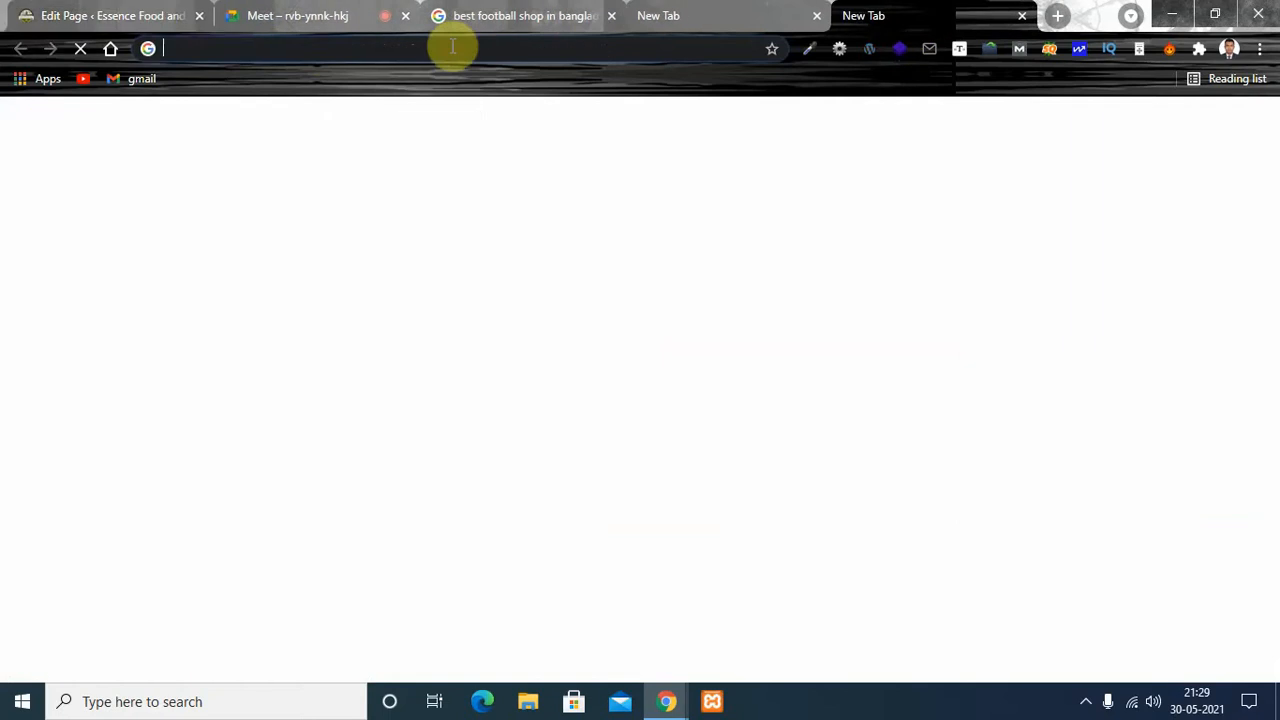
{"action": "left_click", "coordinate": [452, 47]}
{"action": "key", "text": "ctrl+v"}
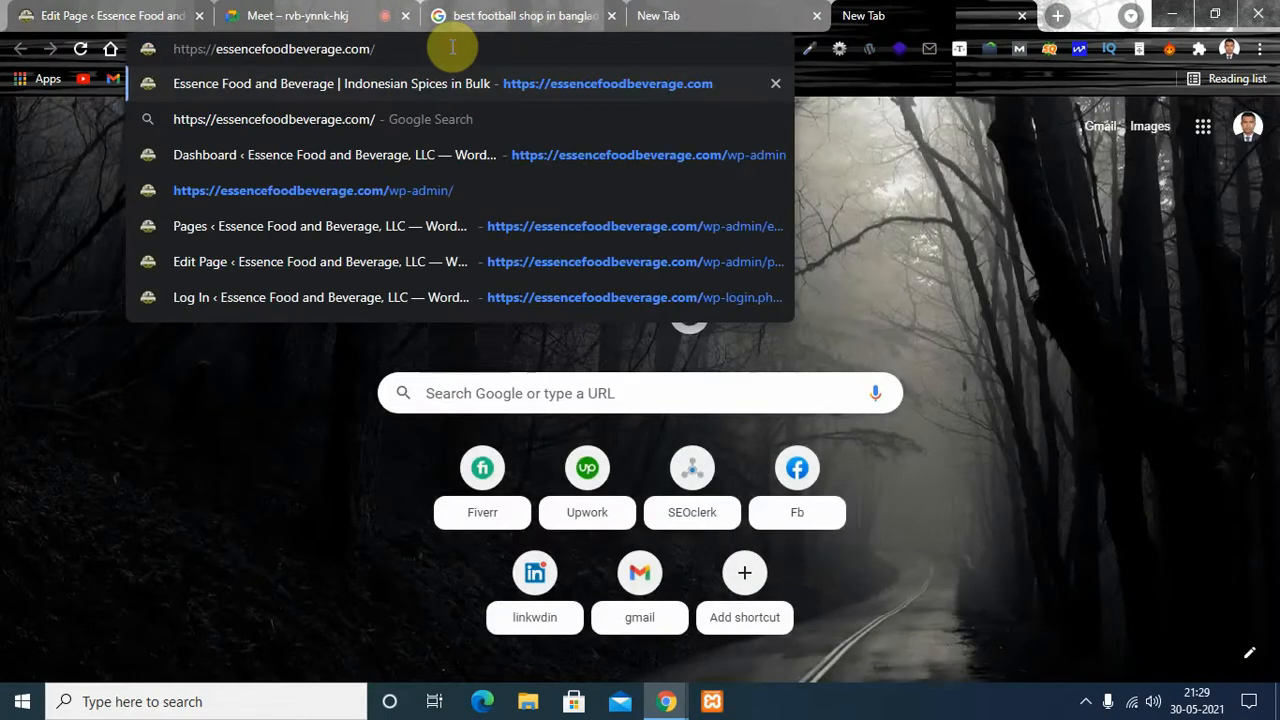
{"action": "key", "text": "Return"}
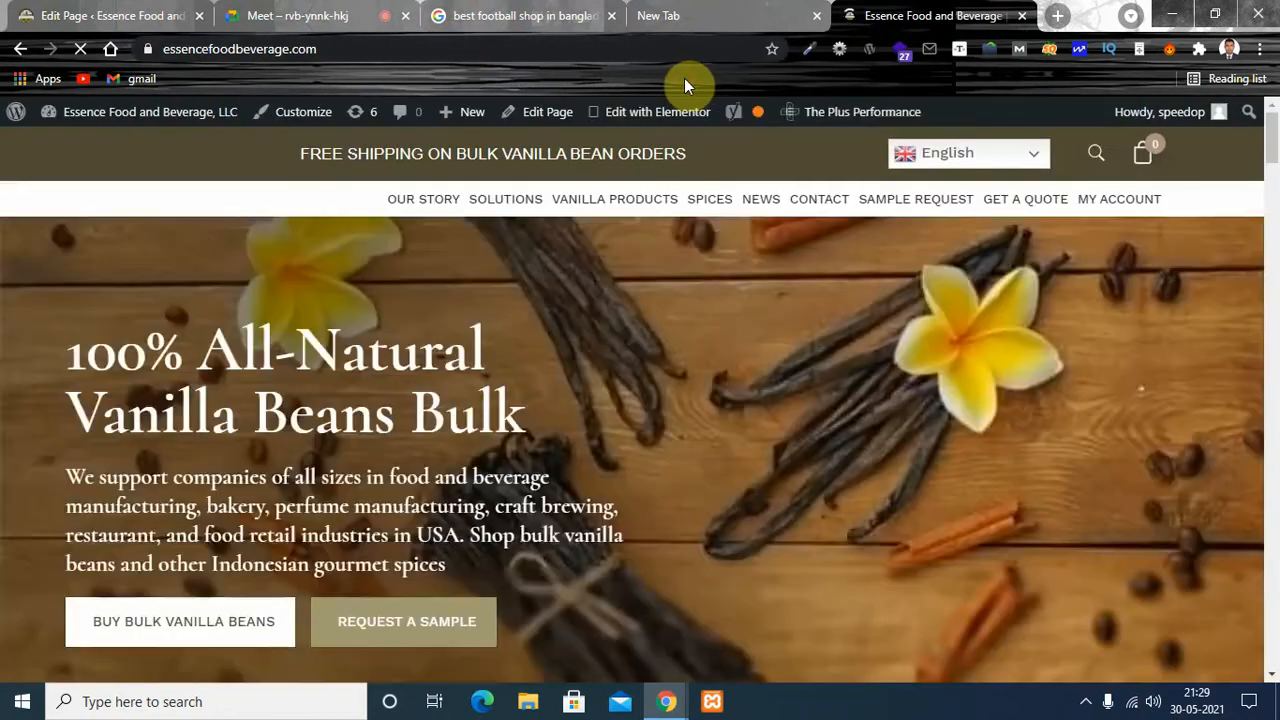
{"action": "scroll", "coordinate": [1276, 165], "scroll_direction": "down", "scroll_amount": 5}
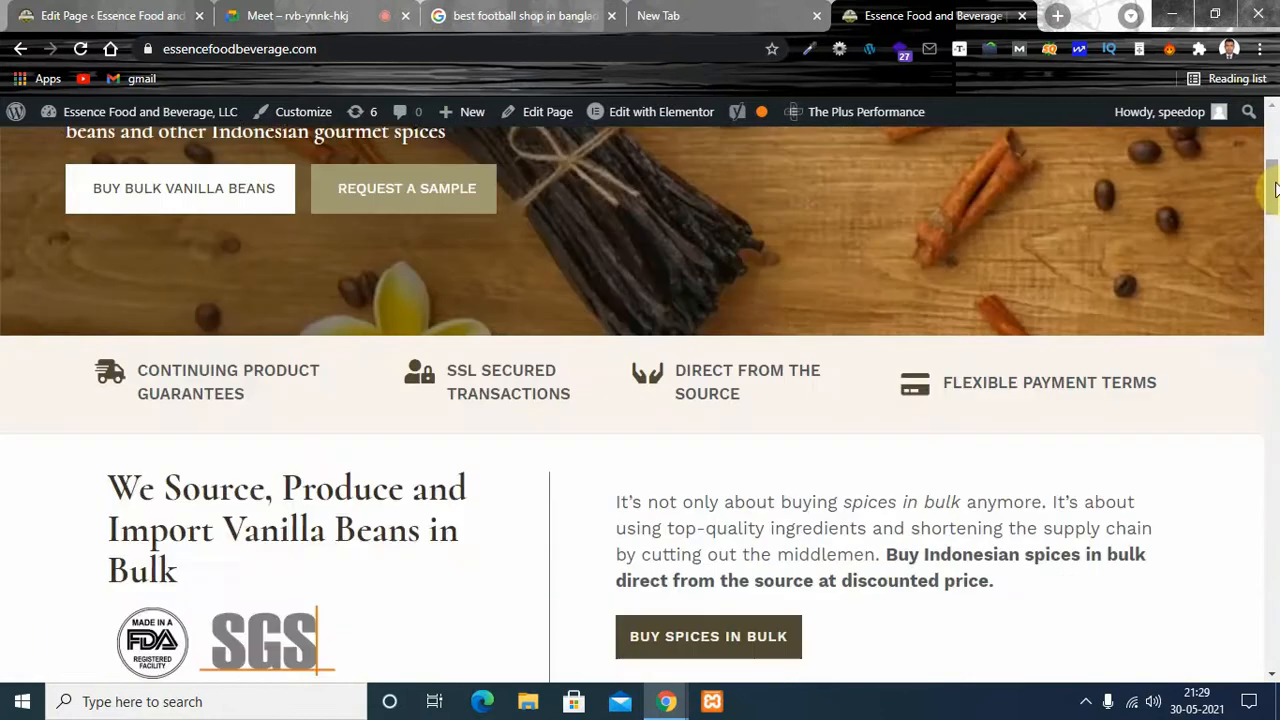
{"action": "left_click", "coordinate": [42, 12]}
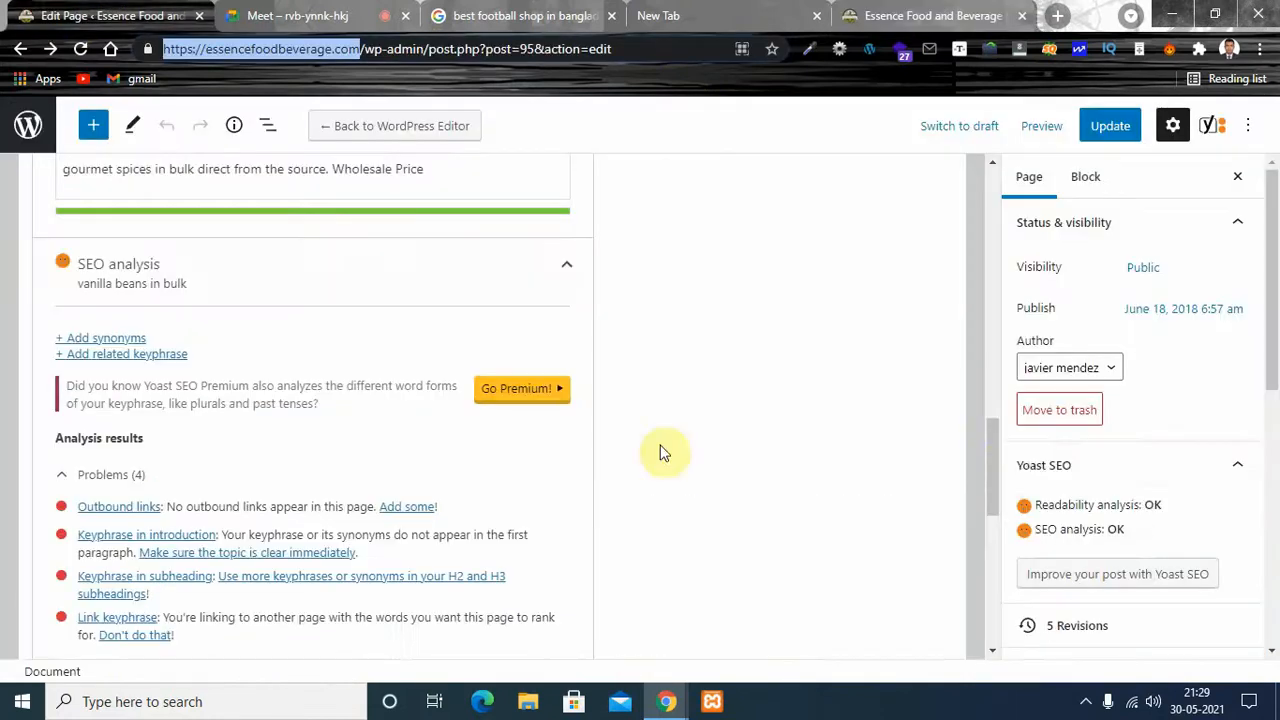
- Add a copy of the focus keyphrase after "home" in the slug, so it reads "home vanilla beans in bulk"
{"action": "left_click_drag", "start_coordinate": [990, 448], "coordinate": [993, 494]}
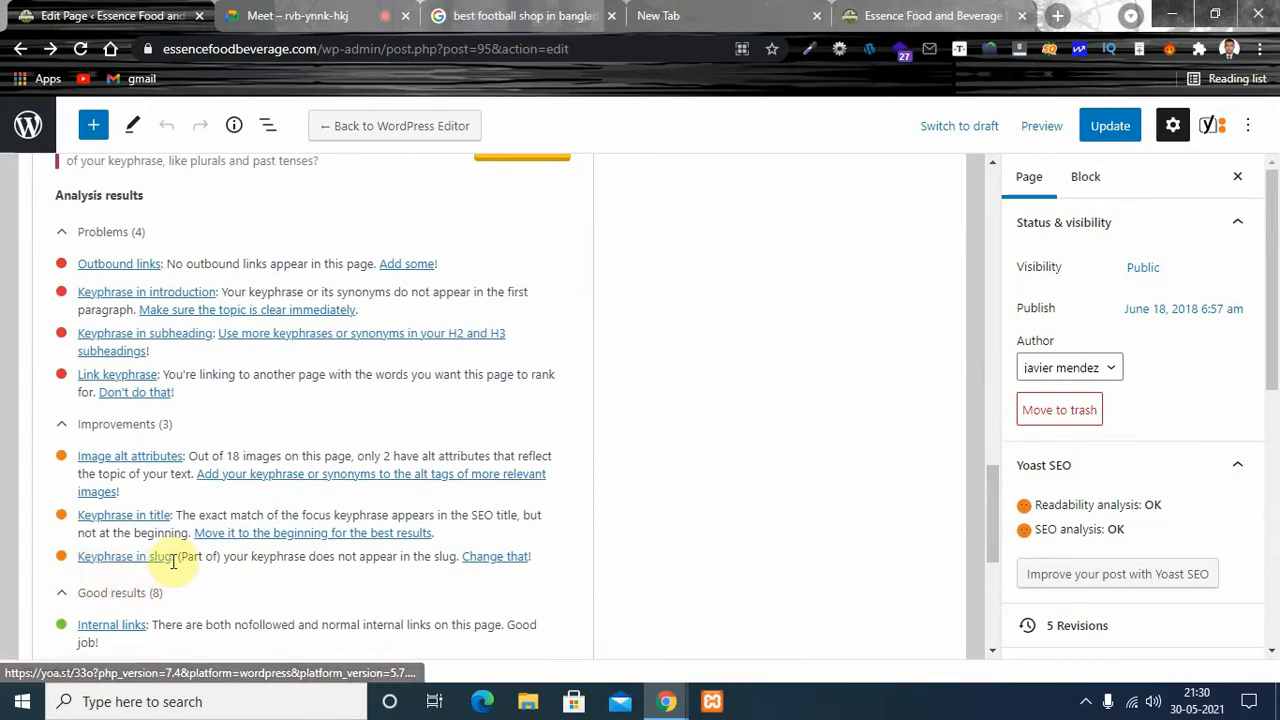
{"action": "left_click_drag", "start_coordinate": [993, 536], "coordinate": [992, 343]}
{"action": "left_click_drag", "start_coordinate": [176, 214], "coordinate": [56, 218]}
{"action": "key", "text": "ctrl+c"}
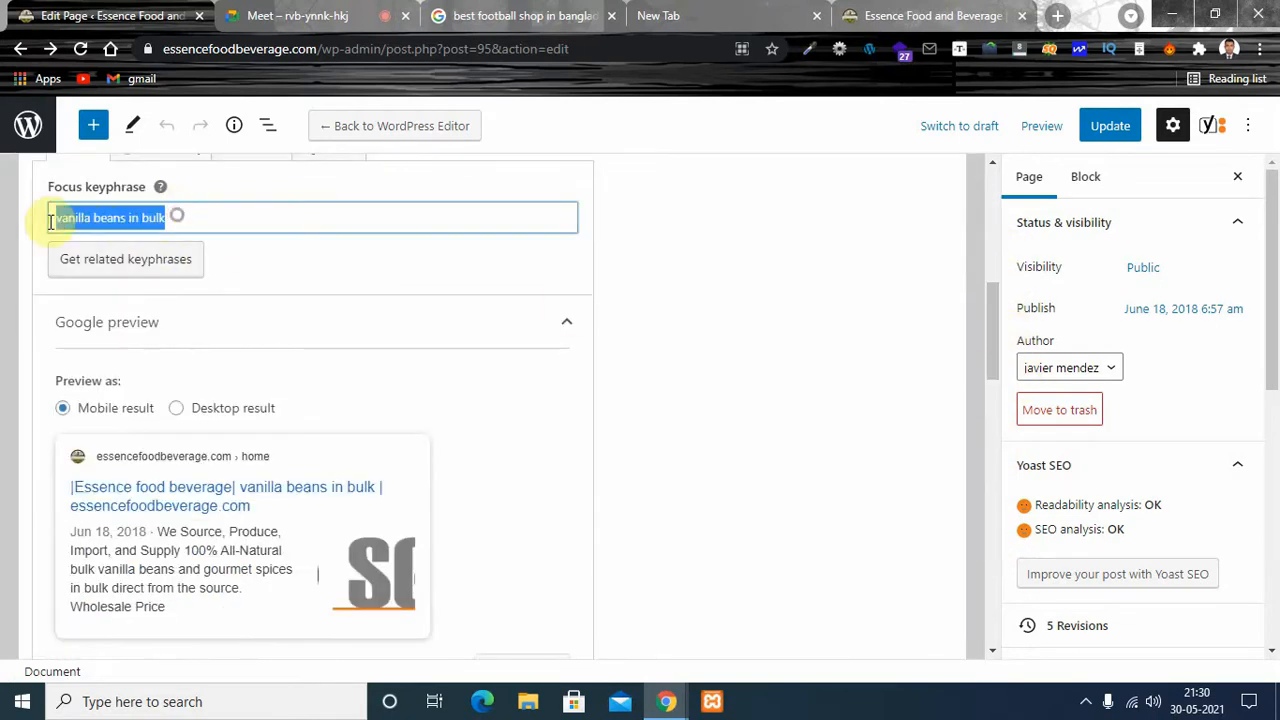
{"action": "right_click", "coordinate": [140, 228]}
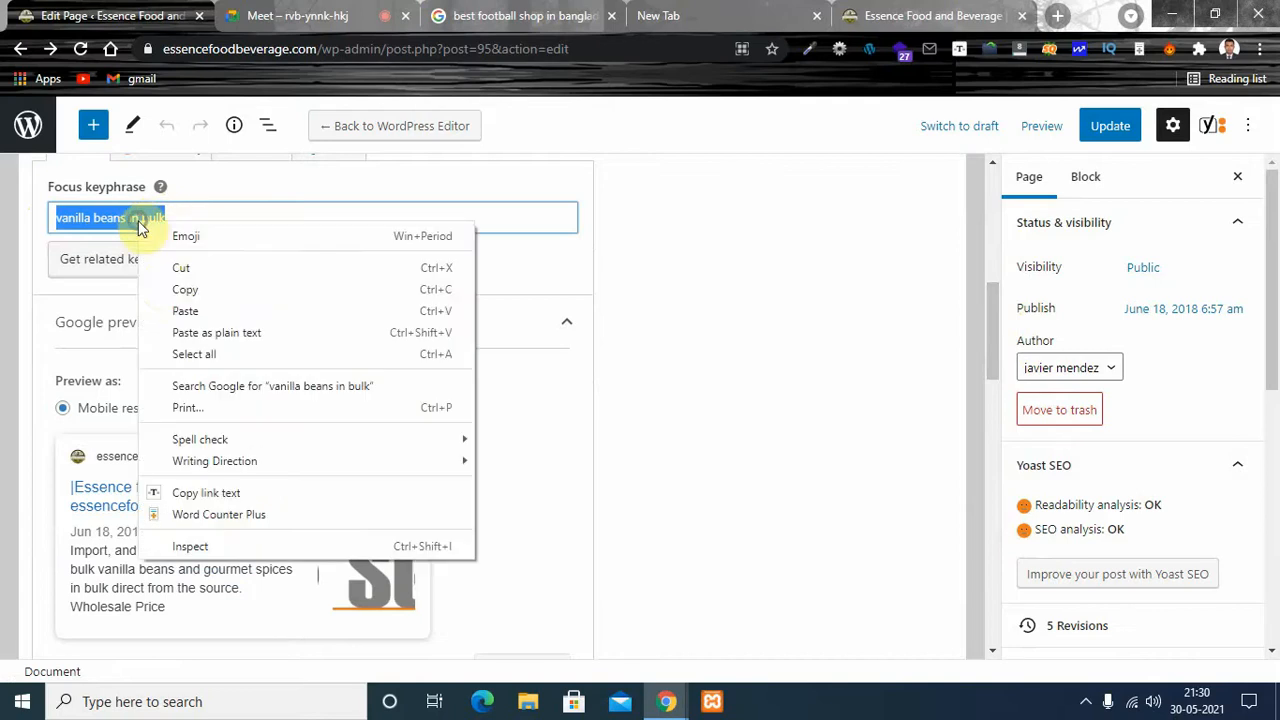
{"action": "left_click", "coordinate": [180, 289]}
{"action": "left_click_drag", "start_coordinate": [993, 305], "coordinate": [996, 381]}
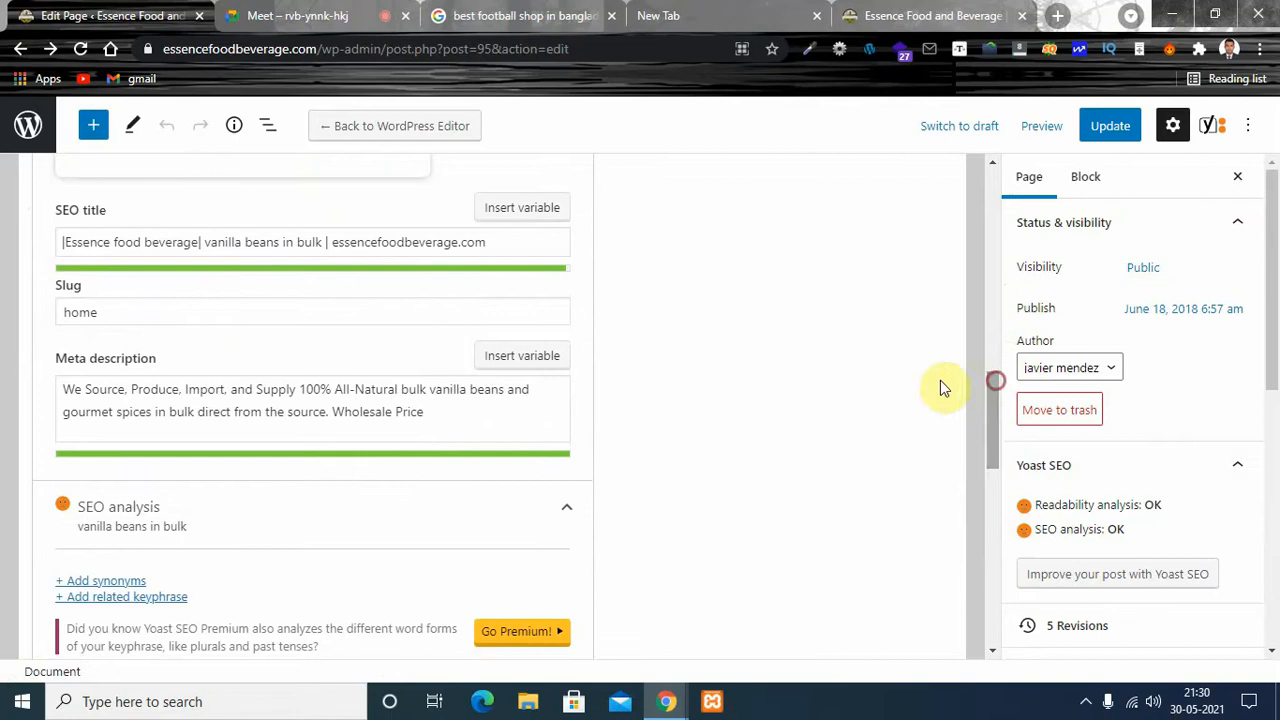
{"action": "left_click", "coordinate": [146, 305]}
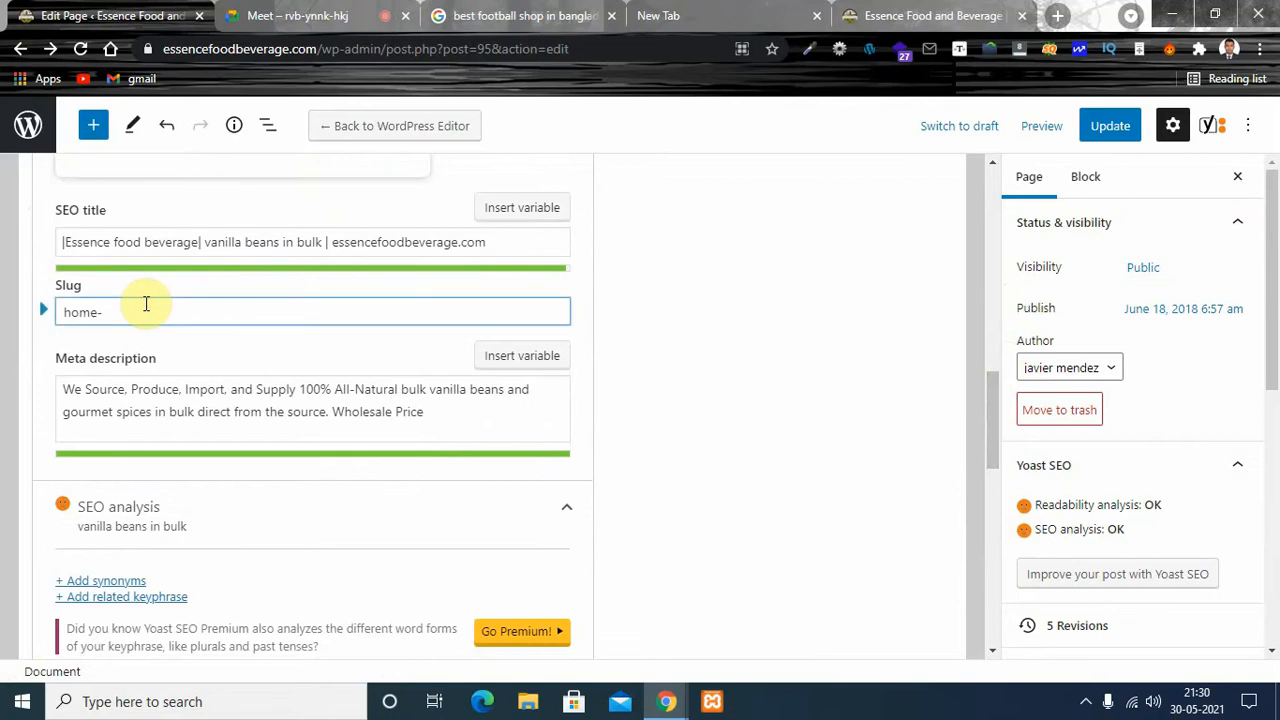
{"action": "key", "text": "ctrl+v"}
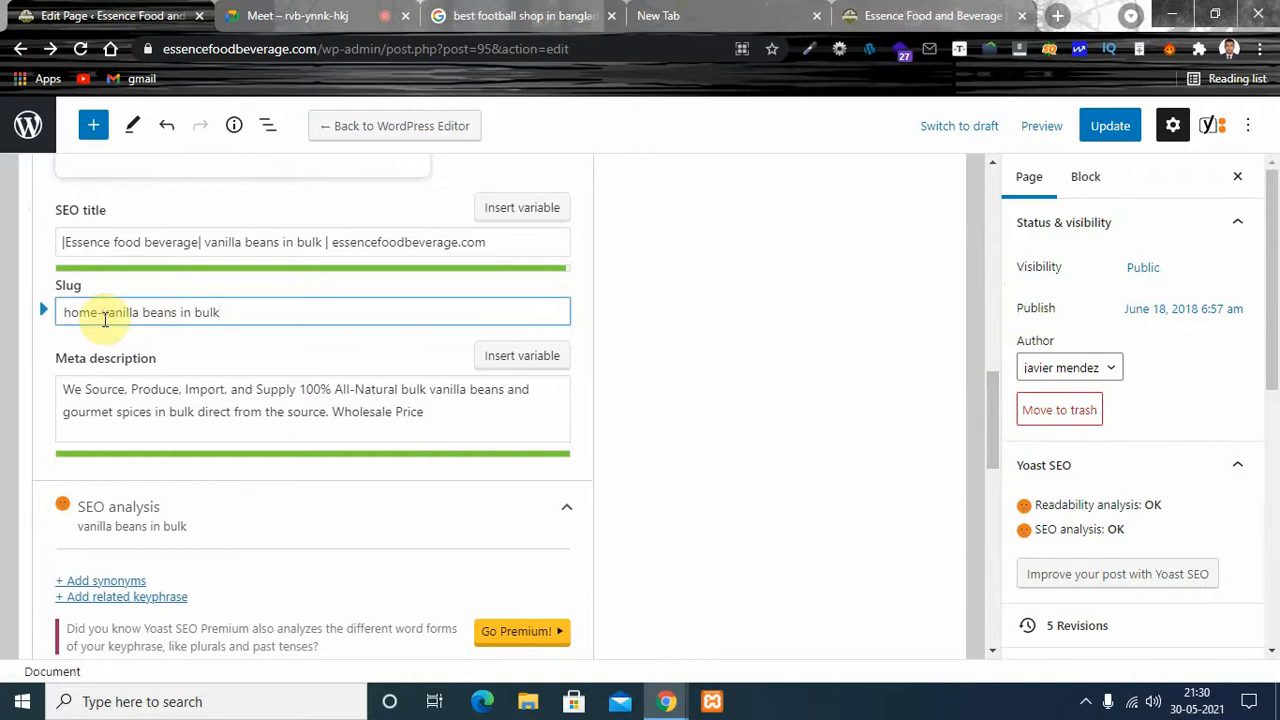
{"action": "left_click", "coordinate": [104, 318]}
{"action": "key", "text": "BackSpace"}
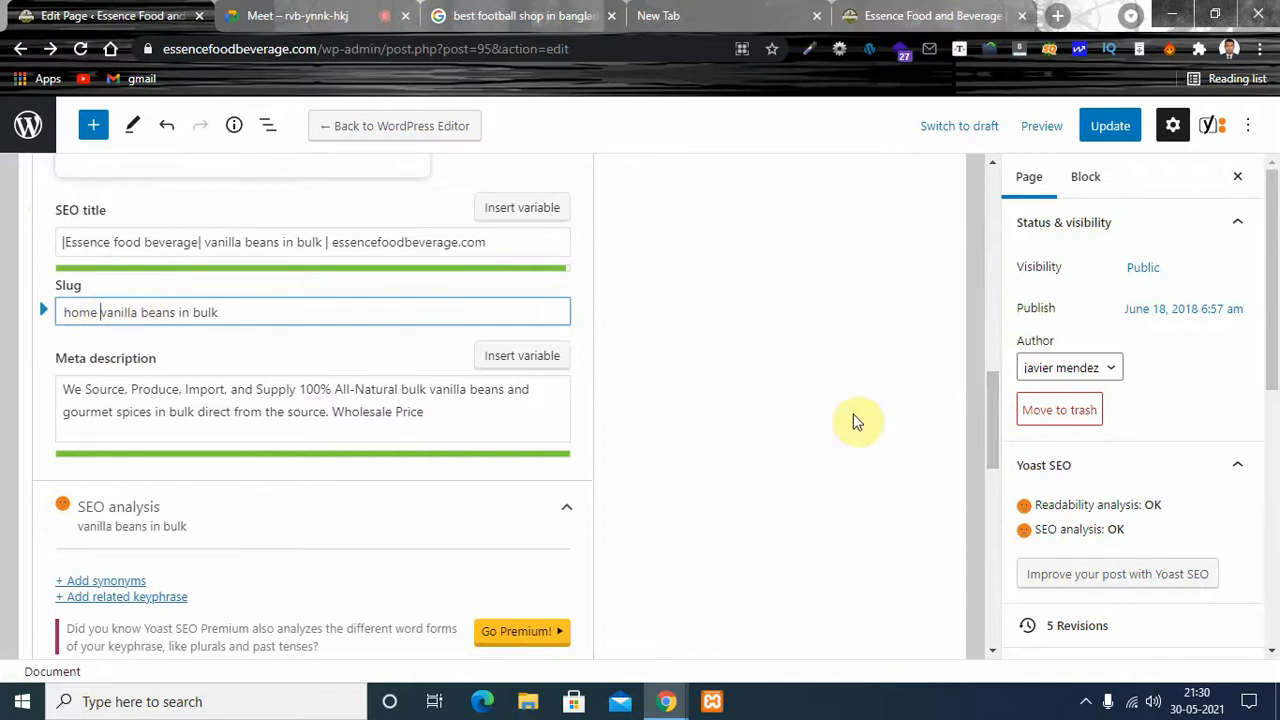
- Review the problems, improvements and good results of the SEO analysis for the changed slug, and dismiss the error notice
{"action": "left_click_drag", "start_coordinate": [985, 386], "coordinate": [989, 529]}
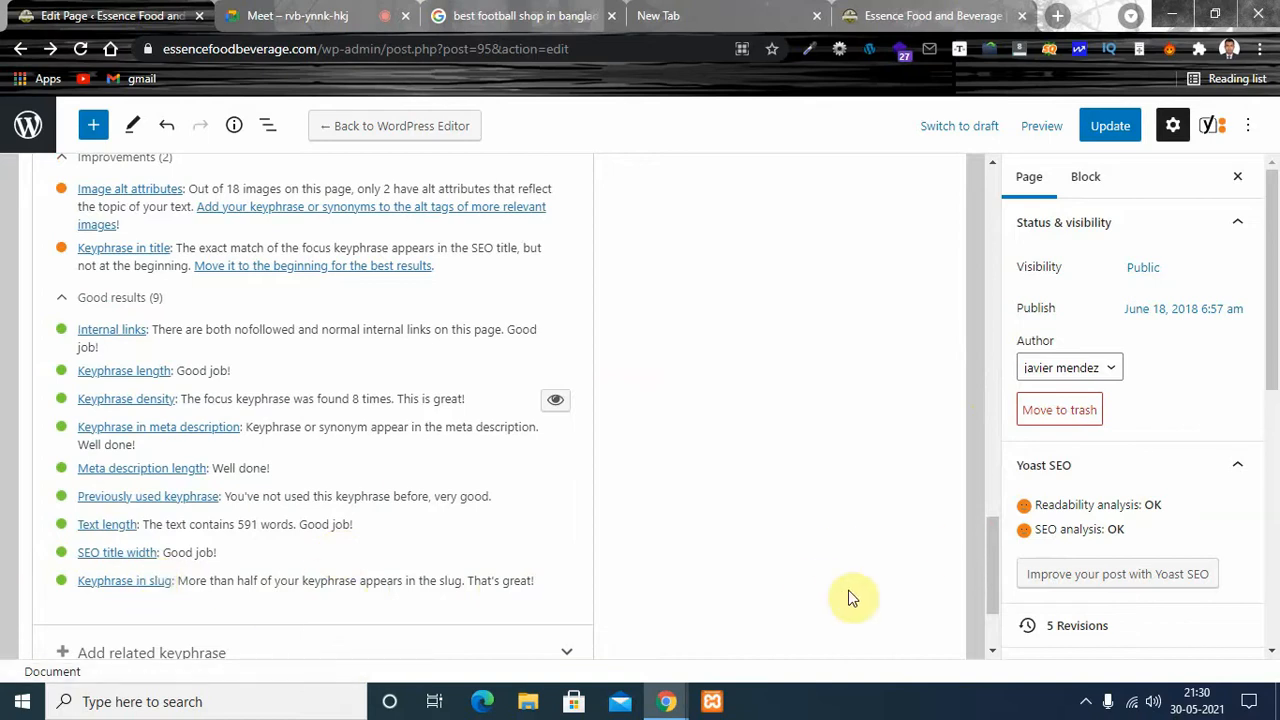
{"action": "left_click_drag", "start_coordinate": [992, 560], "coordinate": [986, 483]}
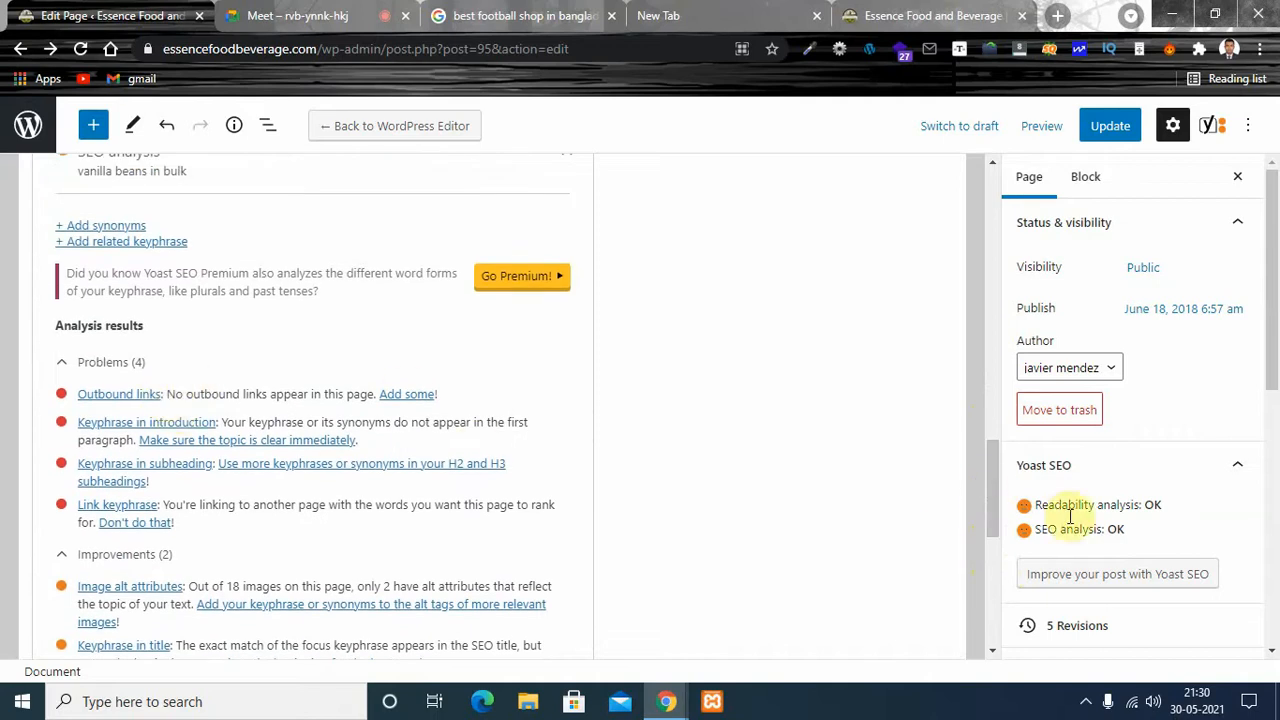
{"action": "left_click_drag", "start_coordinate": [988, 498], "coordinate": [987, 490]}
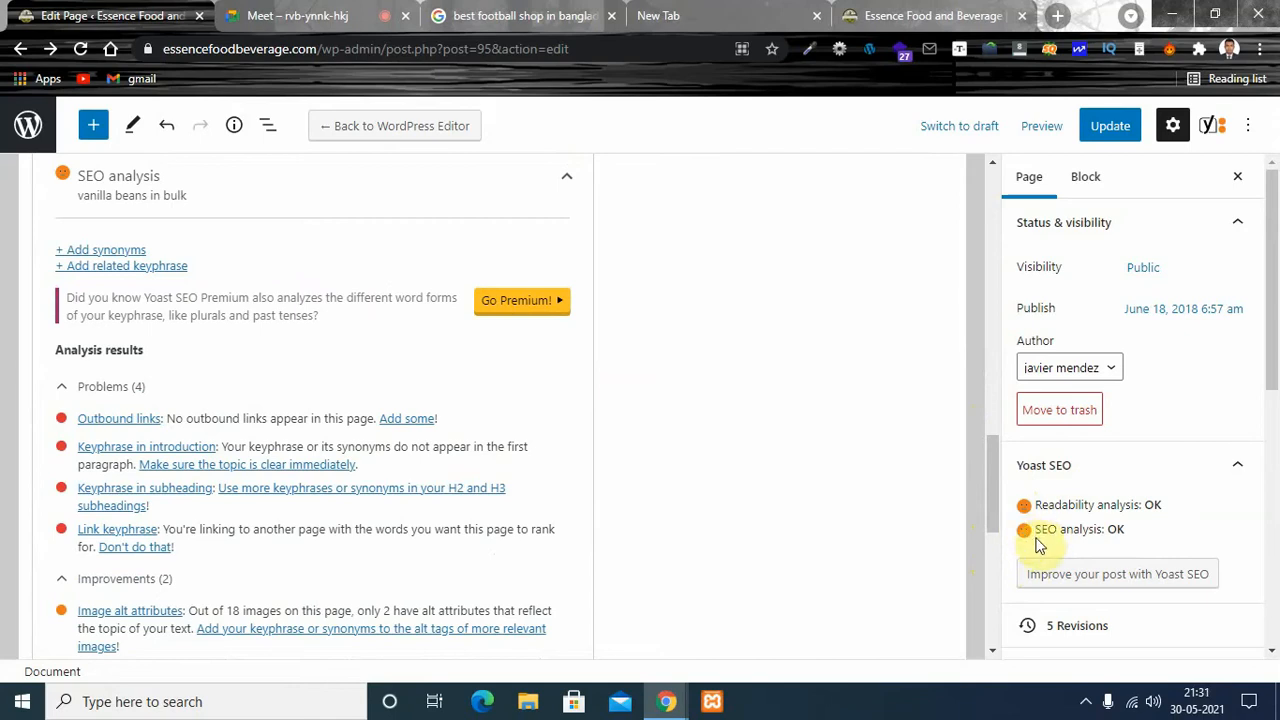
{"action": "left_click", "coordinate": [1084, 539]}
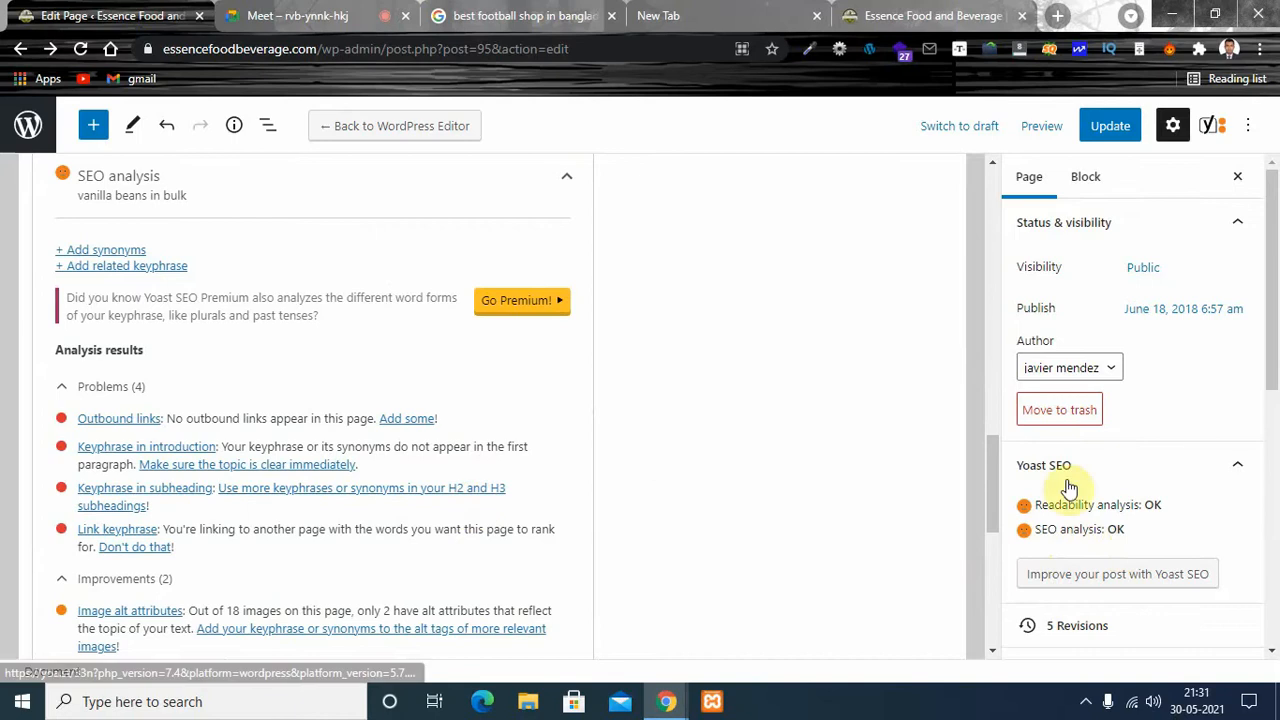
{"action": "scroll", "coordinate": [992, 464], "scroll_direction": "down", "scroll_amount": 1}
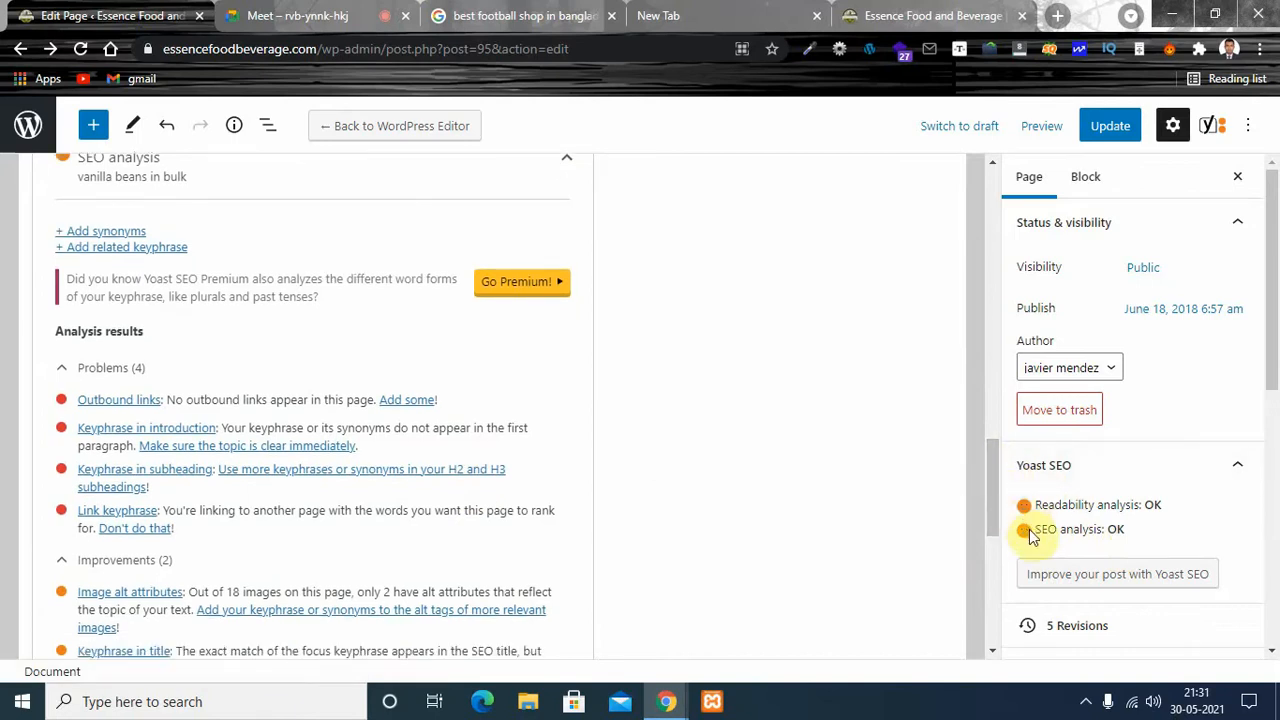
{"action": "left_click_drag", "start_coordinate": [992, 473], "coordinate": [994, 508]}
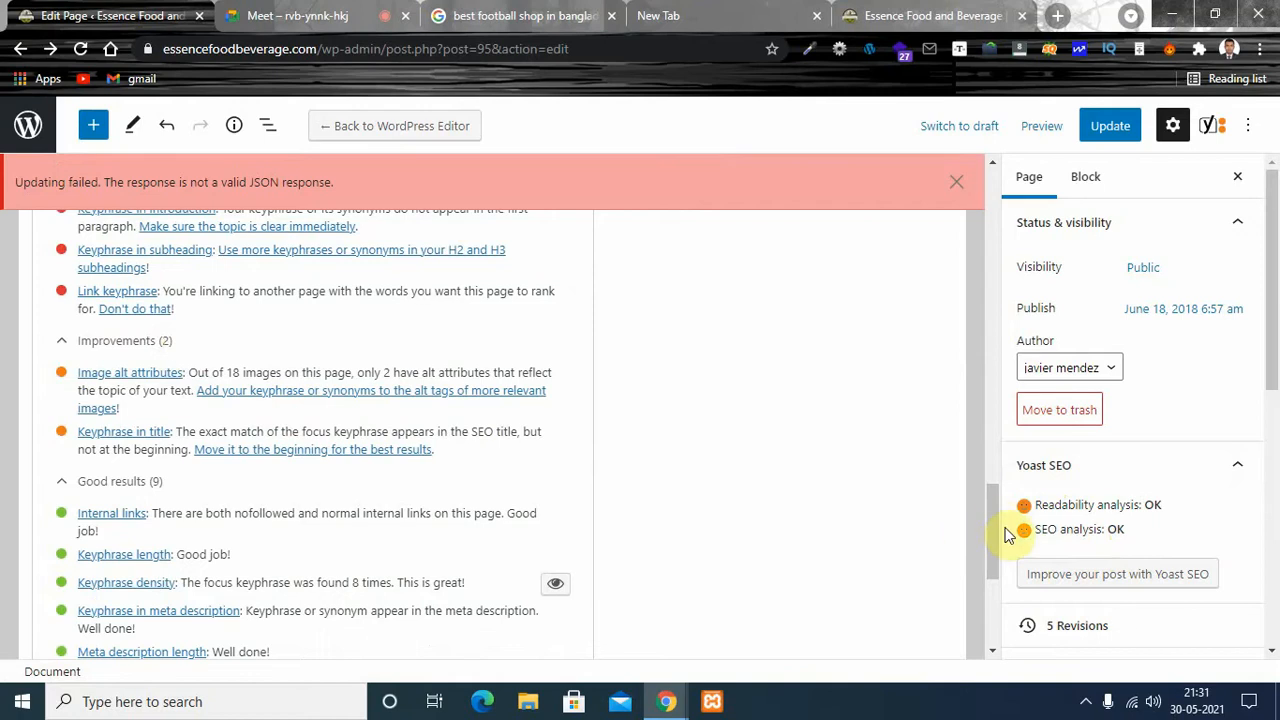
{"action": "left_click_drag", "start_coordinate": [994, 539], "coordinate": [995, 456]}
{"action": "left_click", "coordinate": [950, 187]}
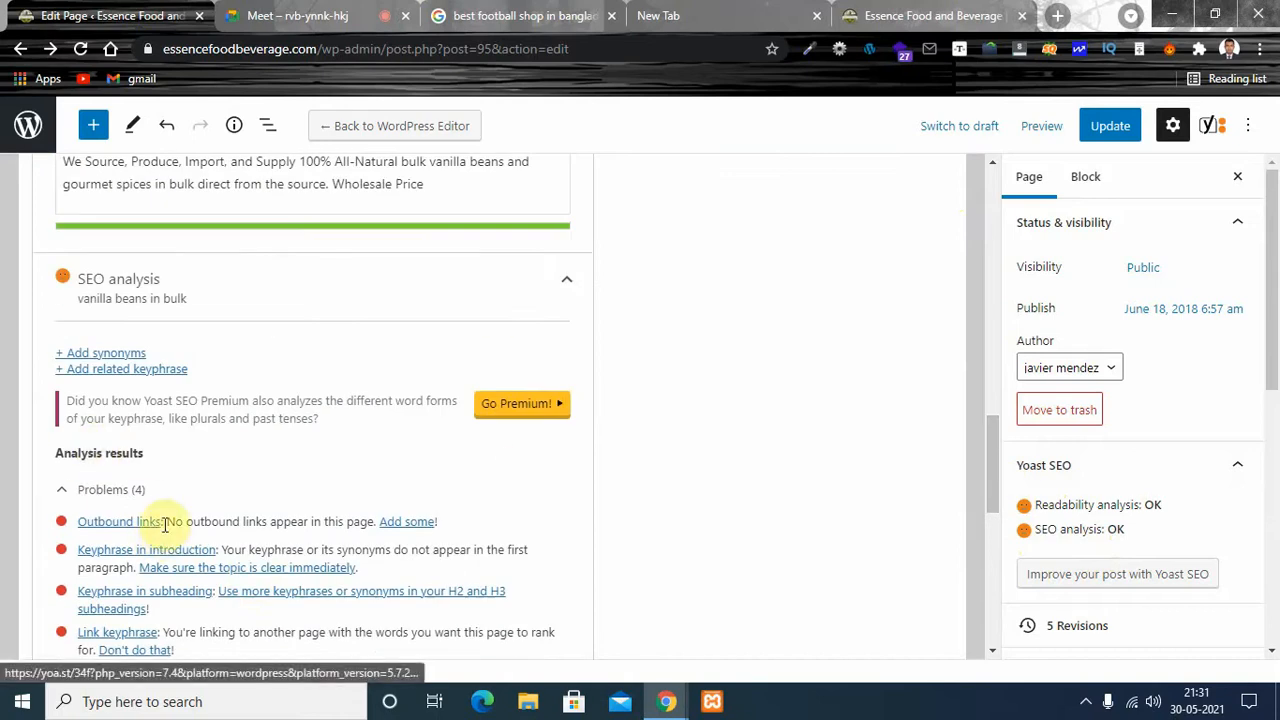
- Follow the "Buy Spices in Bulk" link on the live home page as a link example, go back, and return to the page editor
{"action": "left_click", "coordinate": [882, 17]}
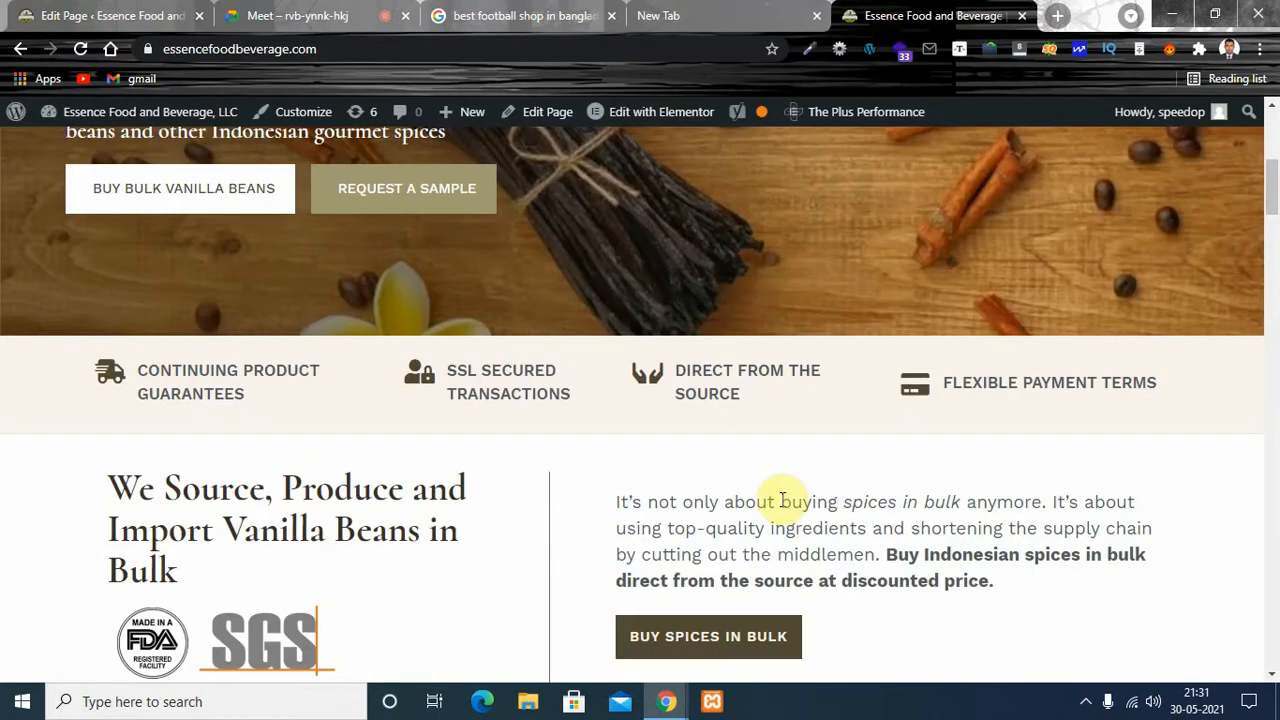
{"action": "left_click_drag", "start_coordinate": [1276, 207], "coordinate": [1234, 243]}
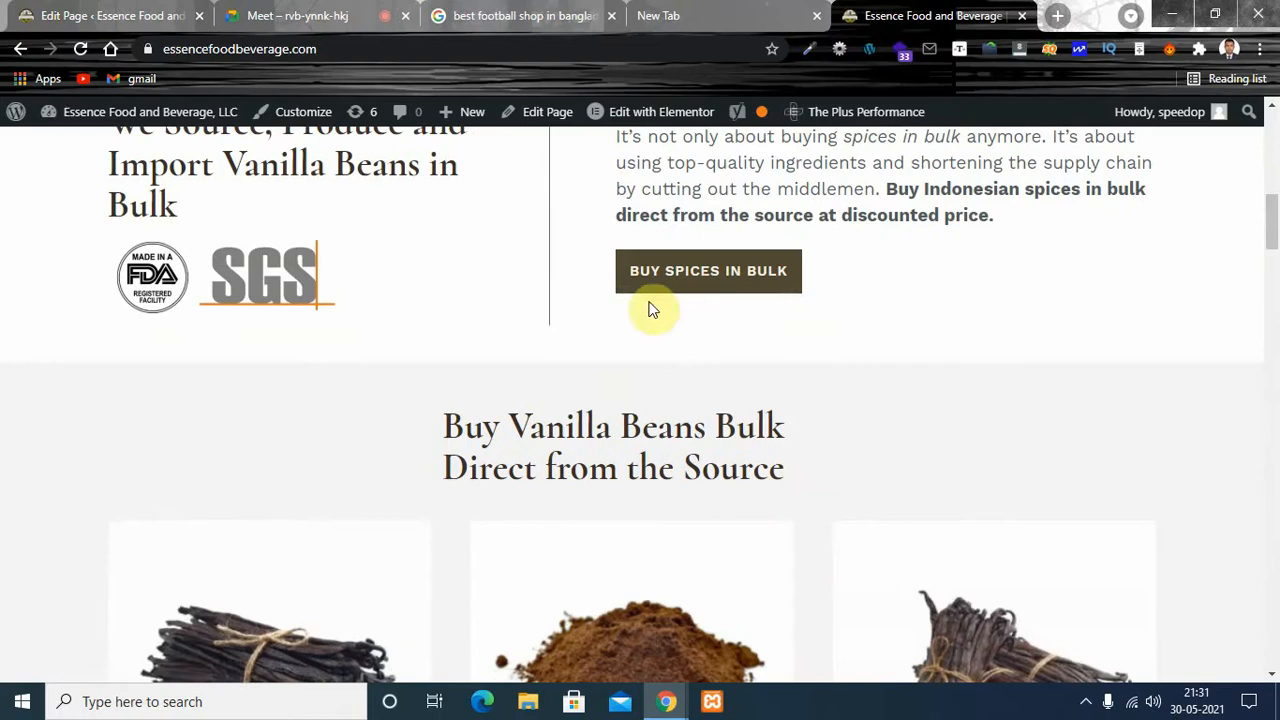
{"action": "left_click", "coordinate": [726, 276]}
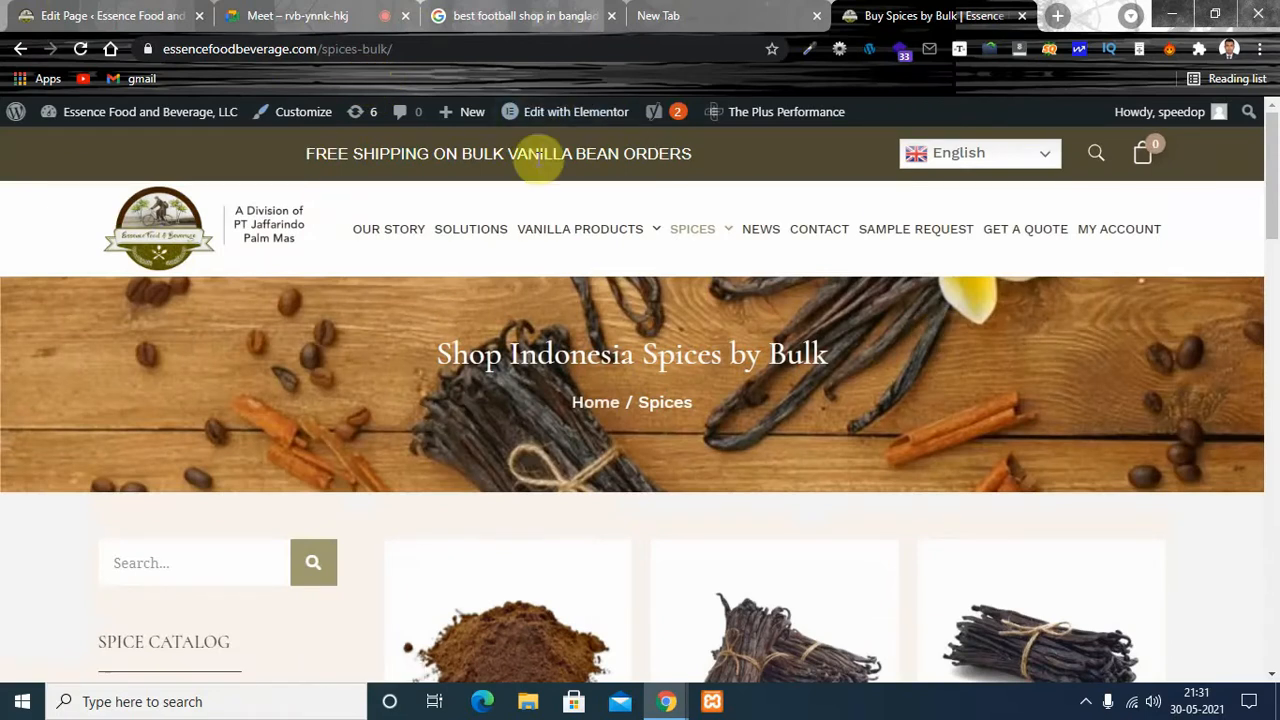
{"action": "left_click", "coordinate": [19, 49]}
{"action": "left_click", "coordinate": [110, 20]}
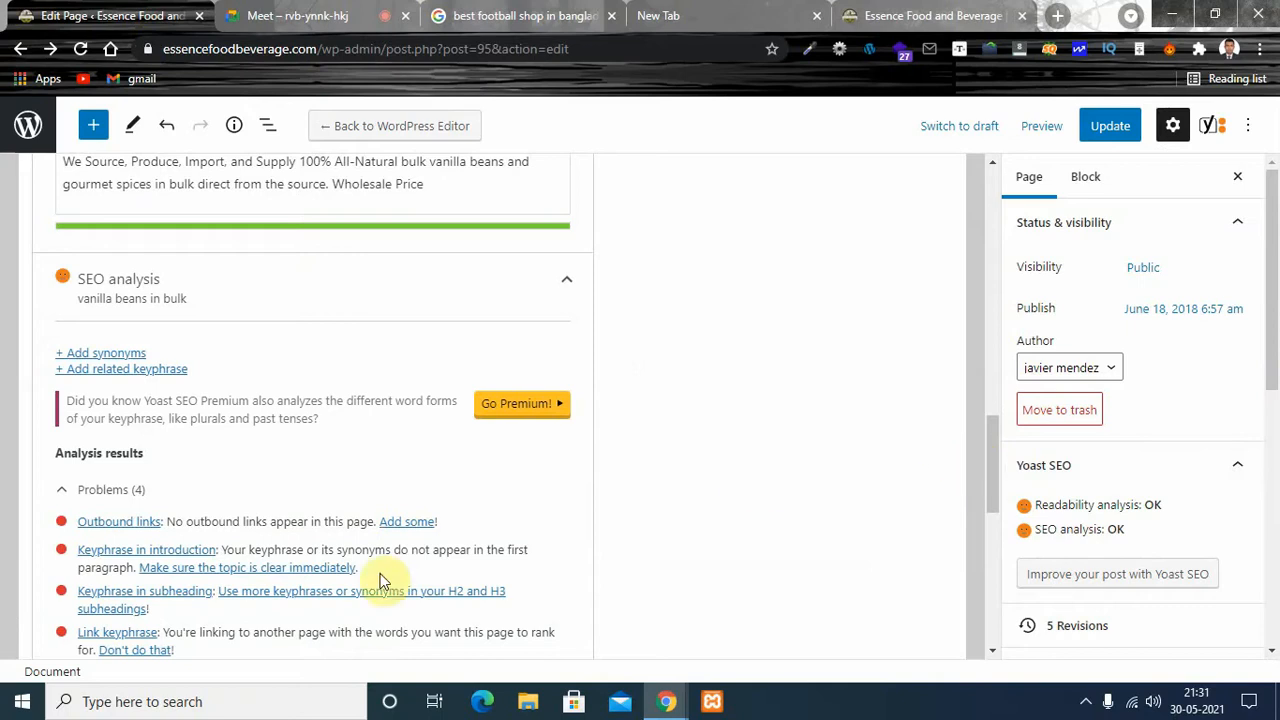
- Compare the live home page's content with the problems and improvements listed in the editor's SEO analysis
{"action": "left_click", "coordinate": [897, 20]}
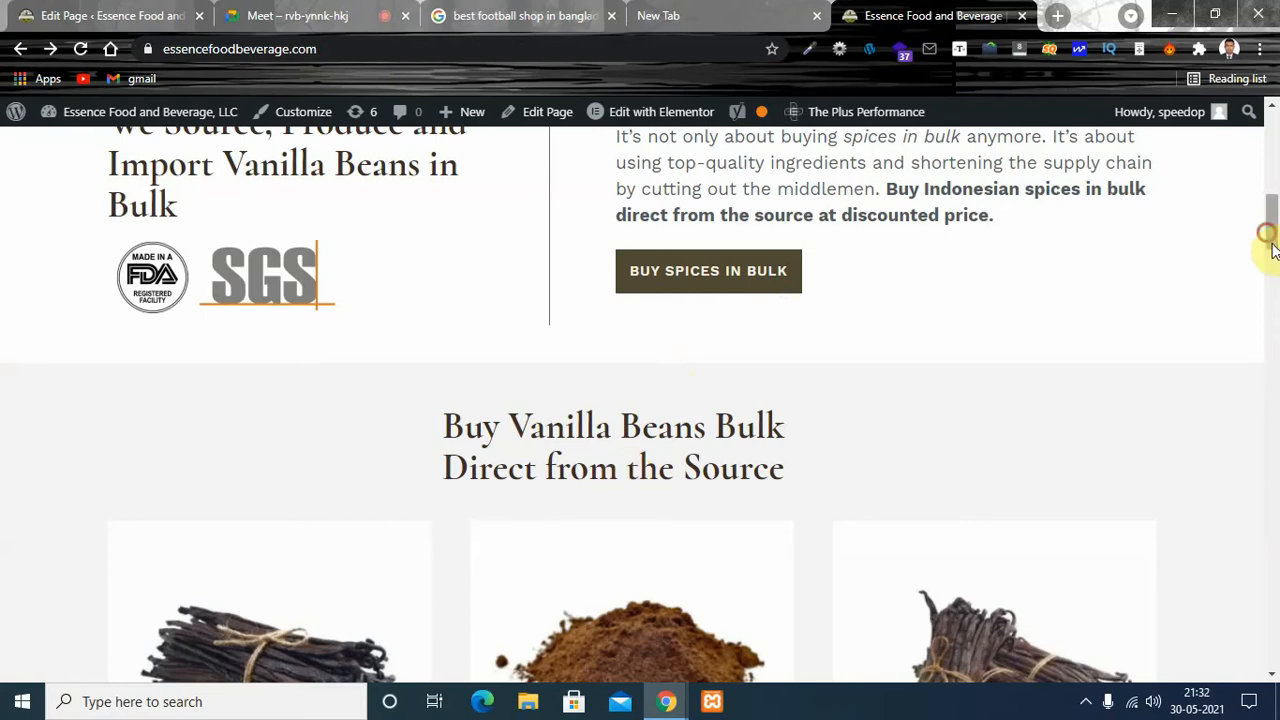
{"action": "mouse_move", "coordinate": [1270, 240]}
{"action": "left_mouse_down"}
{"action": "mouse_move", "coordinate": [1273, 290]}
{"action": "mouse_move", "coordinate": [1272, 232]}
{"action": "left_mouse_up"}
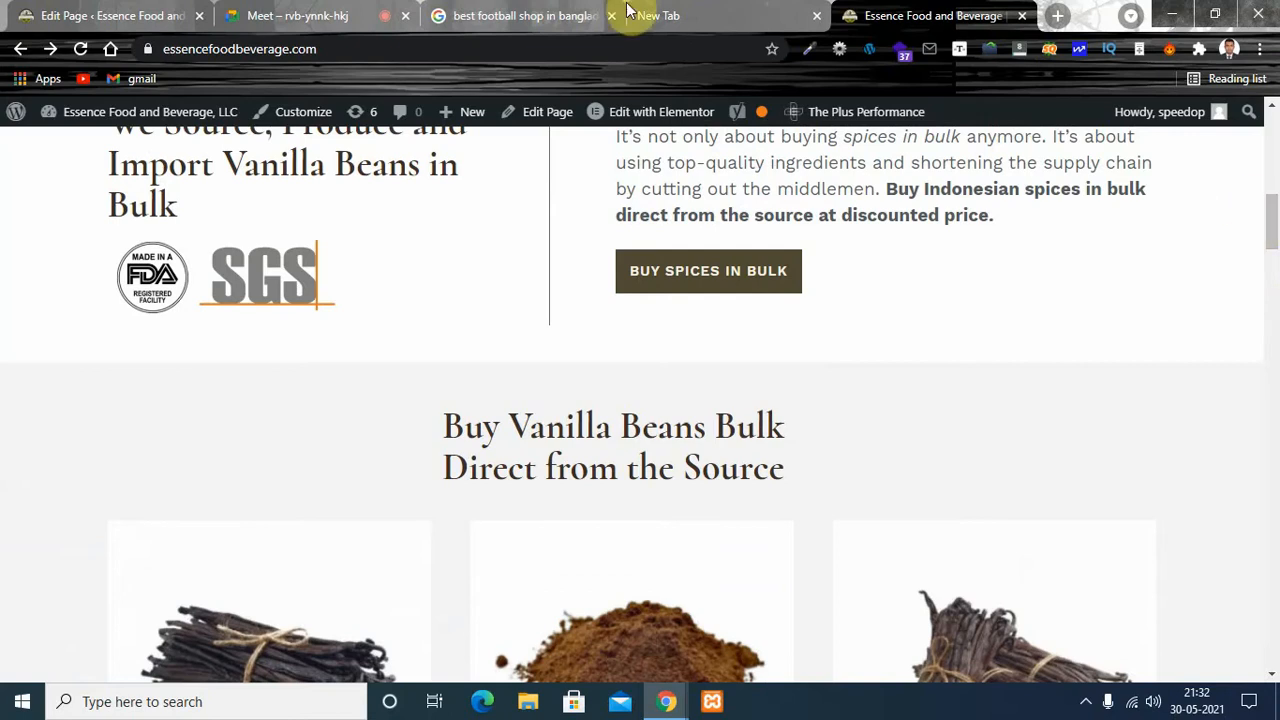
{"action": "left_click", "coordinate": [180, 17]}
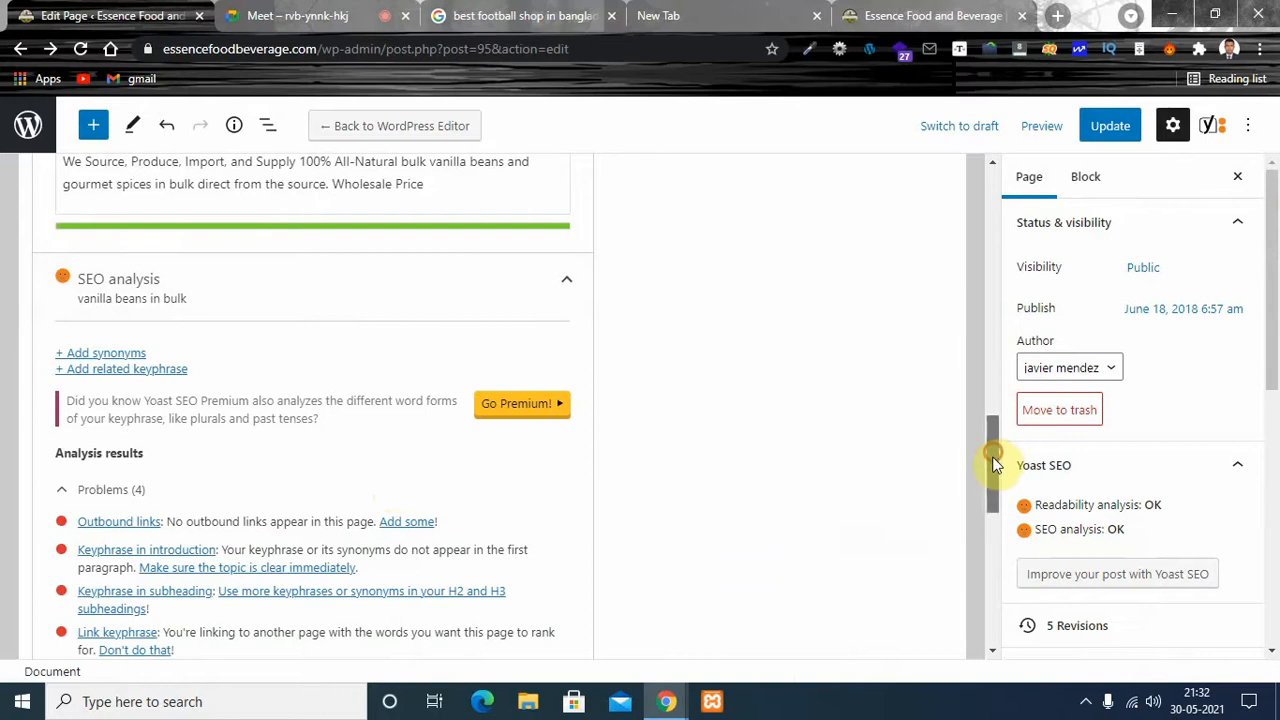
{"action": "left_click_drag", "start_coordinate": [993, 462], "coordinate": [994, 480]}
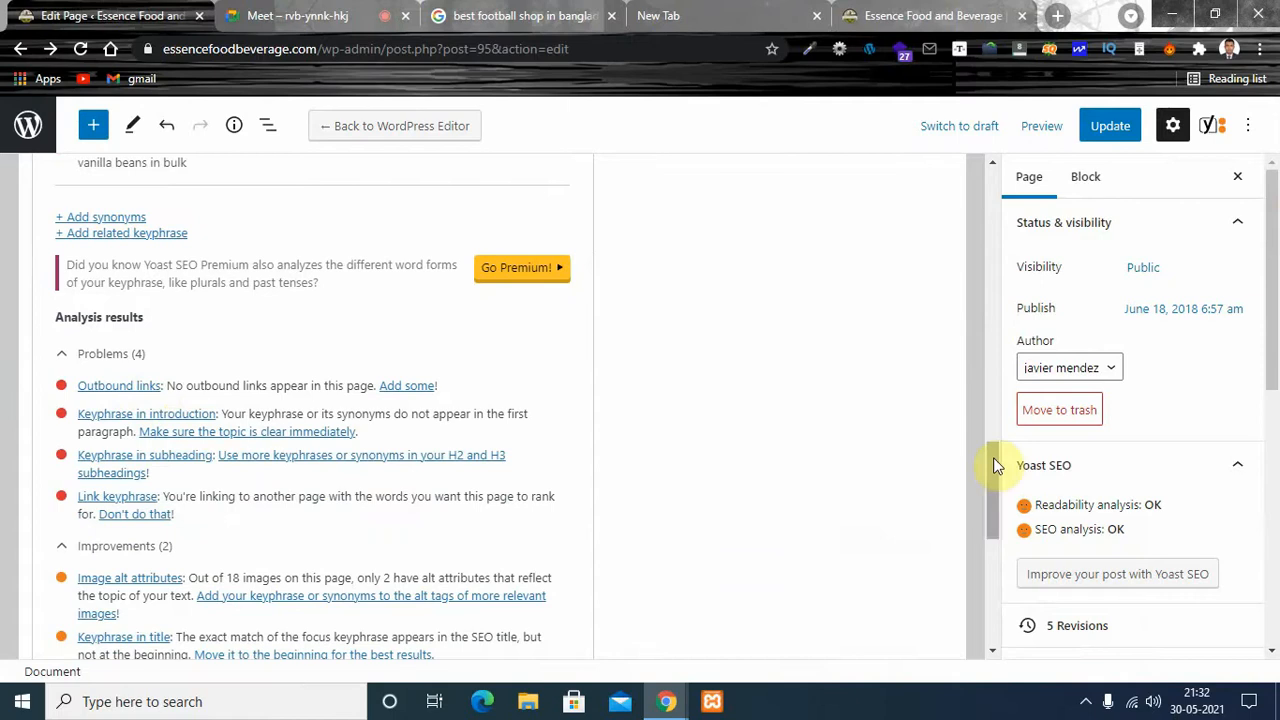
{"action": "left_click_drag", "start_coordinate": [996, 465], "coordinate": [997, 480]}
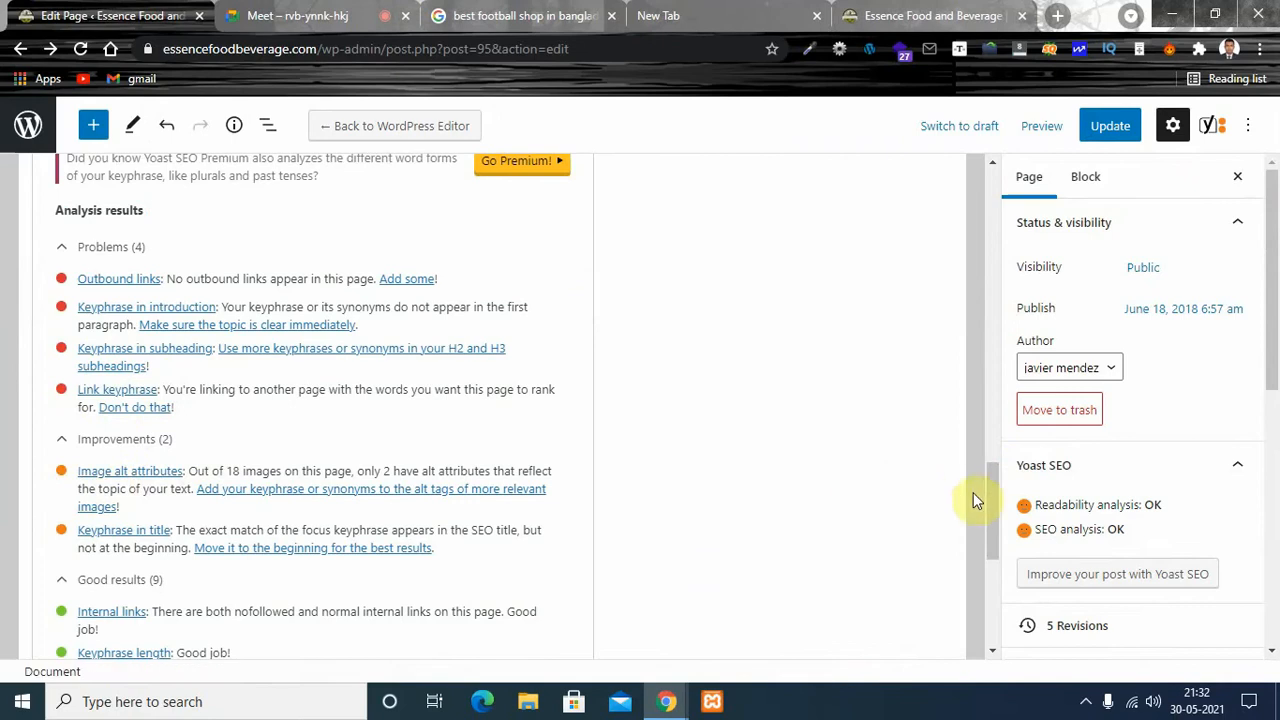
{"action": "left_click_drag", "start_coordinate": [989, 494], "coordinate": [992, 450]}
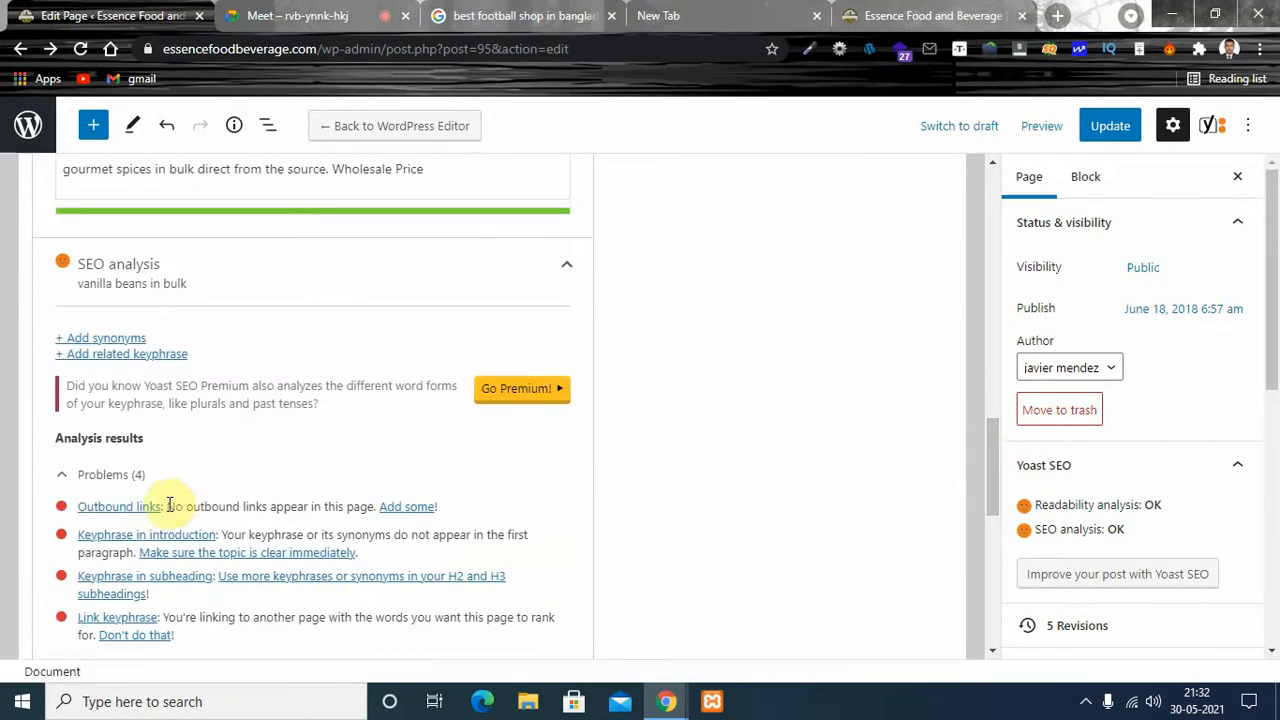
- Try to save the Home page's SEO changes by updating the page
{"action": "left_click_drag", "start_coordinate": [991, 457], "coordinate": [1000, 223]}
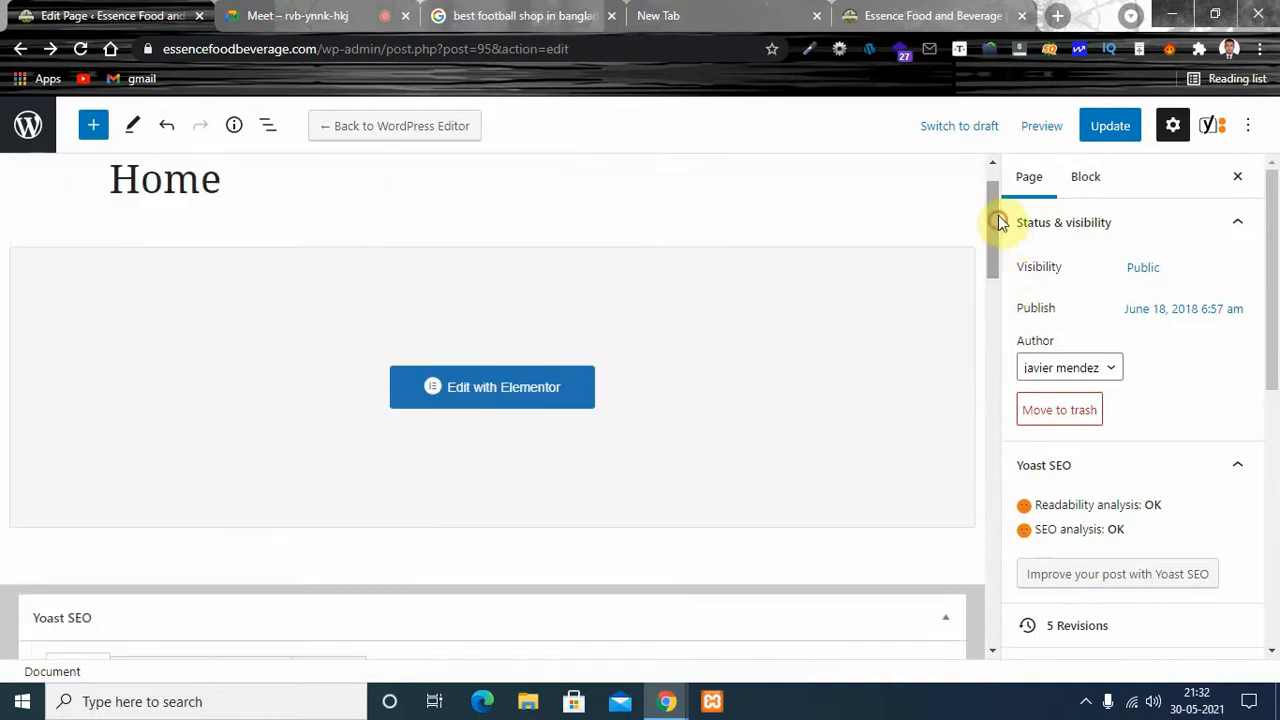
{"action": "left_click", "coordinate": [1110, 125]}
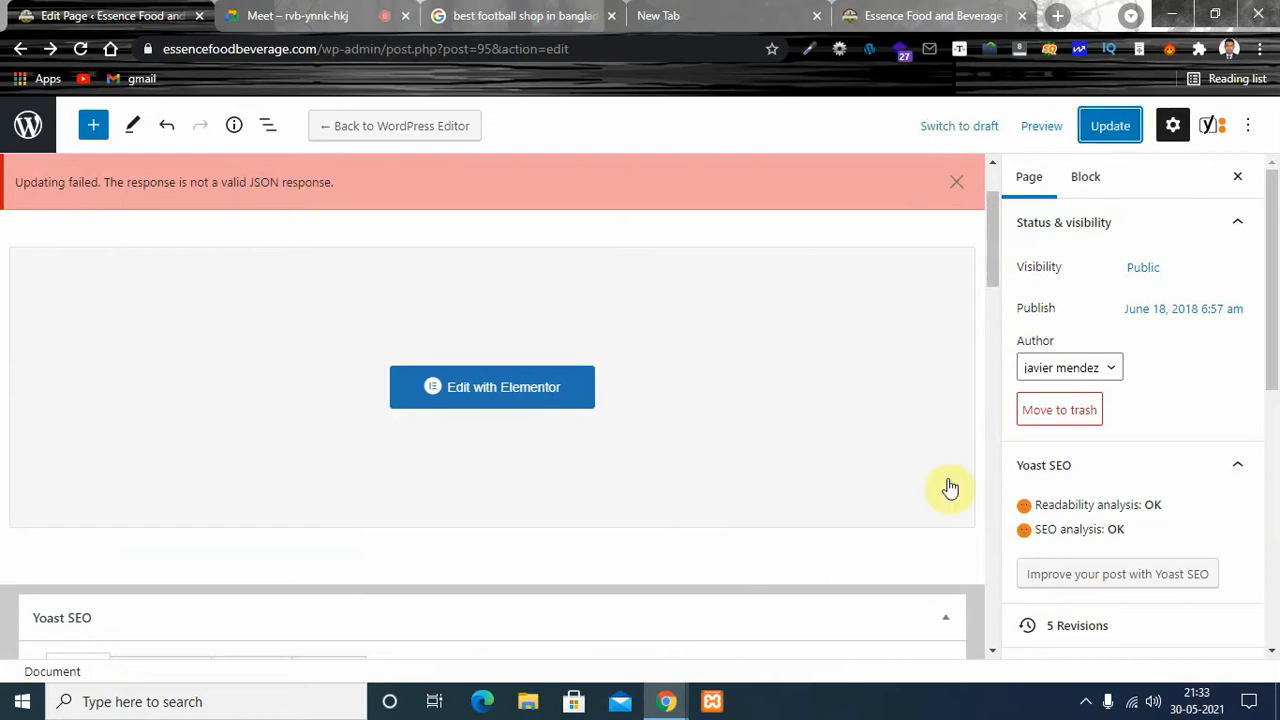
- Hyphenate the Home page's slug in the Yoast SEO settings so that it reads home-vanilla-beans-in-bulk
{"action": "left_click_drag", "start_coordinate": [985, 253], "coordinate": [993, 382]}
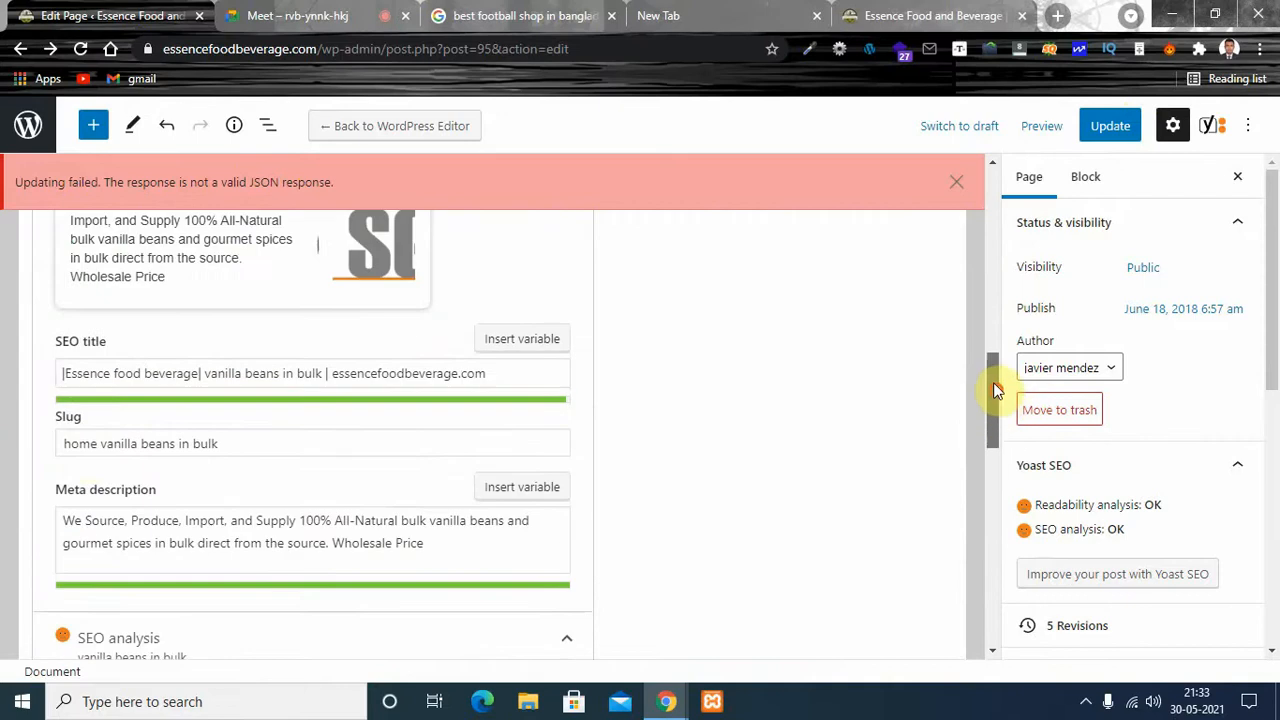
{"action": "left_click", "coordinate": [100, 443]}
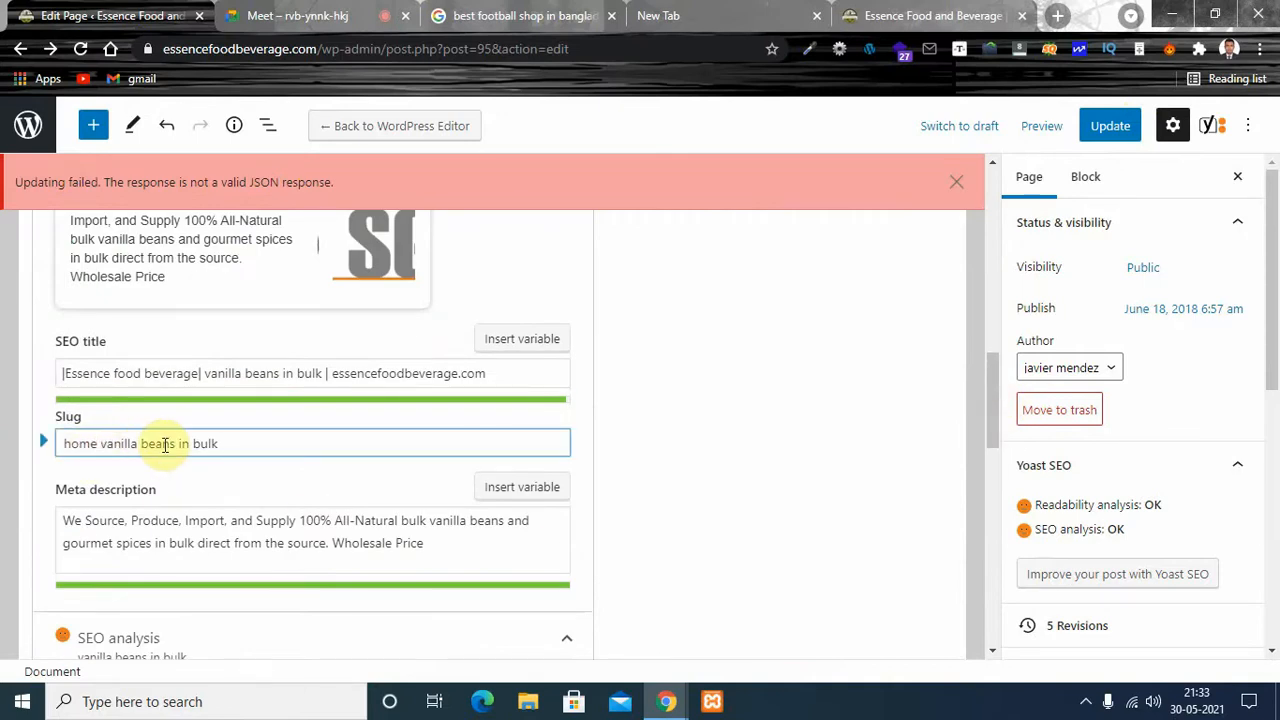
{"action": "key", "text": "Delete"}
{"action": "type", "text": "-"}
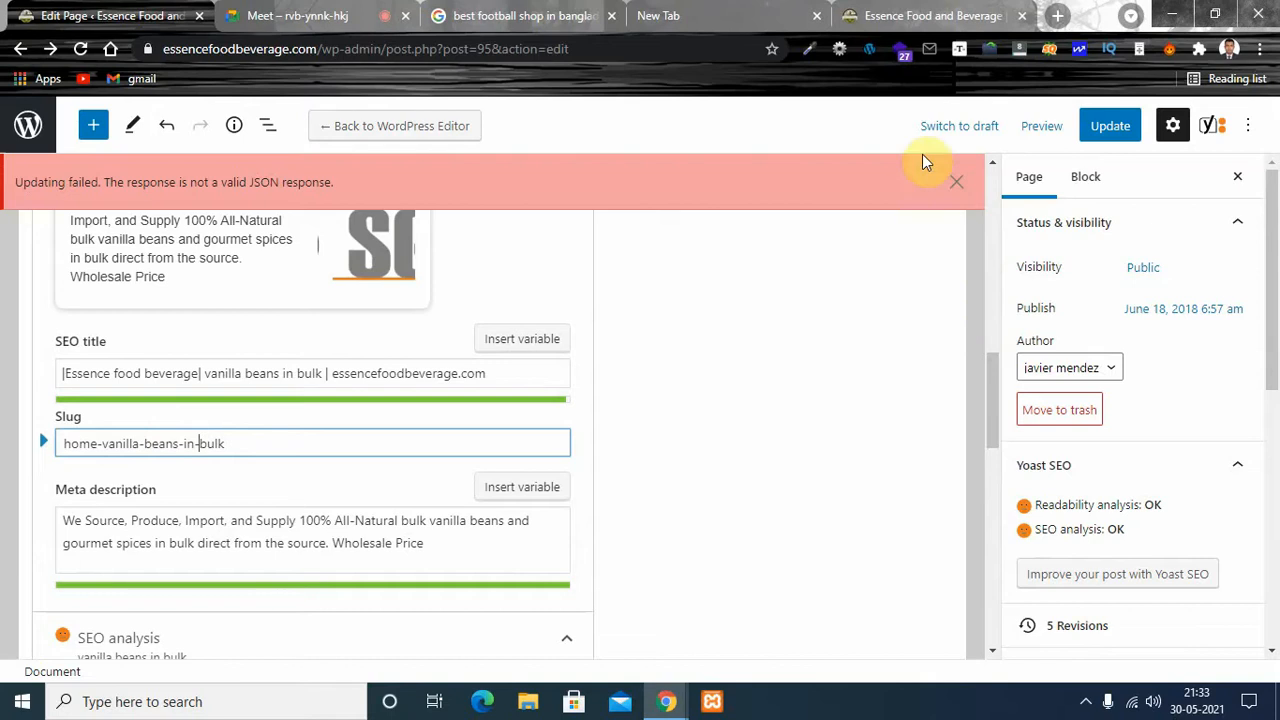
- Try to update the page with the hyphenated slug, glance over the good SEO results, and dismiss the error notice
{"action": "left_click", "coordinate": [959, 184]}
{"action": "left_click", "coordinate": [1100, 126]}
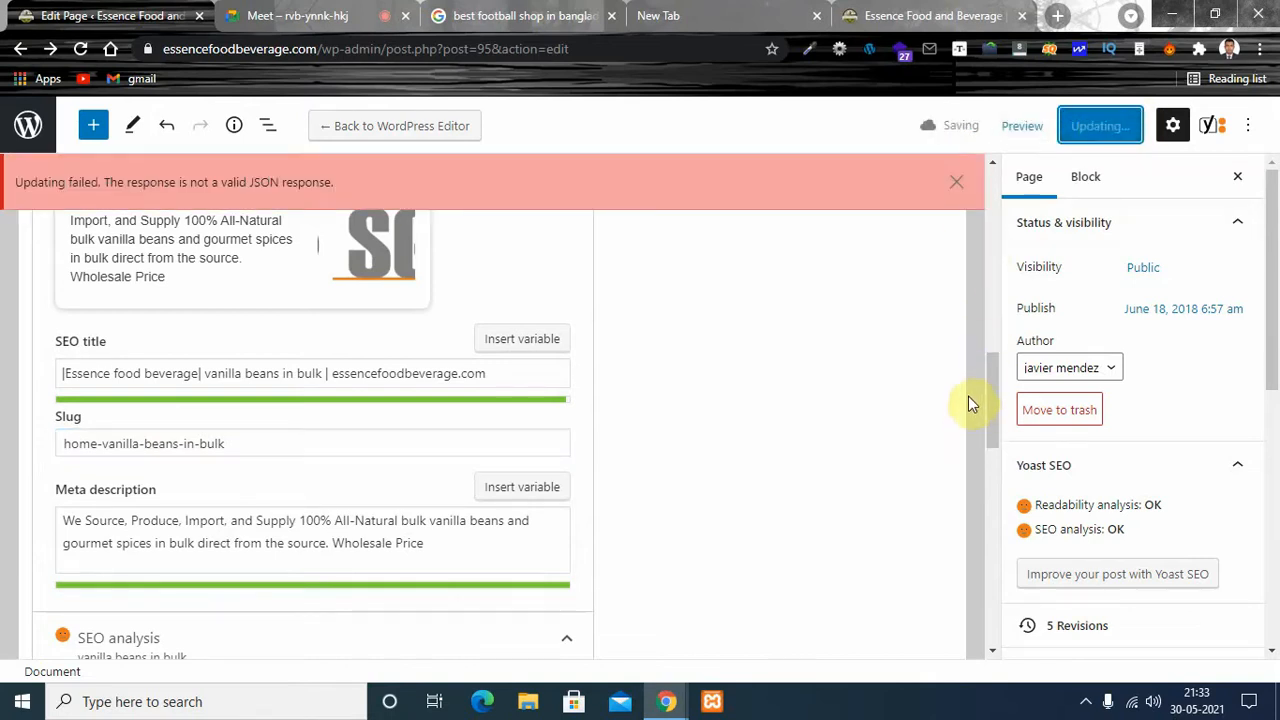
{"action": "left_click_drag", "start_coordinate": [994, 390], "coordinate": [980, 623]}
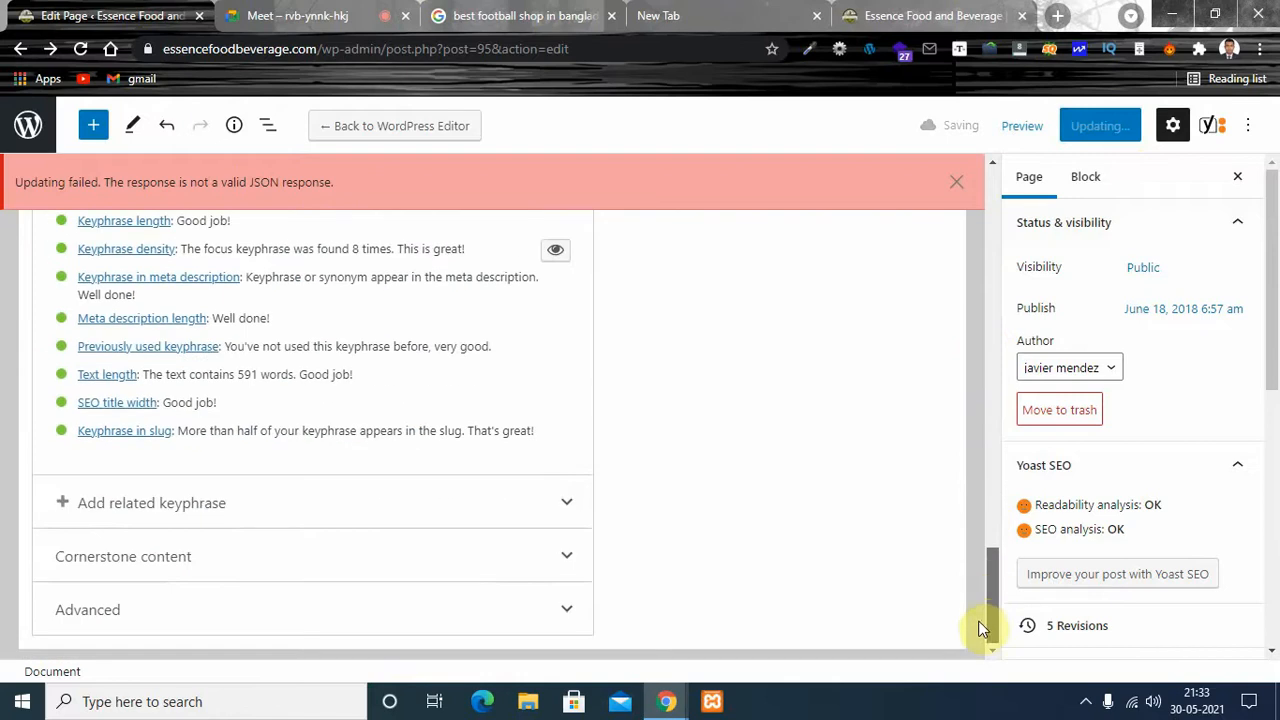
{"action": "left_click_drag", "start_coordinate": [994, 509], "coordinate": [990, 395]}
{"action": "left_click", "coordinate": [956, 181]}
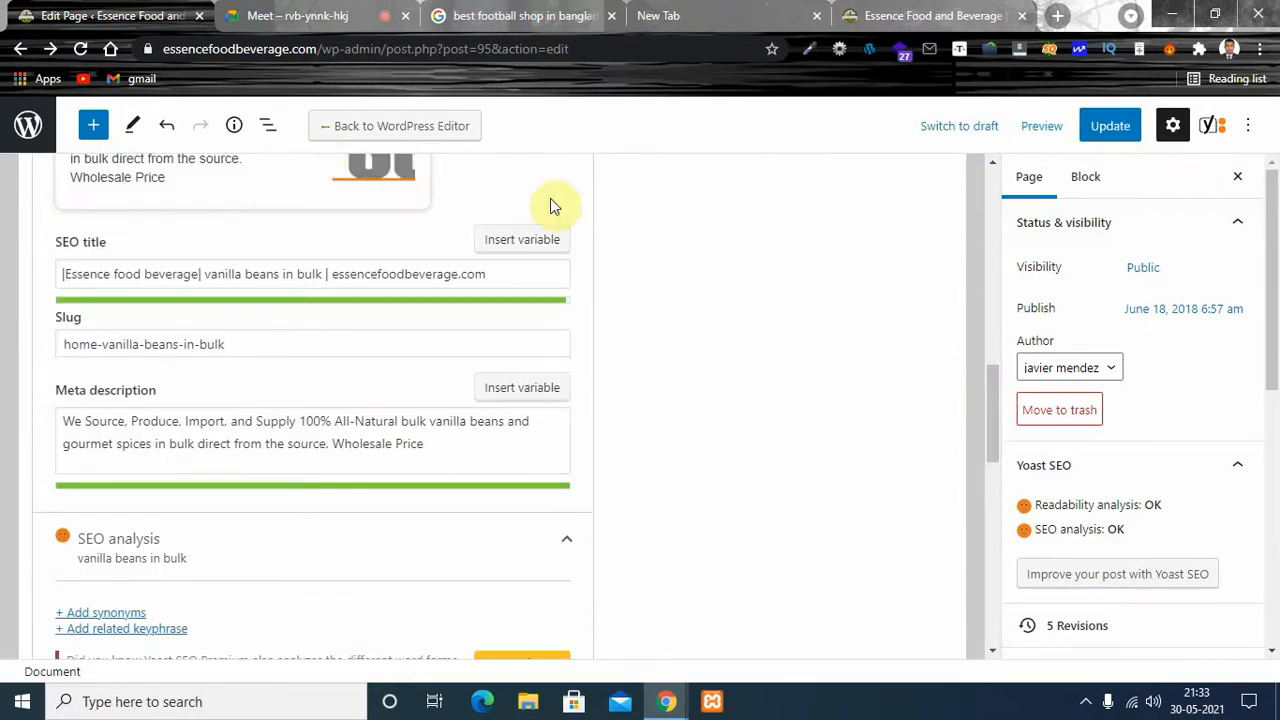
- Switch the page from Elementor back to the default WordPress editor, confirm the switch, and dismiss the error notice
{"action": "left_click_drag", "start_coordinate": [993, 384], "coordinate": [993, 343]}
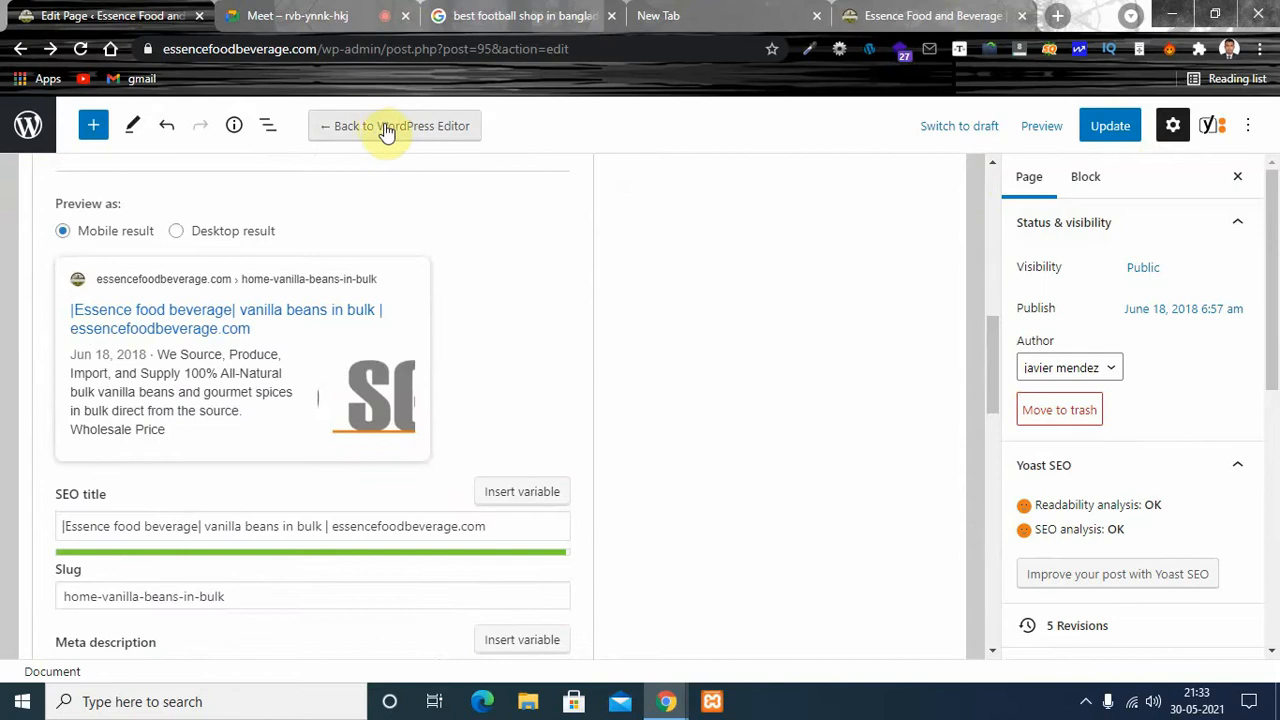
{"action": "left_click", "coordinate": [409, 126]}
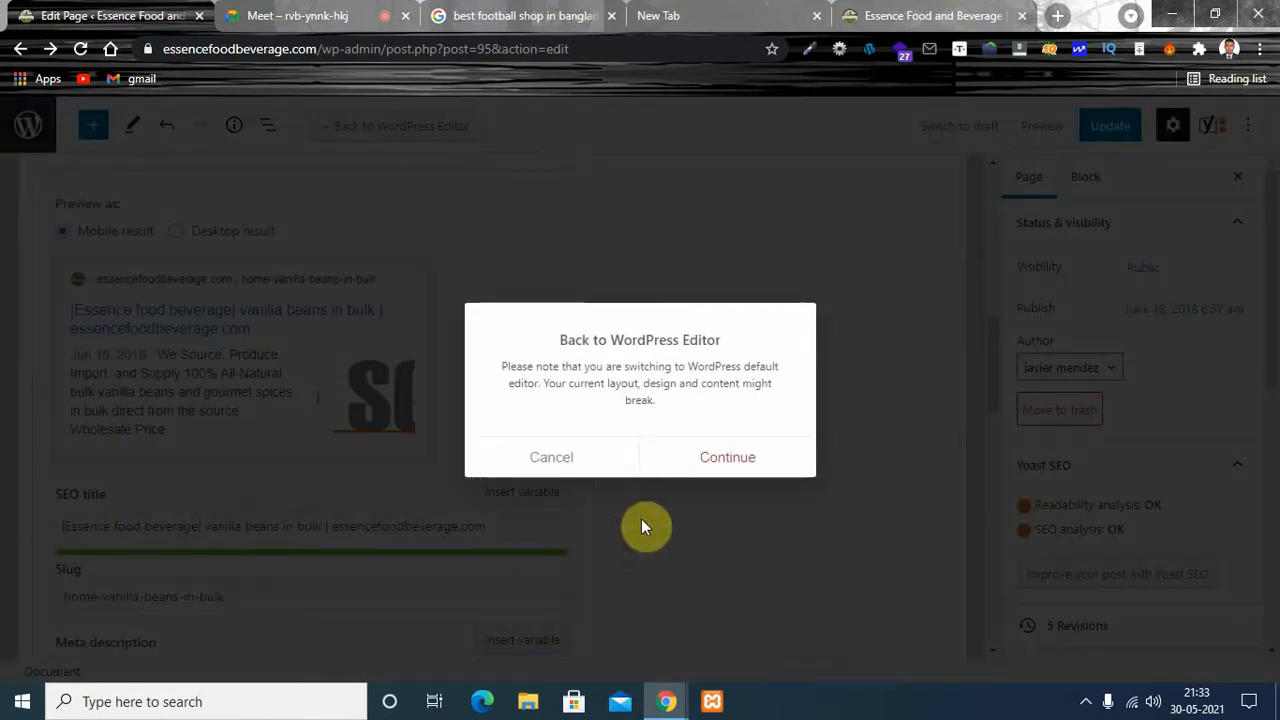
{"action": "left_click", "coordinate": [712, 461]}
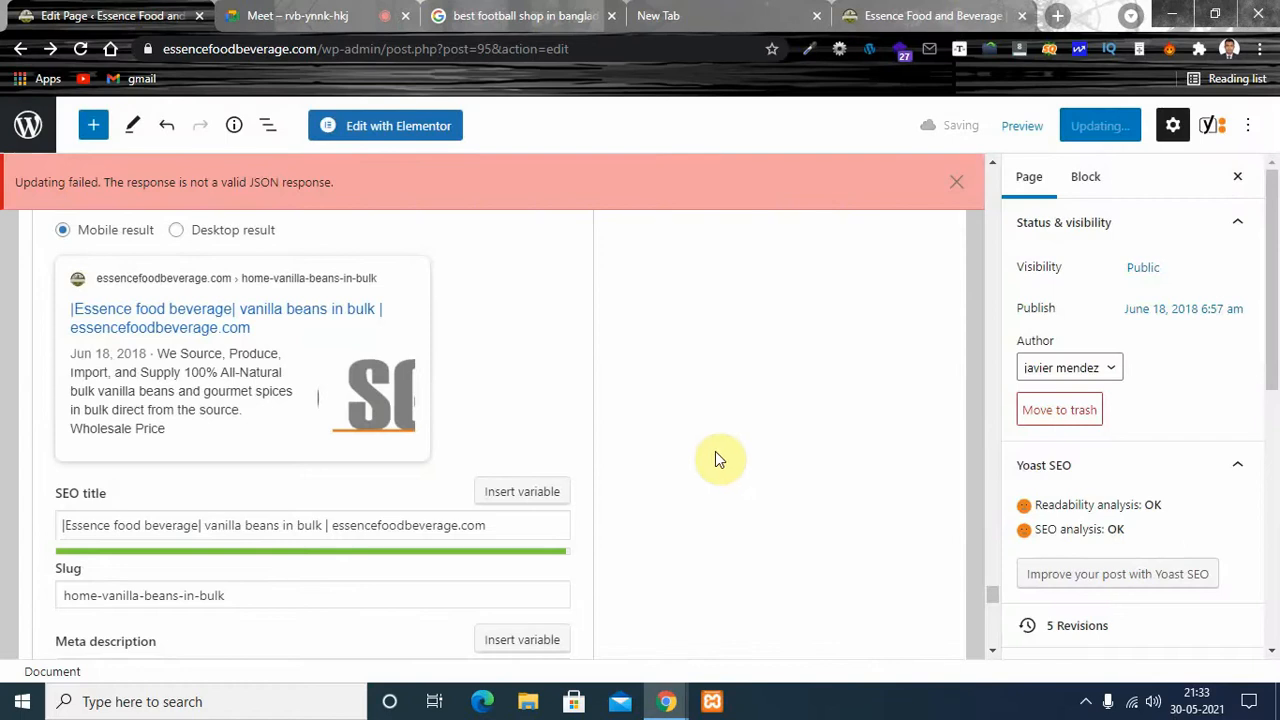
{"action": "left_click", "coordinate": [956, 181]}
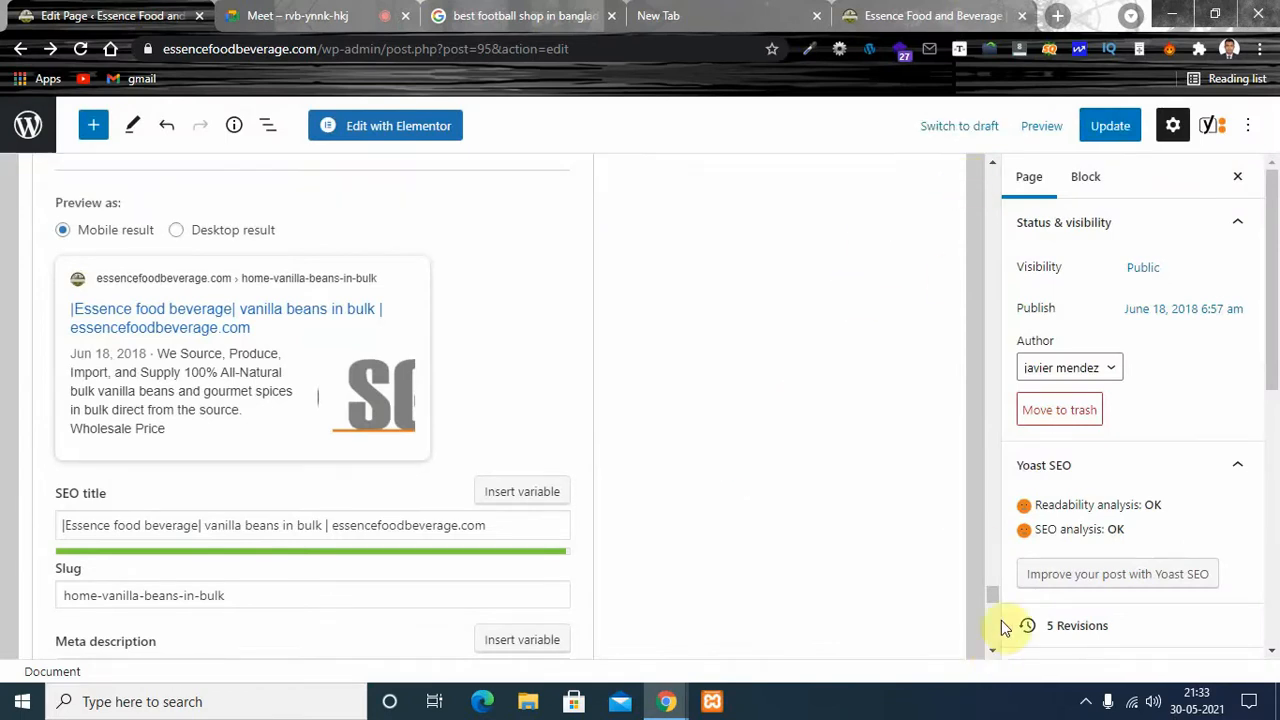
- Look through the Home page's headings, text and layout settings in the WordPress editor for places that use the keyphrase
{"action": "left_click_drag", "start_coordinate": [990, 594], "coordinate": [969, 300]}
{"action": "left_click_drag", "start_coordinate": [979, 180], "coordinate": [980, 158]}
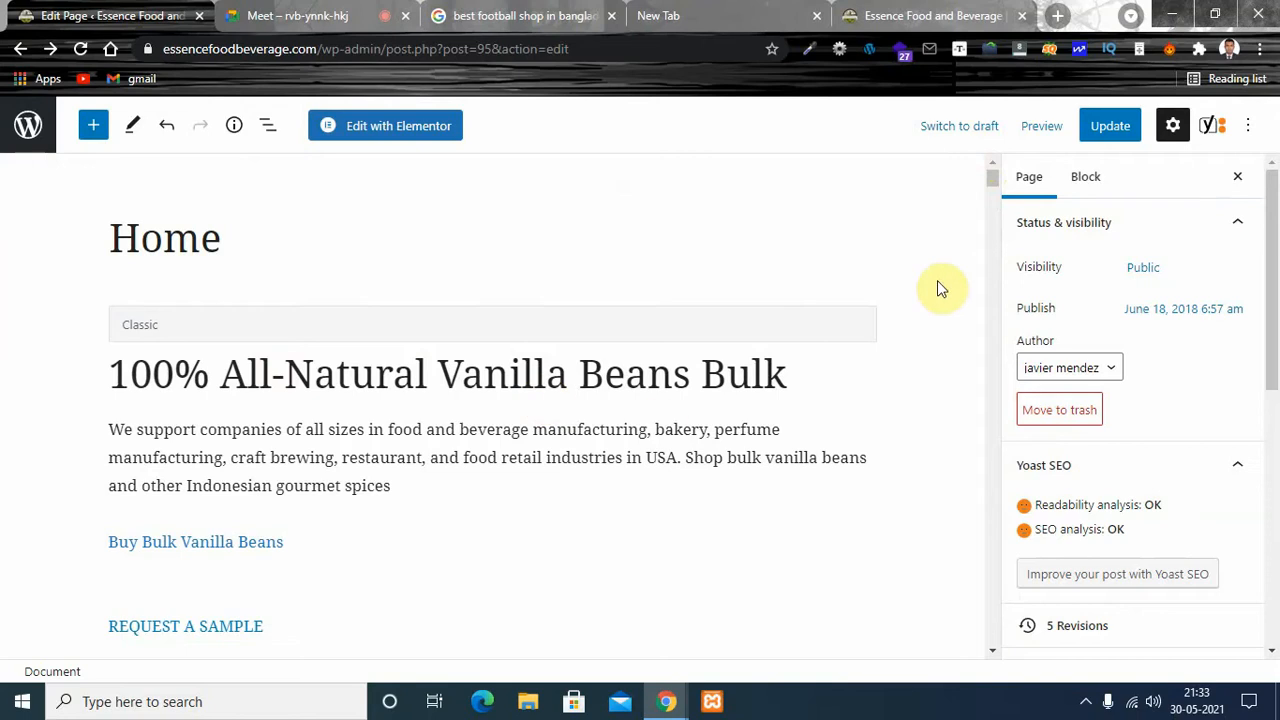
{"action": "left_click_drag", "start_coordinate": [997, 180], "coordinate": [995, 368]}
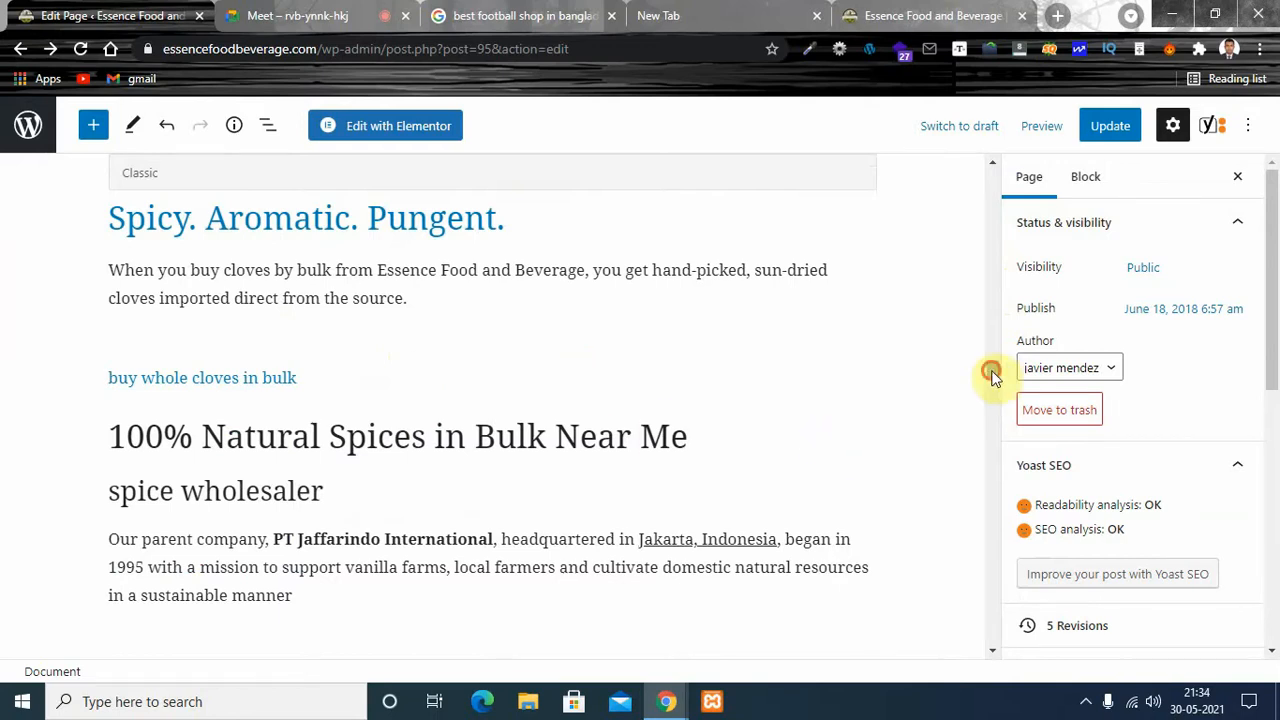
{"action": "left_click_drag", "start_coordinate": [990, 372], "coordinate": [993, 235]}
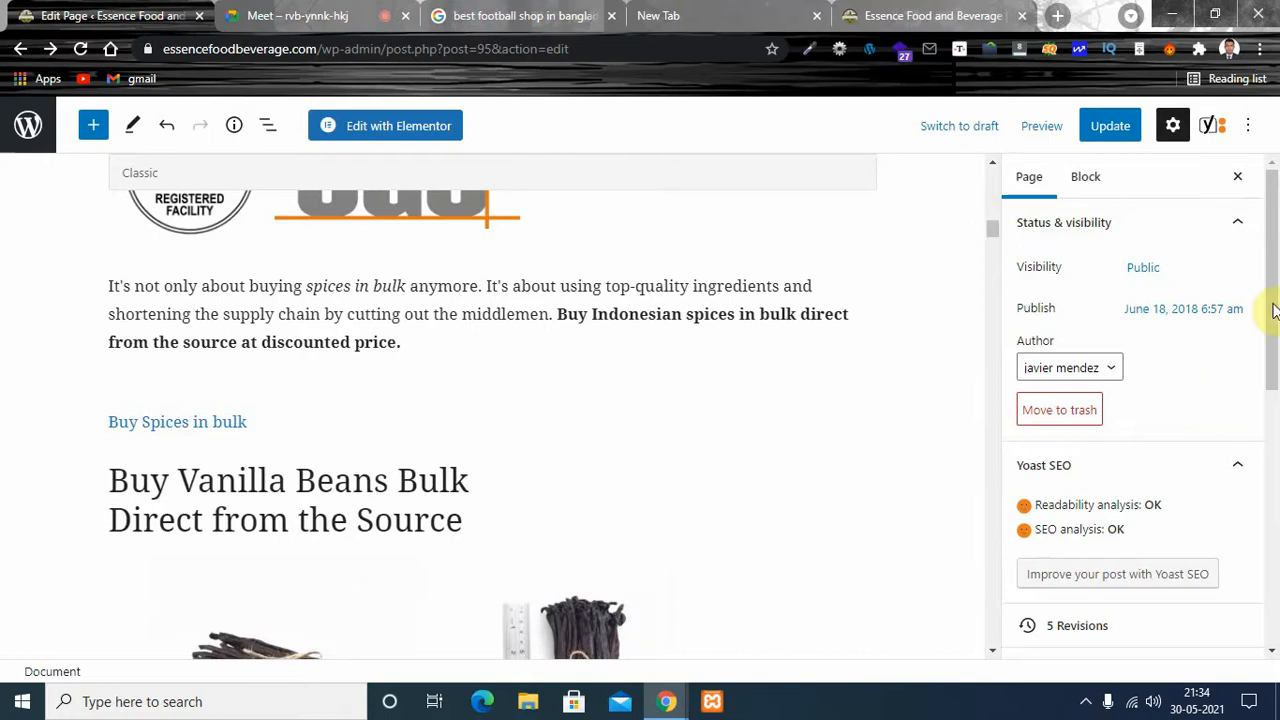
{"action": "left_click_drag", "start_coordinate": [1274, 256], "coordinate": [1272, 486]}
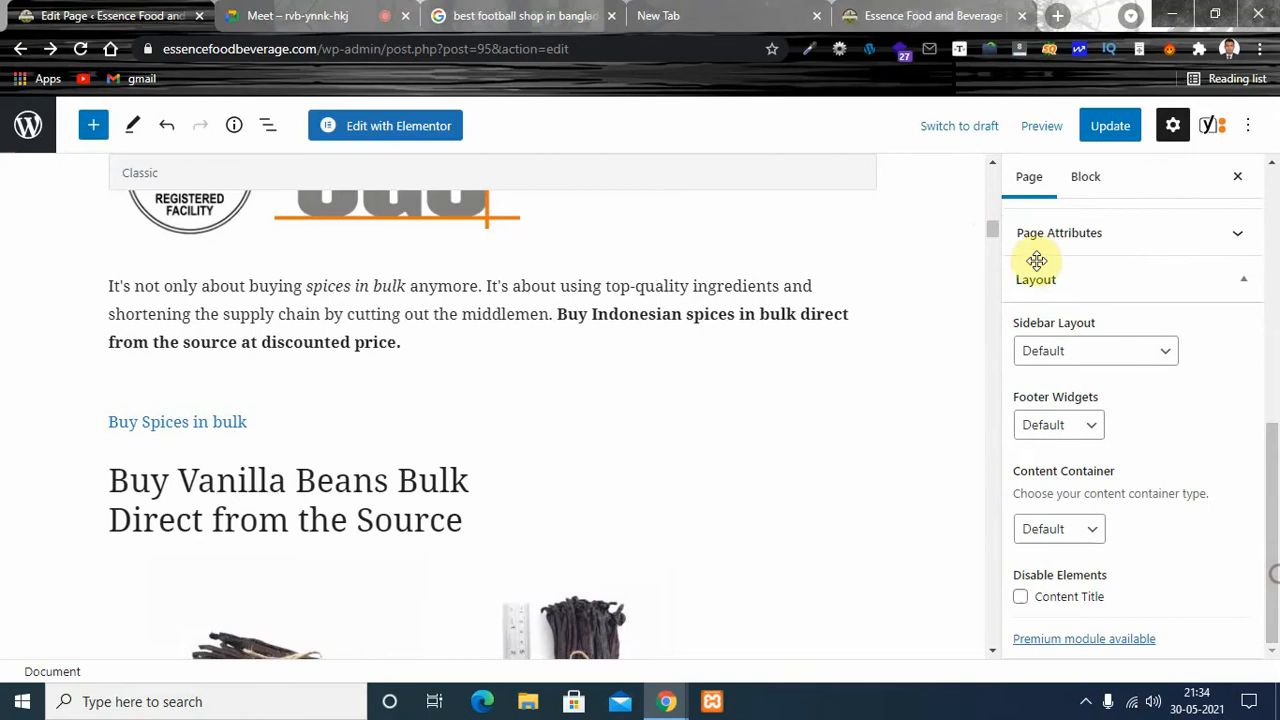
{"action": "mouse_move", "coordinate": [990, 229]}
{"action": "left_mouse_down"}
{"action": "mouse_move", "coordinate": [989, 649]}
{"action": "mouse_move", "coordinate": [989, 211]}
{"action": "mouse_move", "coordinate": [990, 235]}
{"action": "left_mouse_up"}
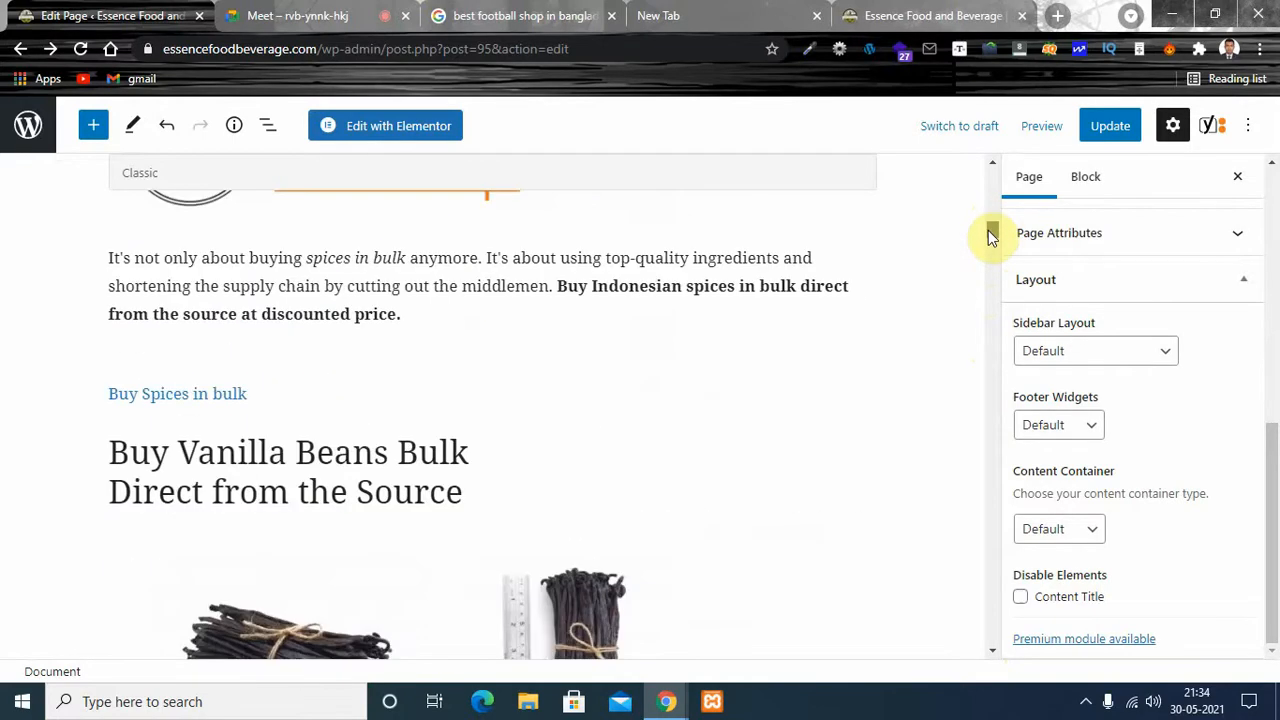
{"action": "left_click", "coordinate": [328, 452]}
{"action": "left_click", "coordinate": [452, 452]}
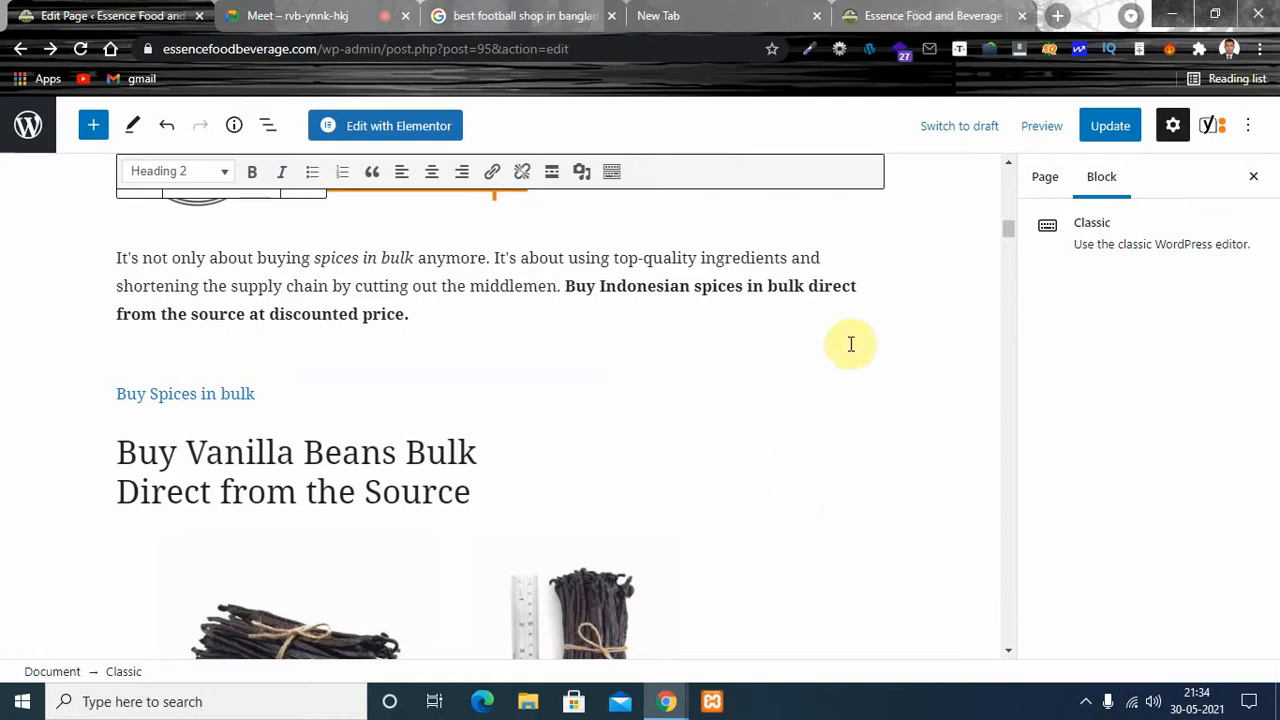
{"action": "left_click_drag", "start_coordinate": [1012, 234], "coordinate": [1006, 319]}
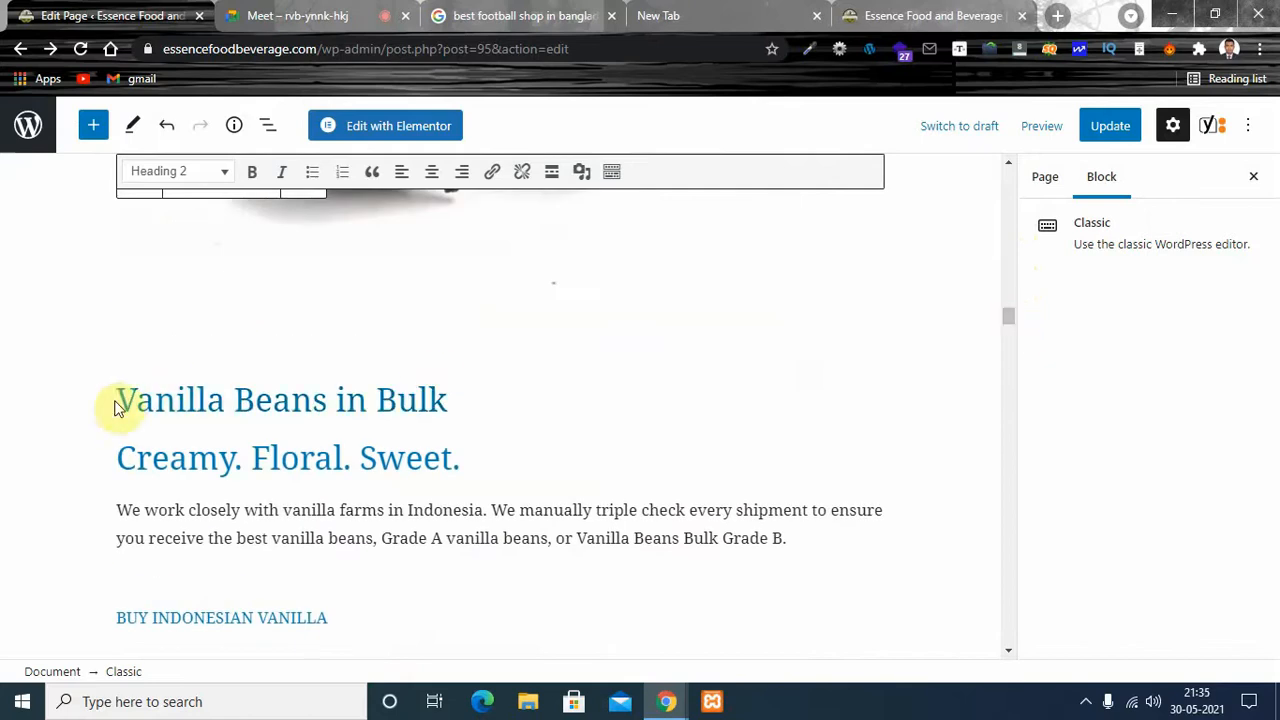
- Change the linked "Vanilla Beans in Bulk" heading to all lowercase, "vanilla beans in bulk"
{"action": "left_click_drag", "start_coordinate": [120, 397], "coordinate": [443, 400]}
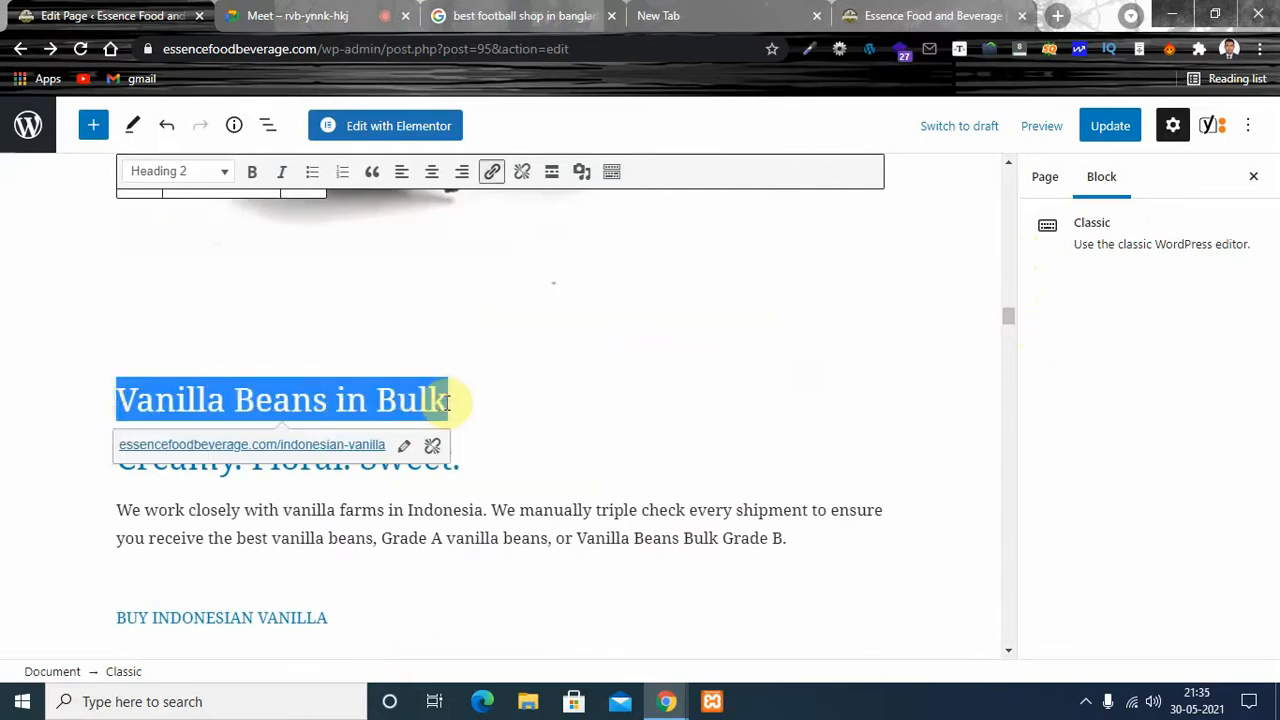
{"action": "left_click", "coordinate": [449, 401]}
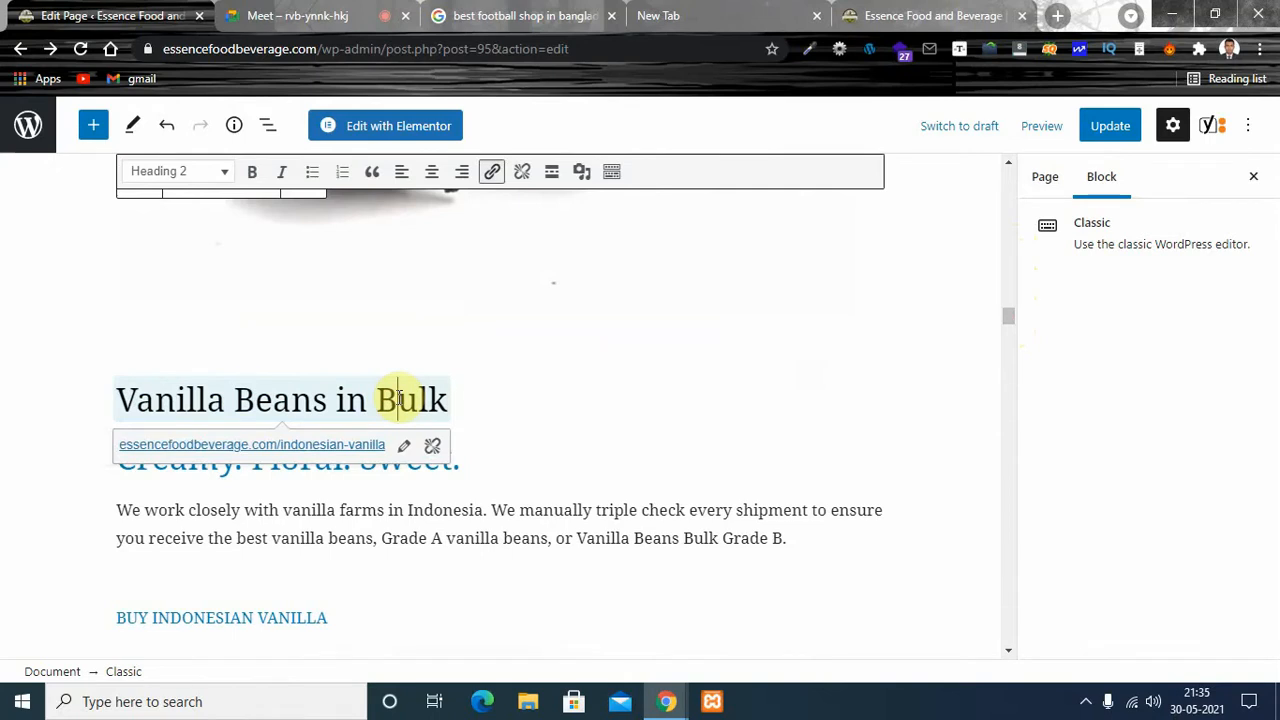
{"action": "key", "text": "BackSpace"}
{"action": "type", "text": "b"}
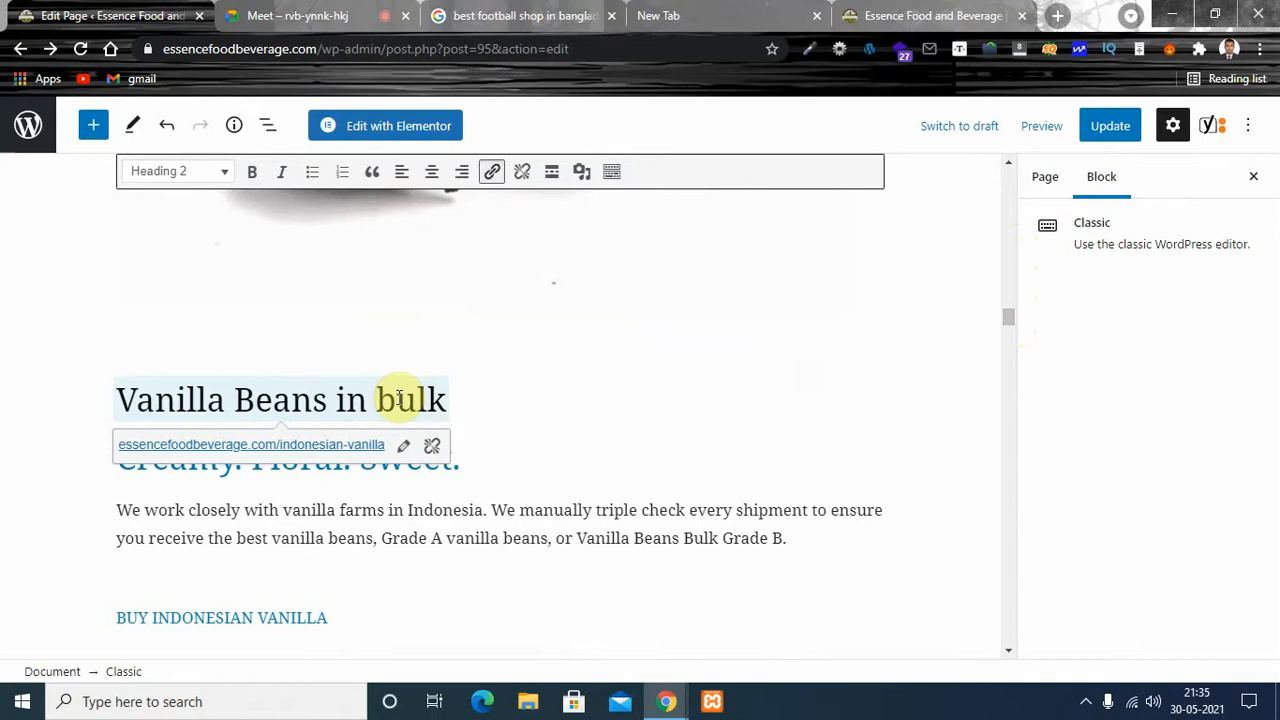
{"action": "key", "text": "BackSpace"}
{"action": "type", "text": "b"}
{"action": "key", "text": "Left"}
{"action": "key", "text": "Left"}
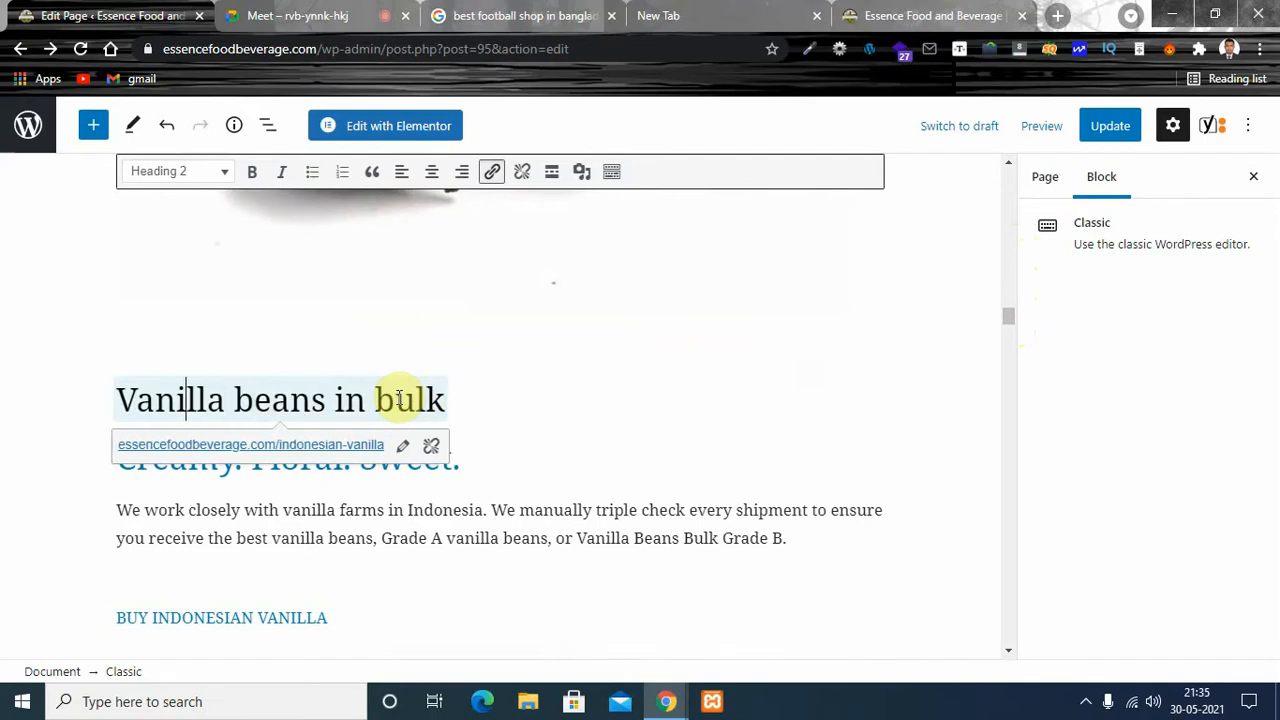
{"action": "key", "text": "BackSpace"}
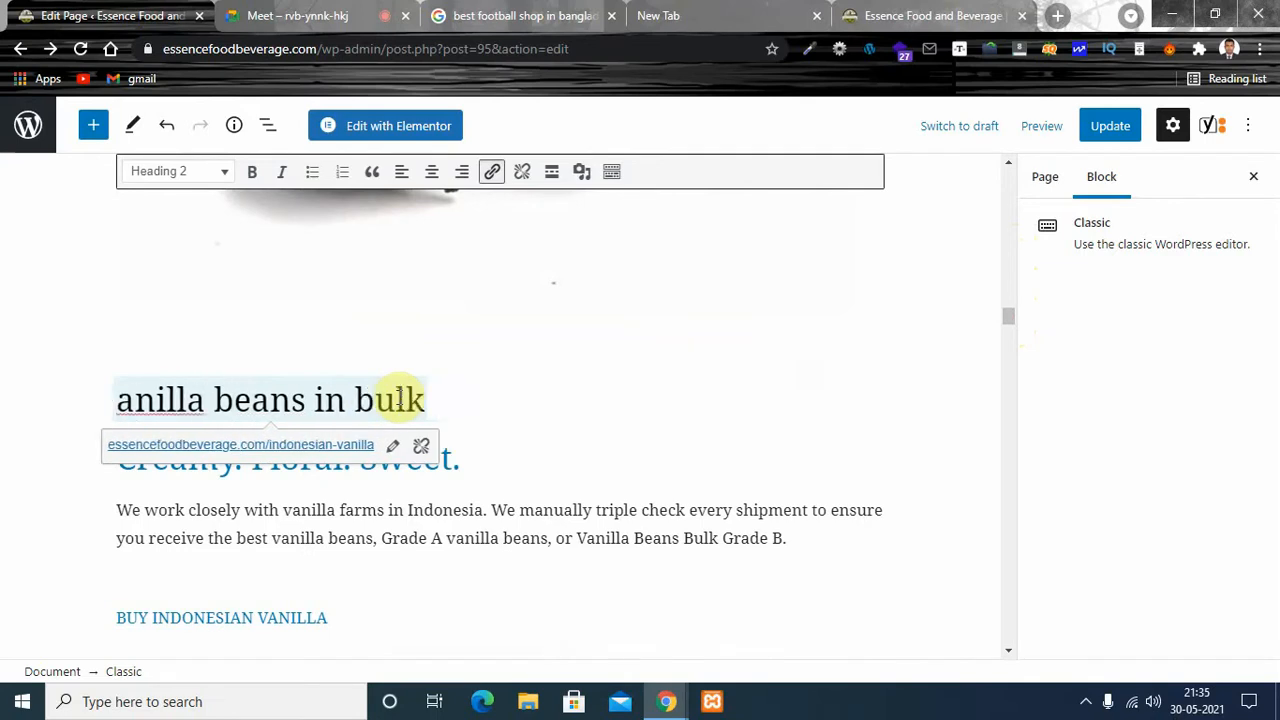
{"action": "type", "text": "v"}
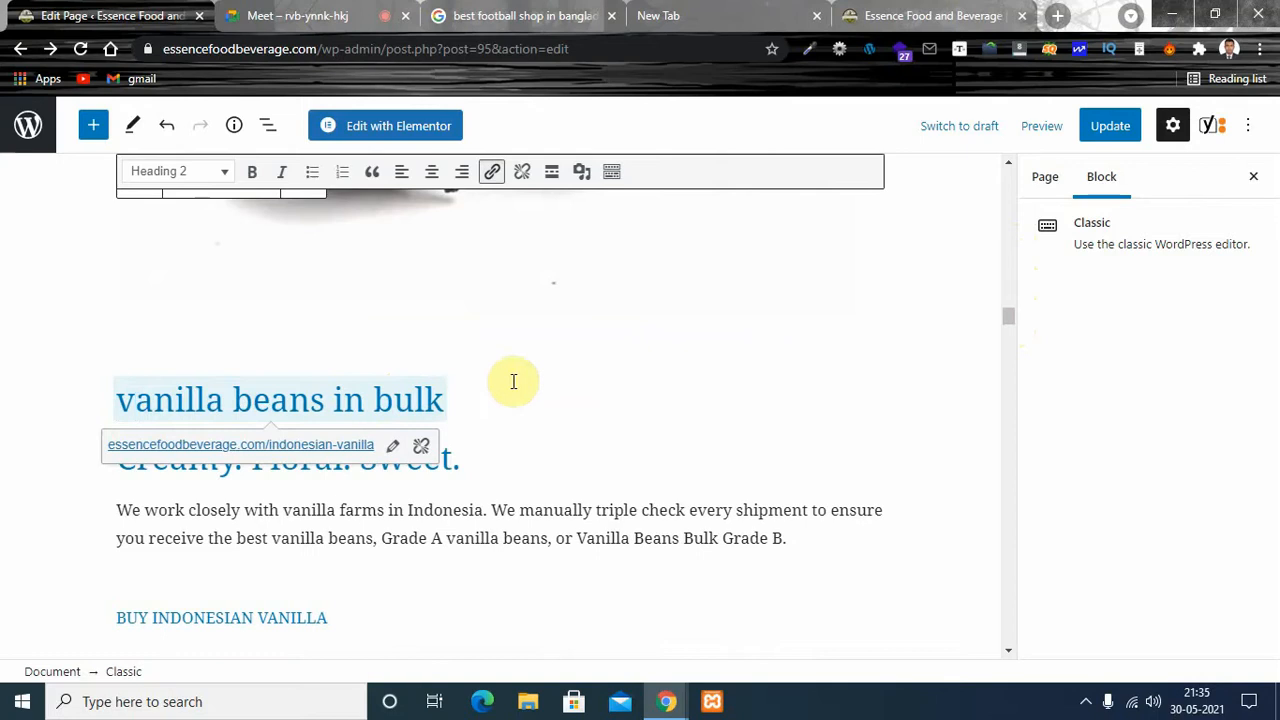
{"action": "left_click_drag", "start_coordinate": [463, 392], "coordinate": [386, 396]}
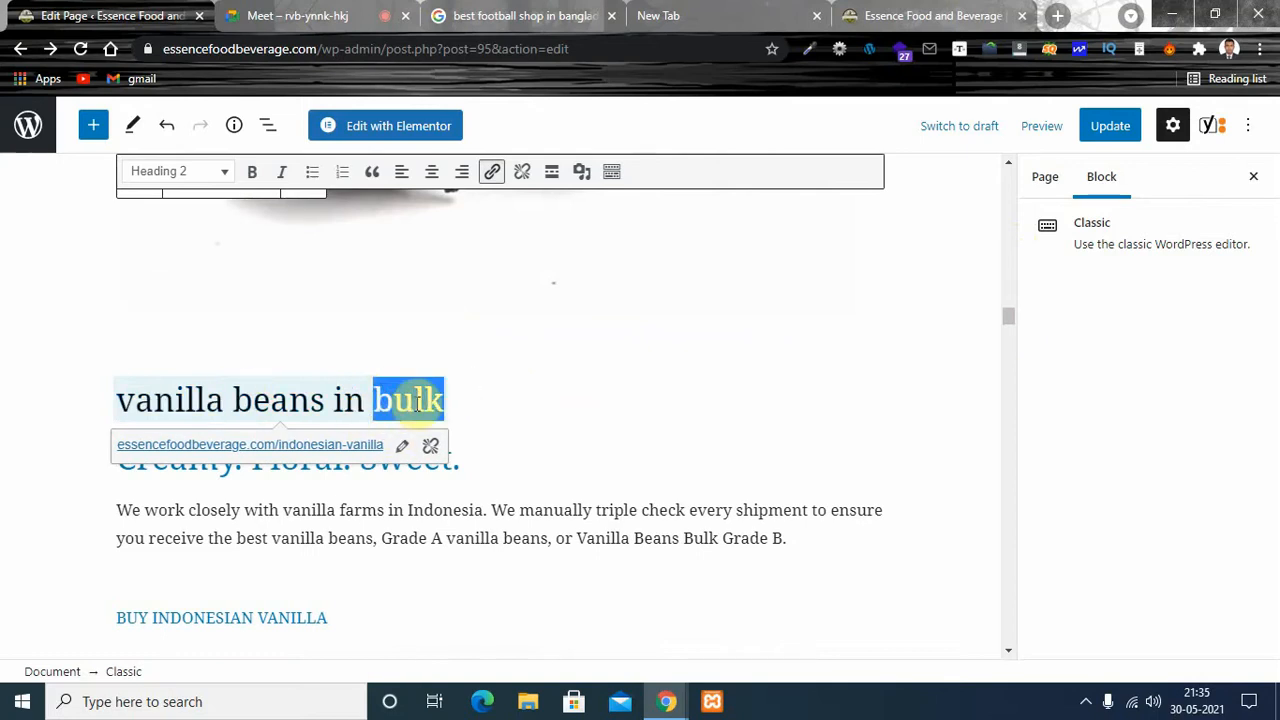
{"action": "left_click", "coordinate": [530, 399]}
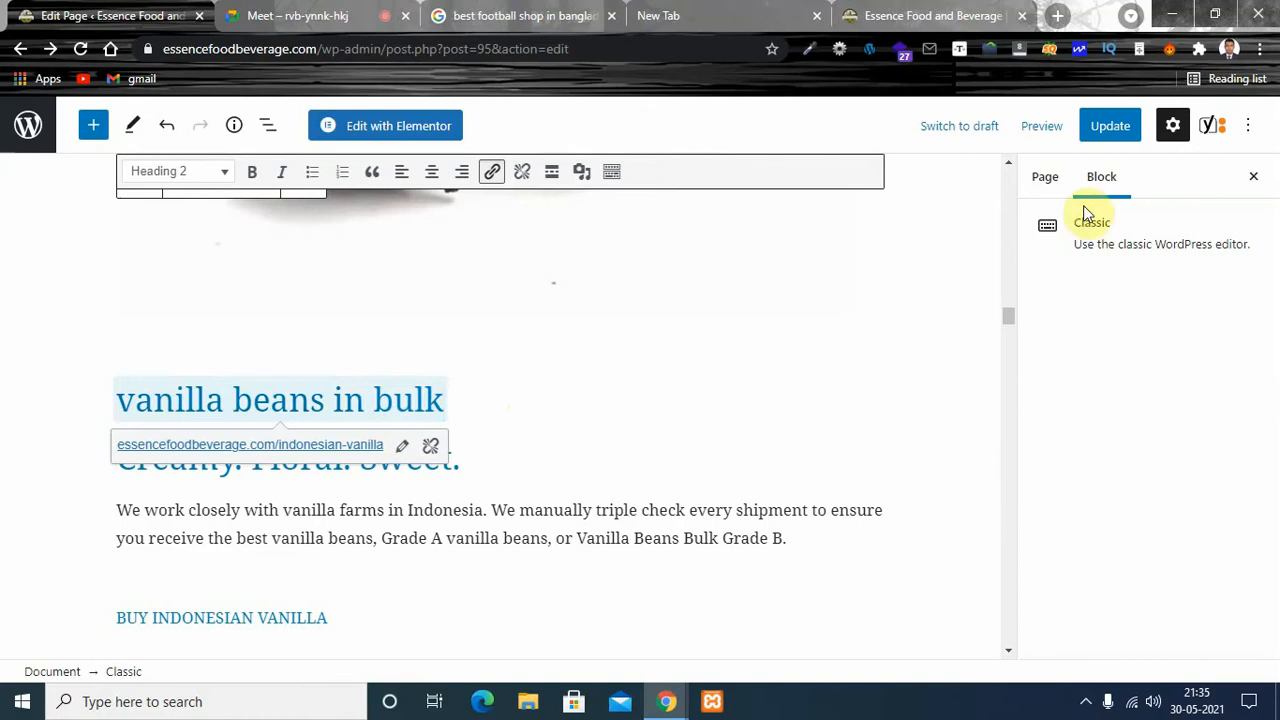
- Try to update the page with the lowercase heading, and review the problems and improvements in the SEO analysis
{"action": "left_click", "coordinate": [1105, 127]}
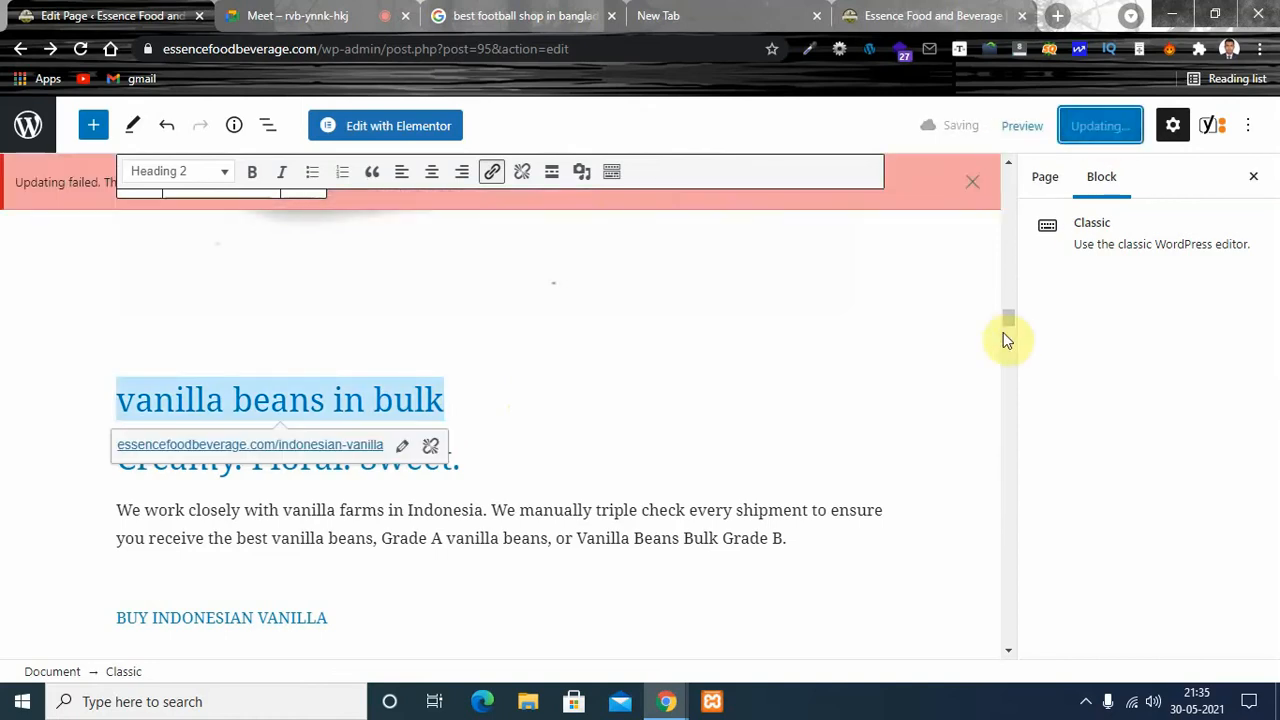
{"action": "left_click_drag", "start_coordinate": [1010, 327], "coordinate": [1007, 622]}
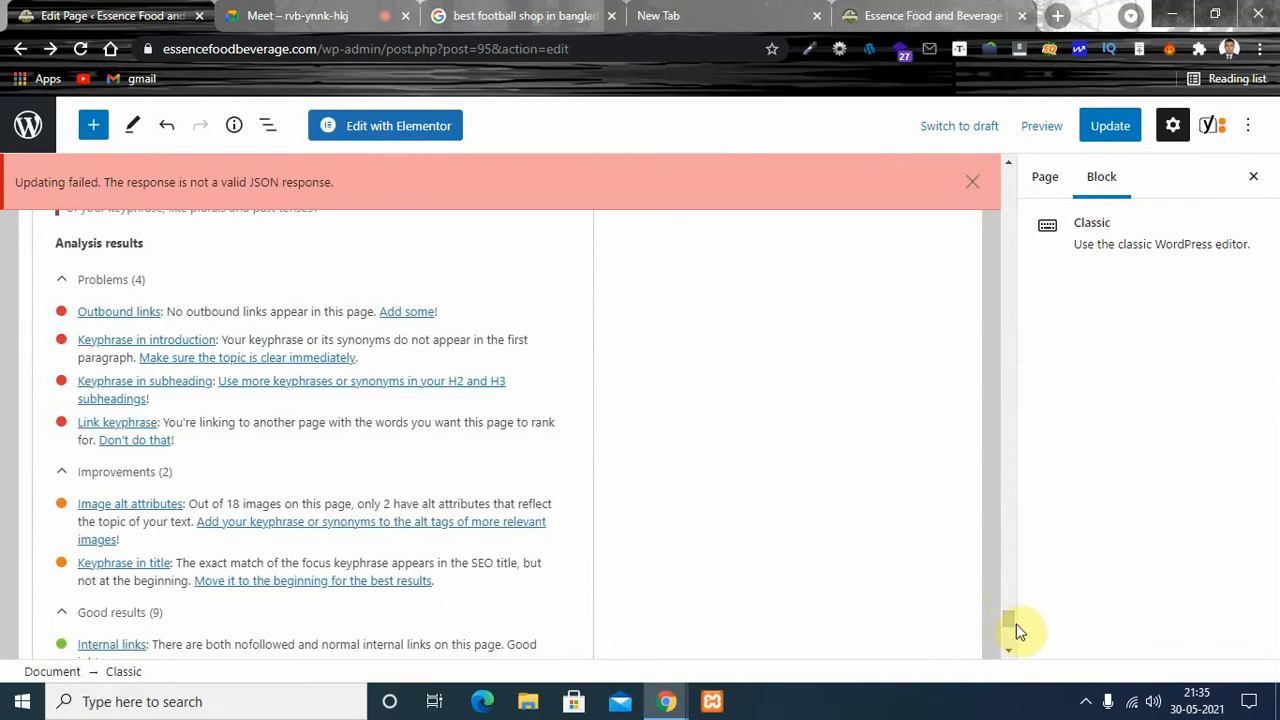
{"action": "left_click_drag", "start_coordinate": [1012, 618], "coordinate": [1008, 316]}
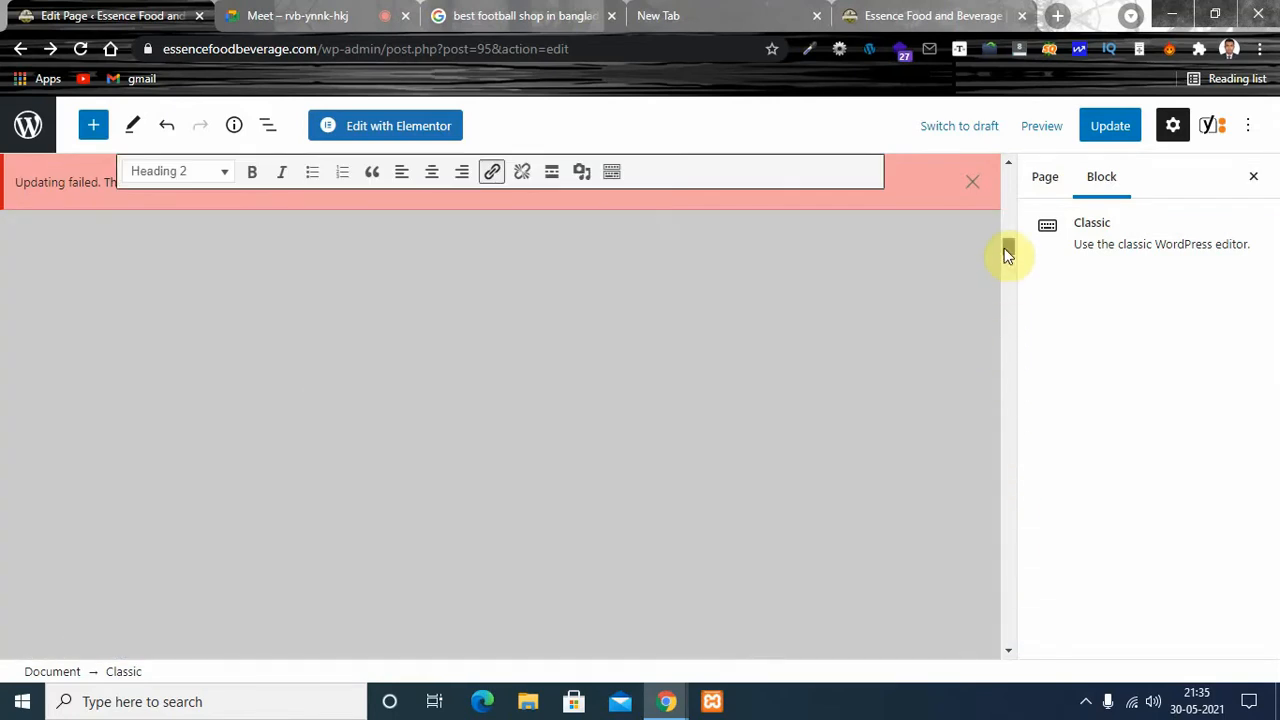
- Remove the indonesian-vanilla link from the "vanilla beans in bulk" heading, and open the entry for a new link on it
{"action": "left_click_drag", "start_coordinate": [1008, 255], "coordinate": [1007, 319]}
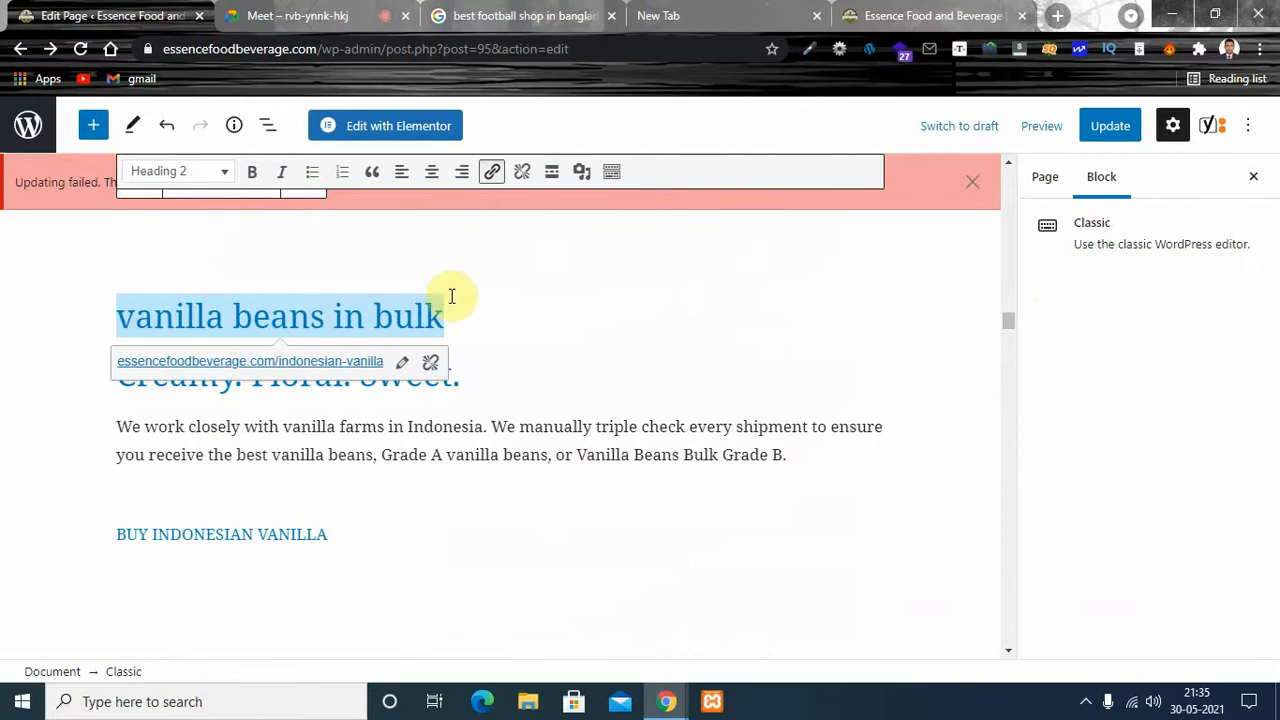
{"action": "left_click", "coordinate": [430, 366]}
{"action": "left_click_drag", "start_coordinate": [444, 453], "coordinate": [110, 460]}
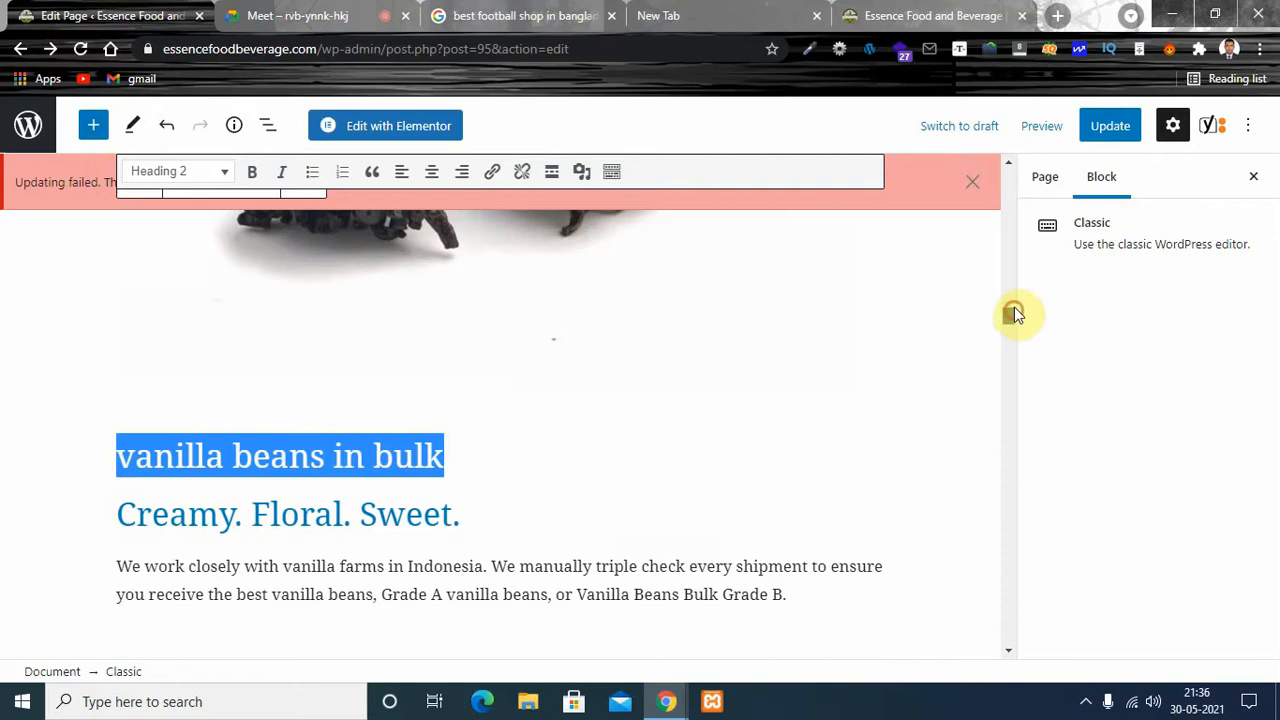
{"action": "scroll", "coordinate": [1011, 311], "scroll_direction": "up", "scroll_amount": 1}
{"action": "scroll", "coordinate": [1011, 309], "scroll_direction": "down", "scroll_amount": 1}
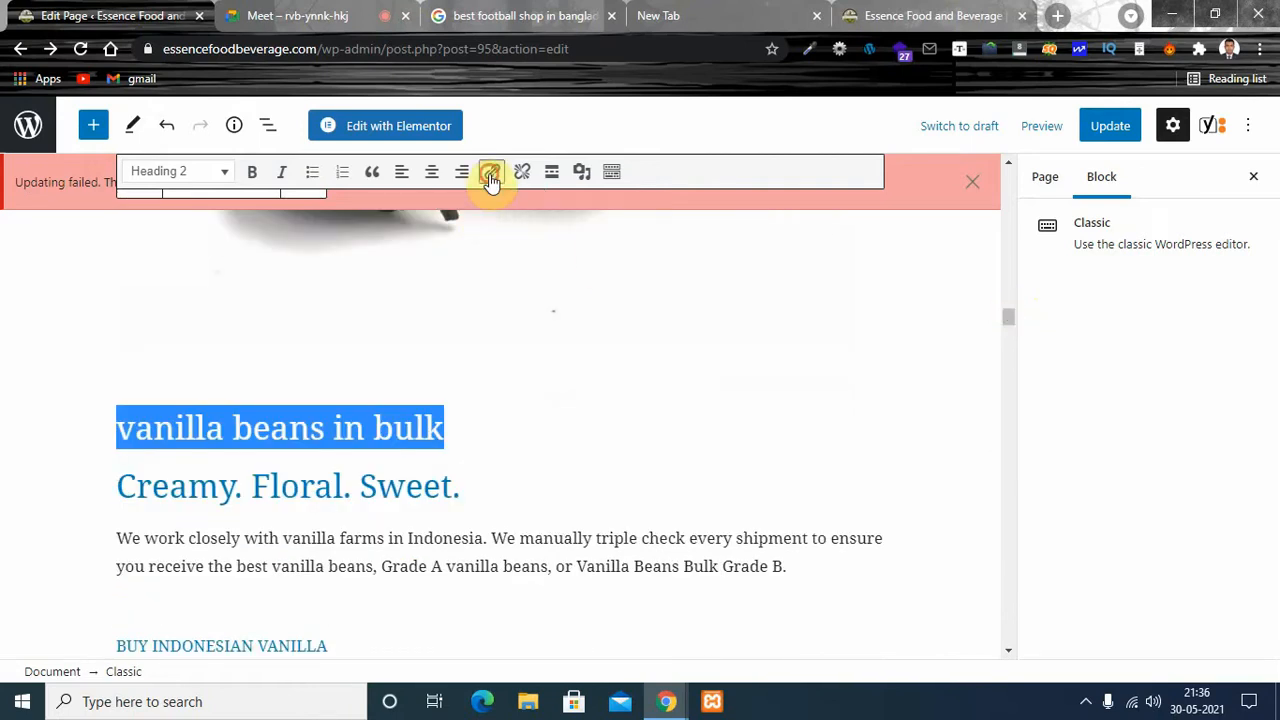
{"action": "left_click", "coordinate": [491, 174]}
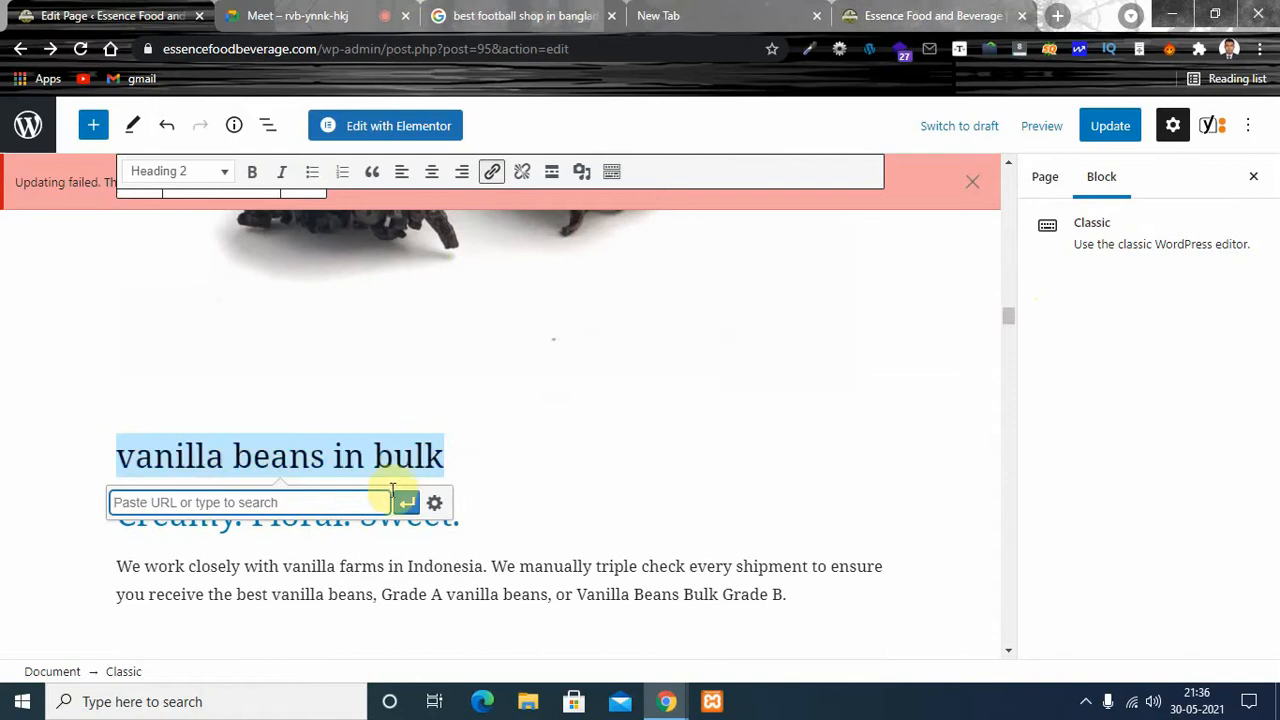
- Copy the heading text and search Google for "vanilla beans in bulk" in a new browser tab
{"action": "left_click_drag", "start_coordinate": [444, 456], "coordinate": [118, 456]}
{"action": "key", "text": "ctrl+c"}
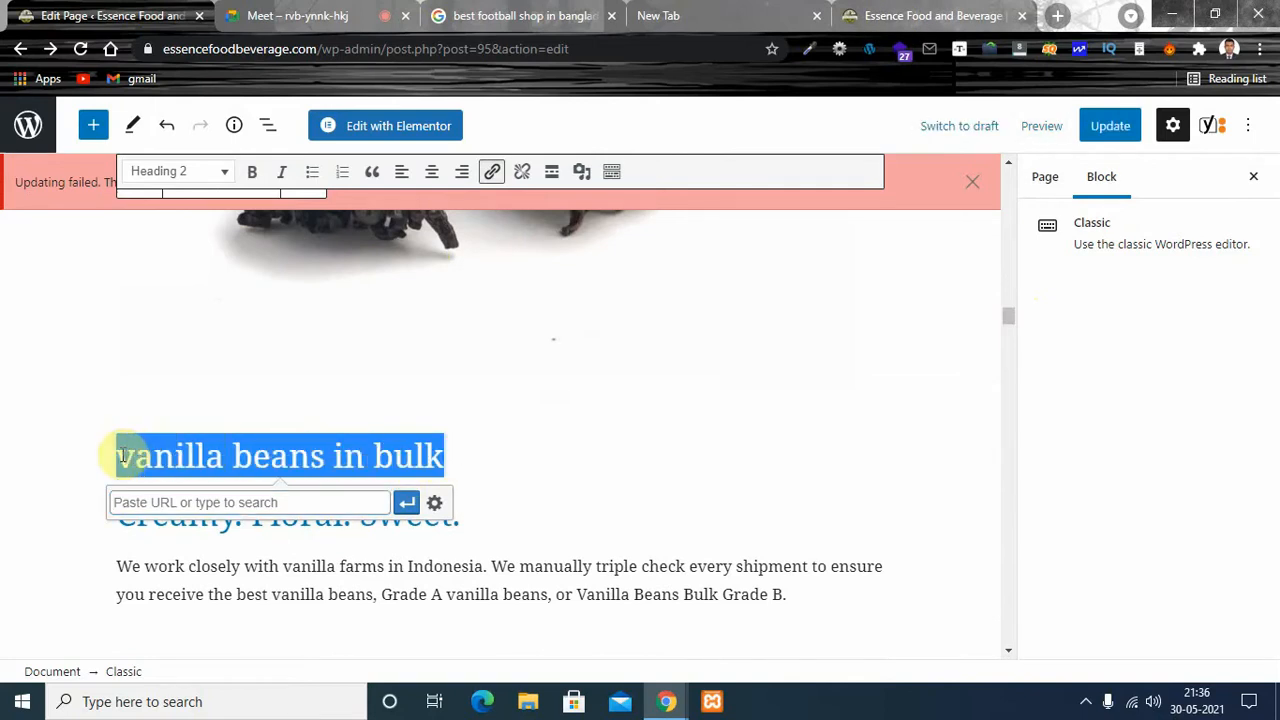
{"action": "left_click", "coordinate": [1055, 17]}
{"action": "key", "text": "ctrl+v"}
{"action": "key", "text": "Return"}
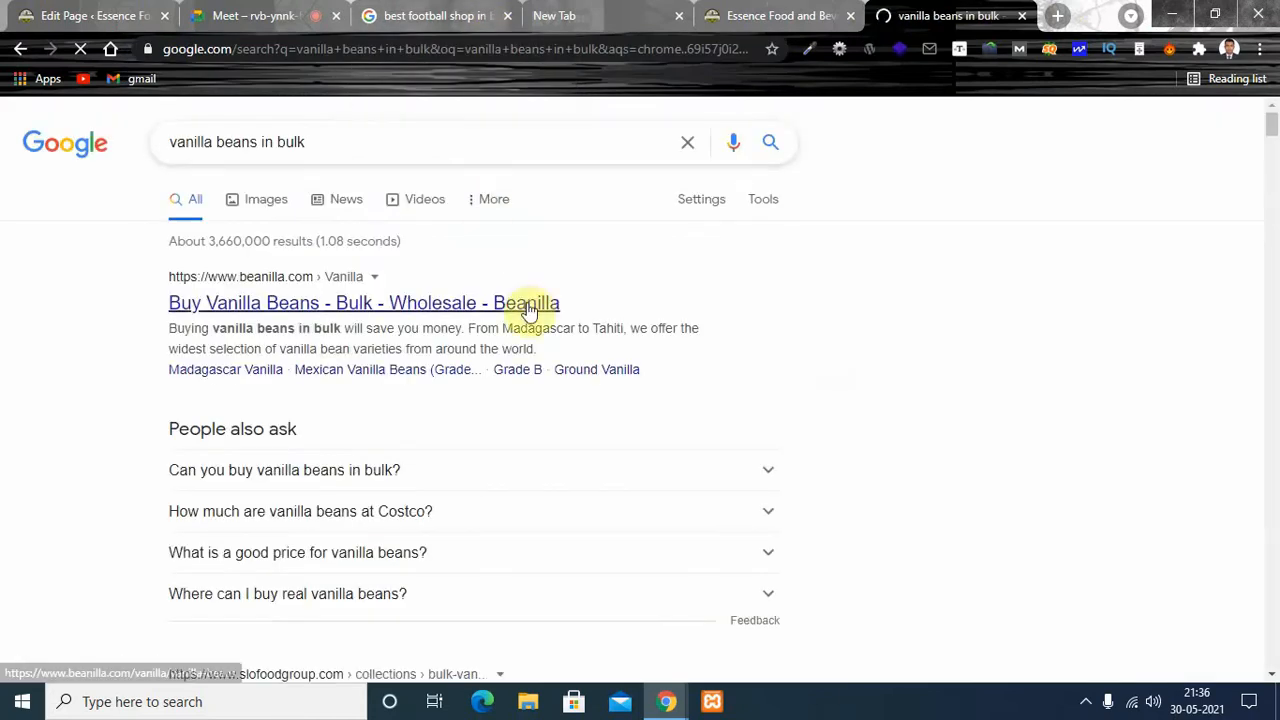
{"action": "left_click", "coordinate": [376, 303]}
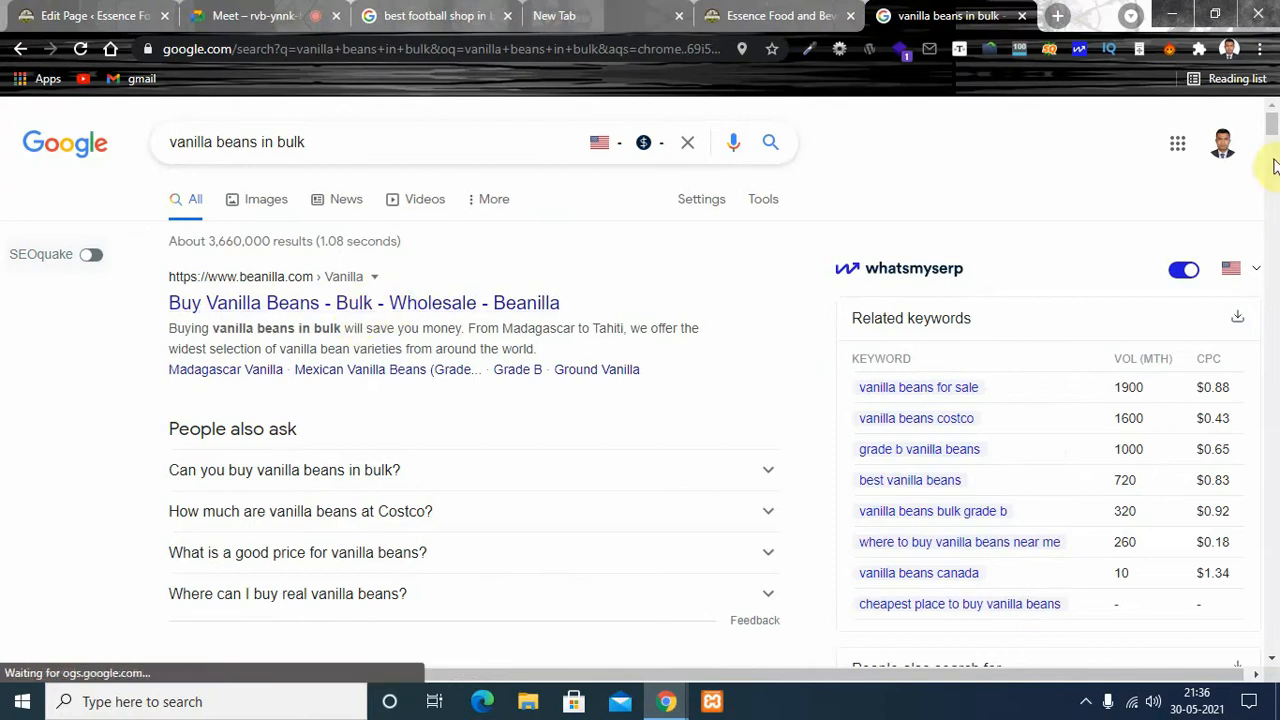
{"action": "left_click", "coordinate": [419, 298]}
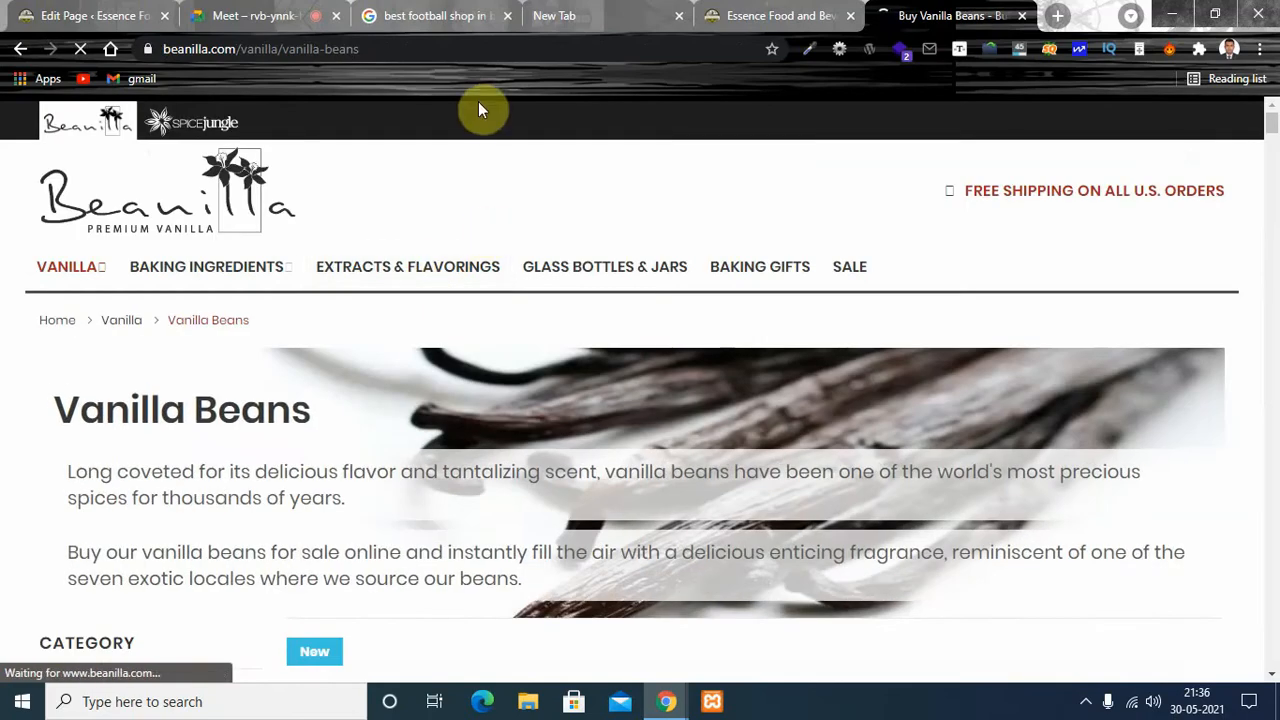
{"action": "mouse_move", "coordinate": [1275, 125]}
{"action": "left_mouse_down"}
{"action": "mouse_move", "coordinate": [1275, 206]}
{"action": "mouse_move", "coordinate": [1278, 118]}
{"action": "left_mouse_up"}
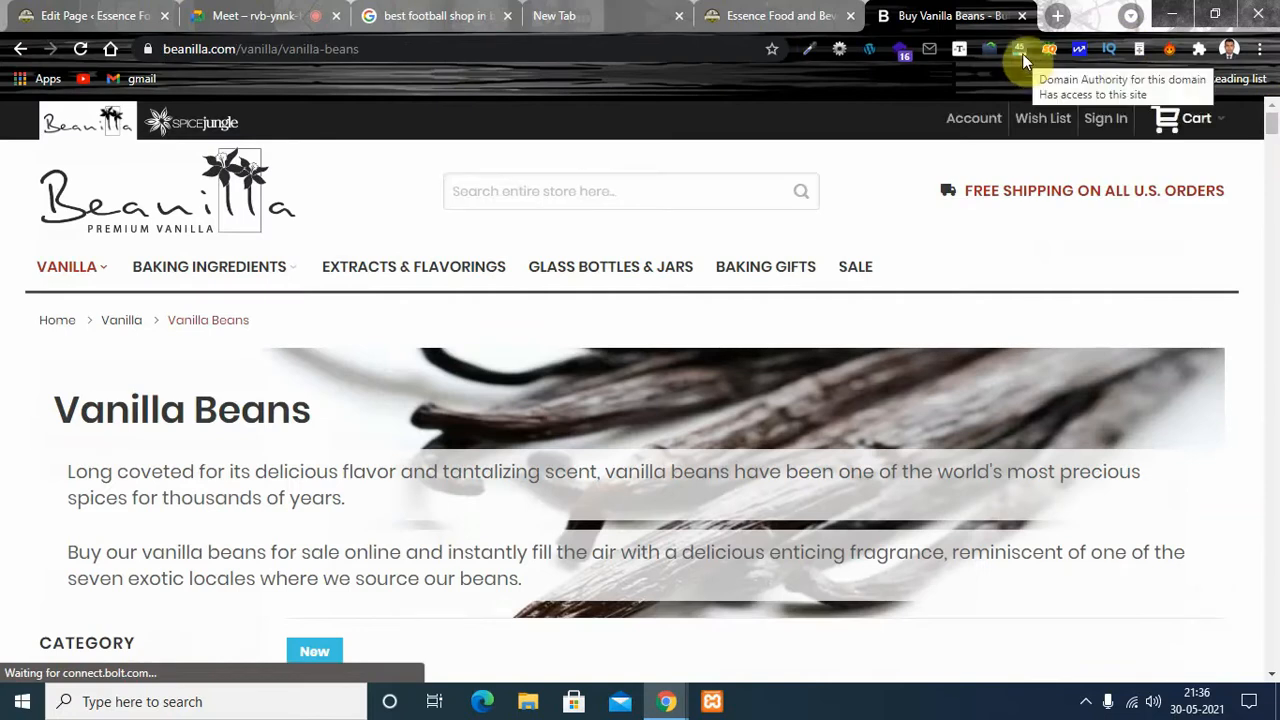
{"action": "left_click", "coordinate": [371, 48]}
{"action": "key", "text": "ctrl+c"}
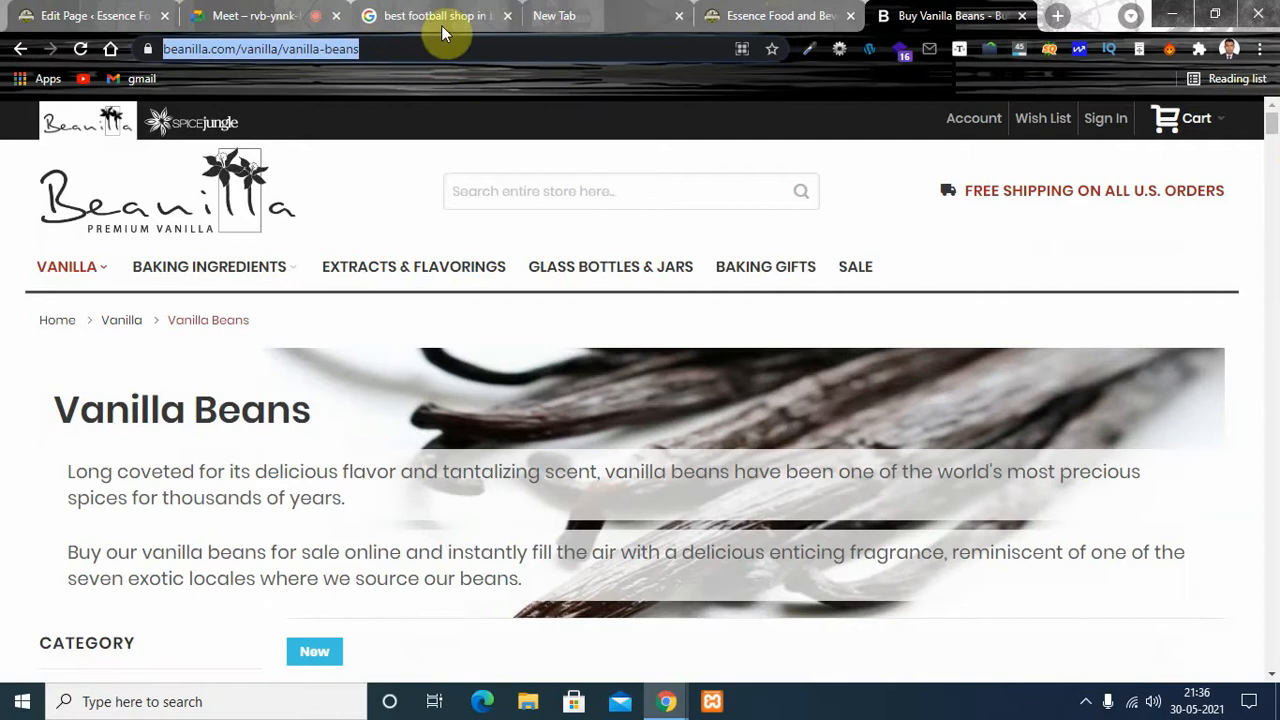
{"action": "left_click", "coordinate": [104, 20]}
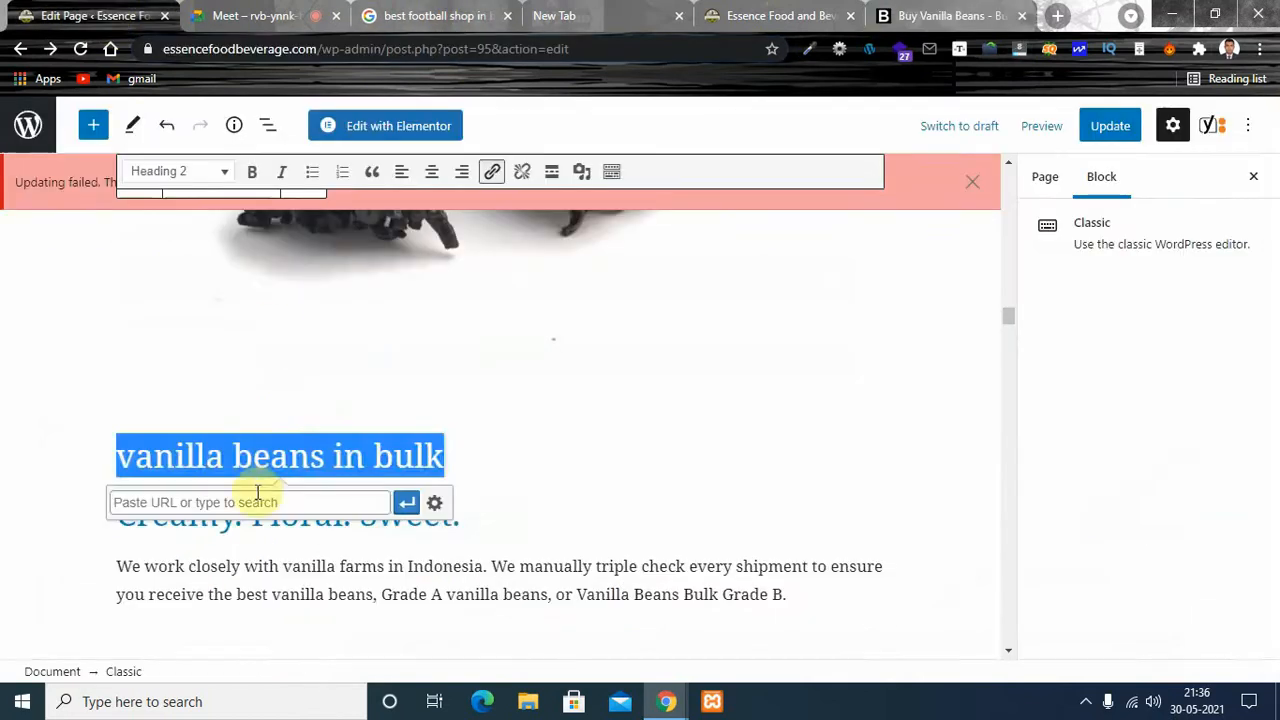
{"action": "key", "text": "ctrl+v"}
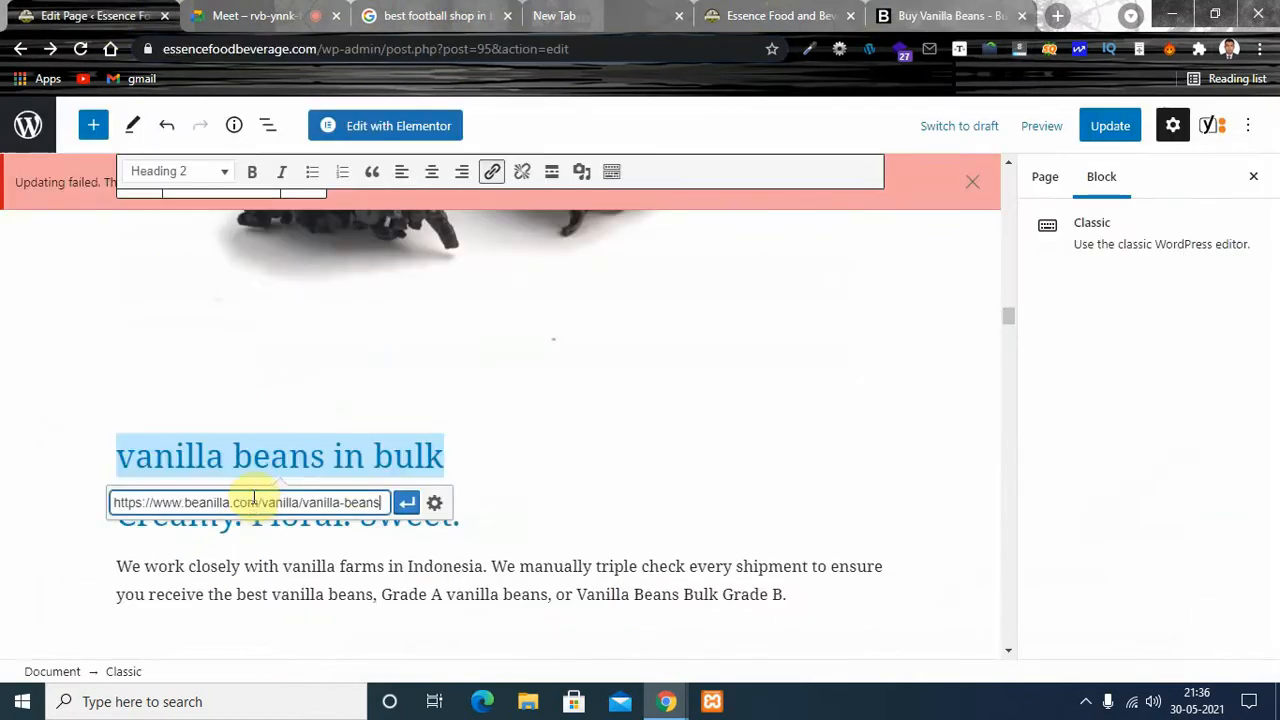
{"action": "left_click", "coordinate": [405, 504]}
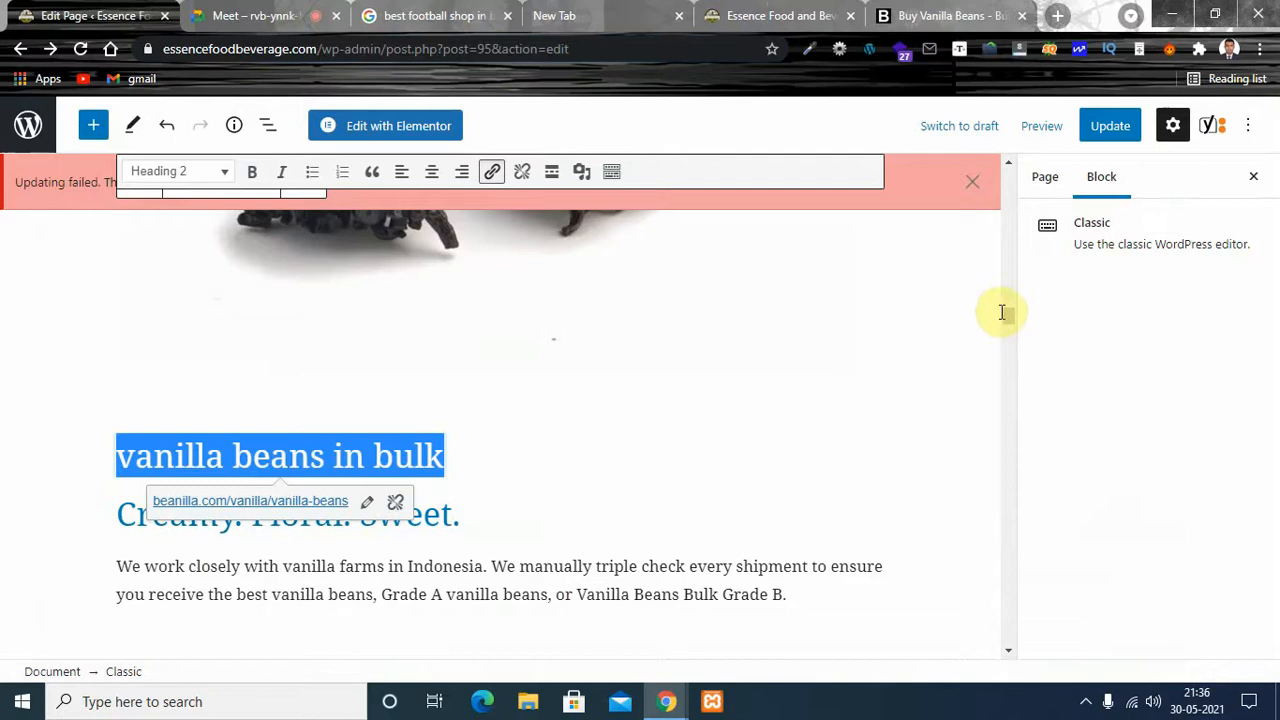
- Review the problems, improvements and good results in the SEO analysis, especially the outbound links entry
{"action": "left_click_drag", "start_coordinate": [1008, 312], "coordinate": [1012, 620]}
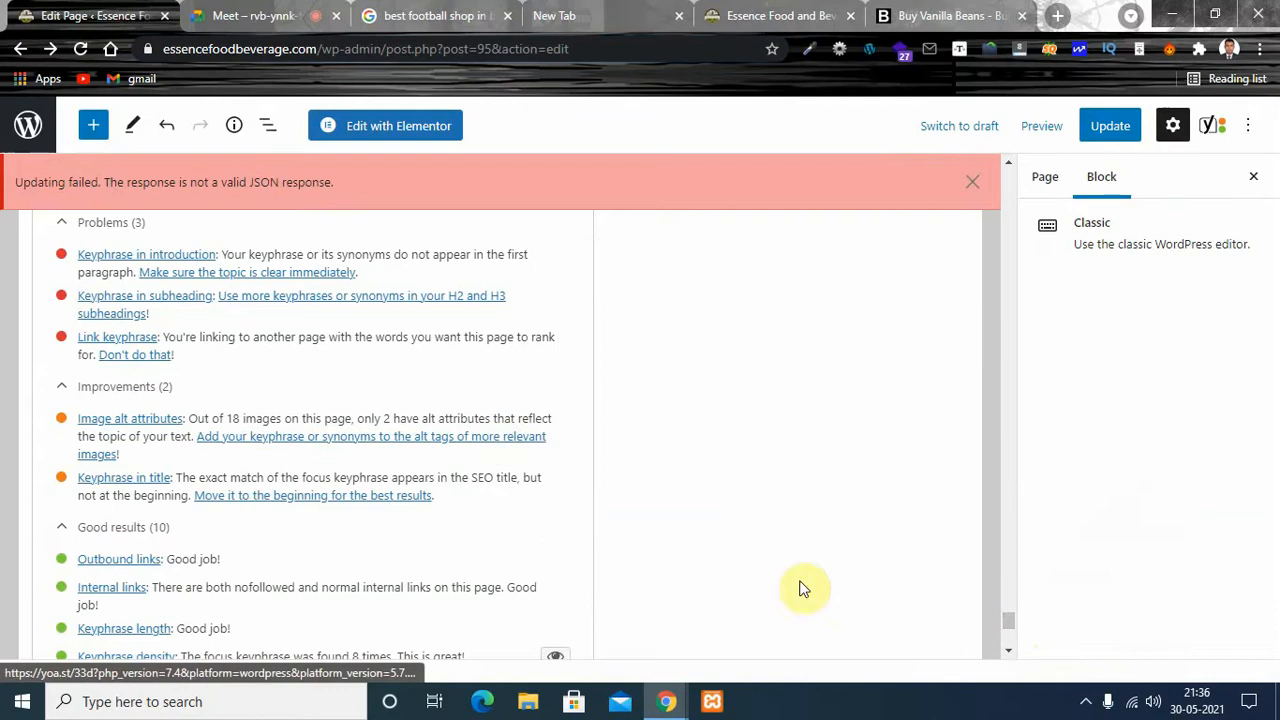
{"action": "left_click", "coordinate": [1008, 622]}
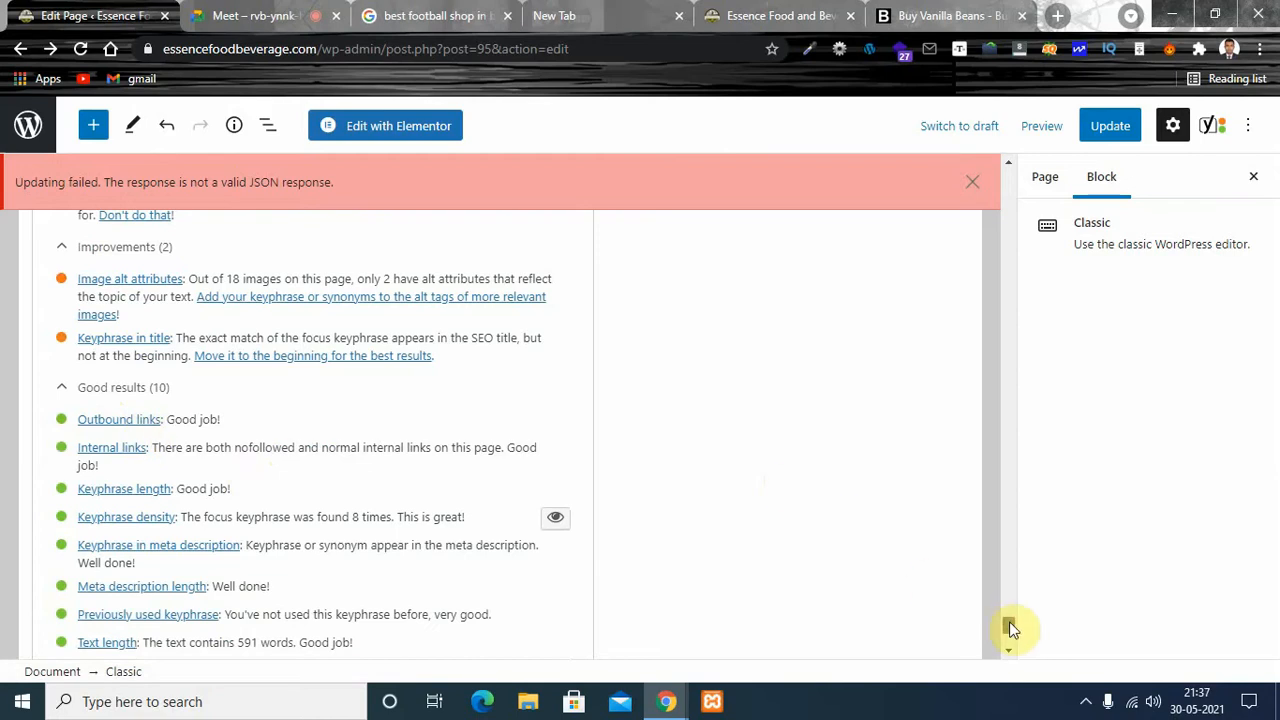
{"action": "scroll", "coordinate": [1010, 628], "scroll_direction": "up", "scroll_amount": 1}
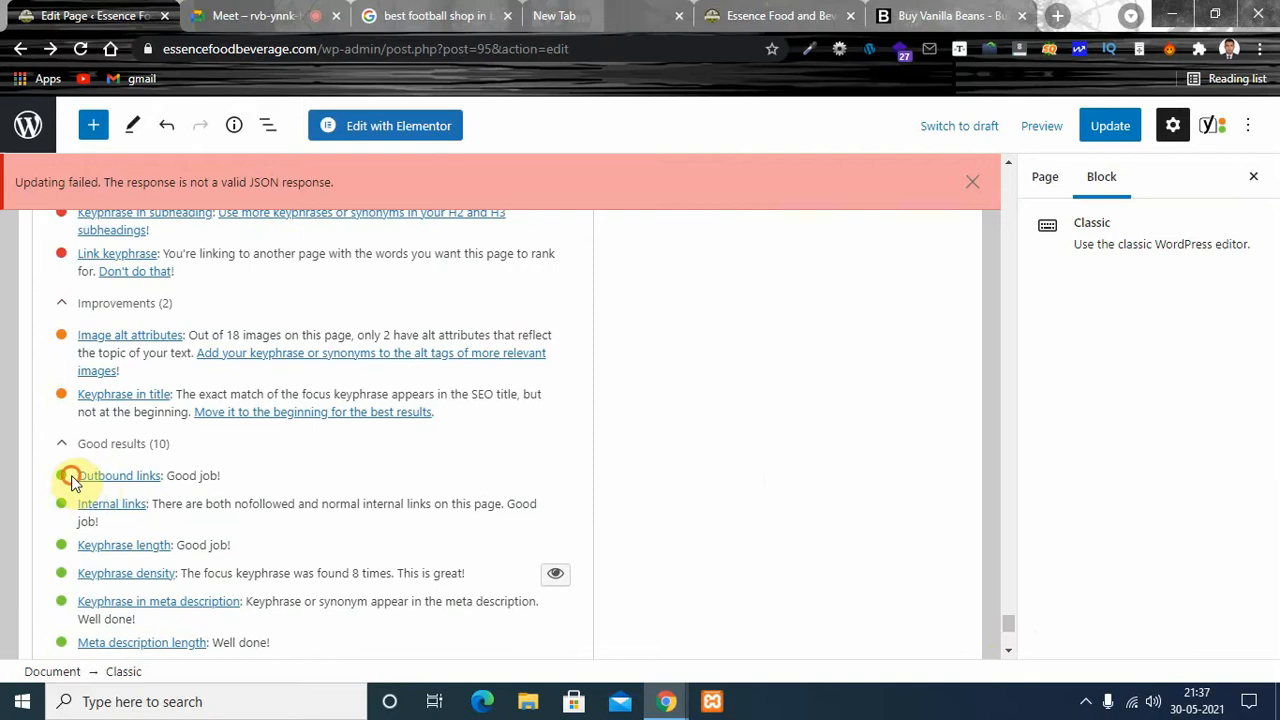
{"action": "left_click_drag", "start_coordinate": [71, 481], "coordinate": [165, 478]}
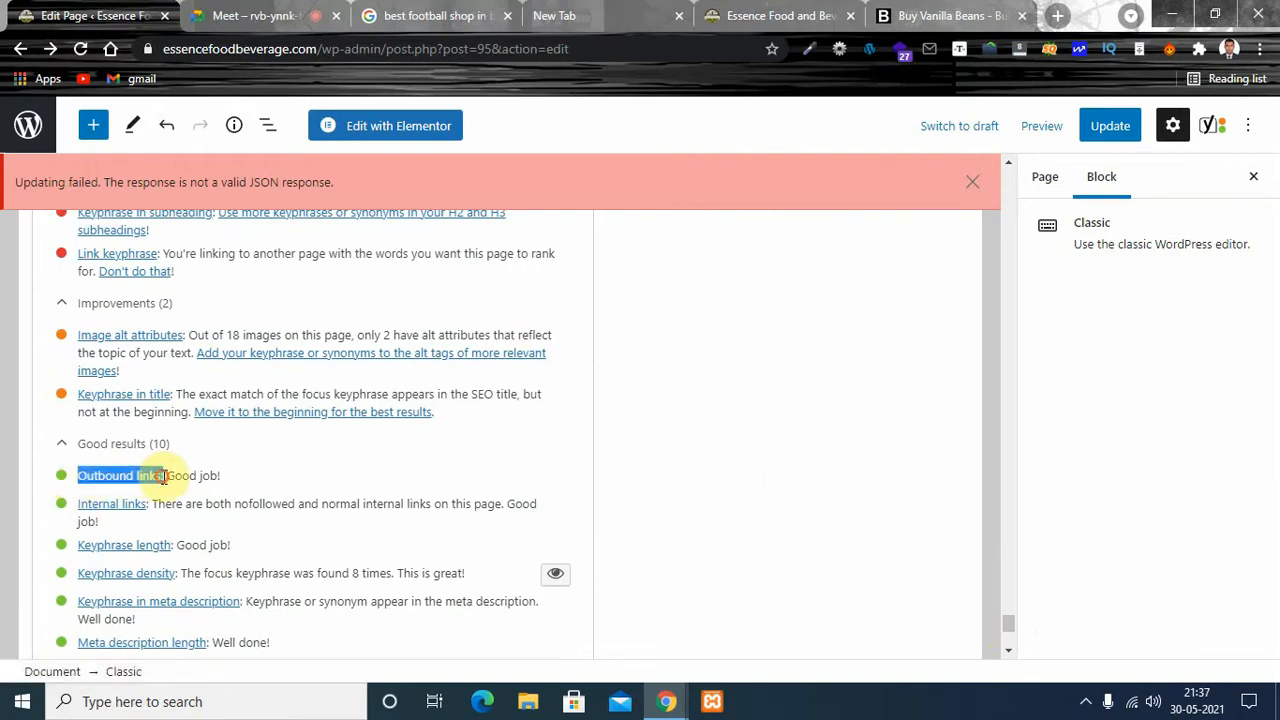
{"action": "left_click", "coordinate": [166, 478]}
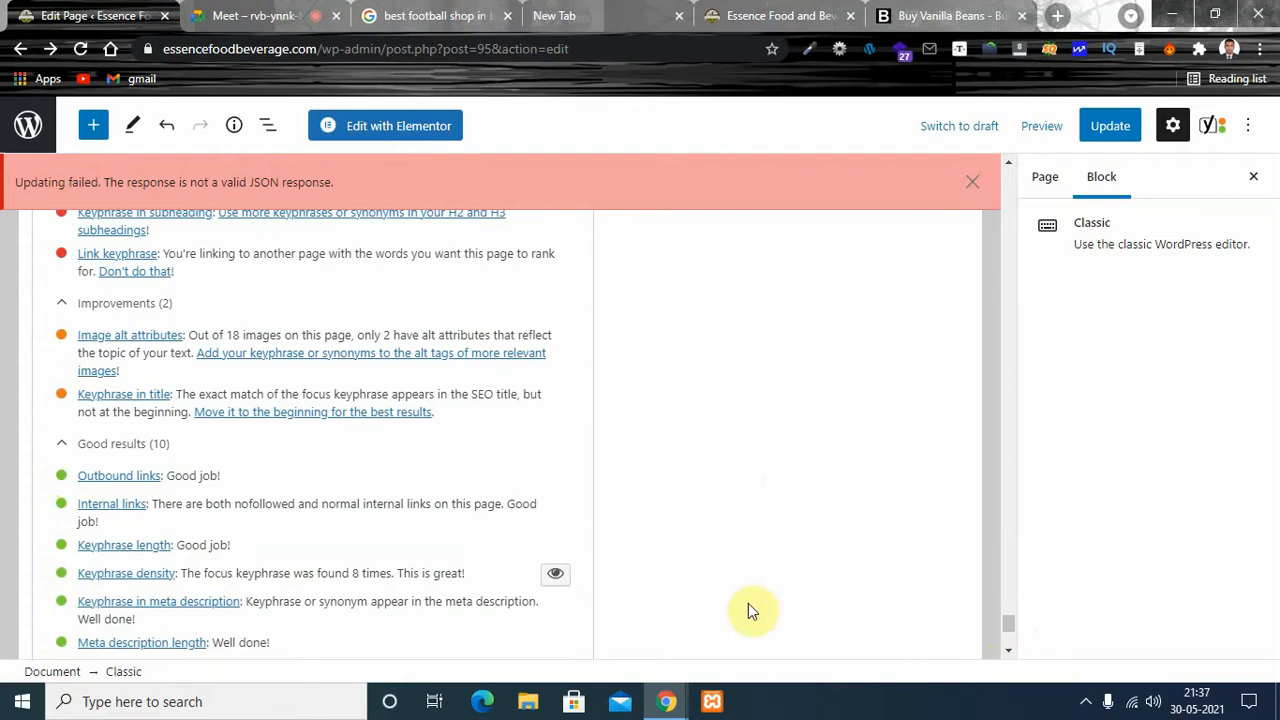
{"action": "scroll", "coordinate": [1006, 626], "scroll_direction": "down", "scroll_amount": 3}
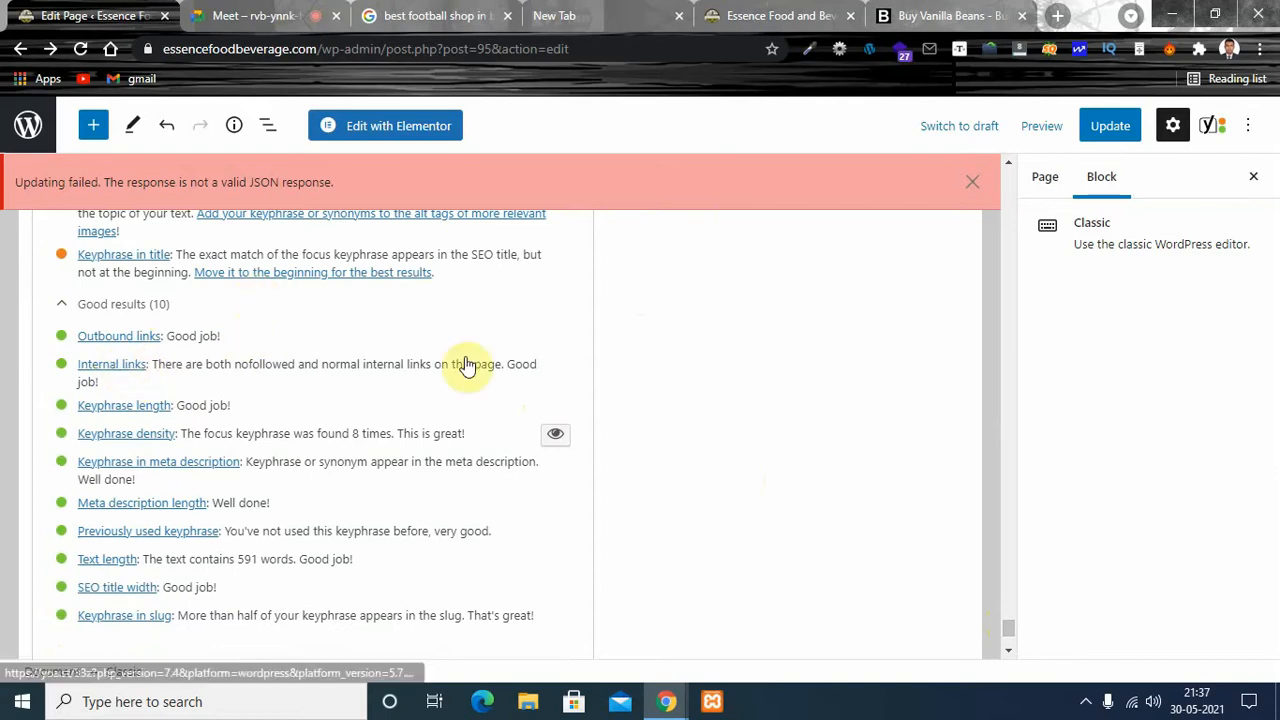
- Open the image details of the first product picture above the "Indonesian Vanilla Beans Grade B" heading
{"action": "left_click_drag", "start_coordinate": [1010, 634], "coordinate": [1009, 246]}
{"action": "left_click", "coordinate": [262, 323]}
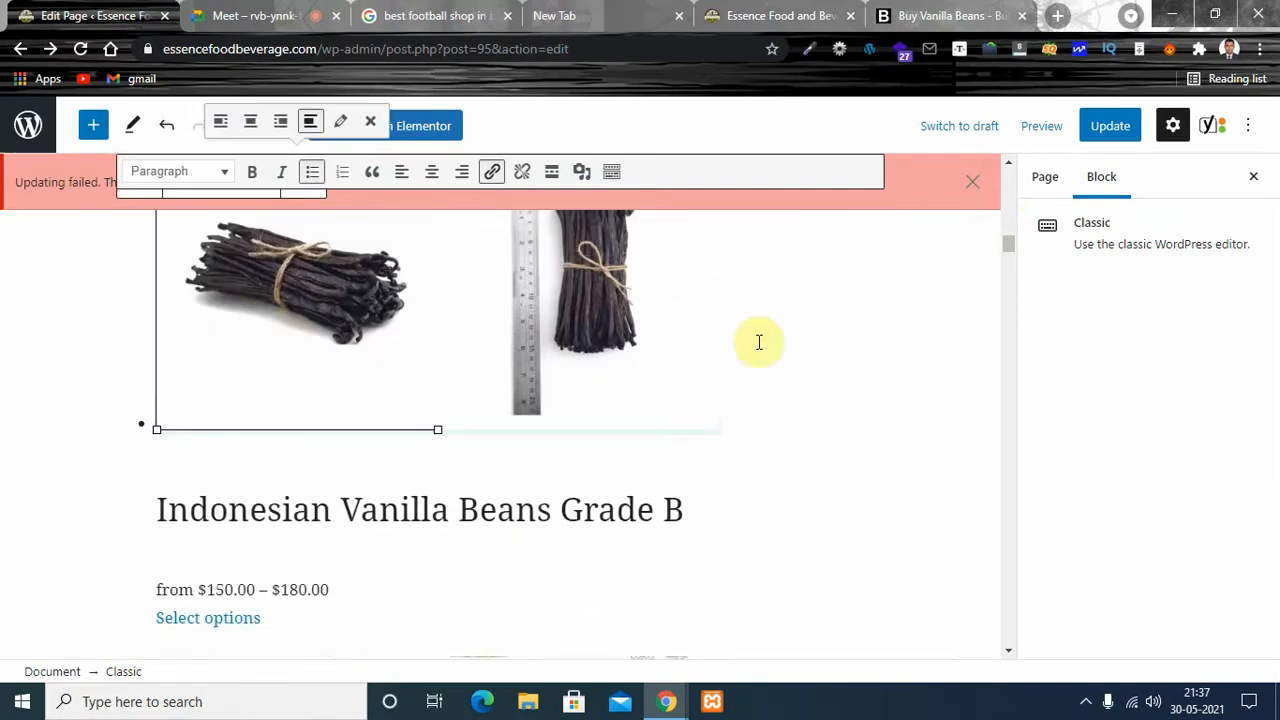
{"action": "left_click_drag", "start_coordinate": [1008, 246], "coordinate": [1006, 240]}
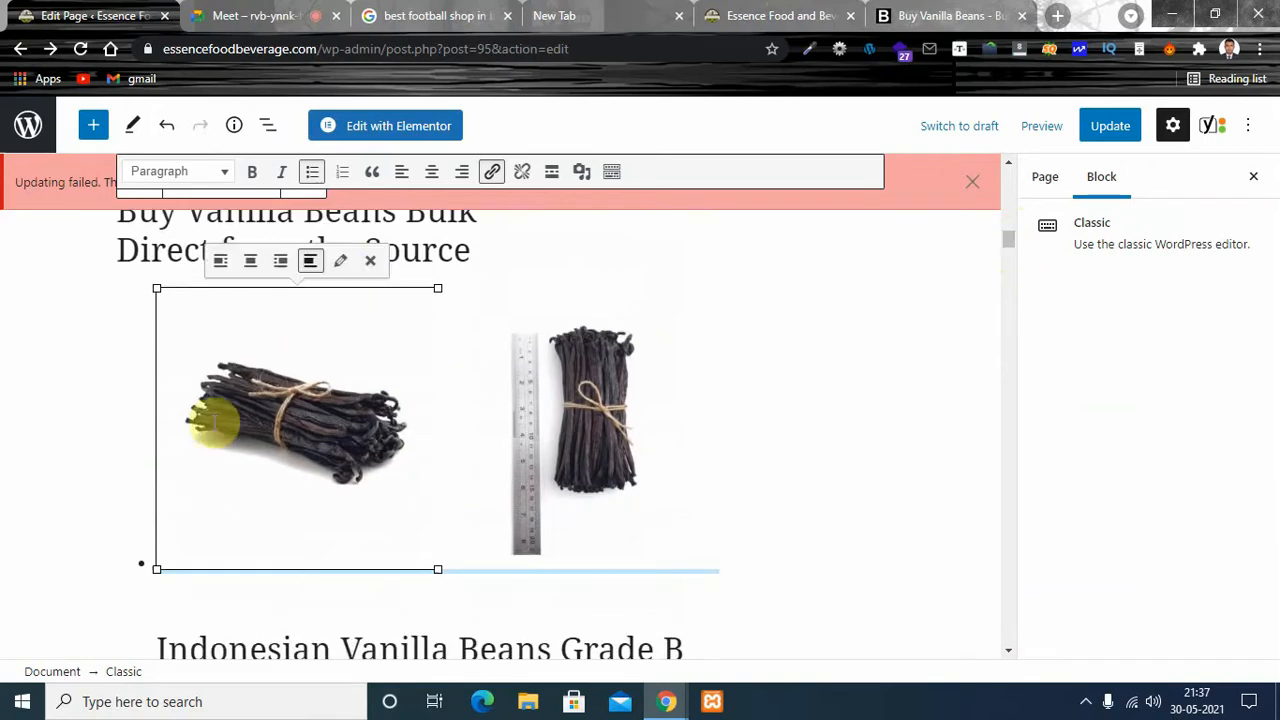
{"action": "left_click", "coordinate": [341, 263]}
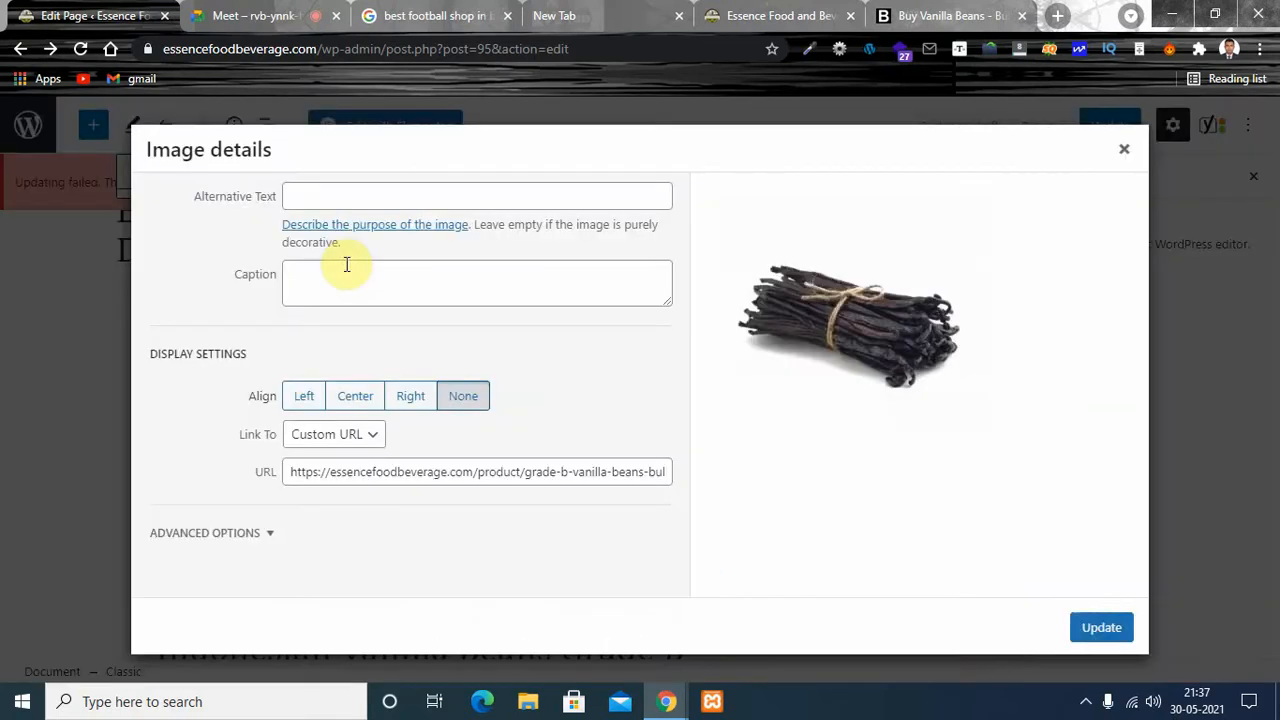
{"action": "left_click", "coordinate": [300, 197]}
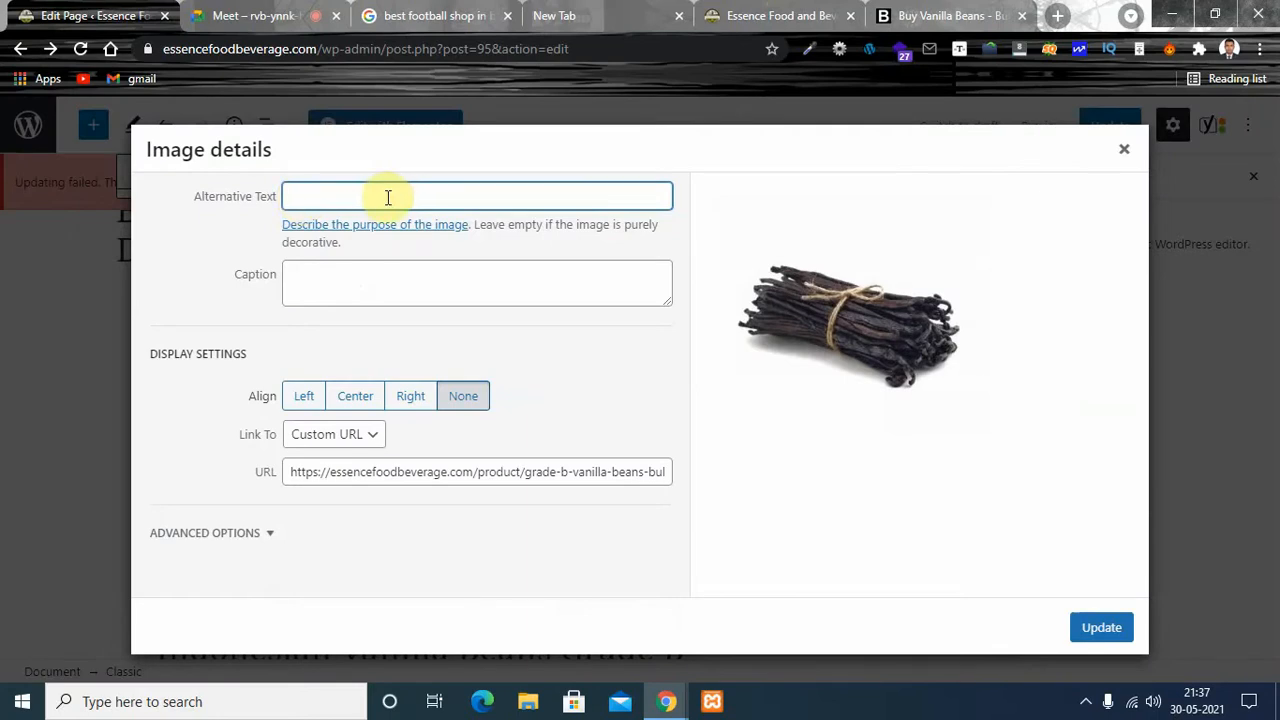
{"action": "left_click", "coordinate": [431, 199]}
{"action": "key", "text": "ctrl+v"}
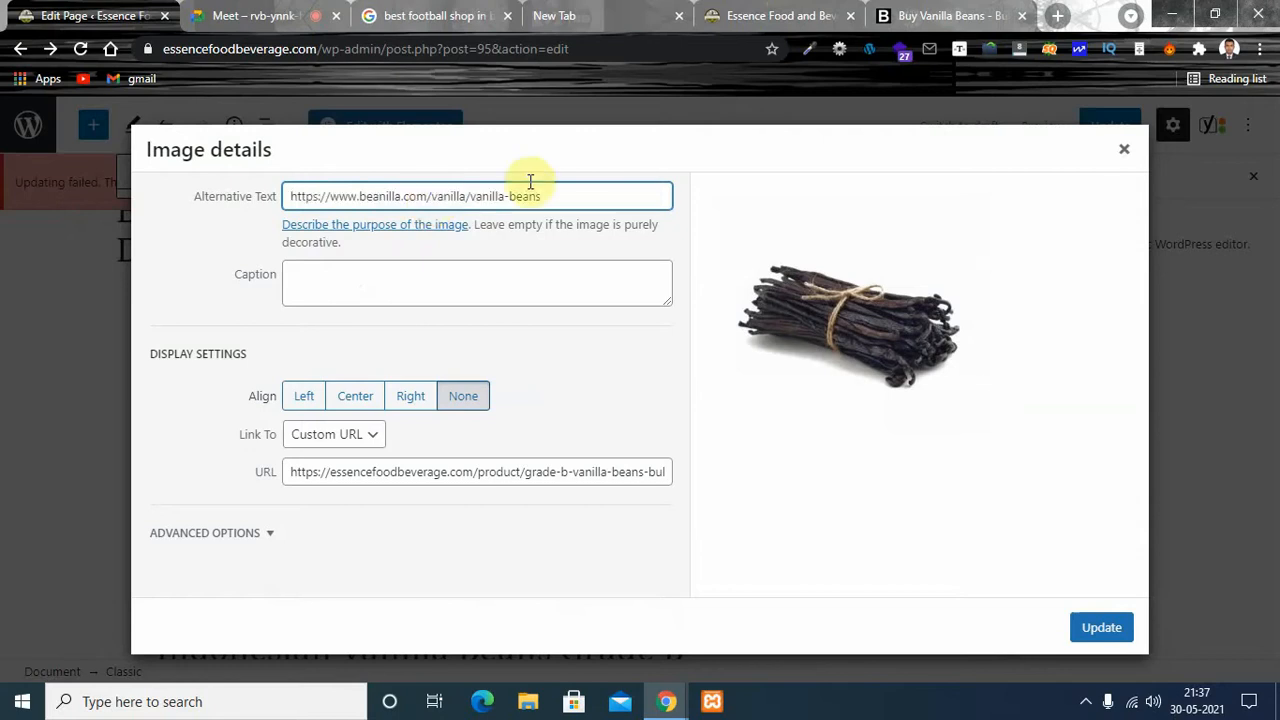
{"action": "left_click_drag", "start_coordinate": [557, 197], "coordinate": [141, 200]}
{"action": "key", "text": "BackSpace"}
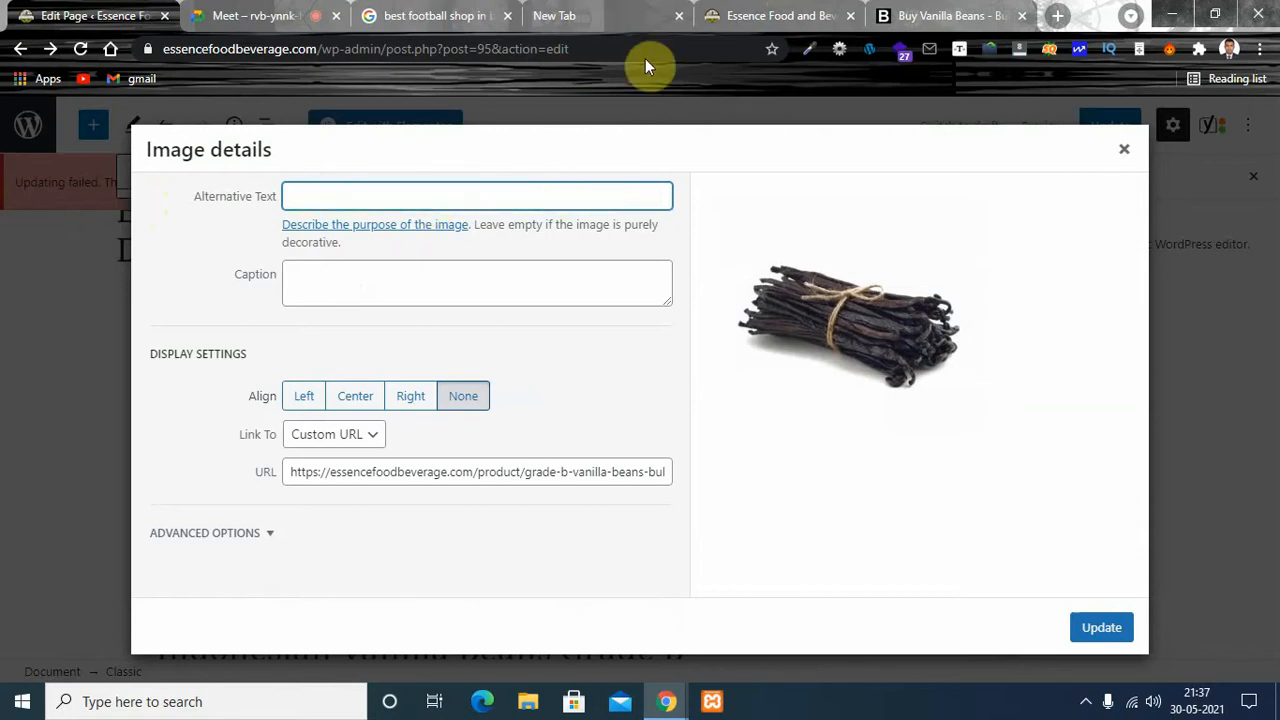
- Set the image's alternative text to "vanilla beans in bulk", copied from the Google search, and check the image alt attributes entry in the SEO analysis
{"action": "left_click", "coordinate": [945, 16]}
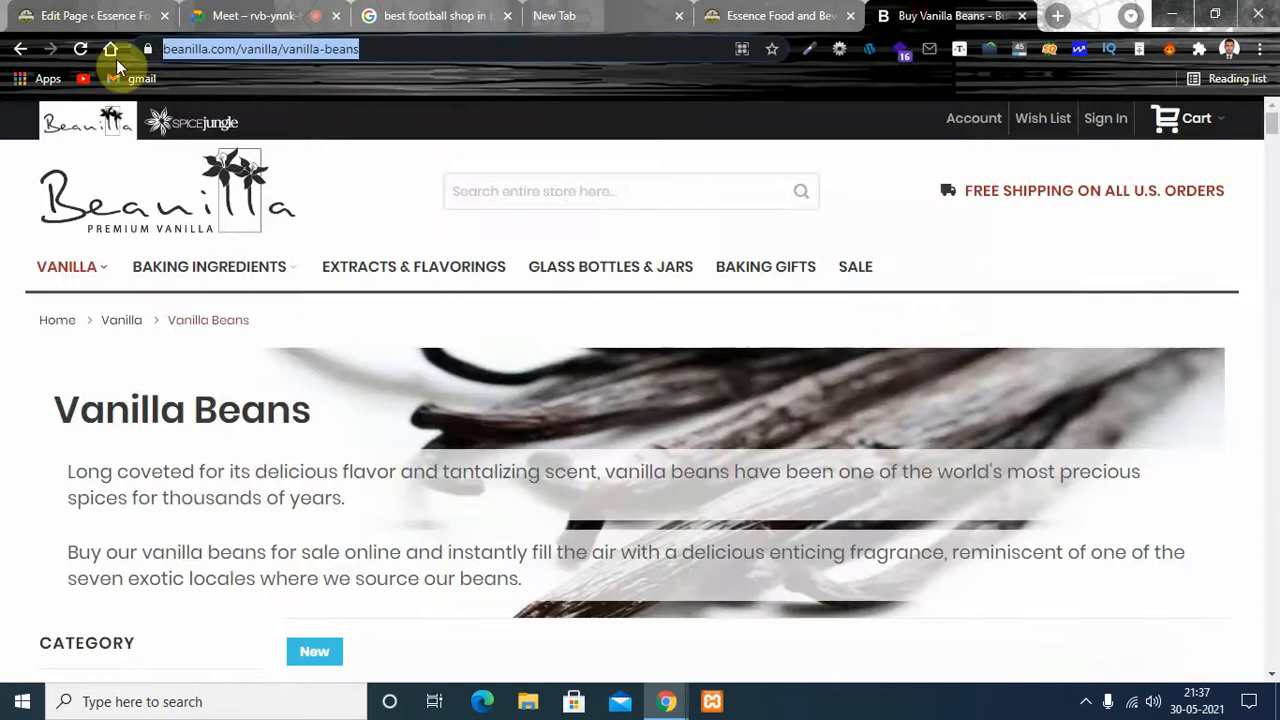
{"action": "left_click", "coordinate": [21, 49]}
{"action": "left_click_drag", "start_coordinate": [302, 141], "coordinate": [63, 142]}
{"action": "key", "text": "ctrl+c"}
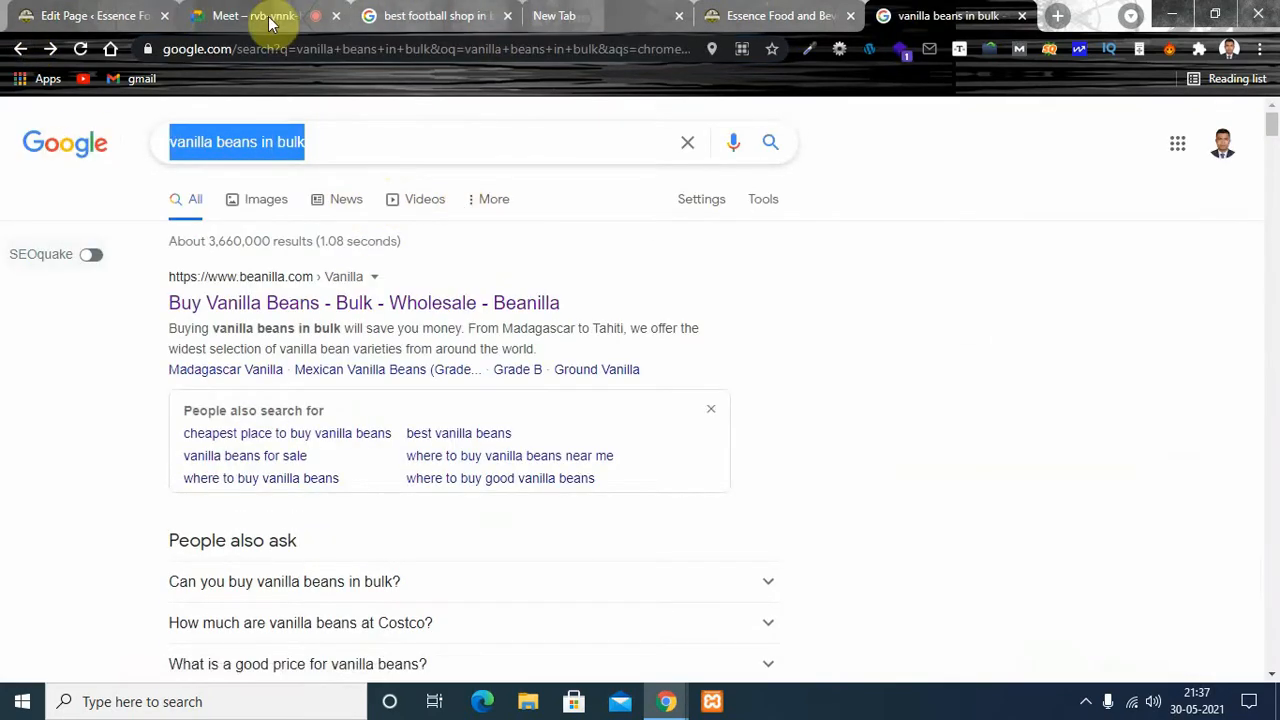
{"action": "left_click", "coordinate": [34, 14]}
{"action": "left_click", "coordinate": [358, 186]}
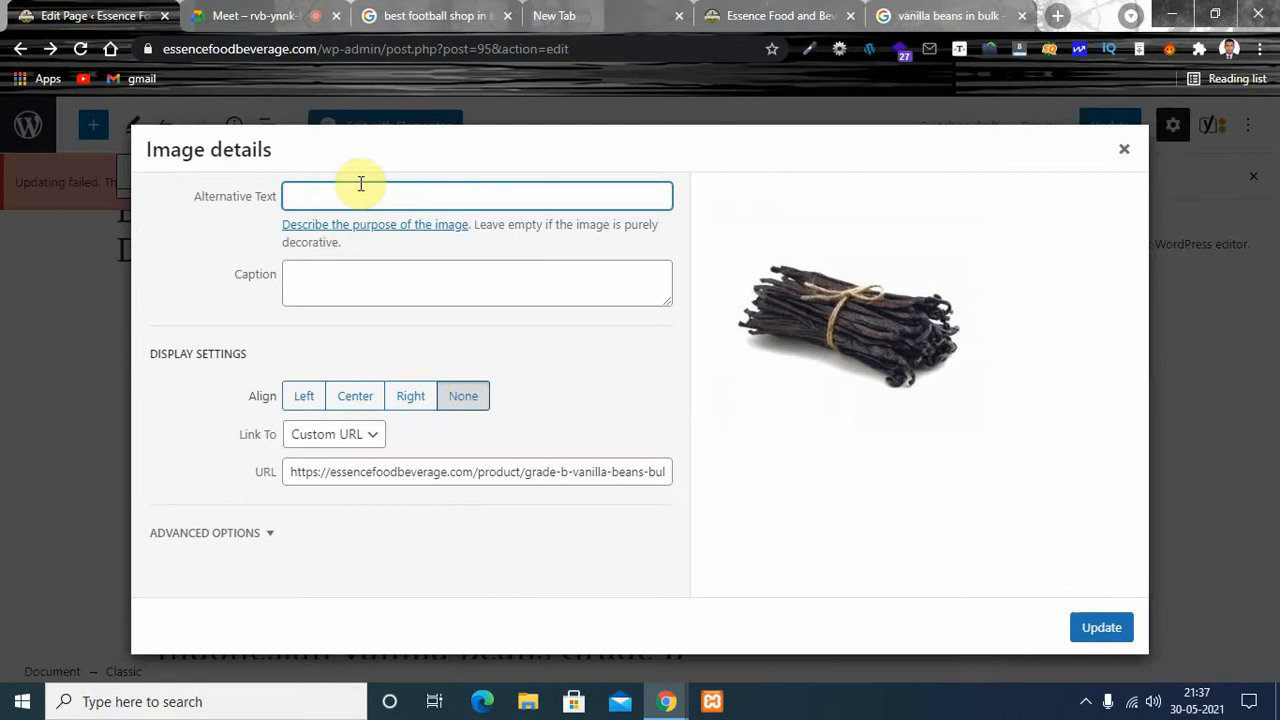
{"action": "key", "text": "ctrl+v"}
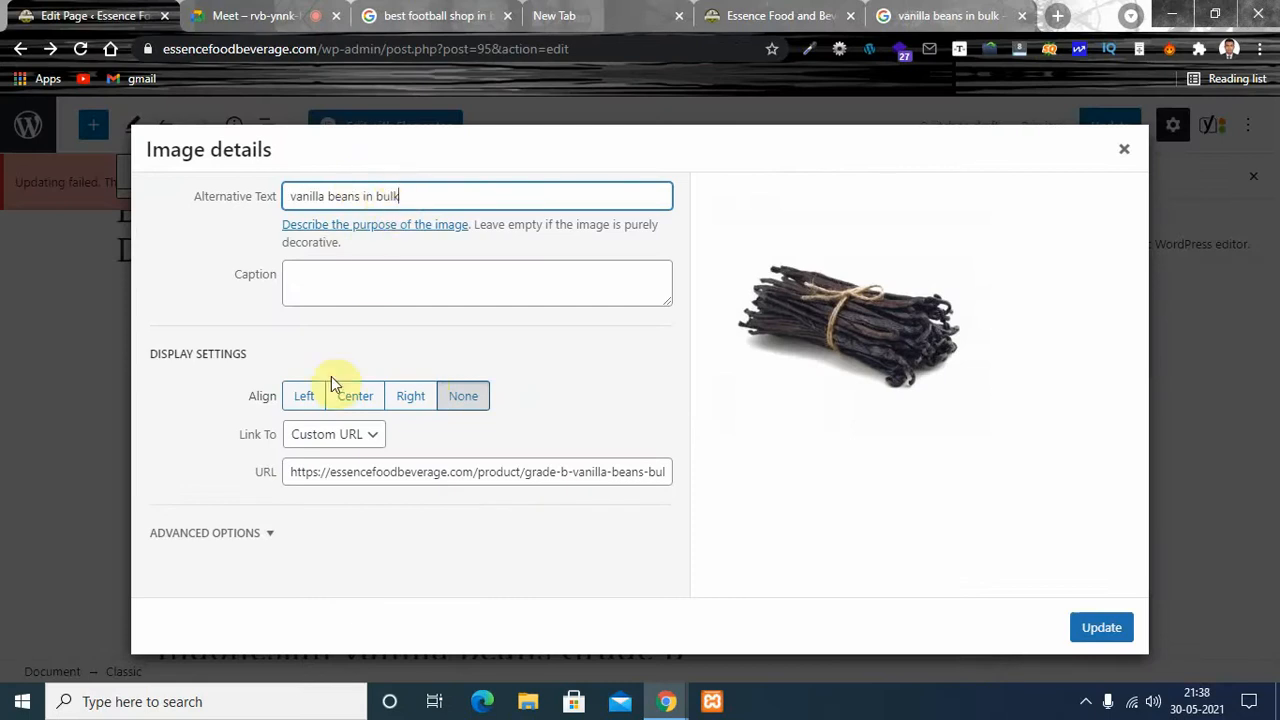
{"action": "left_click", "coordinate": [1106, 627]}
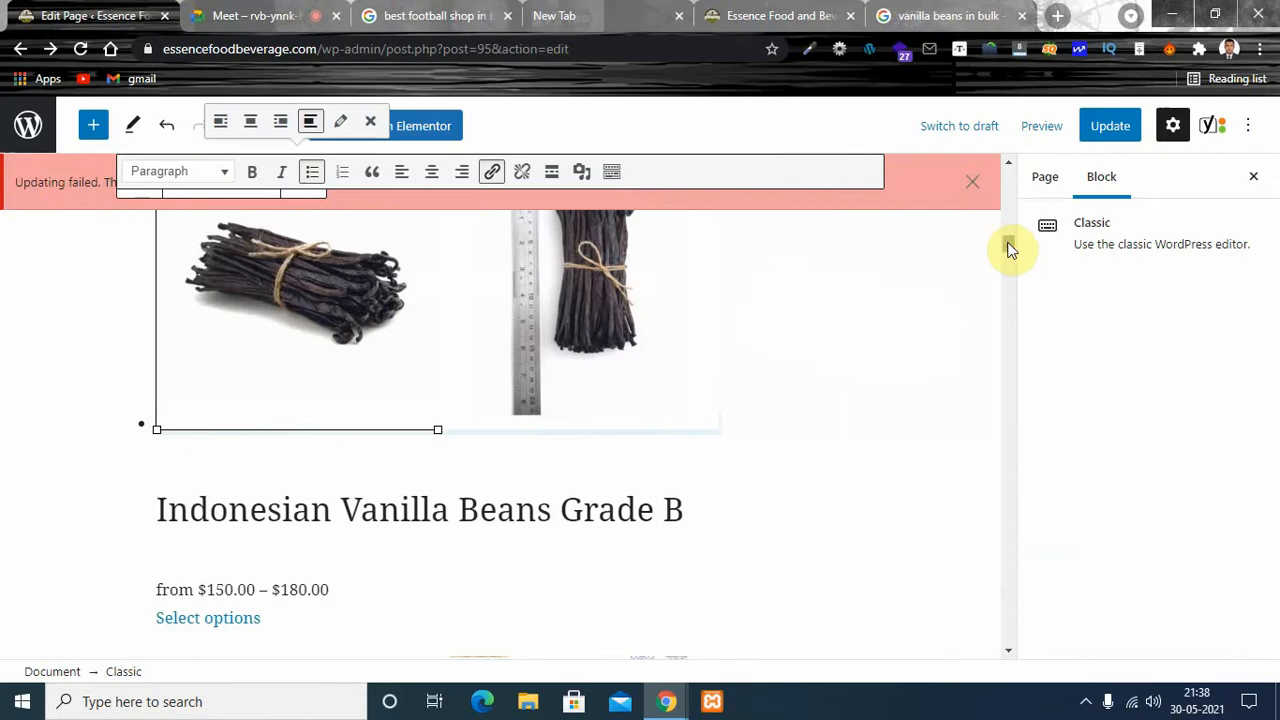
{"action": "left_click_drag", "start_coordinate": [1008, 247], "coordinate": [1012, 614]}
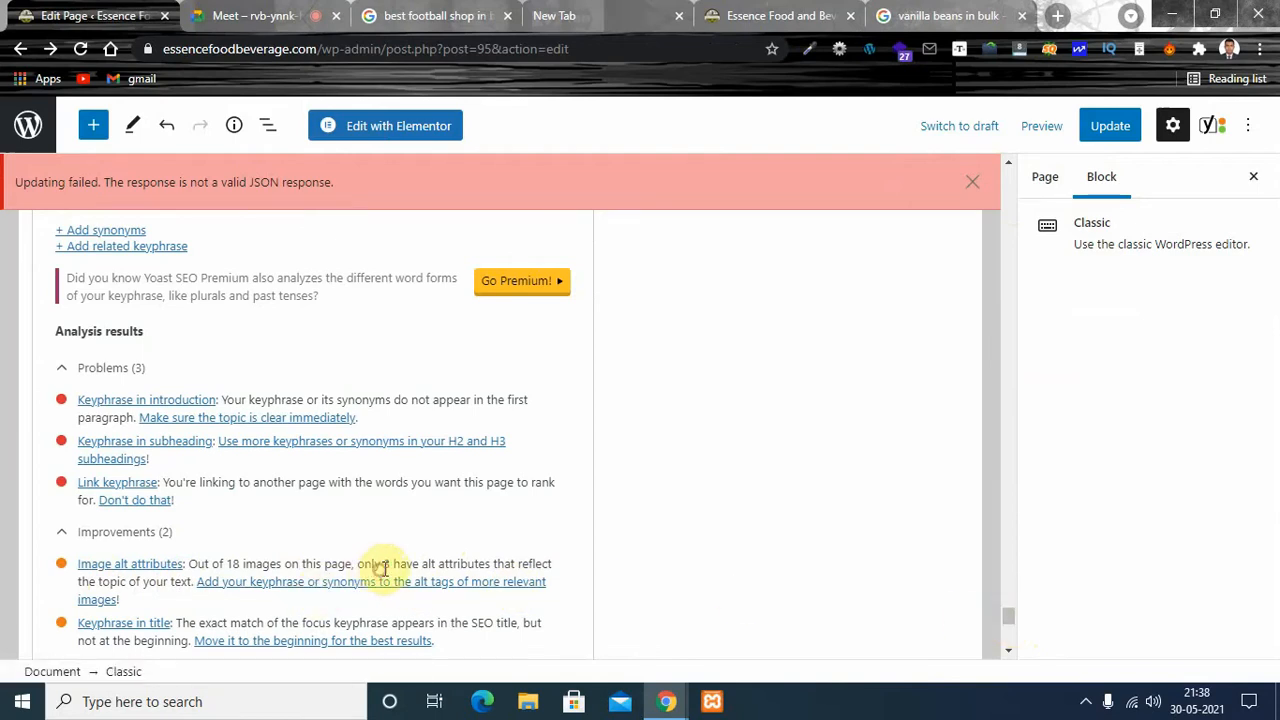
- Set the alternative text of the first picture above "Indonesian Vanilla Beans Grade A" to "vanilla beans in bulk essence food"
{"action": "left_click_drag", "start_coordinate": [1008, 616], "coordinate": [1006, 272]}
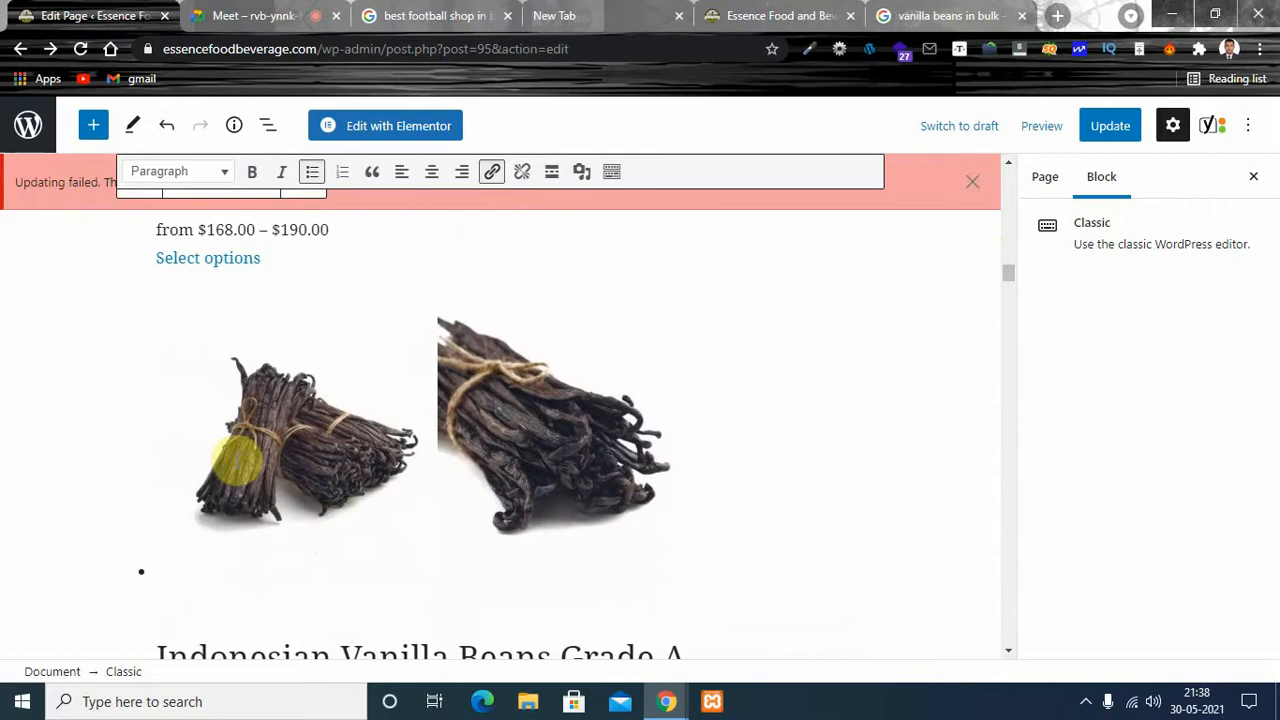
{"action": "left_click", "coordinate": [237, 460]}
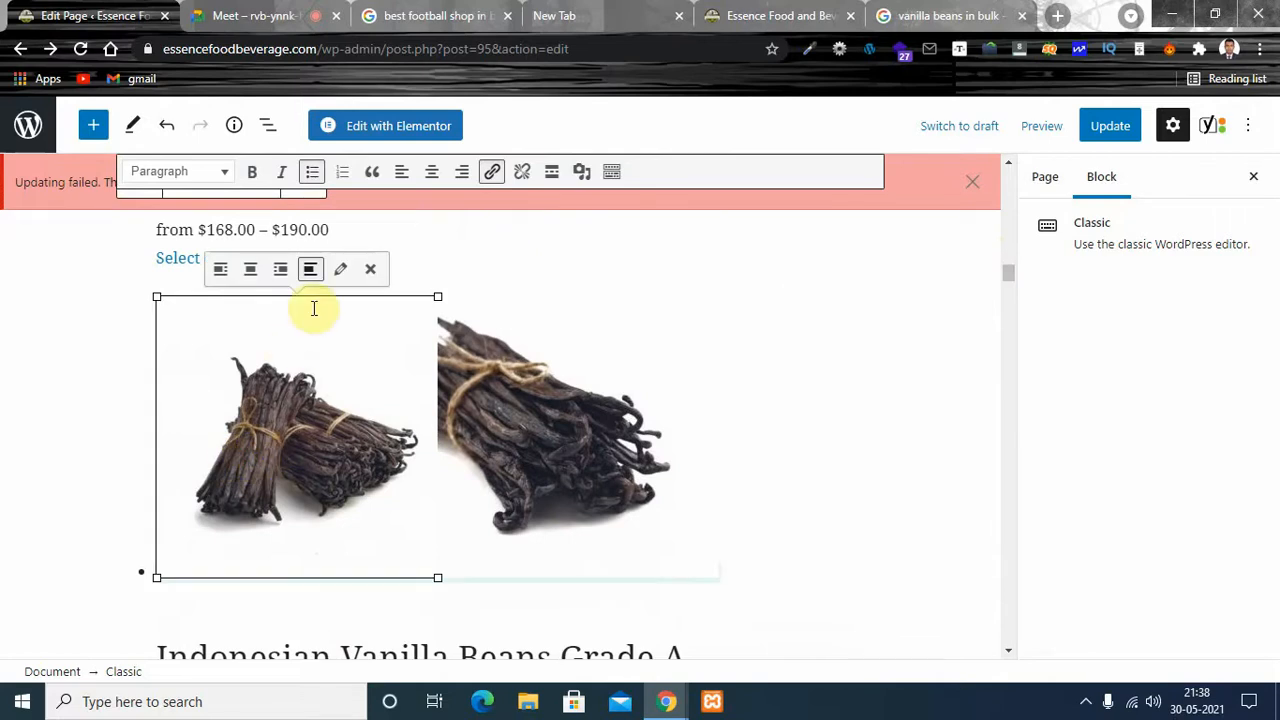
{"action": "left_click", "coordinate": [341, 272]}
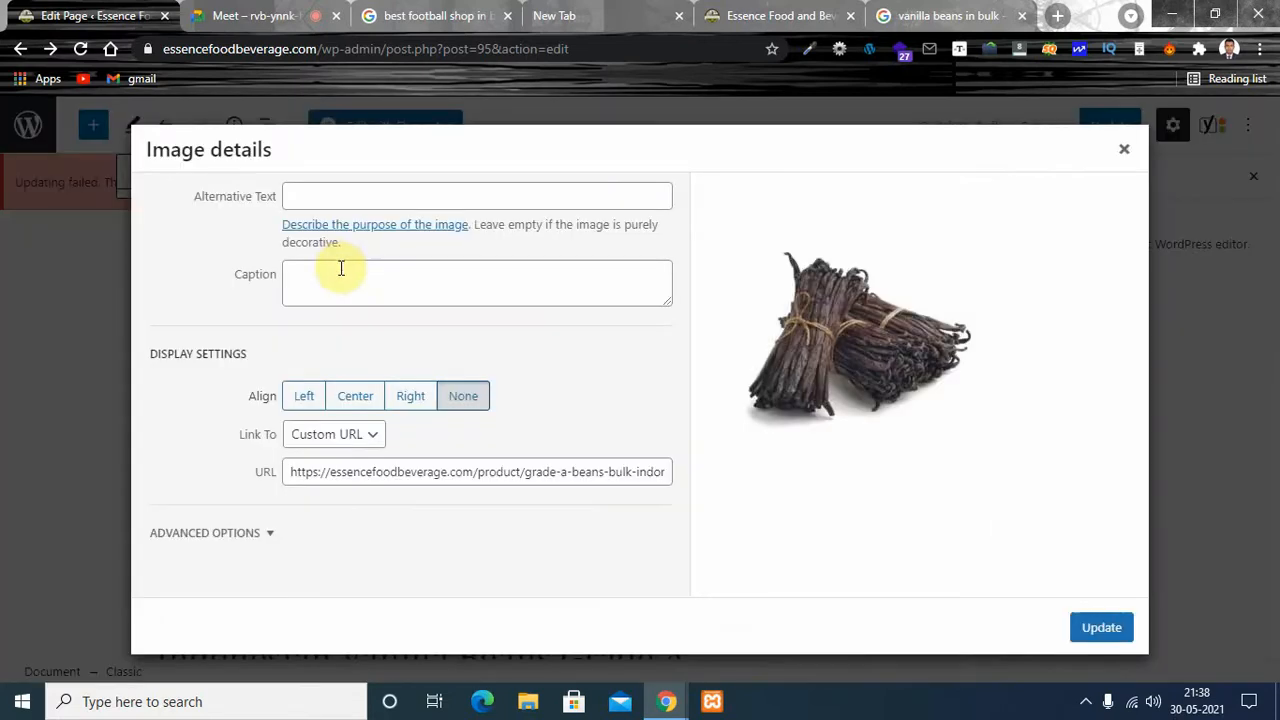
{"action": "left_click", "coordinate": [326, 202]}
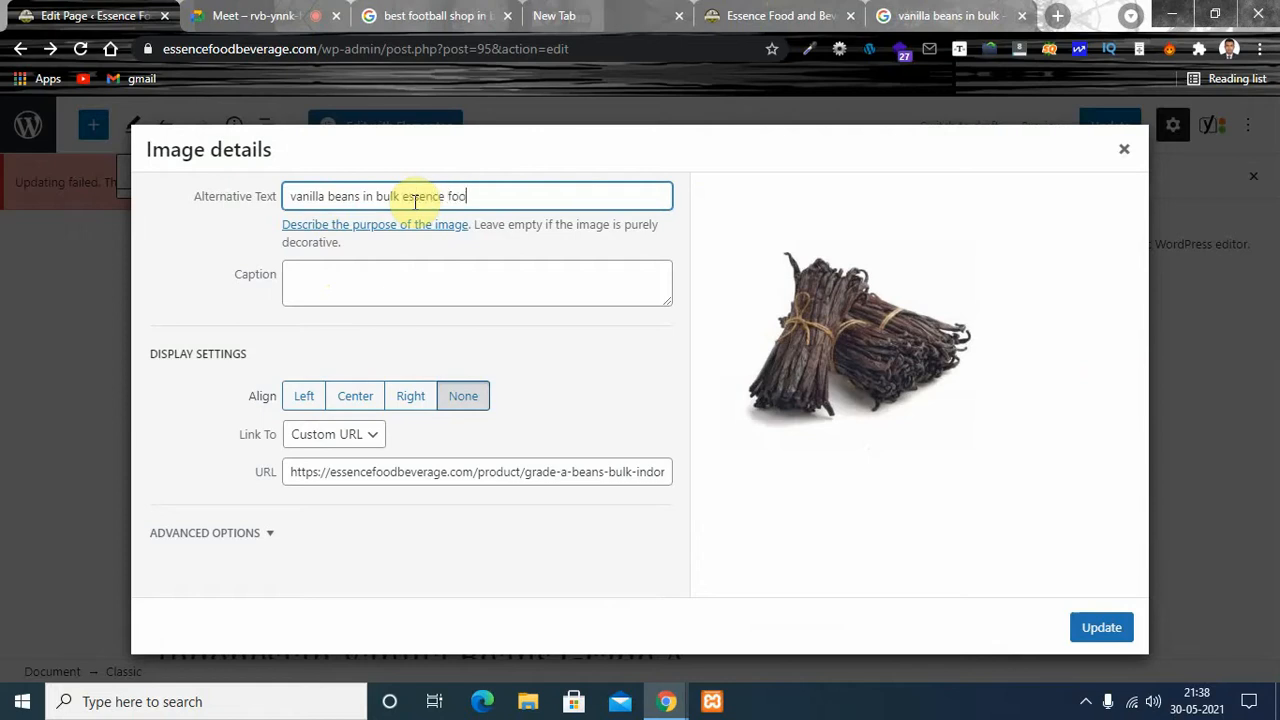
{"action": "left_click", "coordinate": [1103, 630]}
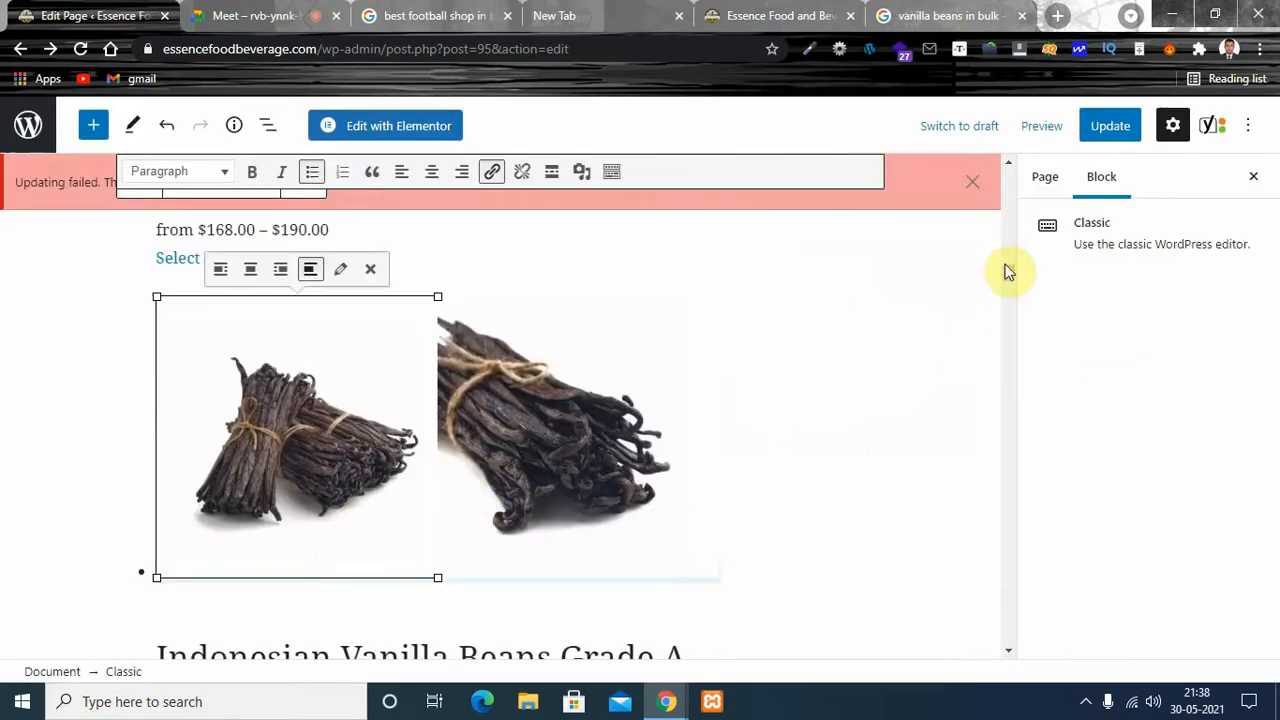
- Check the image alt attributes improvement and the listed keyphrase problems in the SEO analysis again
{"action": "left_click_drag", "start_coordinate": [1006, 269], "coordinate": [1017, 621]}
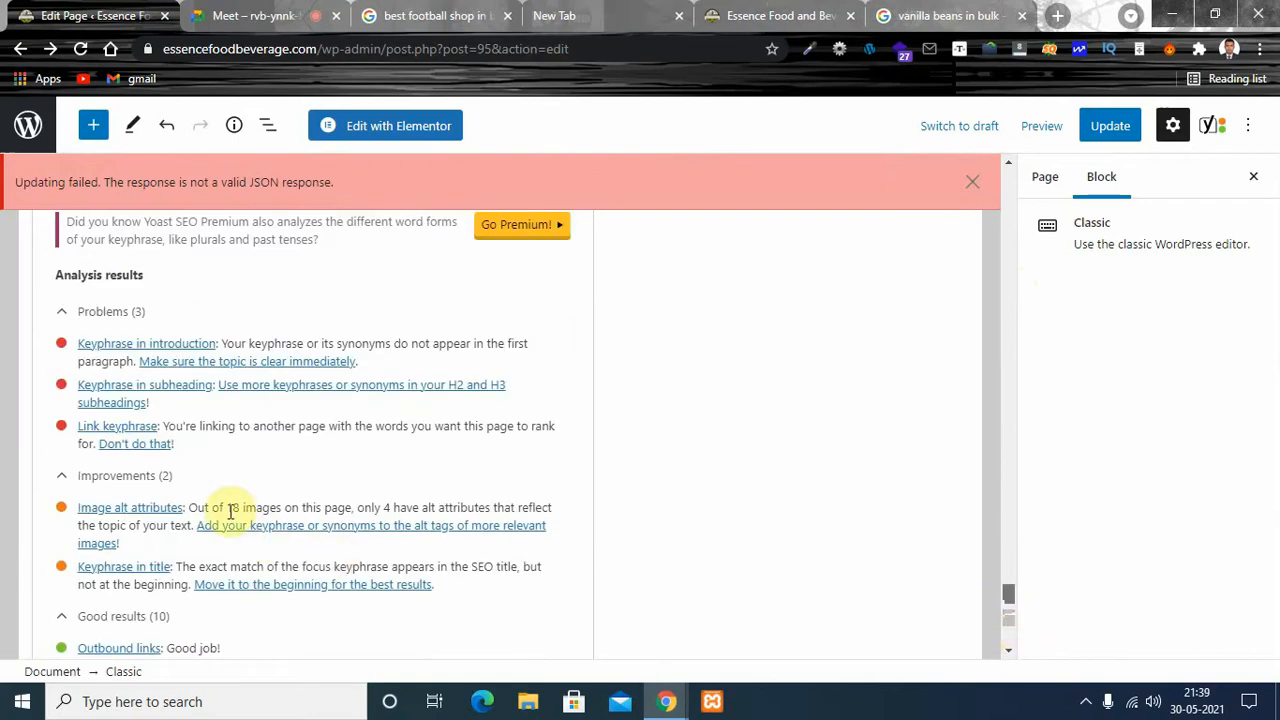
{"action": "double_click", "coordinate": [388, 509]}
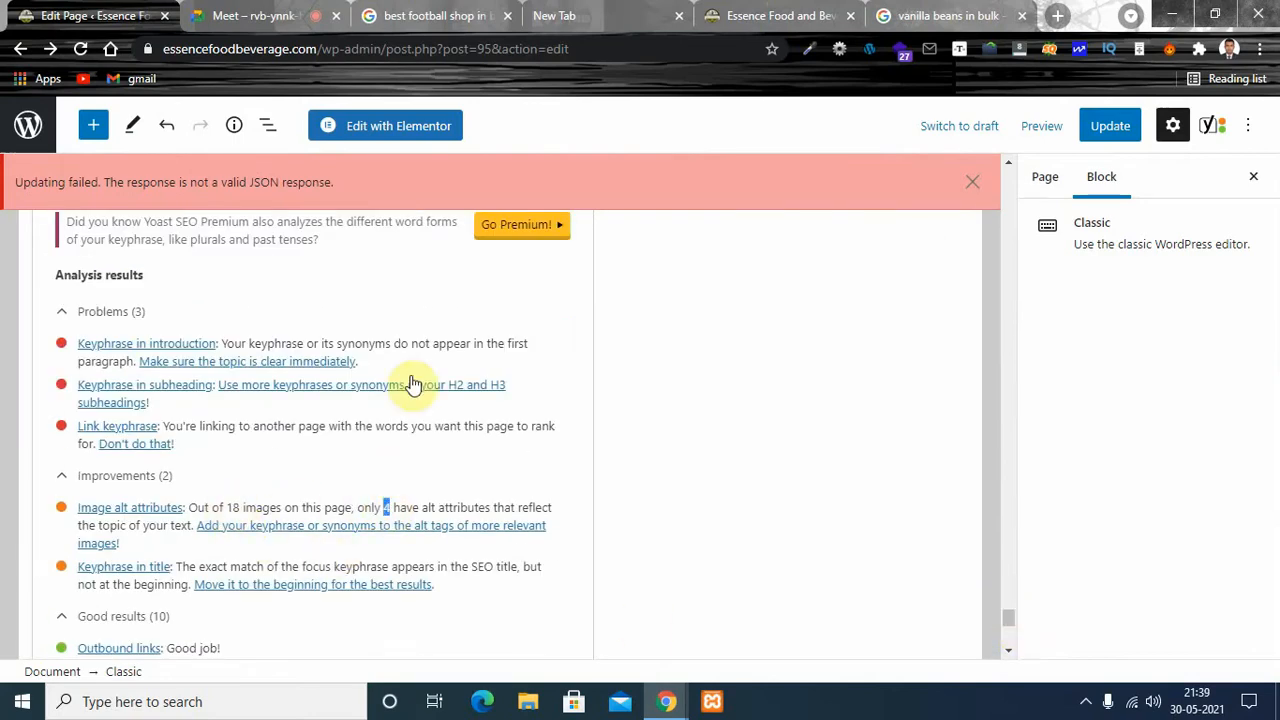
{"action": "left_click", "coordinate": [415, 508]}
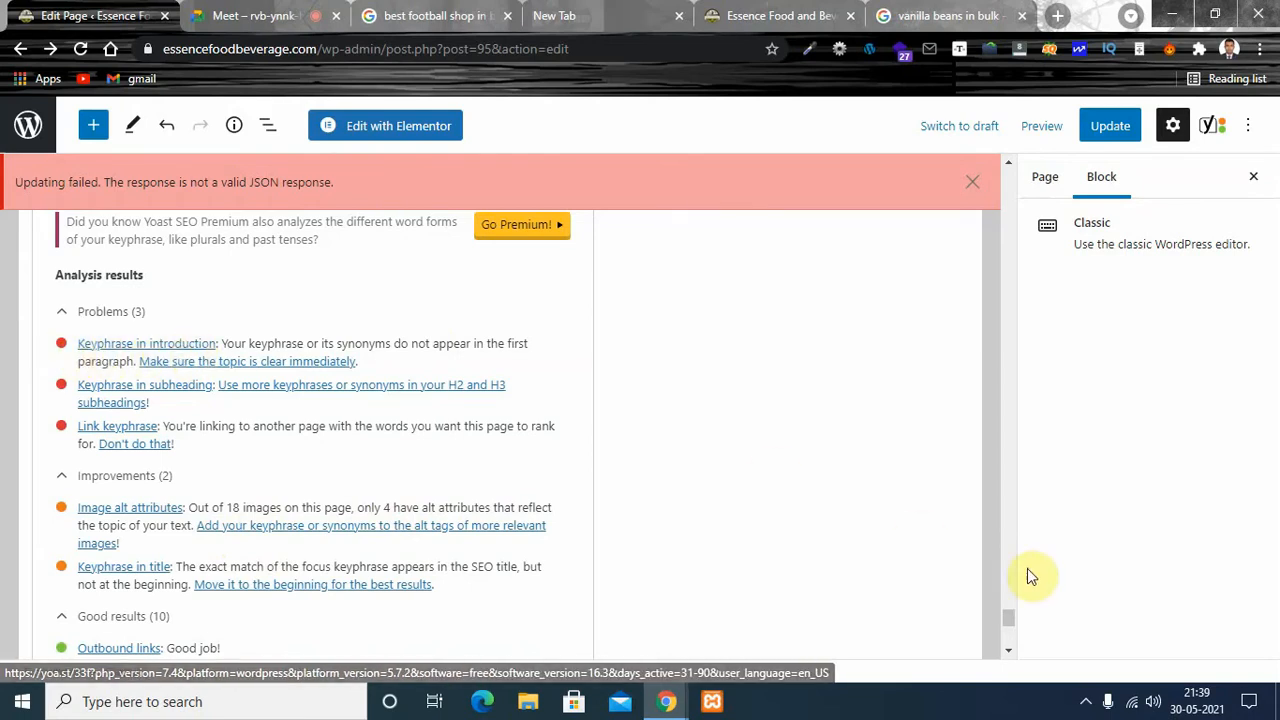
- Examine the page's top heading, its heading level, and the introductory paragraph for the vanilla beans keyphrase
{"action": "left_click_drag", "start_coordinate": [1006, 611], "coordinate": [1000, 174]}
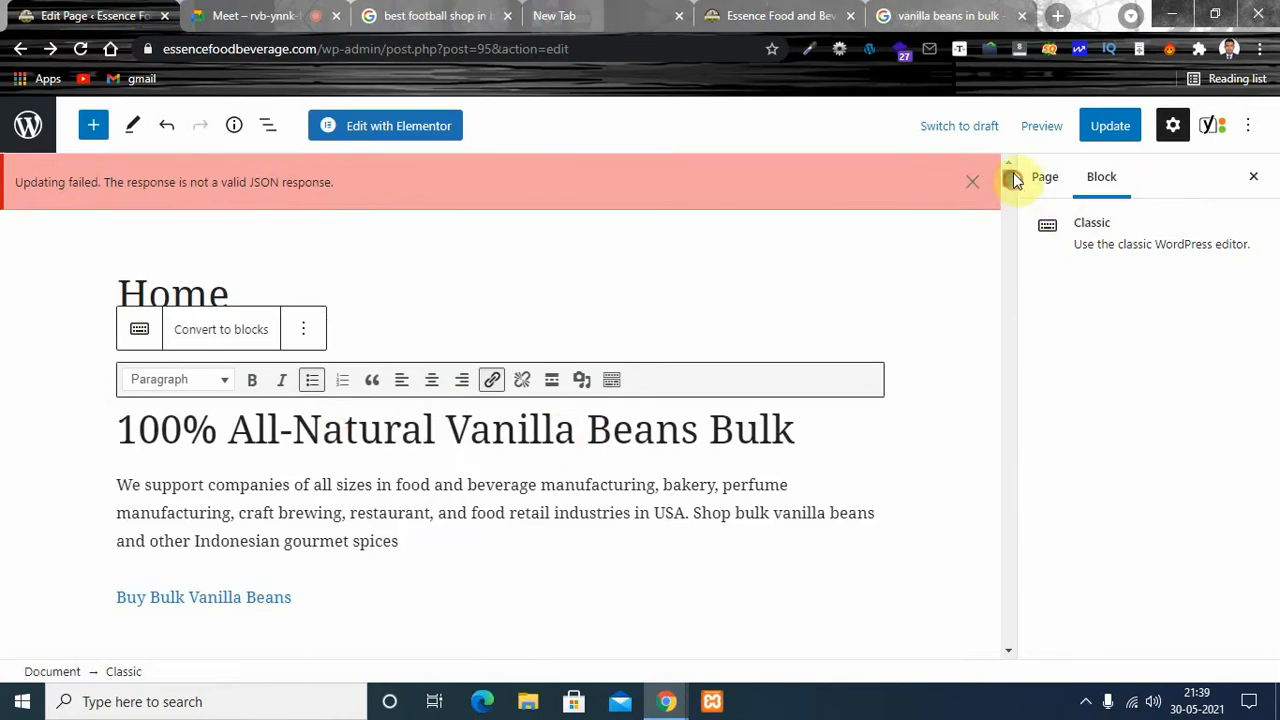
{"action": "left_click", "coordinate": [122, 436]}
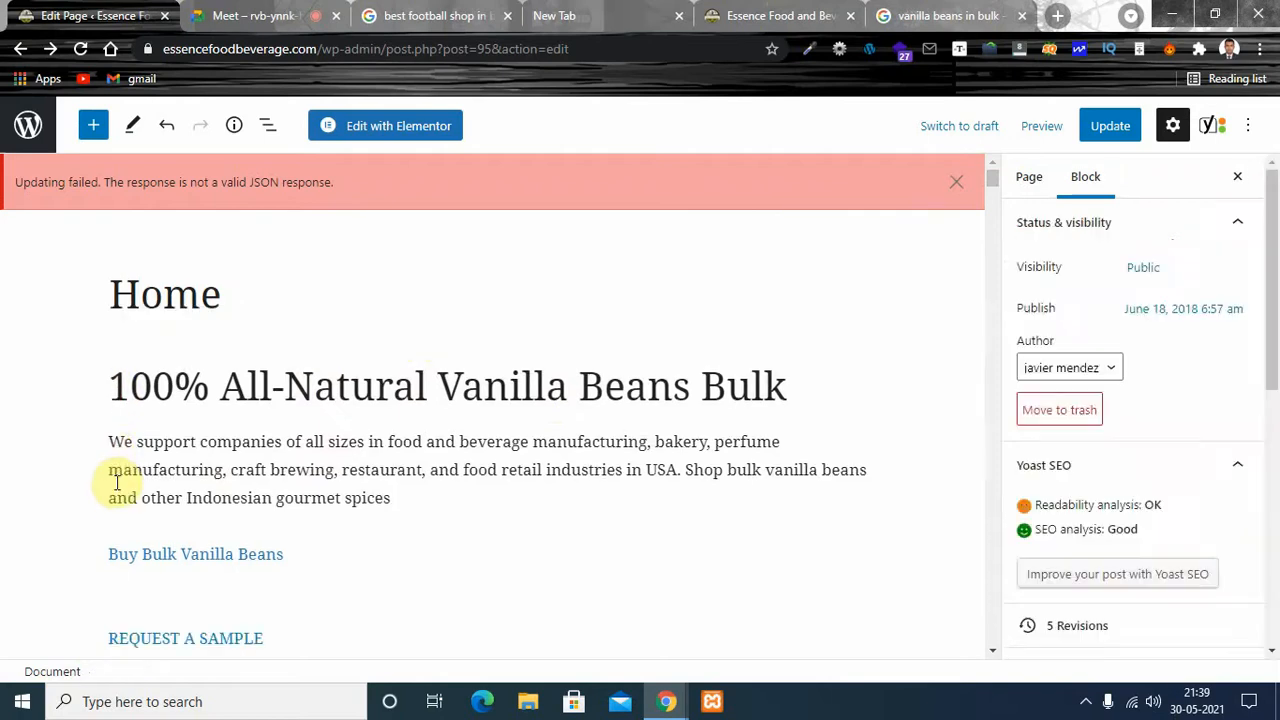
{"action": "left_click", "coordinate": [117, 483]}
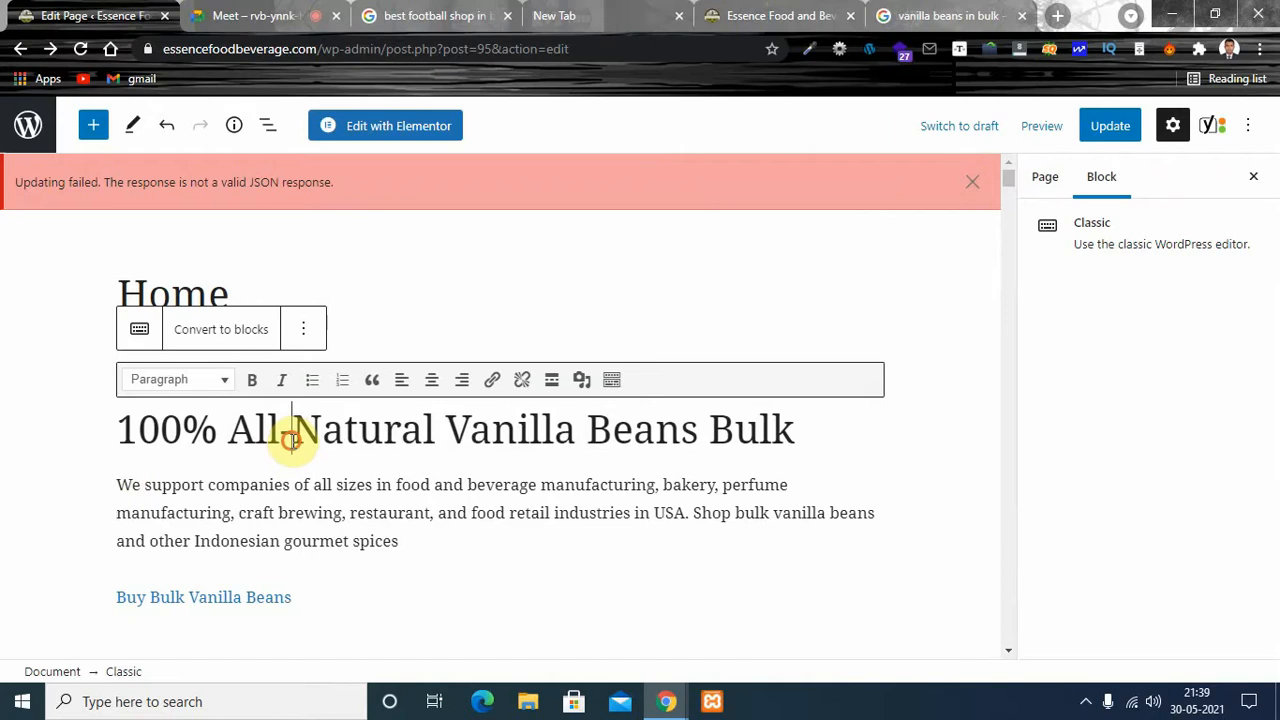
{"action": "left_click_drag", "start_coordinate": [820, 423], "coordinate": [126, 429]}
{"action": "left_click", "coordinate": [423, 437]}
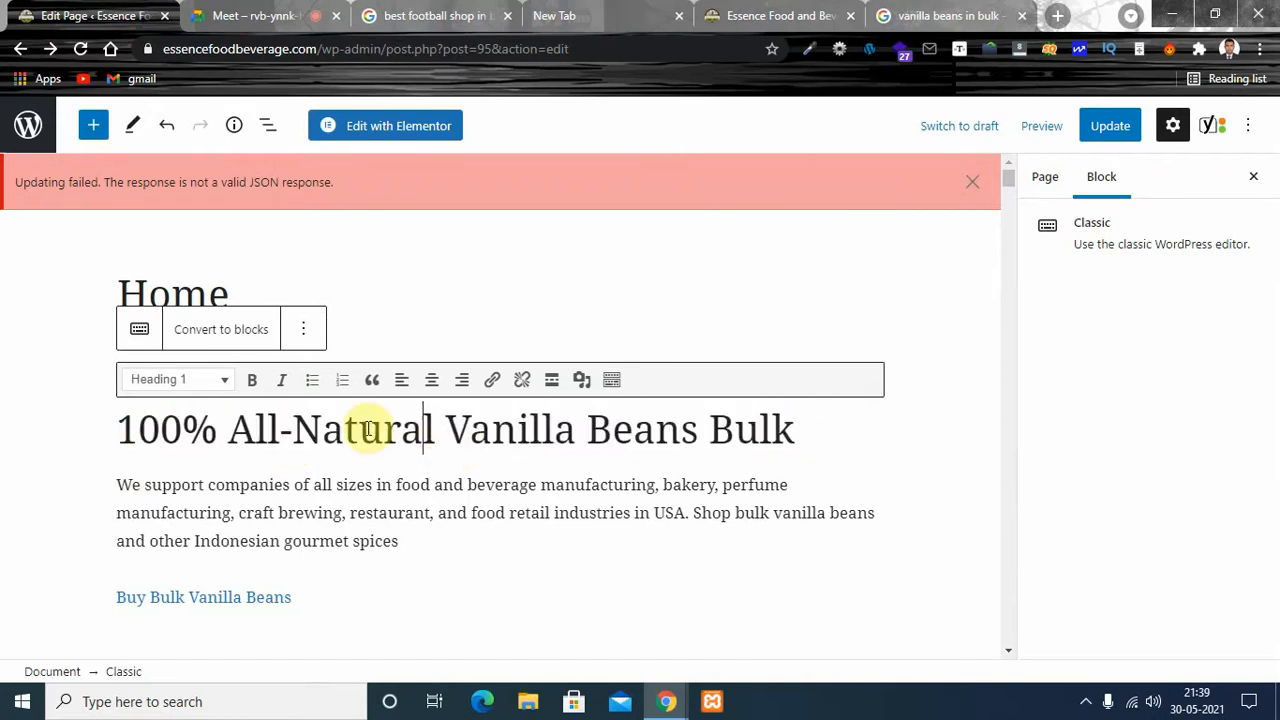
{"action": "left_click", "coordinate": [198, 430]}
{"action": "left_click", "coordinate": [152, 430]}
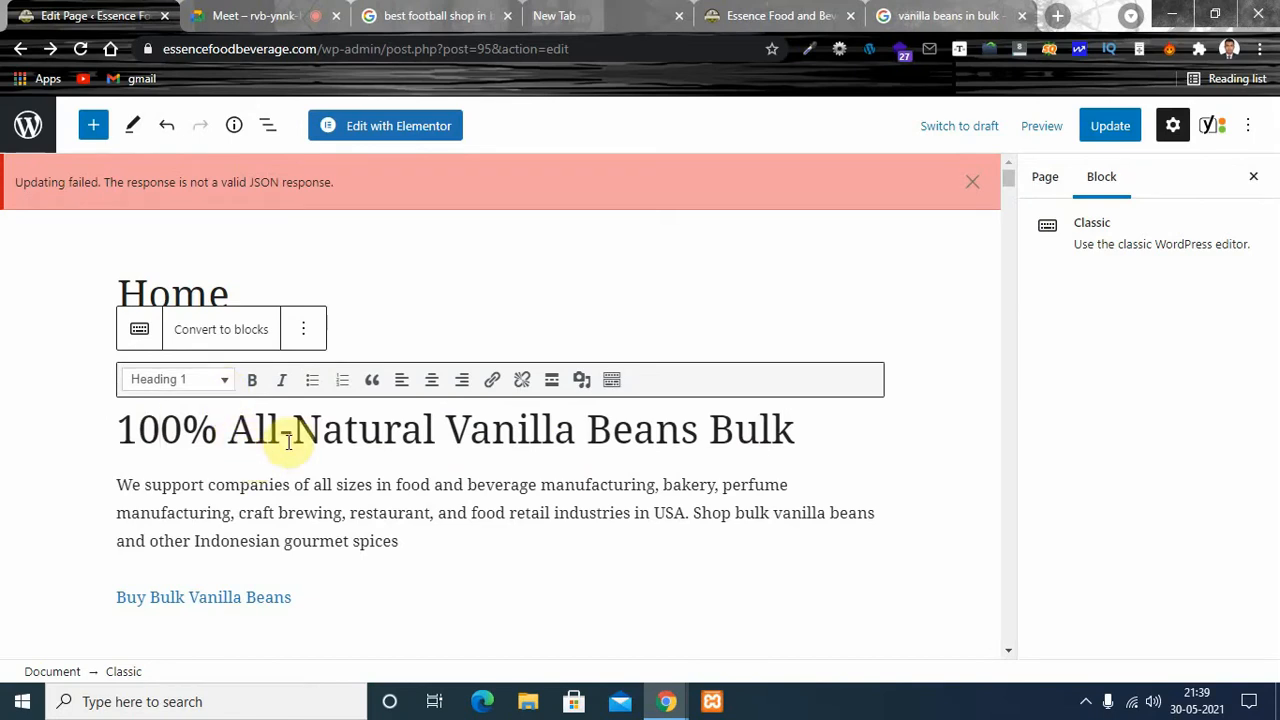
{"action": "left_click_drag", "start_coordinate": [292, 430], "coordinate": [544, 441]}
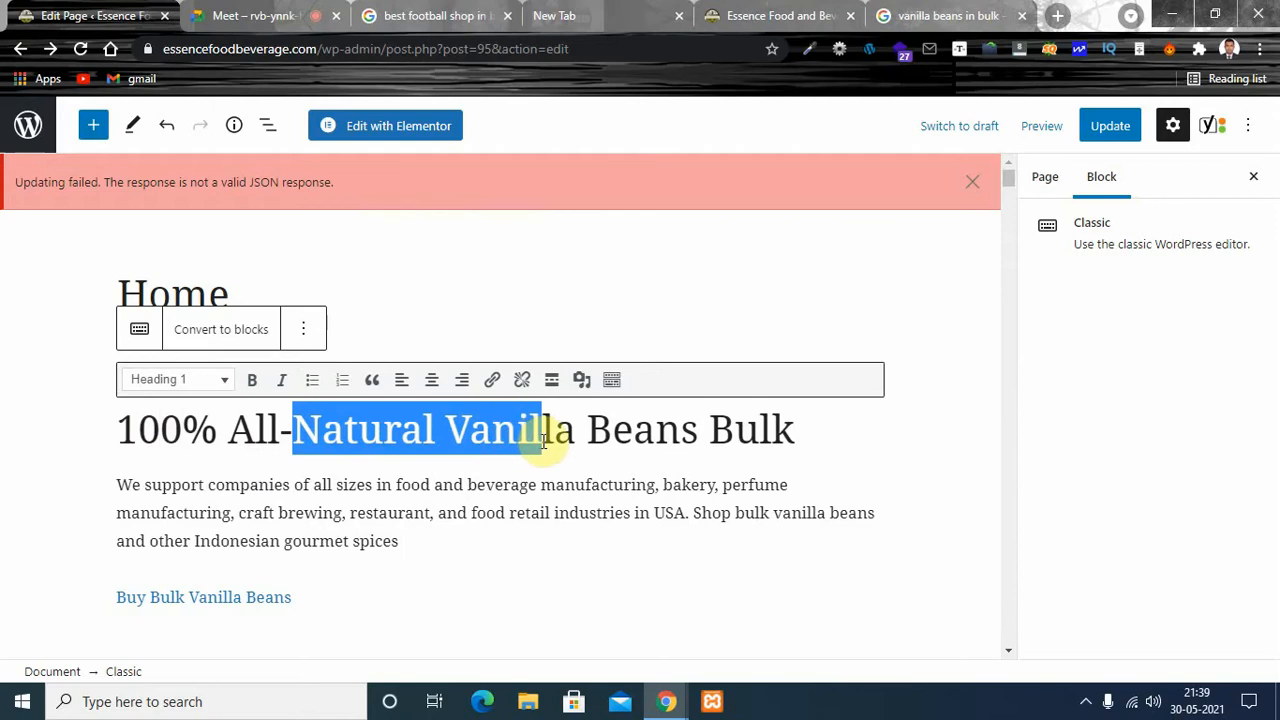
{"action": "left_click", "coordinate": [543, 438]}
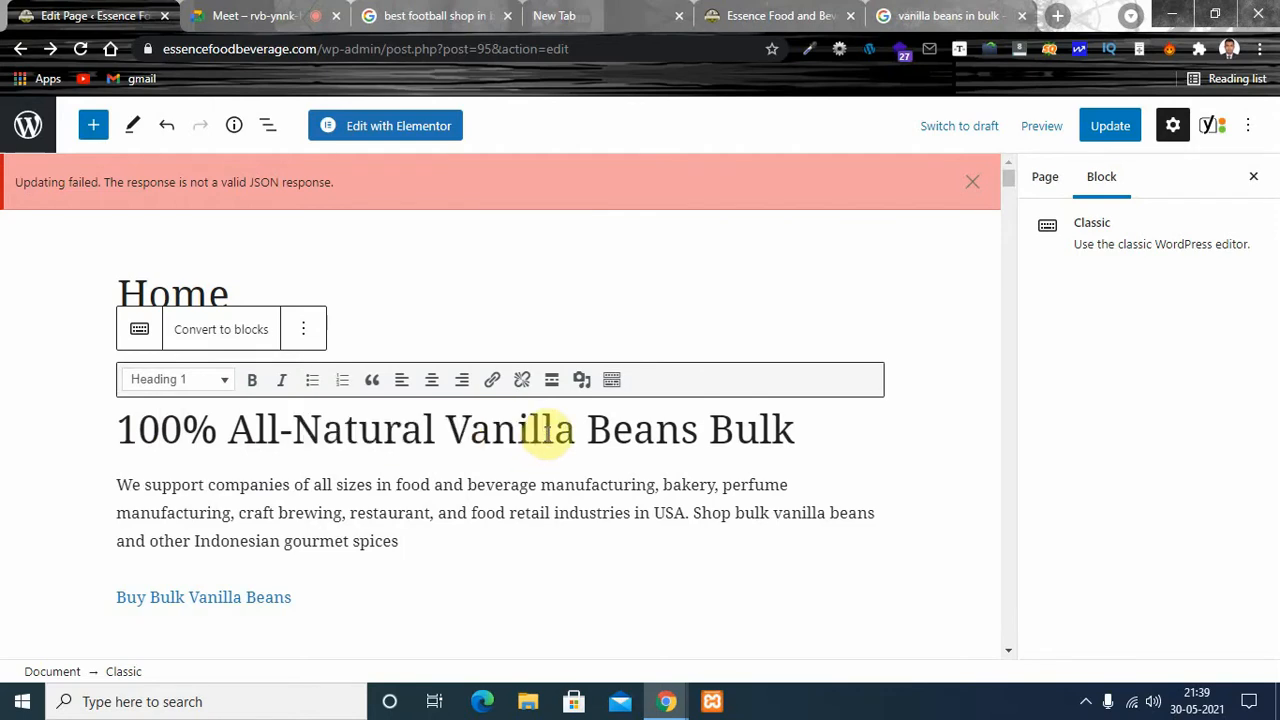
{"action": "left_click", "coordinate": [223, 381]}
{"action": "left_click", "coordinate": [223, 381]}
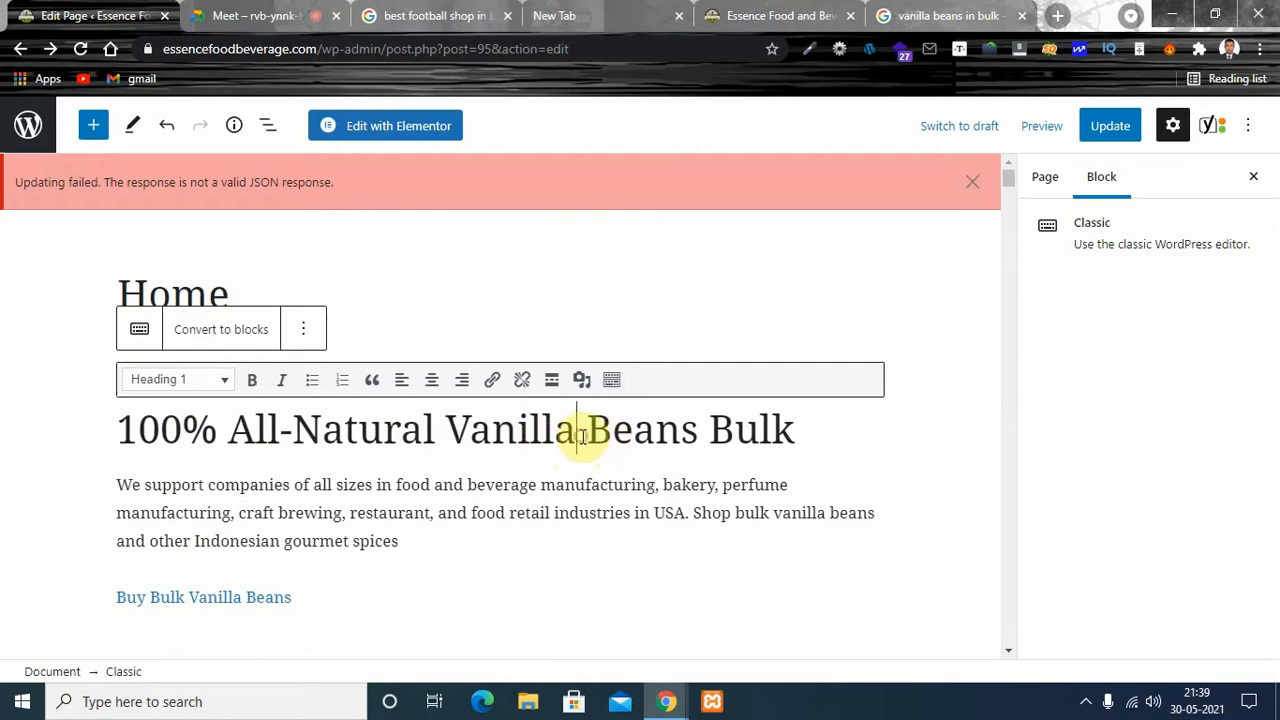
- Change the page's top heading to "100% All-Natural vanilla beans in bulk"
{"action": "left_click", "coordinate": [583, 437]}
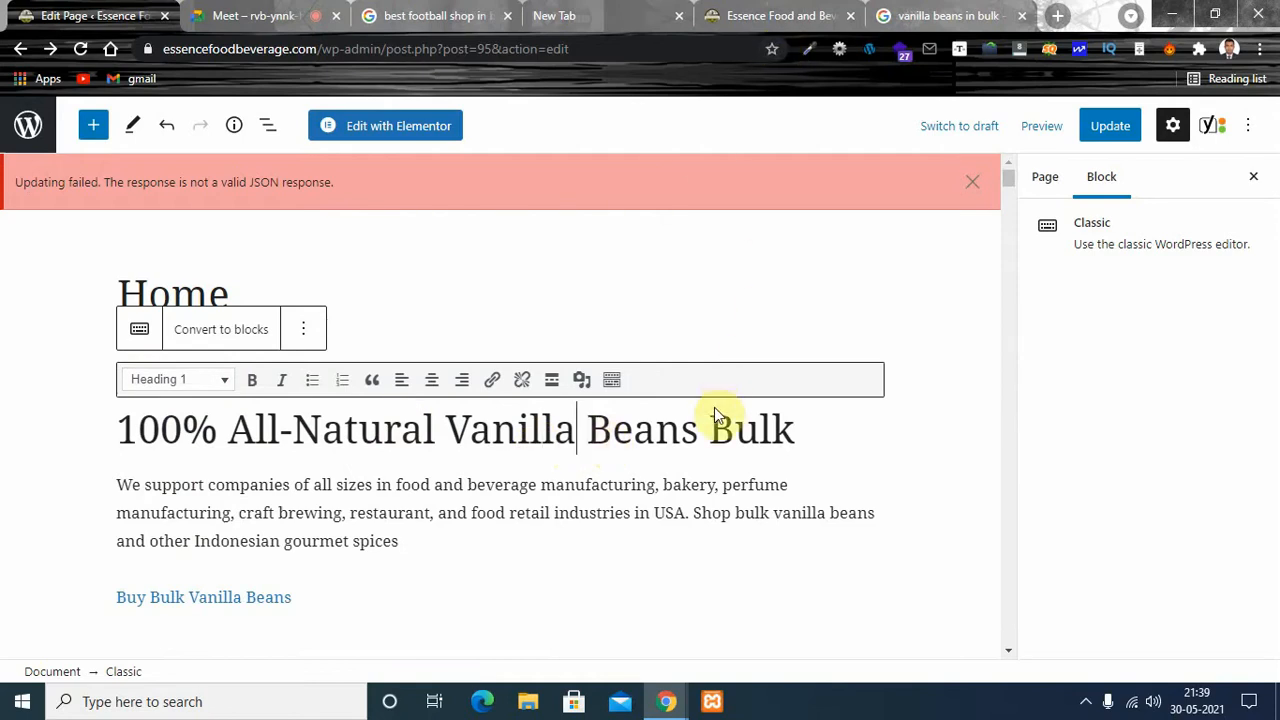
{"action": "left_click", "coordinate": [471, 432]}
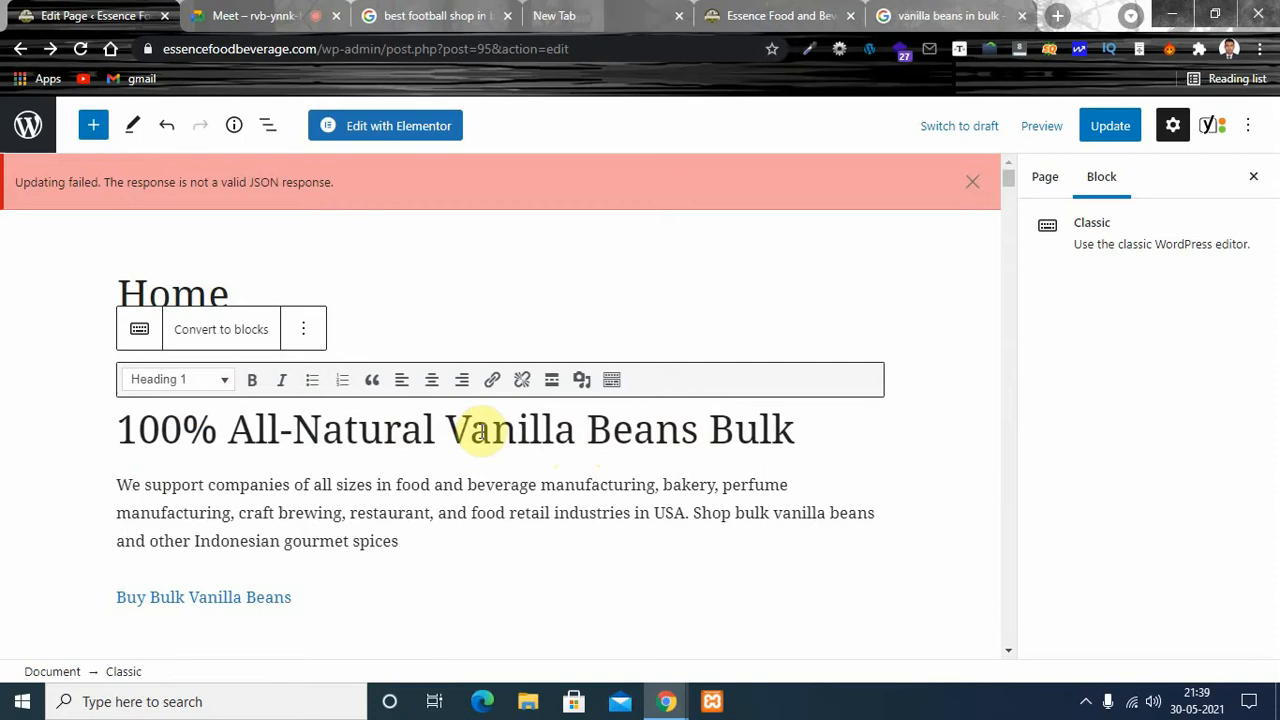
{"action": "key", "text": "BackSpace"}
{"action": "type", "text": "v"}
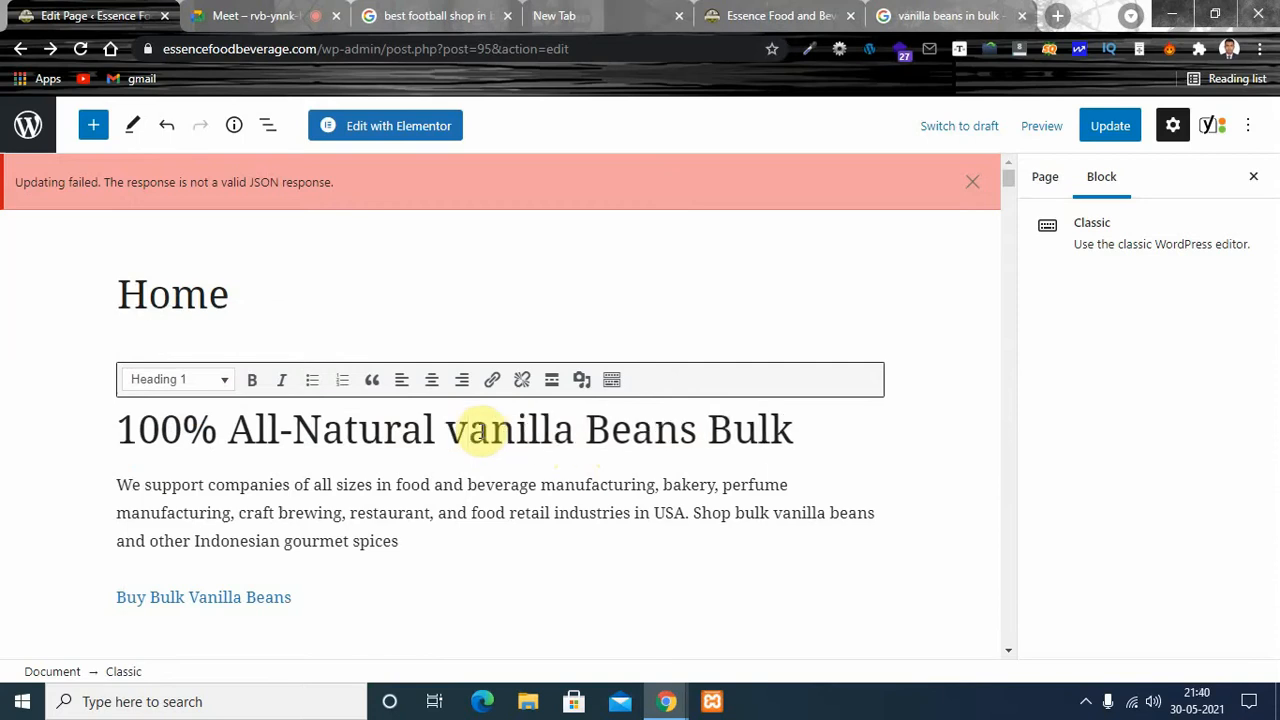
{"action": "left_click", "coordinate": [608, 434]}
{"action": "key", "text": "BackSpace"}
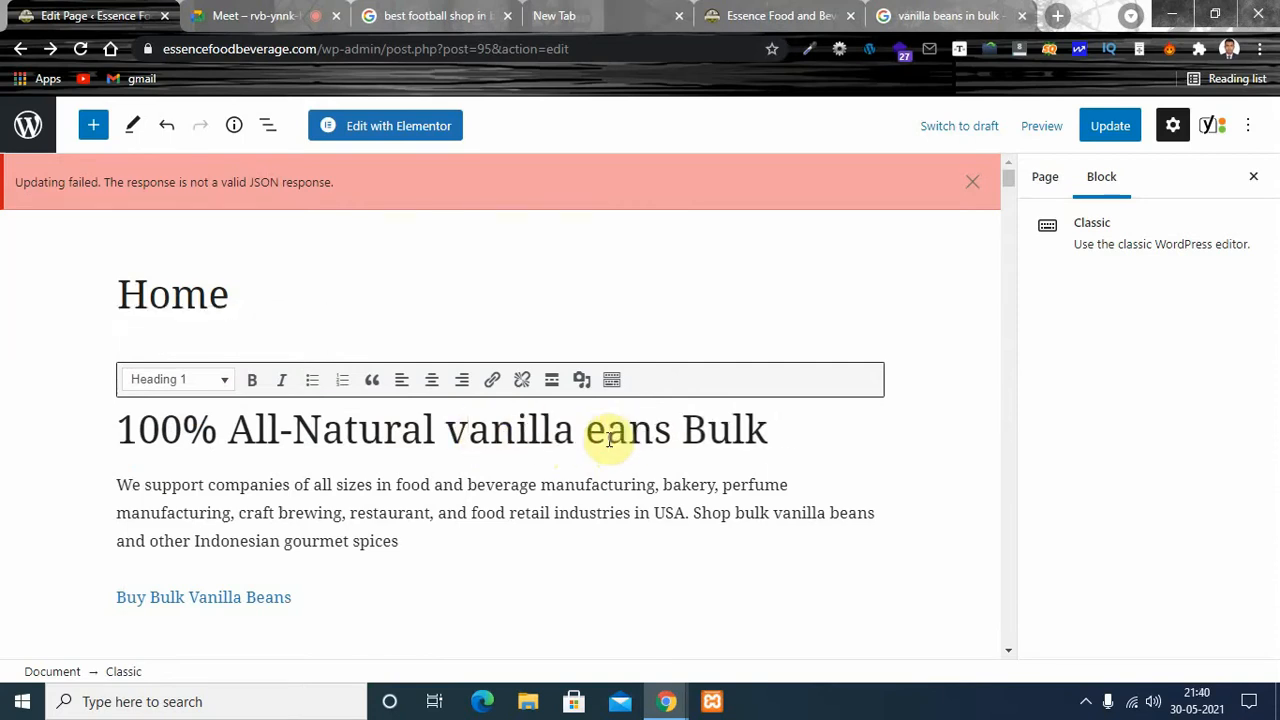
{"action": "type", "text": "b"}
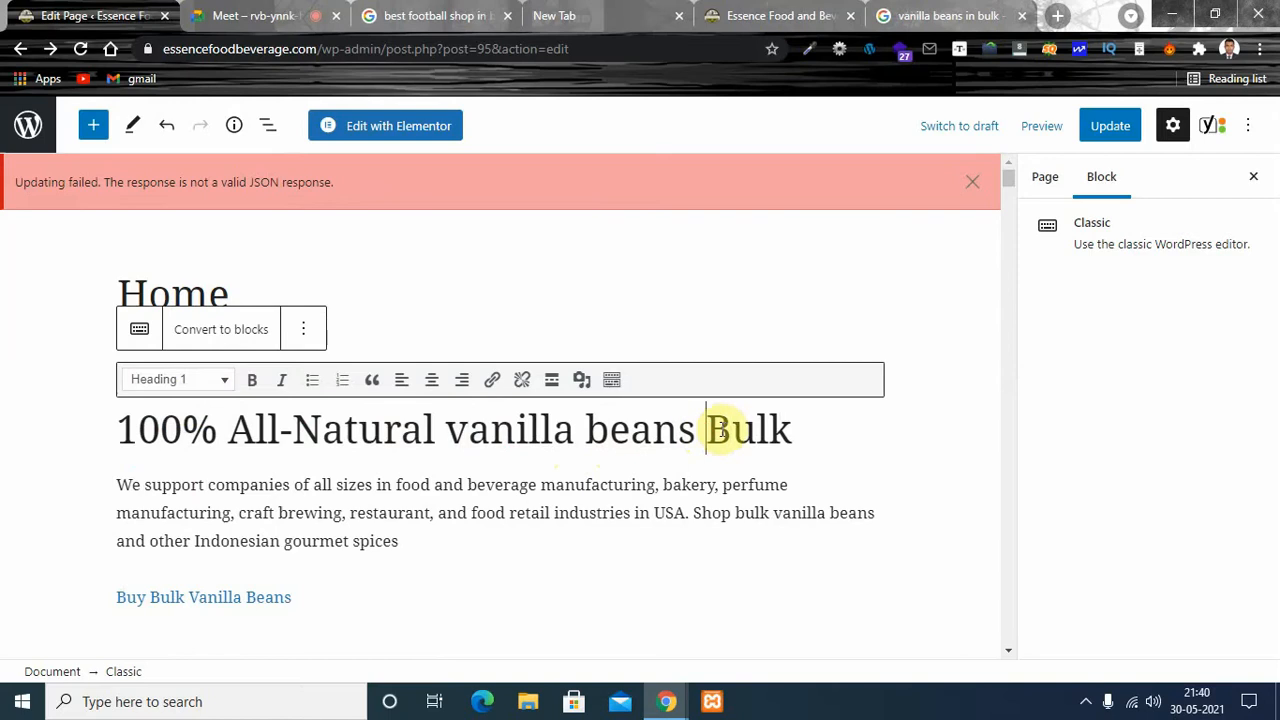
{"action": "left_click", "coordinate": [727, 428]}
{"action": "type", "text": "b"}
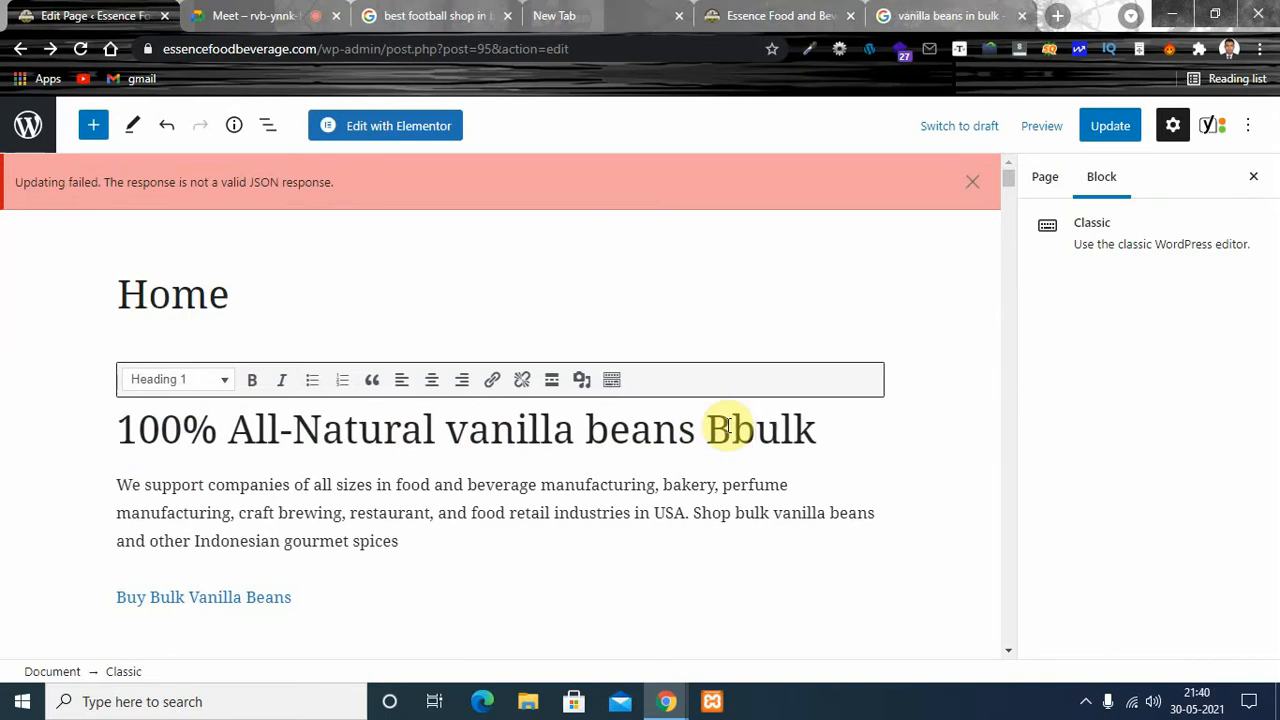
{"action": "key", "text": "BackSpace"}
{"action": "type", "text": "in"}
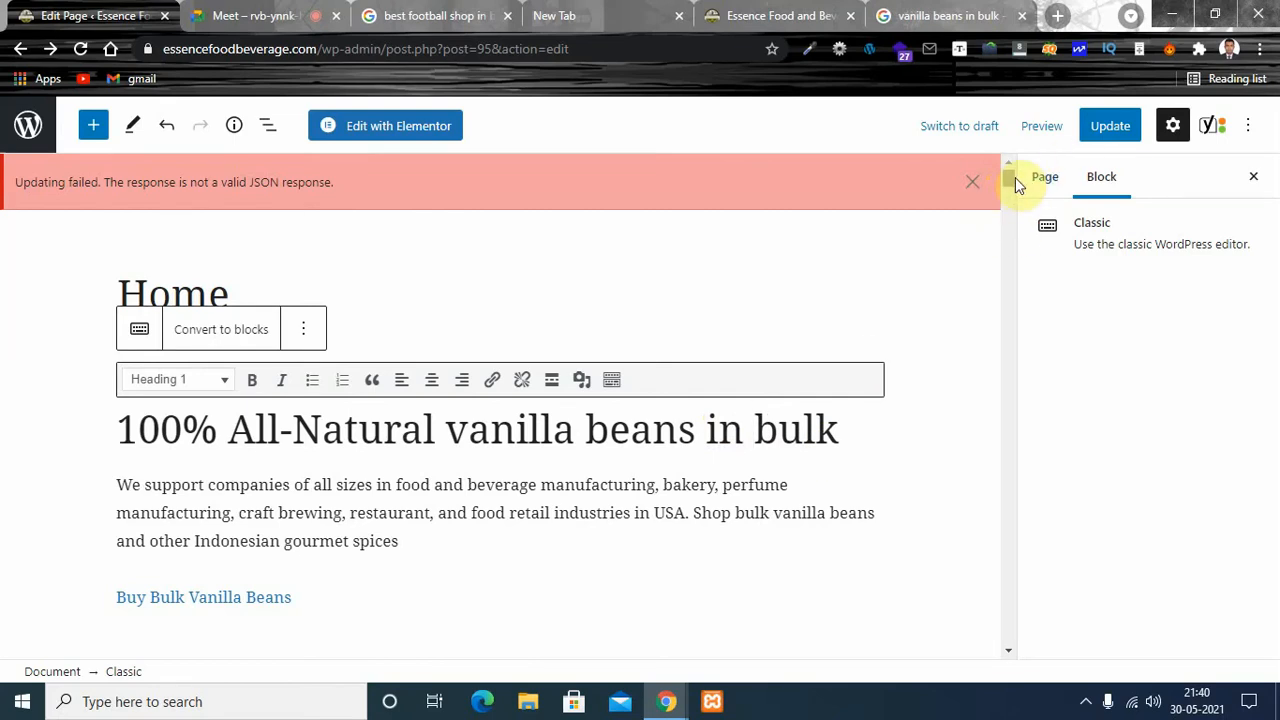
- Check the keyphrase in introduction and subheading problems in the SEO analysis
{"action": "left_click_drag", "start_coordinate": [1008, 178], "coordinate": [1012, 355]}
{"action": "left_click_drag", "start_coordinate": [1013, 561], "coordinate": [1012, 613]}
{"action": "scroll", "coordinate": [1006, 614], "scroll_direction": "down", "scroll_amount": 2}
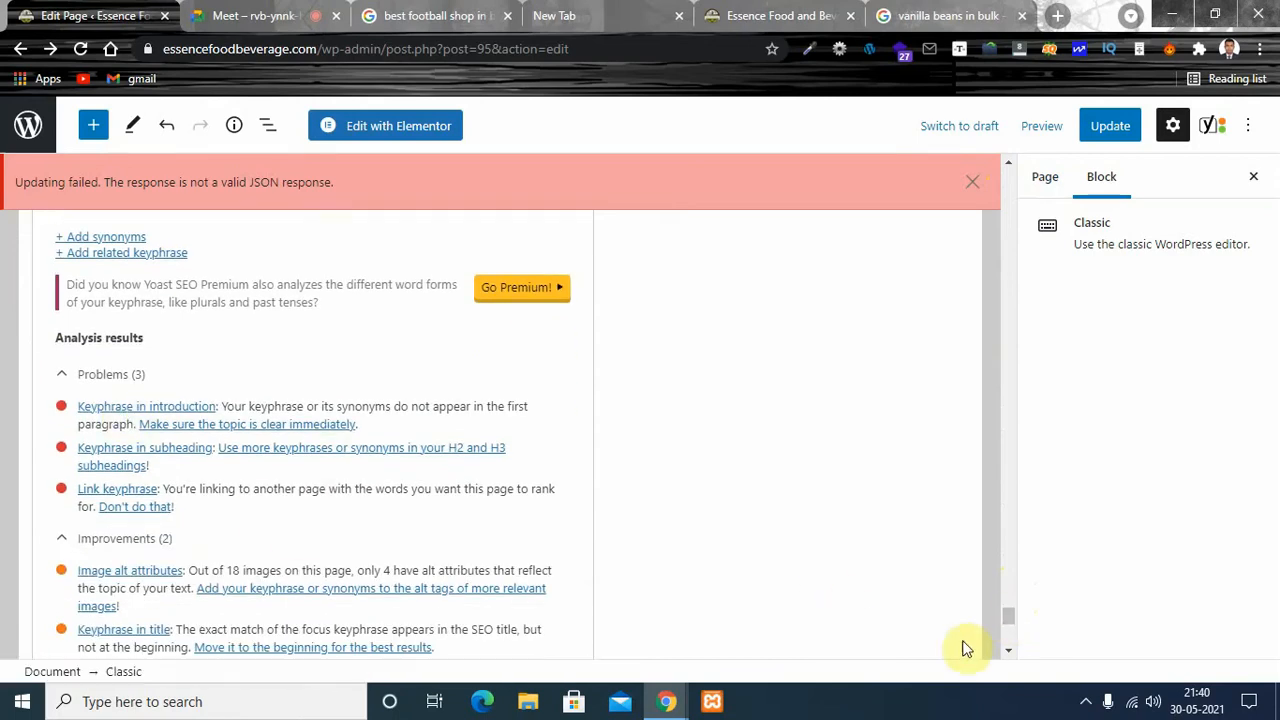
- Copy the phrase "vanilla beans in bulk" from the page's top heading
{"action": "left_click_drag", "start_coordinate": [1006, 617], "coordinate": [1008, 164]}
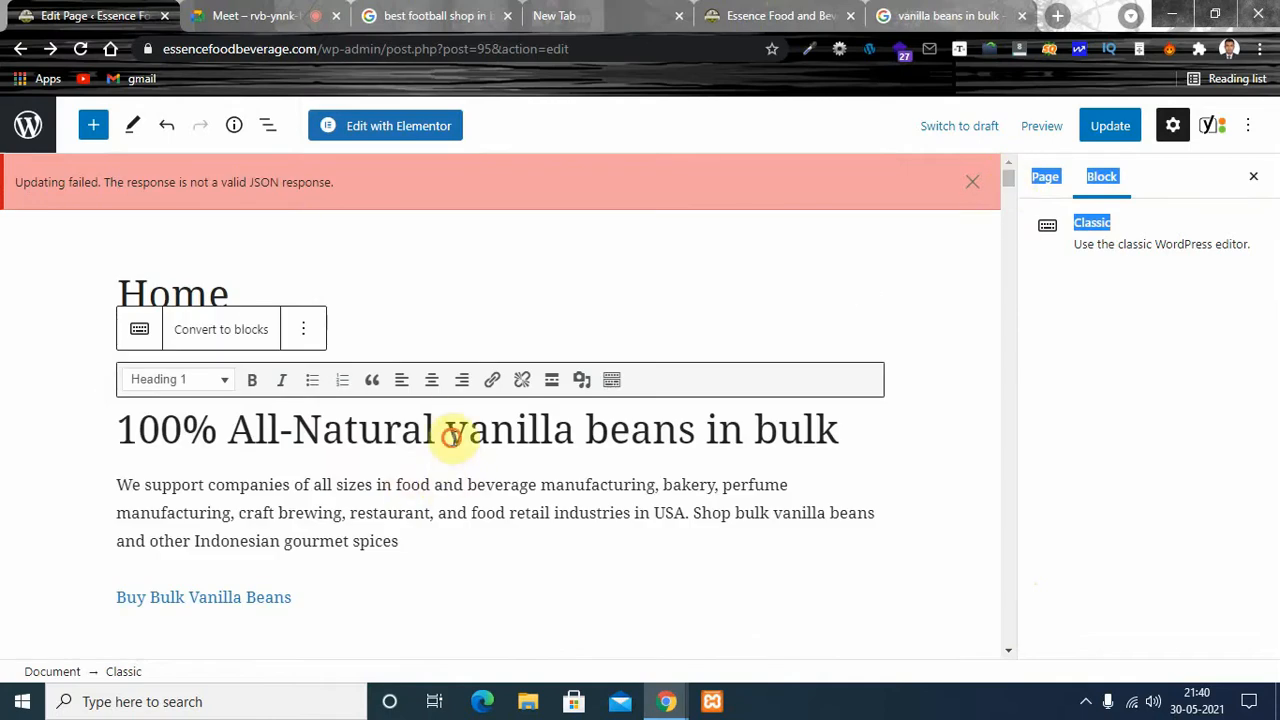
{"action": "left_click_drag", "start_coordinate": [445, 429], "coordinate": [808, 430]}
{"action": "key", "text": "ctrl+c"}
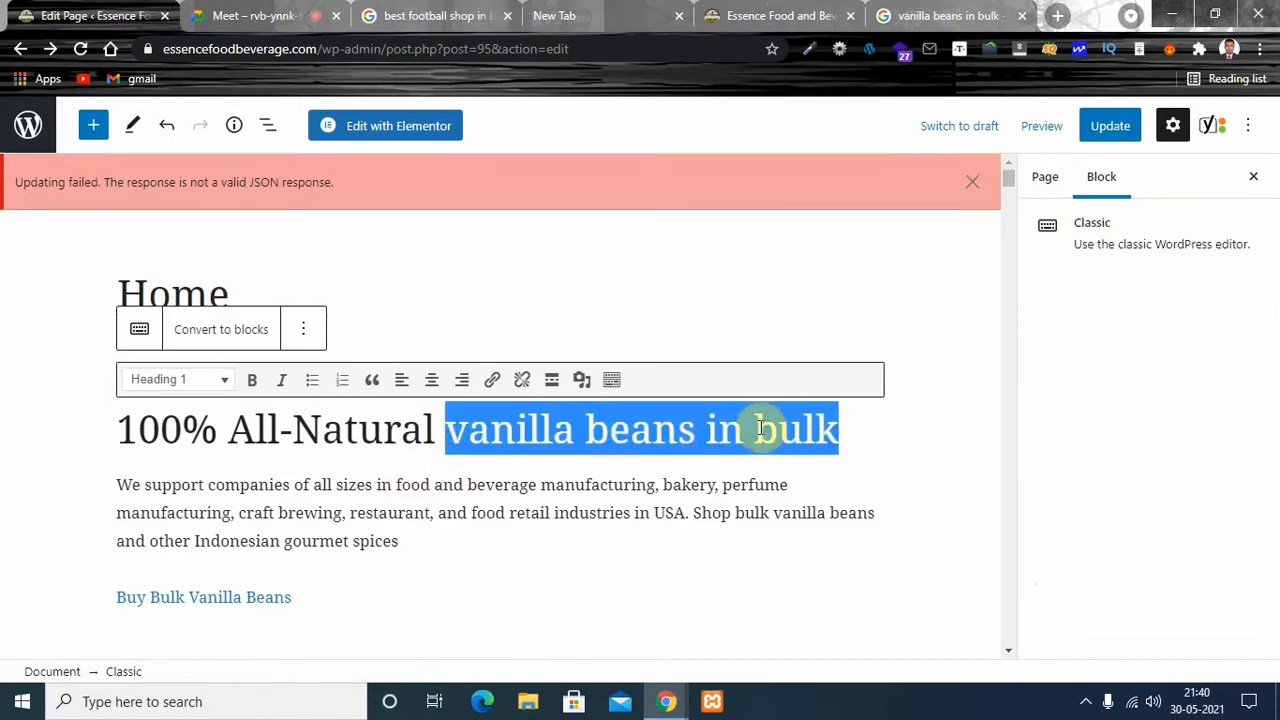
- Try to paste "vanilla beans in bulk" before "We support companies" in the introductory paragraph, and delete the pasted line
{"action": "left_click", "coordinate": [120, 484]}
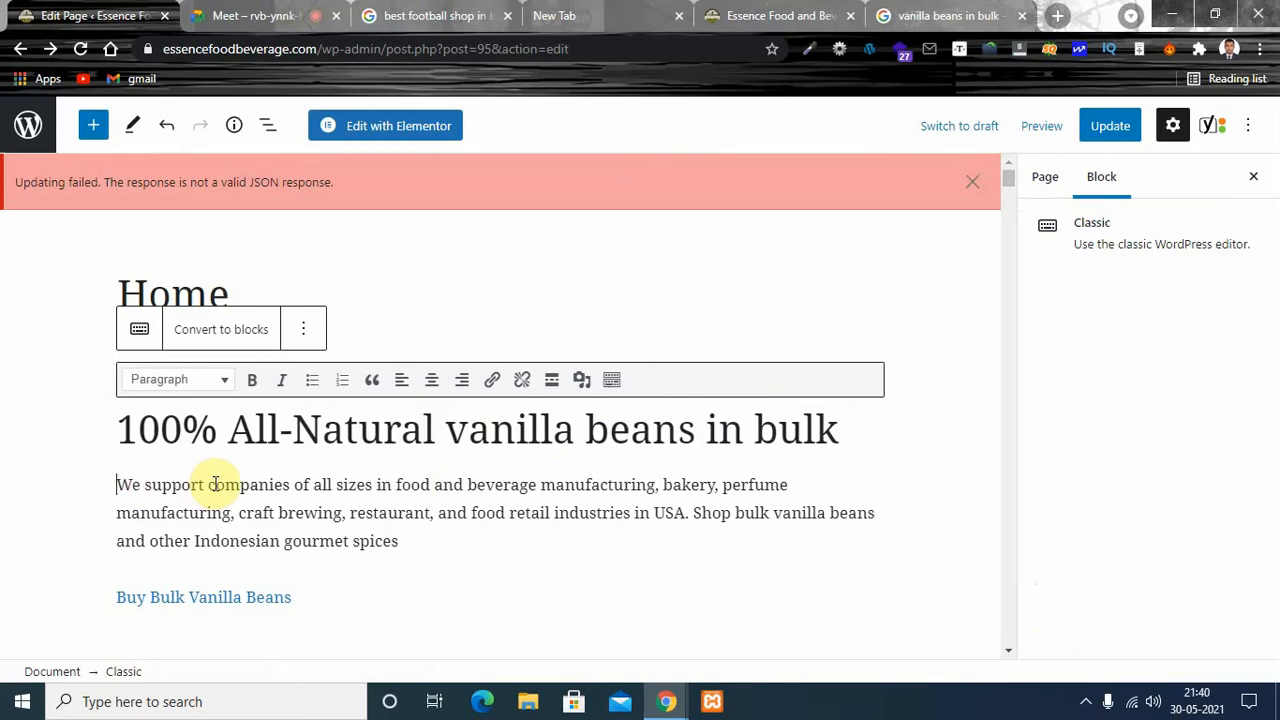
{"action": "key", "text": "ctrl+v"}
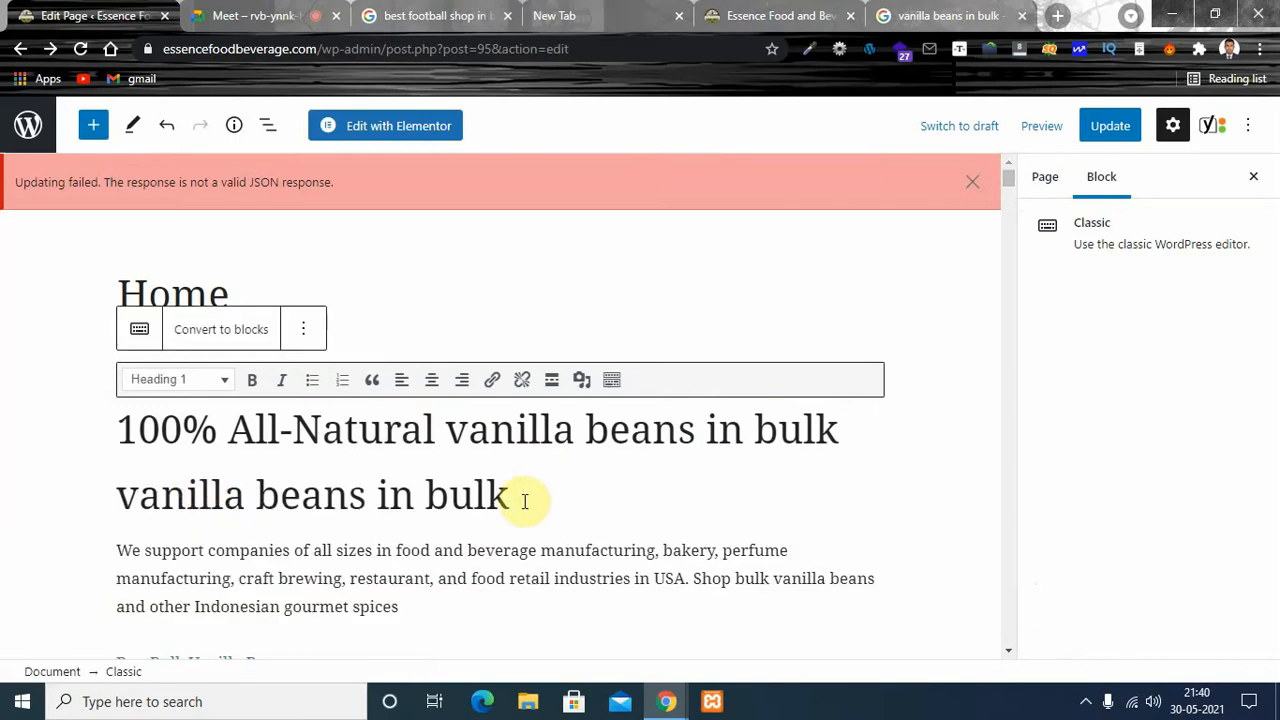
{"action": "left_click_drag", "start_coordinate": [520, 500], "coordinate": [110, 495]}
{"action": "key", "text": "ctrl+c"}
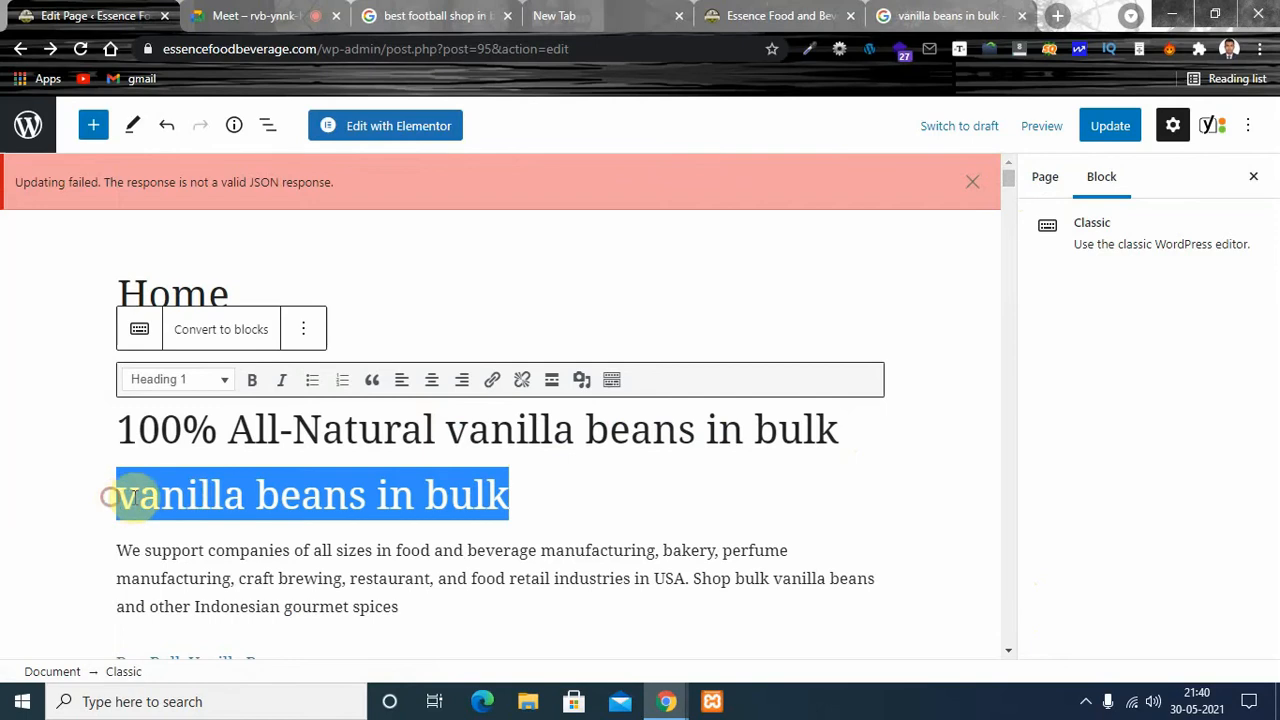
{"action": "key", "text": "BackSpace"}
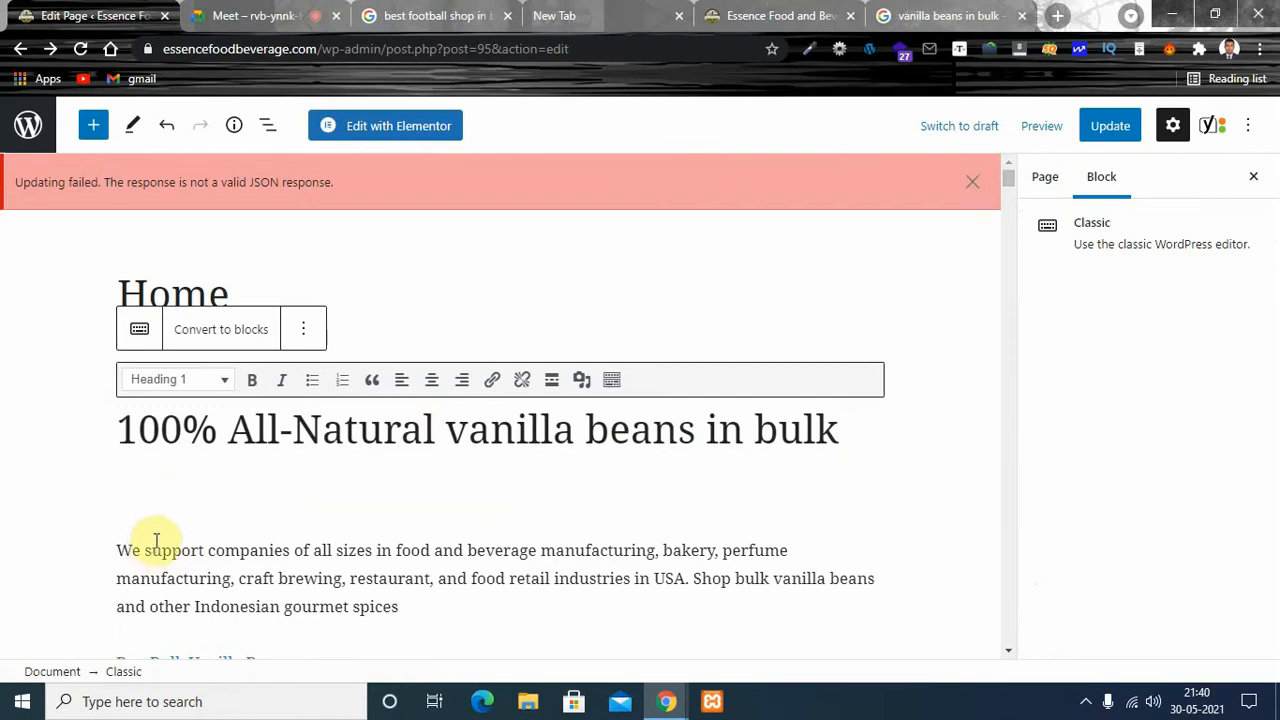
{"action": "key", "text": "Delete"}
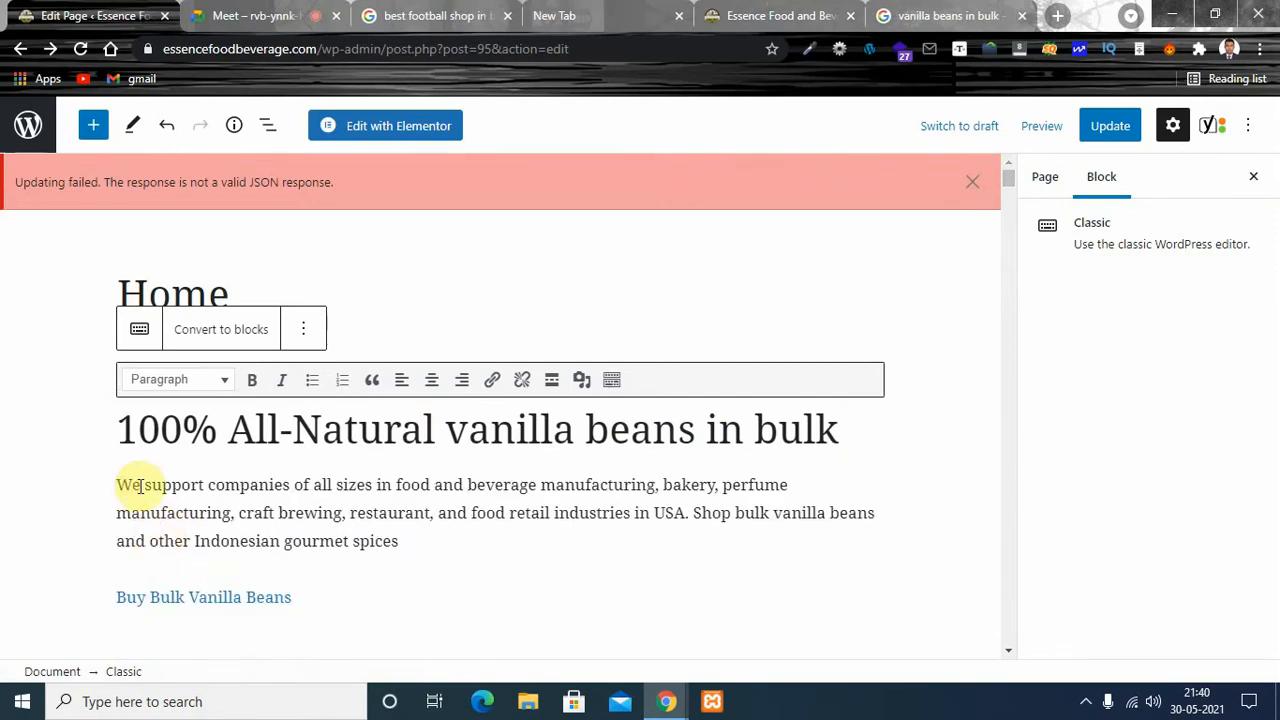
- Retype the "W" that begins the introductory paragraph, try pasting the copied phrase before it again, and delete the pasted line
{"action": "key", "text": "BackSpace"}
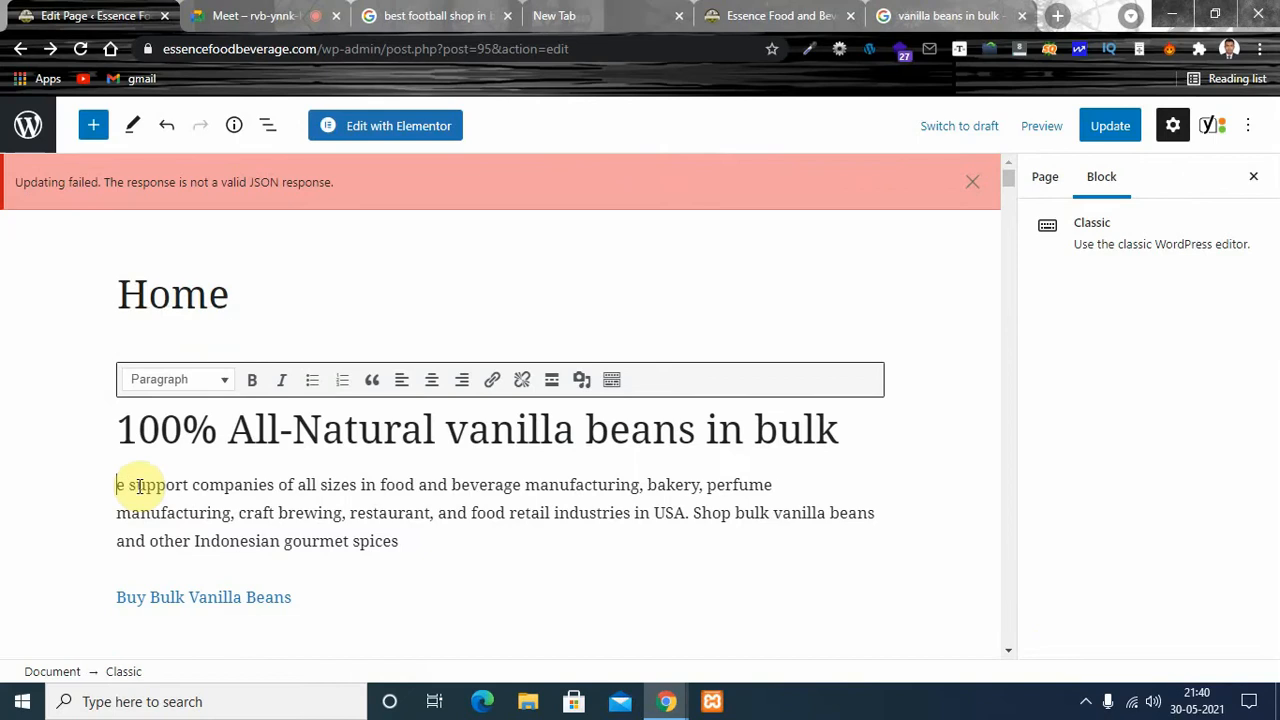
{"action": "type", "text": "W"}
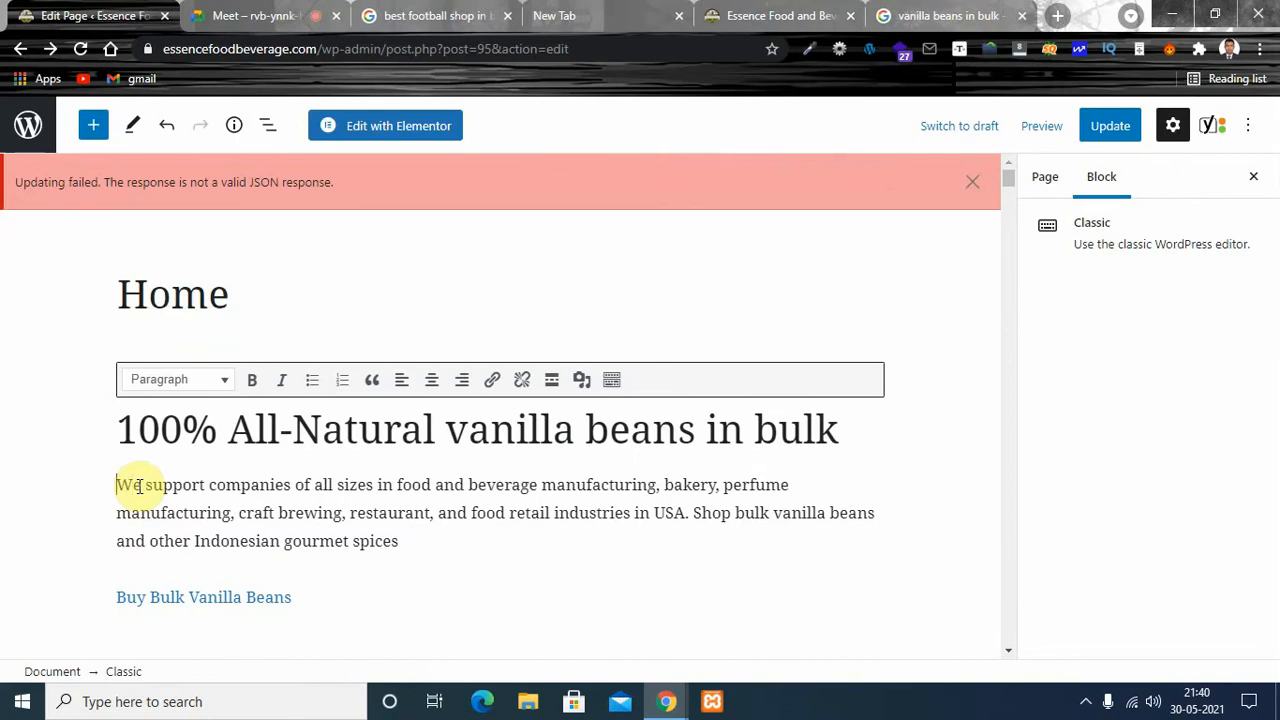
{"action": "key", "text": "ctrl+v"}
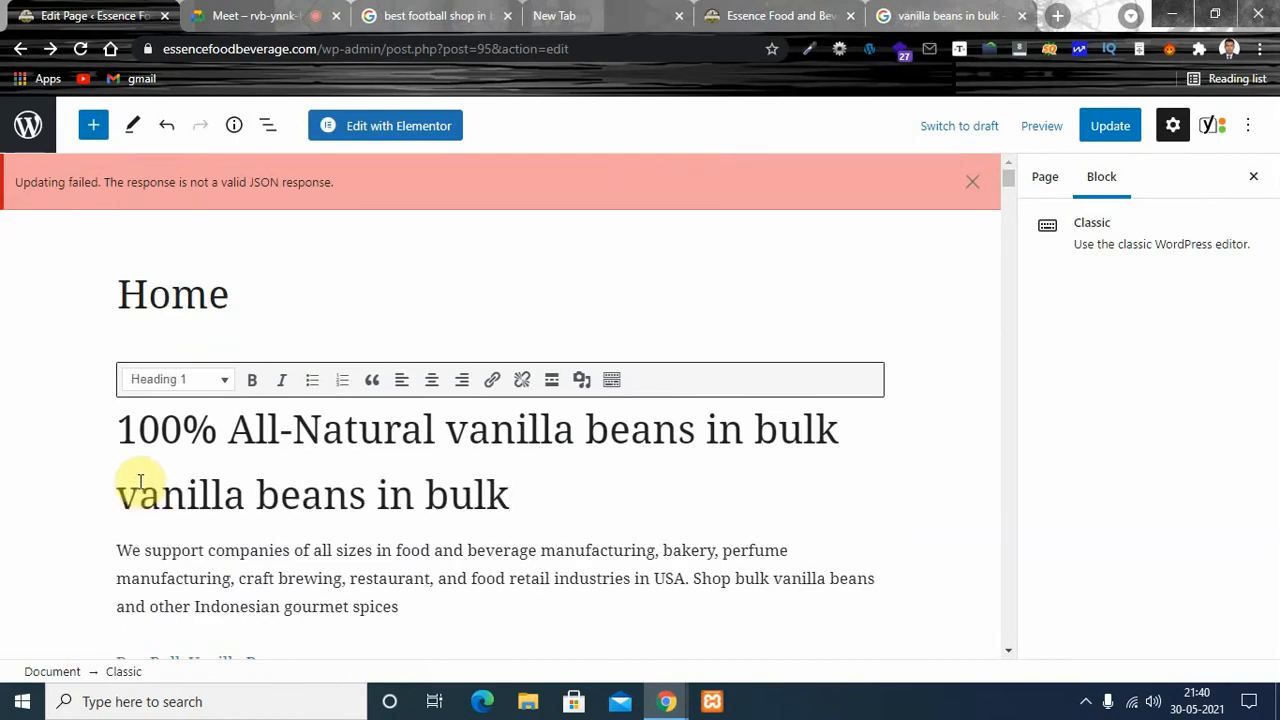
{"action": "left_click_drag", "start_coordinate": [510, 494], "coordinate": [100, 494]}
{"action": "key", "text": "ctrl+c"}
{"action": "key", "text": "BackSpace"}
{"action": "key", "text": "BackSpace"}
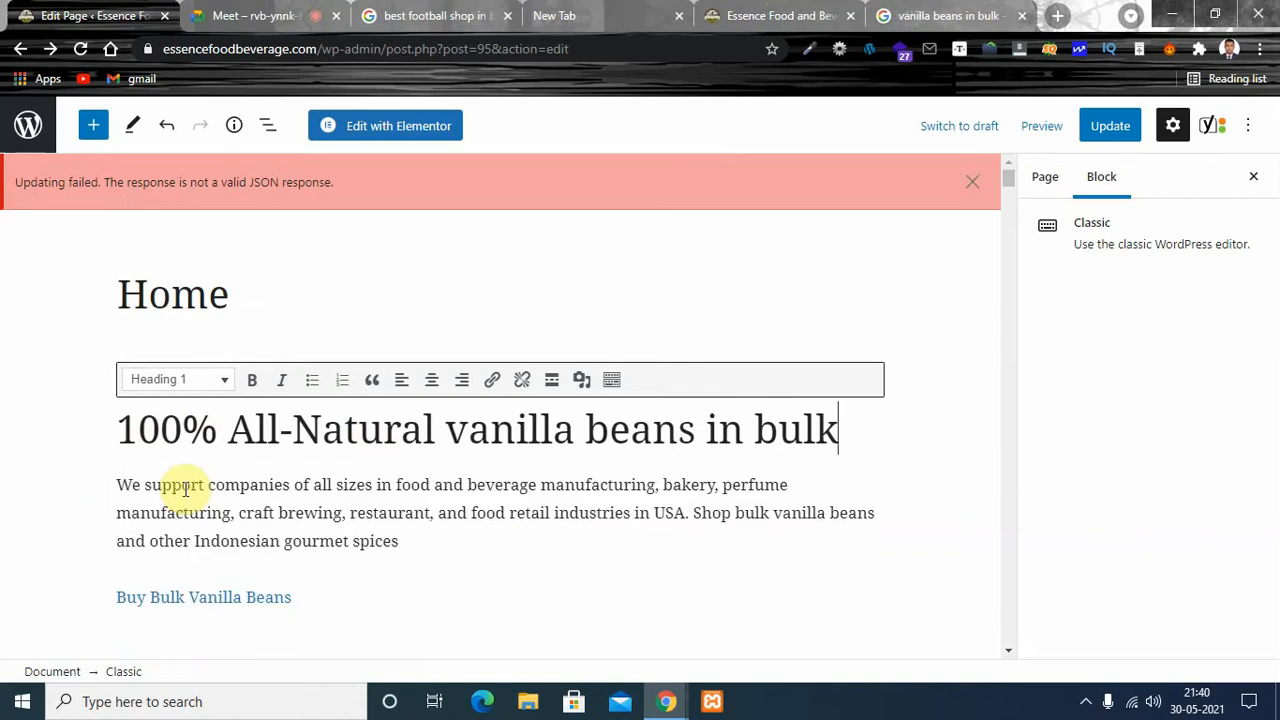
- Try to replace the introductory paragraph's initial "W" with the copied phrase, and undo the paste and the deletion
{"action": "left_click", "coordinate": [308, 489]}
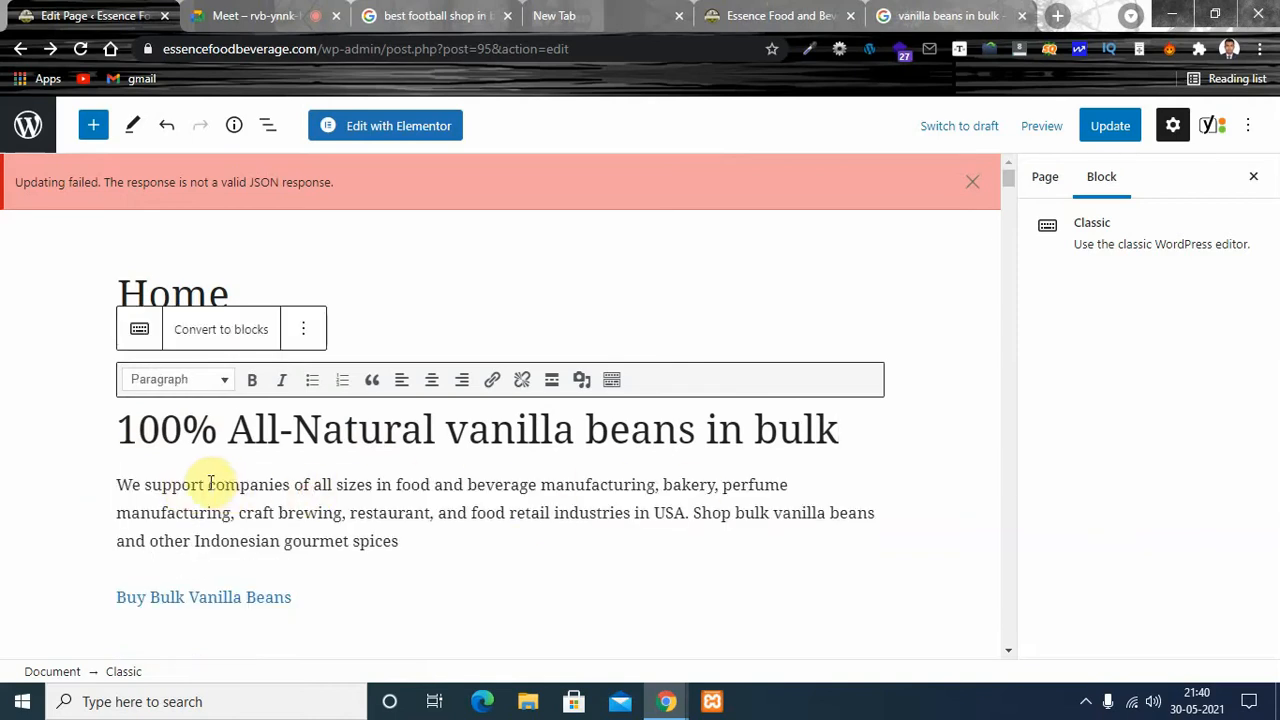
{"action": "left_click", "coordinate": [141, 485]}
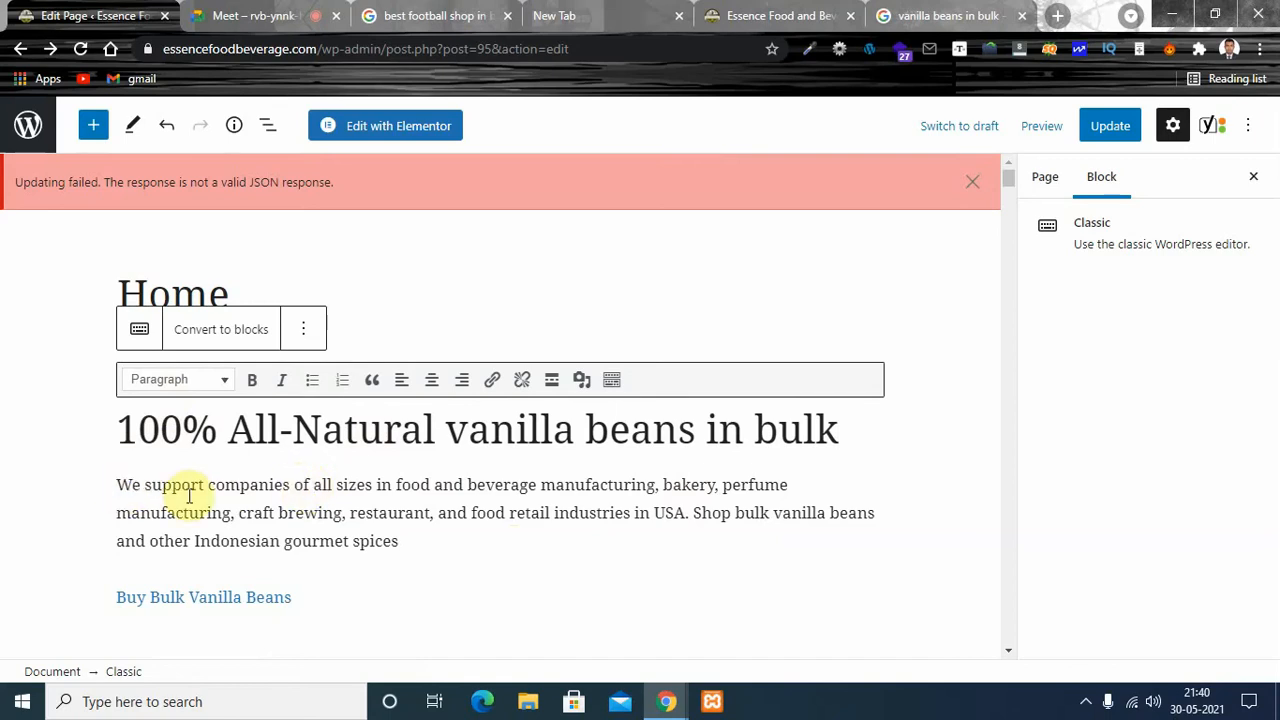
{"action": "left_click", "coordinate": [116, 486]}
{"action": "key", "text": "Right"}
{"action": "key", "text": "Right"}
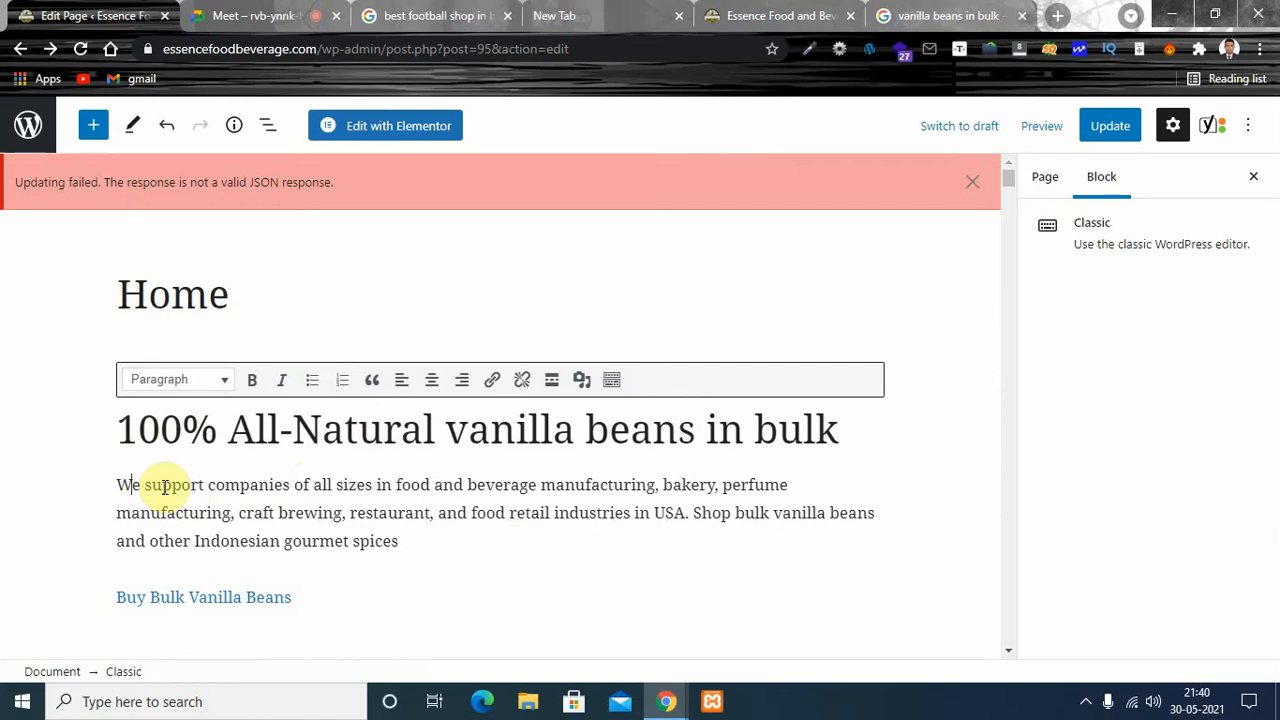
{"action": "key", "text": "BackSpace"}
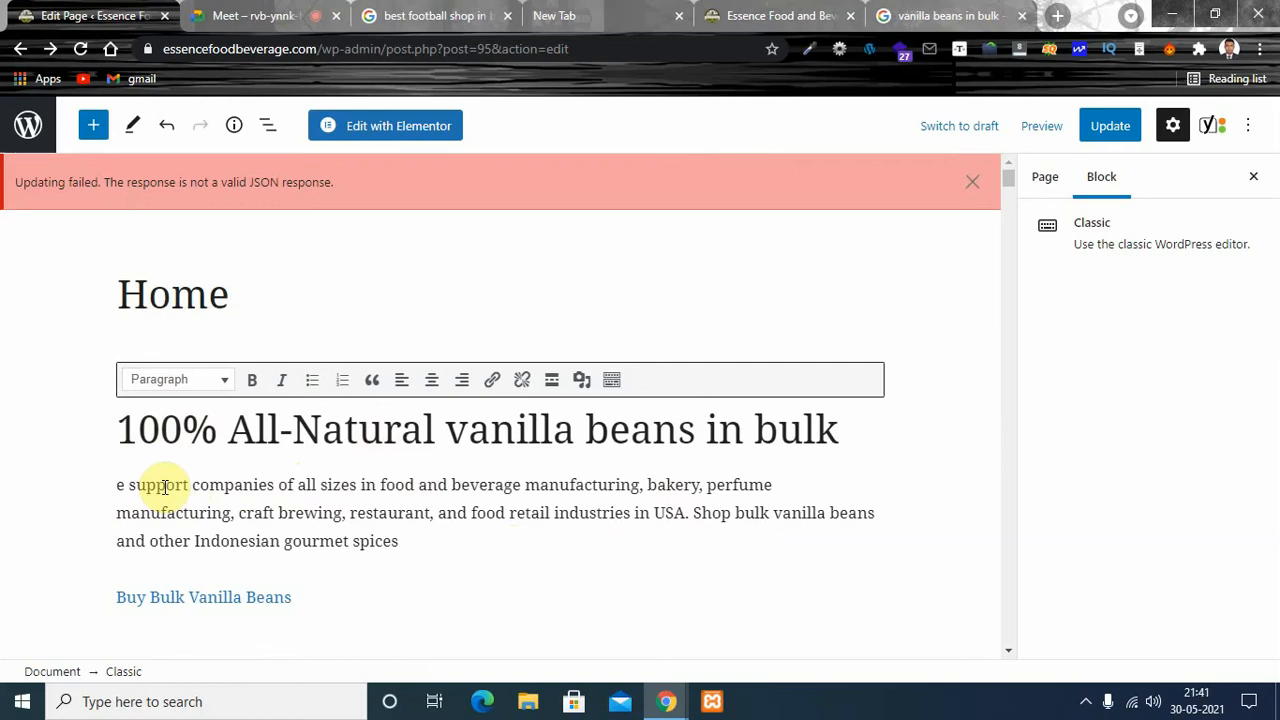
{"action": "key", "text": "ctrl+v"}
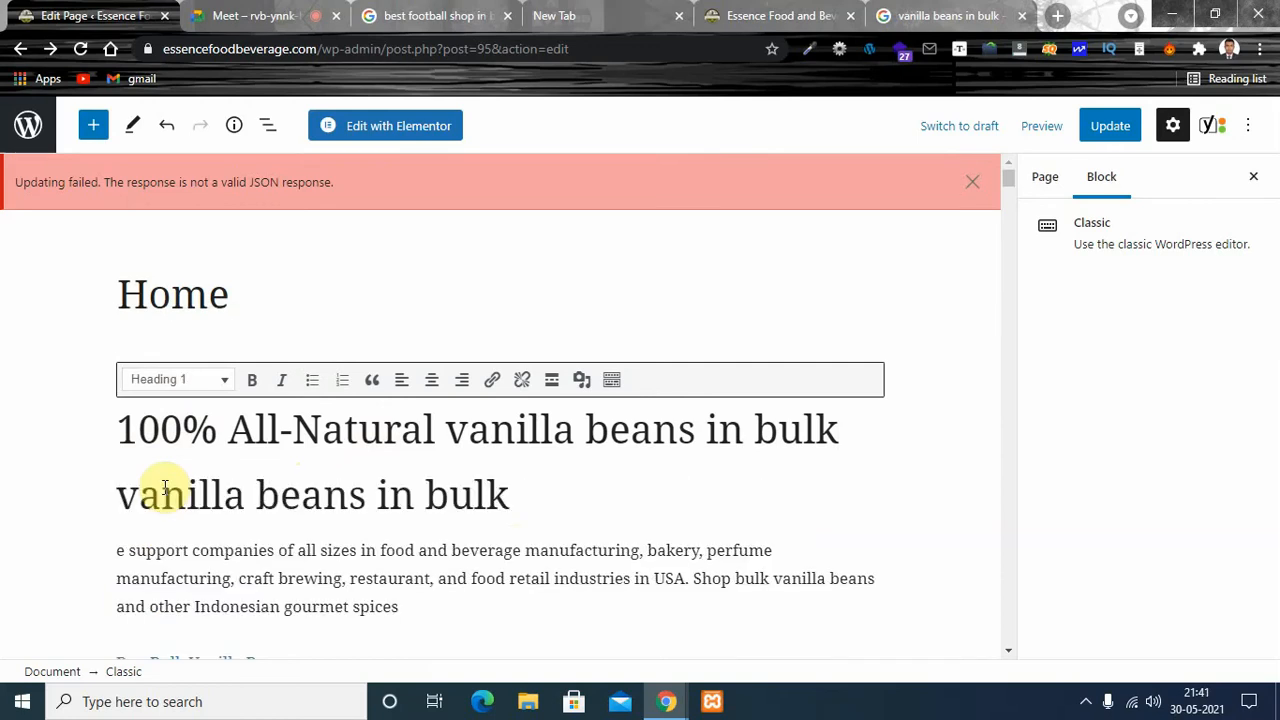
{"action": "key", "text": "ctrl+z"}
{"action": "key", "text": "ctrl+z"}
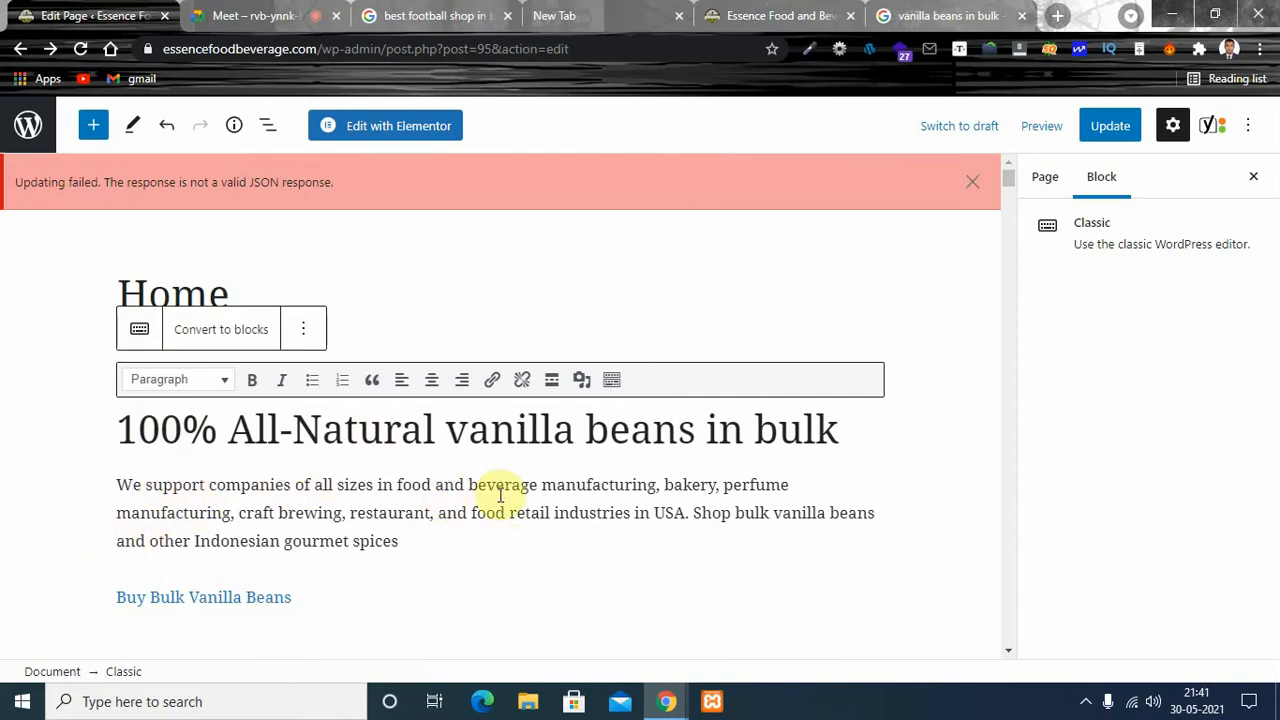
- Insert "vanilla beans in bulk" on a new line between the top heading and the introductory paragraph
{"action": "left_click", "coordinate": [118, 484]}
{"action": "key", "text": "Return"}
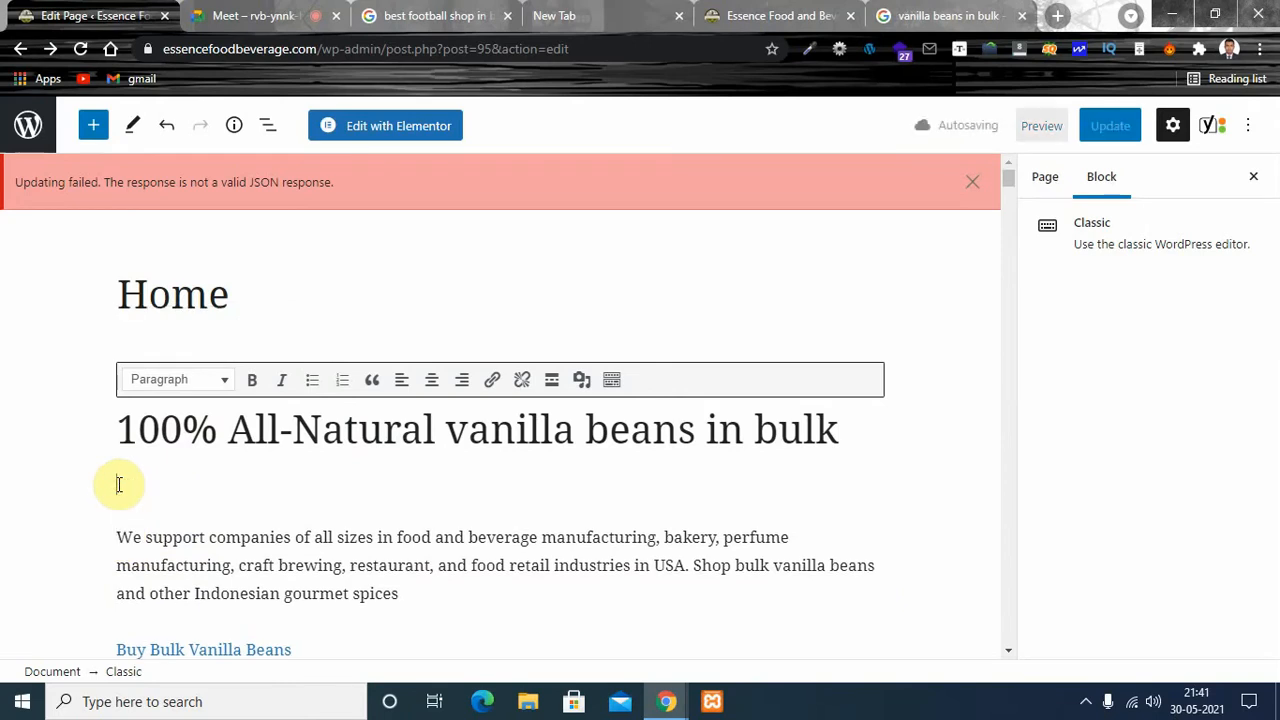
{"action": "key", "text": "ctrl+v"}
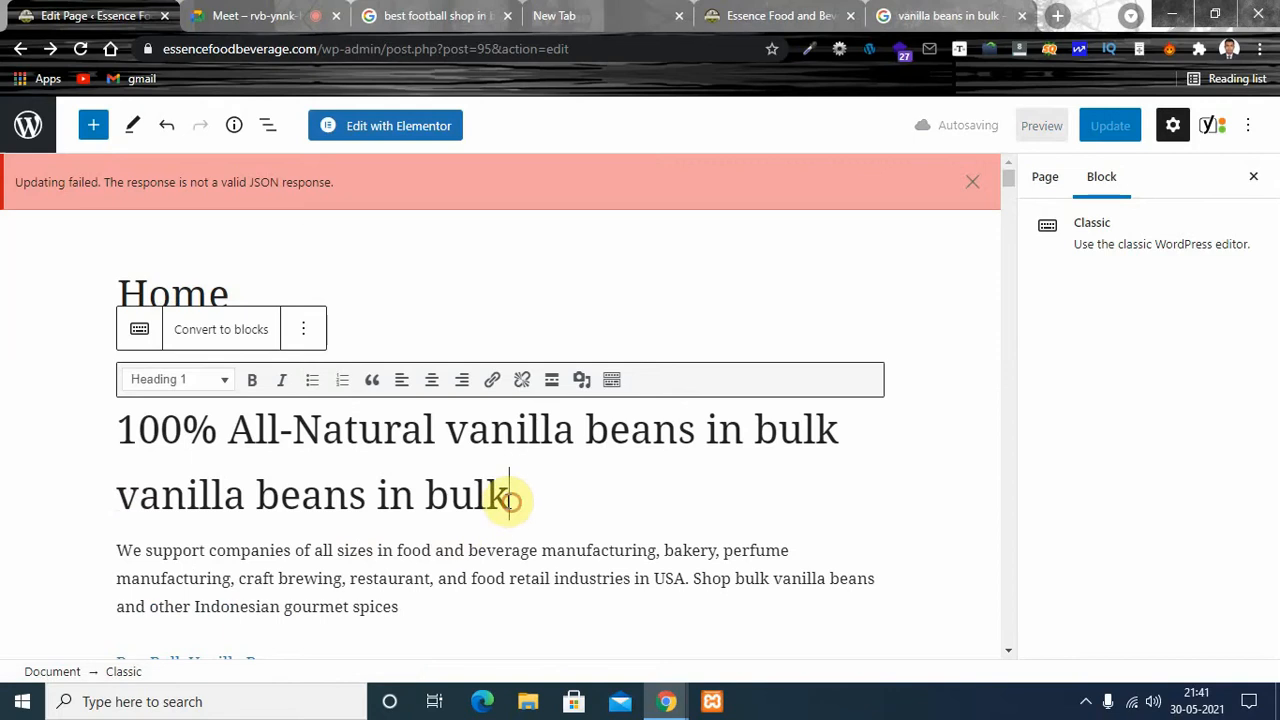
- Change the "vanilla beans in bulk" line beneath the top heading to Paragraph format
{"action": "left_click_drag", "start_coordinate": [509, 497], "coordinate": [118, 497]}
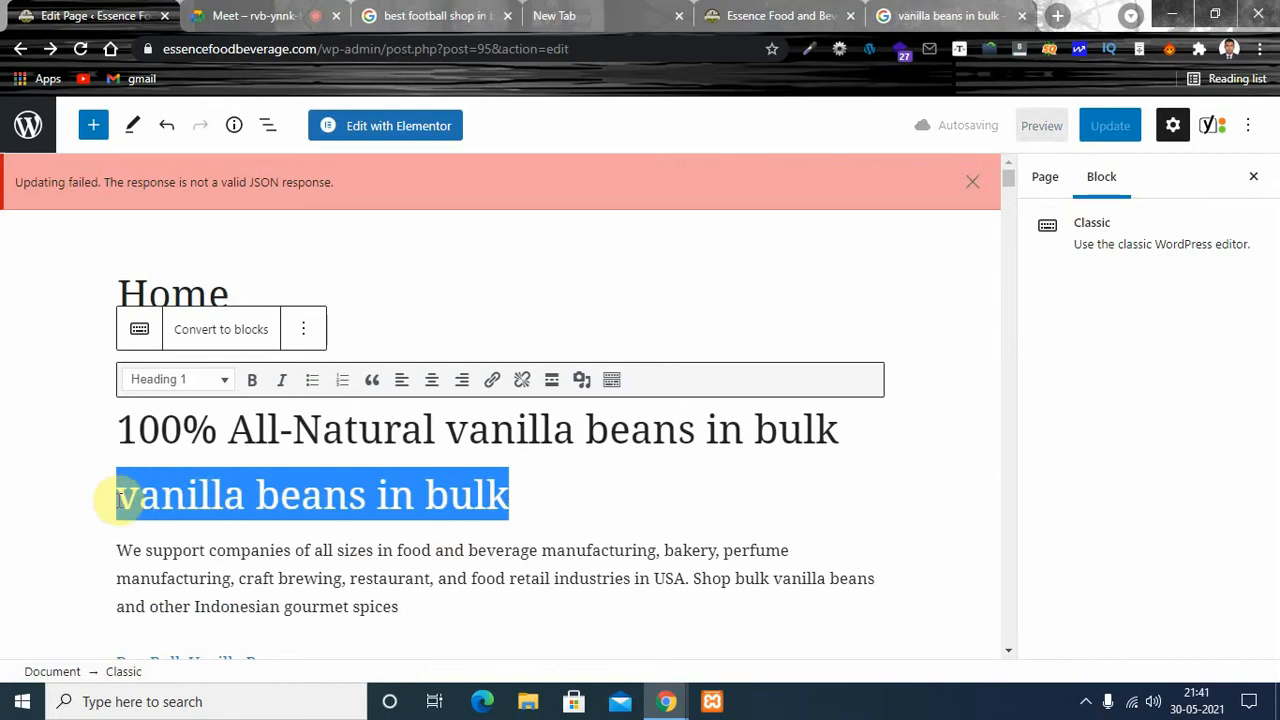
{"action": "left_click", "coordinate": [228, 382]}
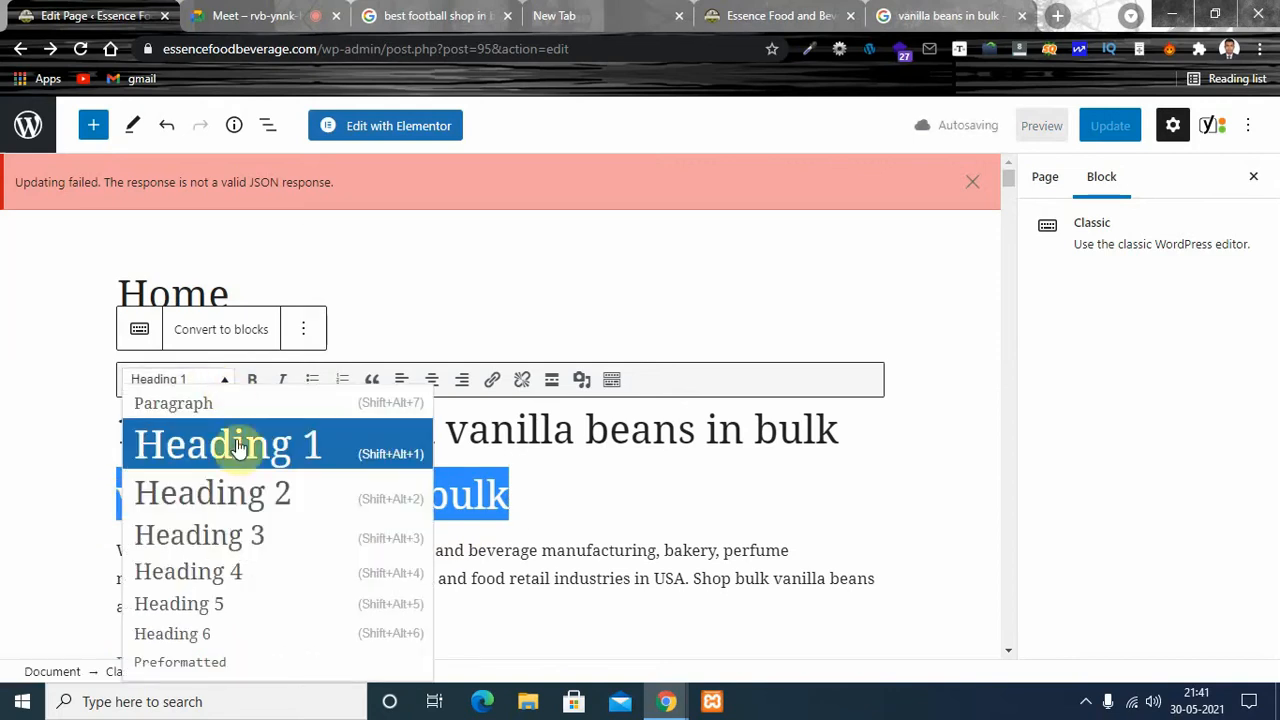
{"action": "left_click", "coordinate": [176, 406]}
{"action": "left_click", "coordinate": [292, 494]}
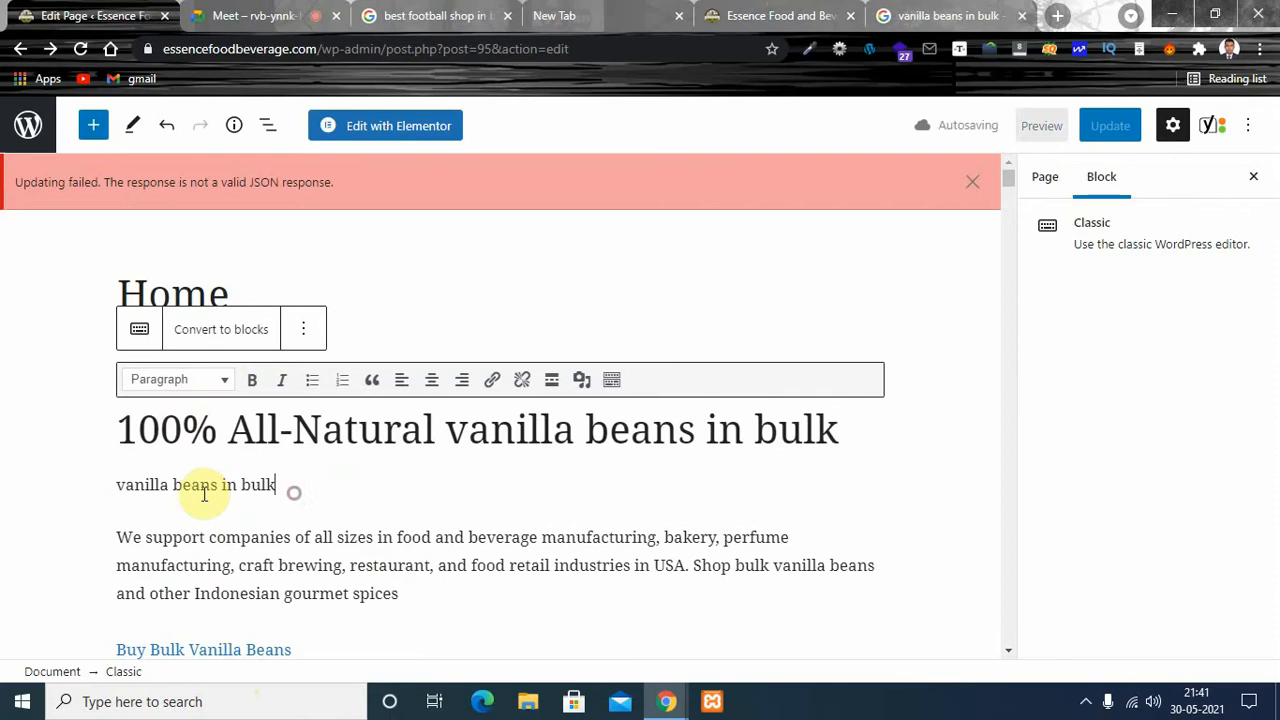
- Join the introductory paragraph to the "vanilla beans in bulk" line above it, and split the two apart again
{"action": "left_click", "coordinate": [118, 536]}
{"action": "key", "text": "BackSpace"}
{"action": "key", "text": "Return"}
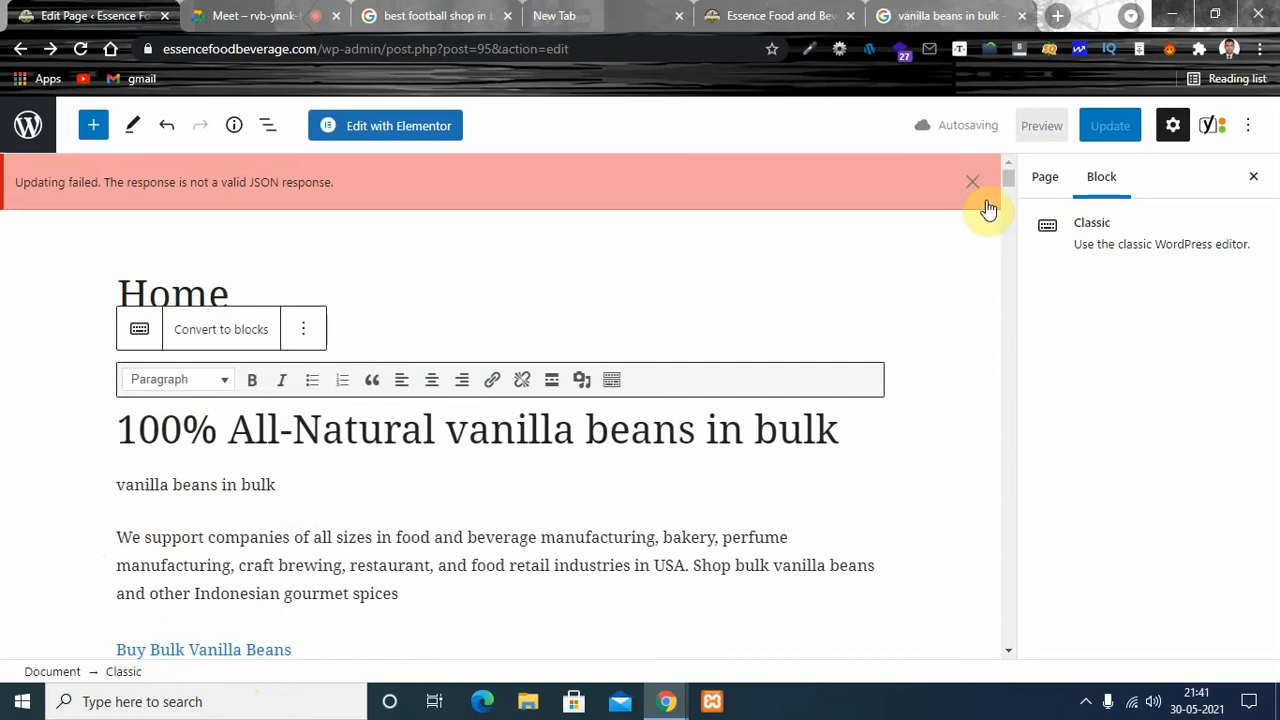
- Review the page content and its Yoast SEO analysis results, search preview, SEO title, slug and meta description
{"action": "left_click_drag", "start_coordinate": [1004, 186], "coordinate": [1009, 629]}
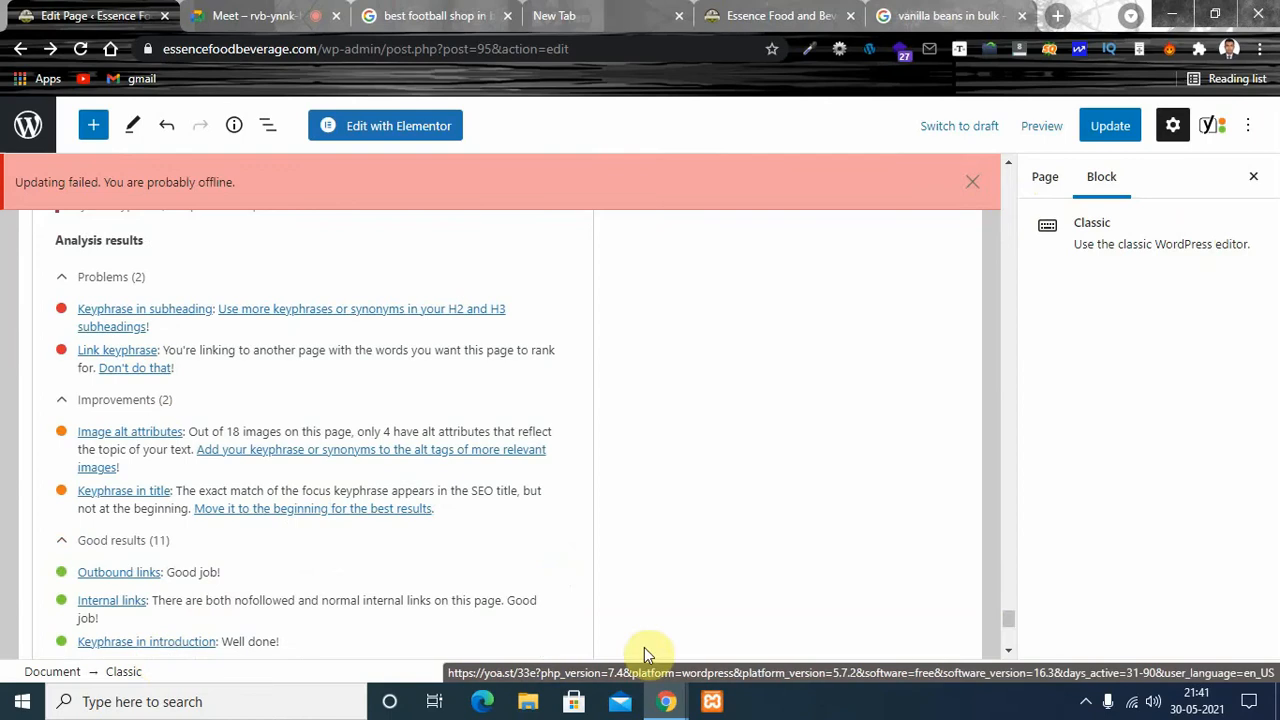
{"action": "left_click_drag", "start_coordinate": [1008, 628], "coordinate": [1000, 305]}
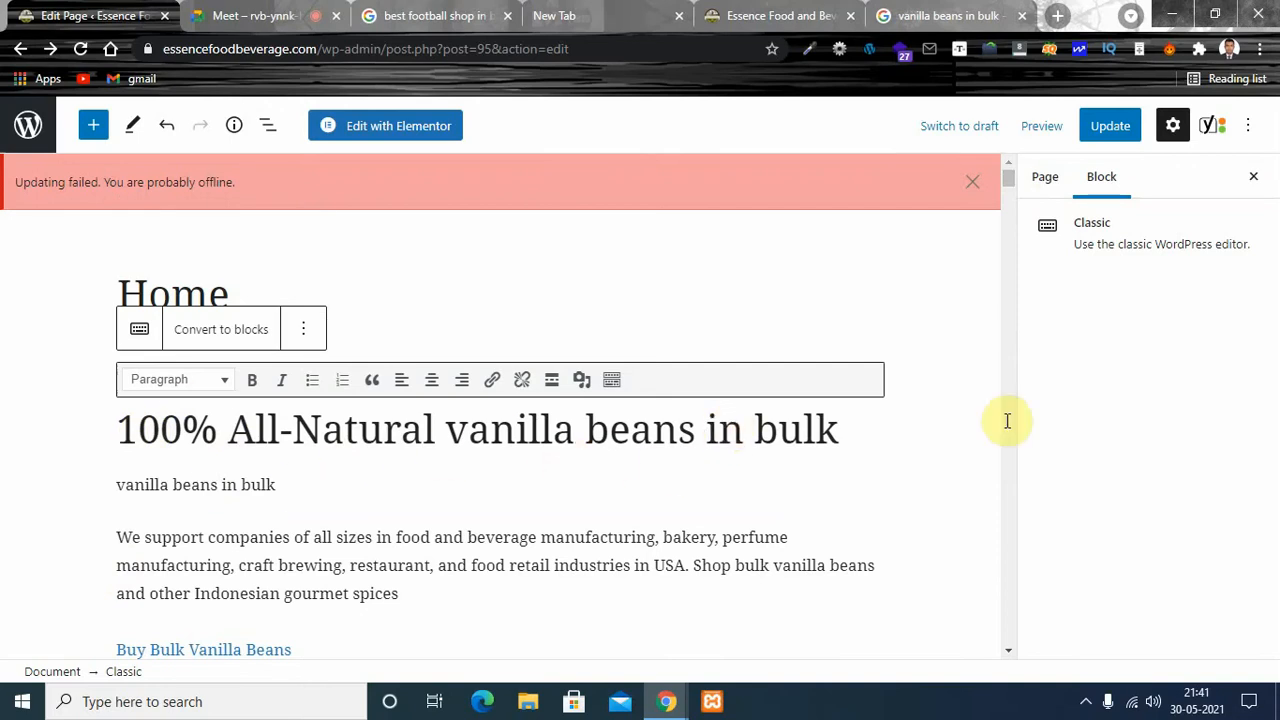
{"action": "left_click_drag", "start_coordinate": [1012, 184], "coordinate": [1009, 257]}
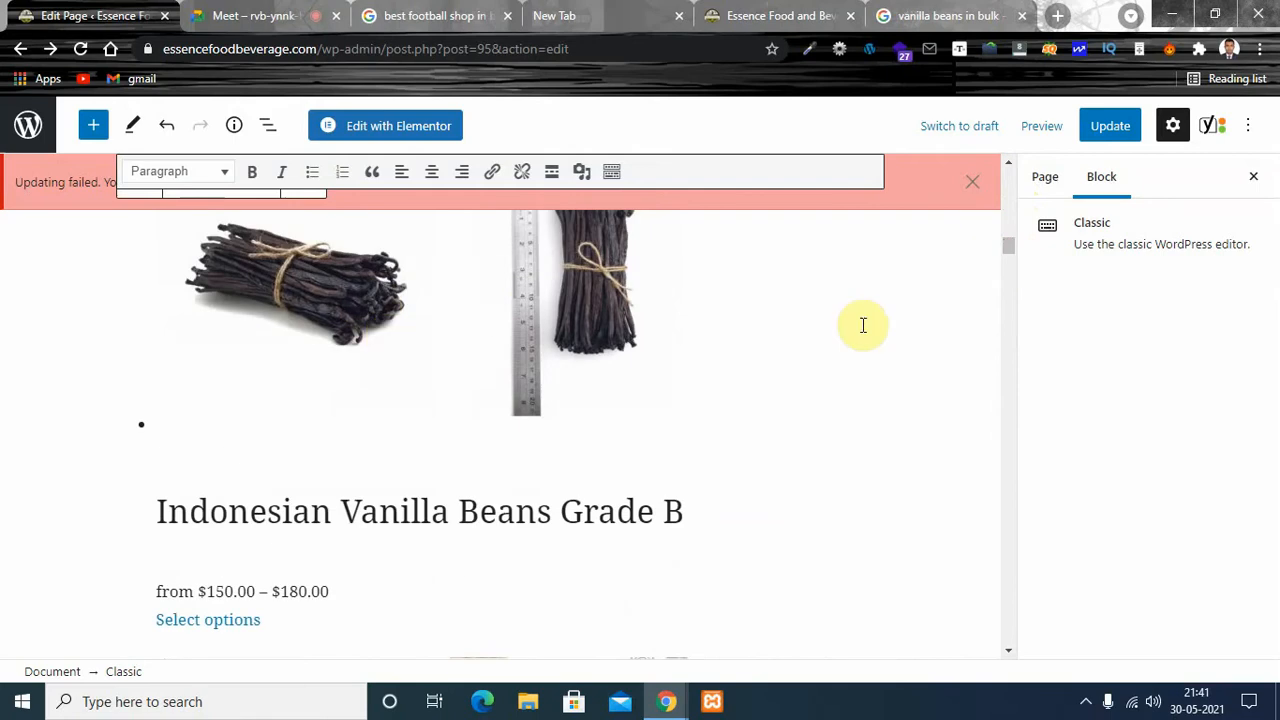
{"action": "left_click_drag", "start_coordinate": [1017, 251], "coordinate": [1008, 636]}
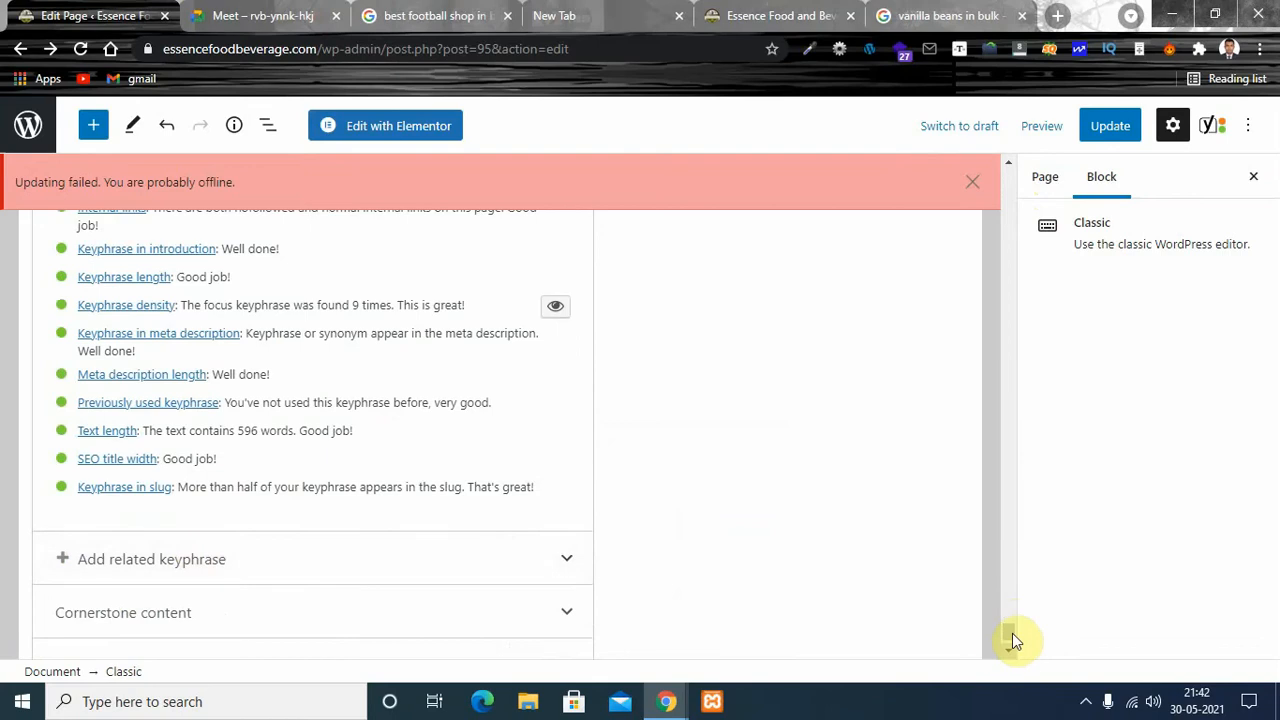
{"action": "left_click_drag", "start_coordinate": [1010, 633], "coordinate": [1009, 596]}
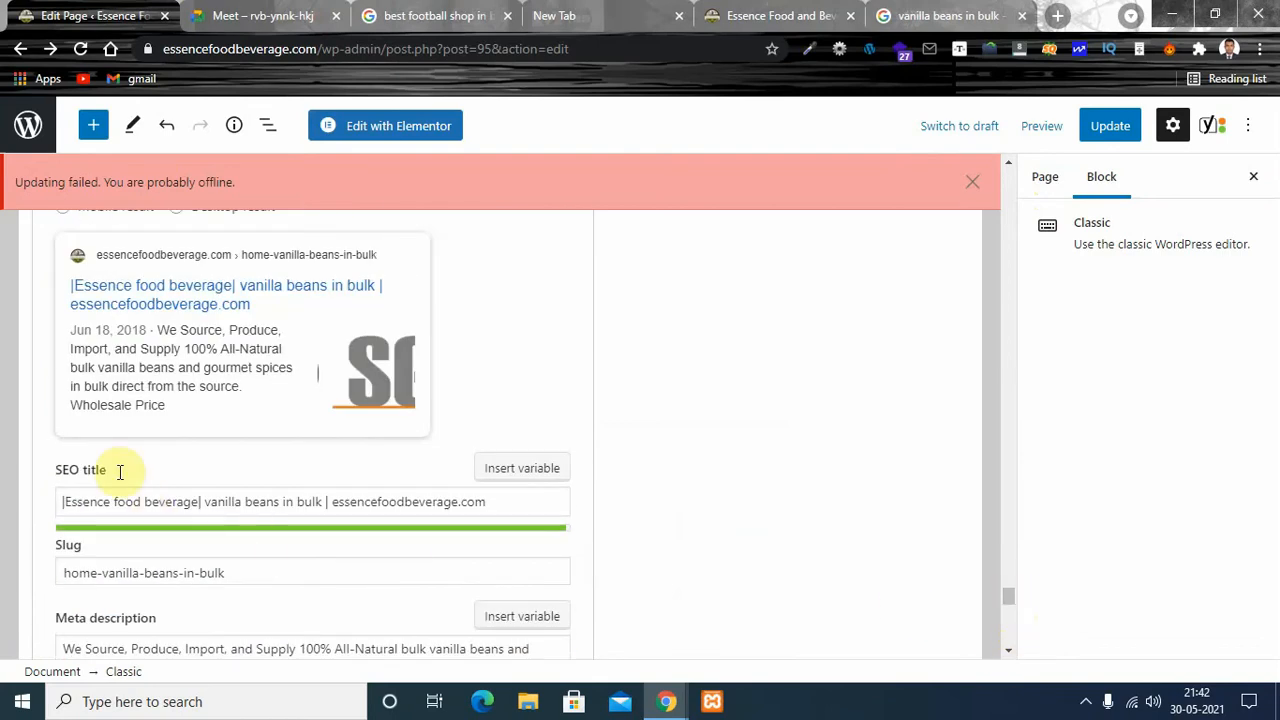
{"action": "scroll", "coordinate": [200, 460], "scroll_direction": "down", "scroll_amount": 3}
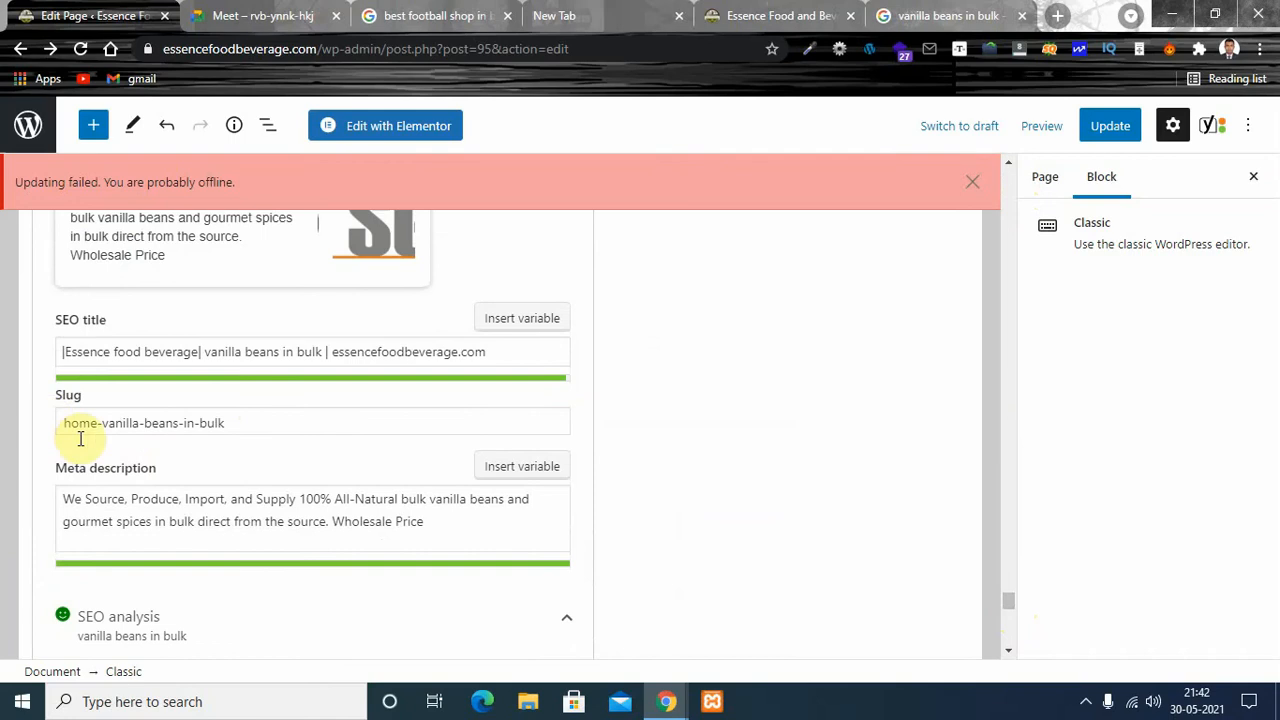
{"action": "scroll", "coordinate": [330, 470], "scroll_direction": "down", "scroll_amount": 1}
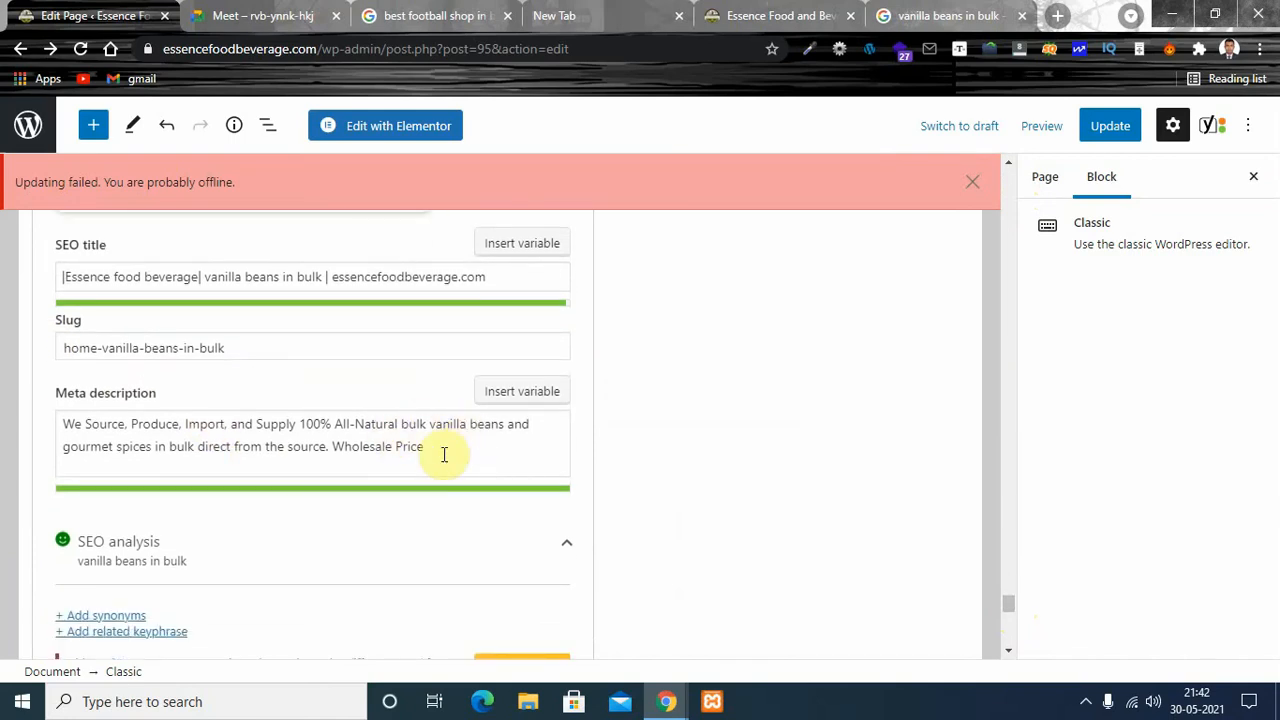
{"action": "scroll", "coordinate": [417, 463], "scroll_direction": "down", "scroll_amount": 2}
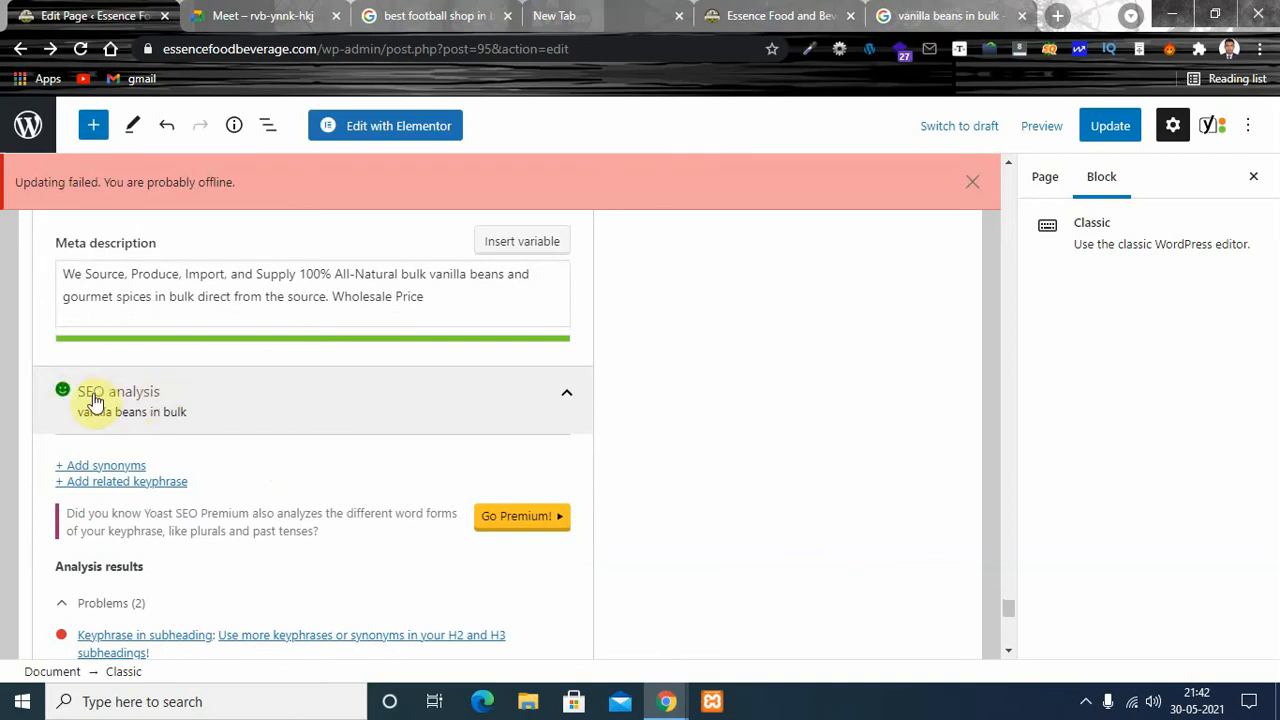
- Try to update the Home page again and dismiss the update error notice
{"action": "left_click", "coordinate": [1106, 127]}
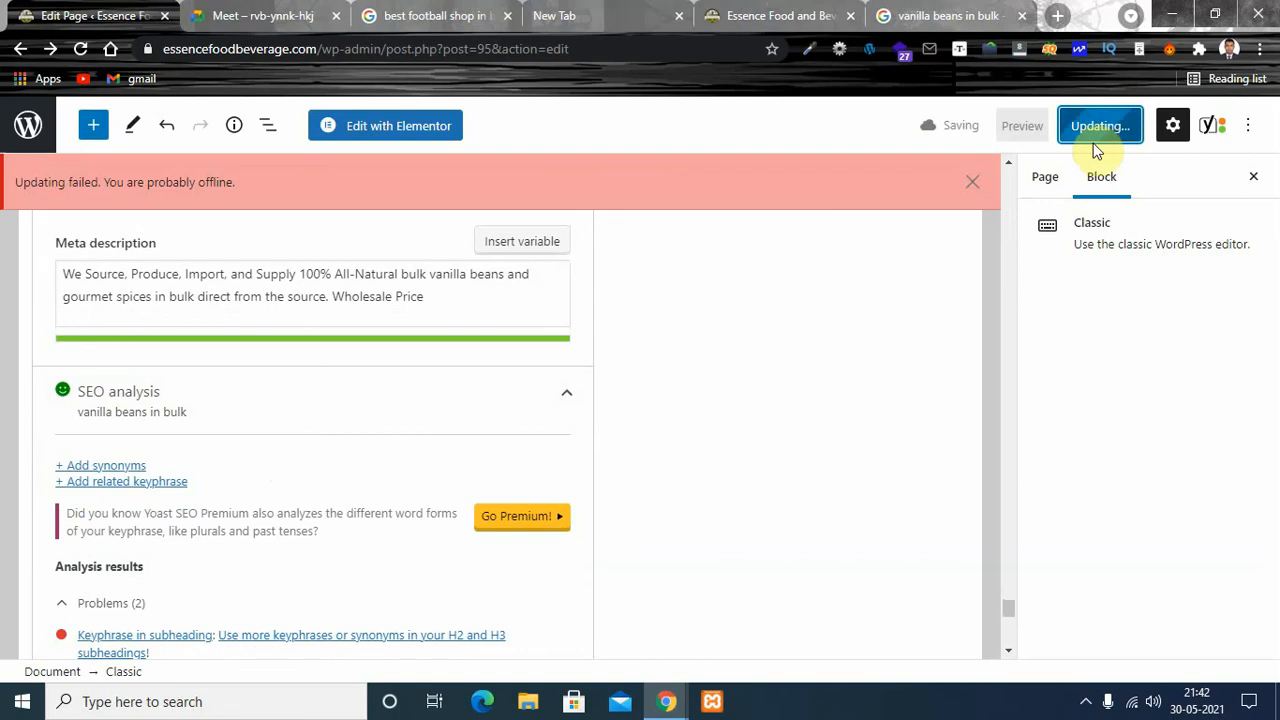
{"action": "left_click", "coordinate": [971, 184]}
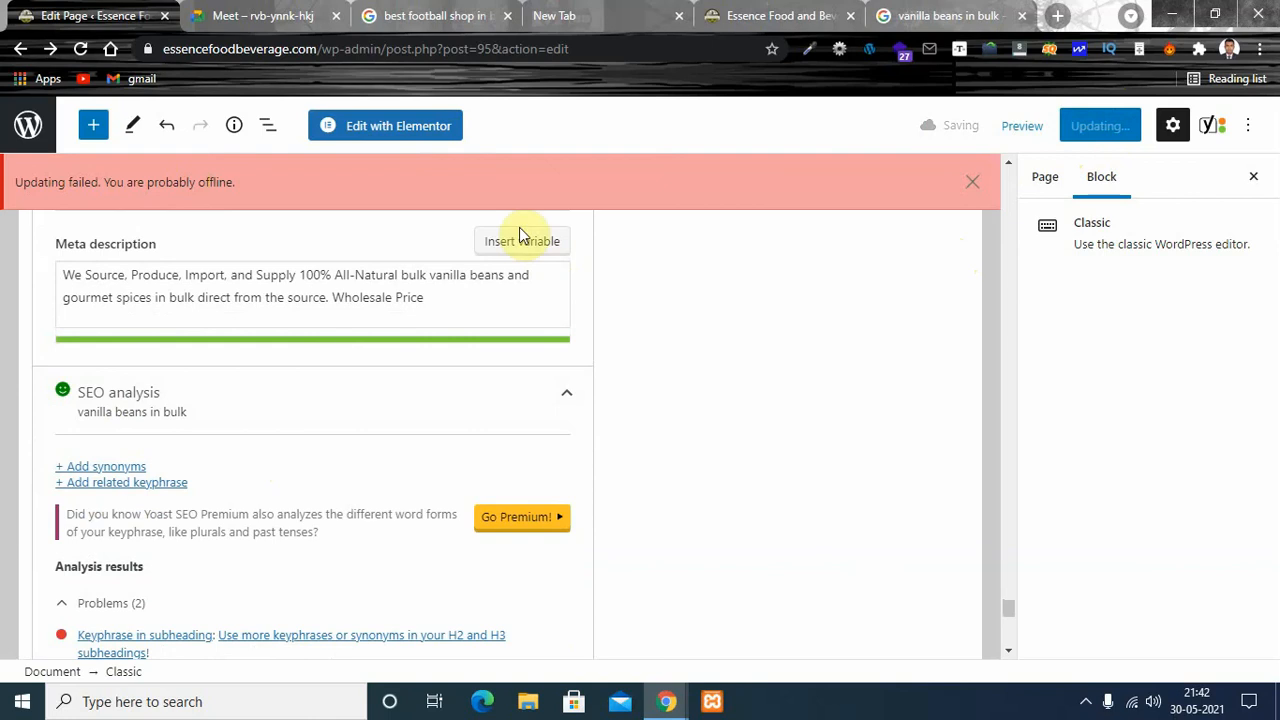
- Switch to the Google Meet call to check its connection, and show the hidden system tray icons
{"action": "left_click", "coordinate": [296, 18]}
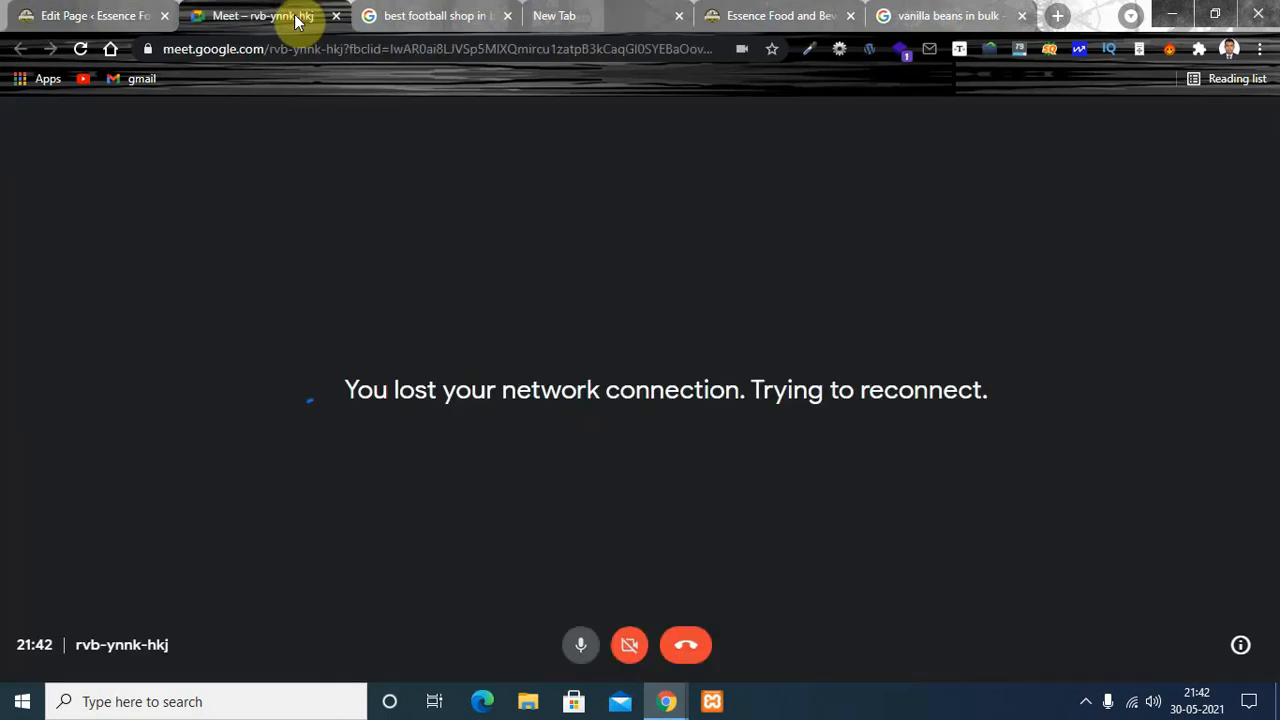
{"action": "mouse_move", "coordinate": [663, 698]}
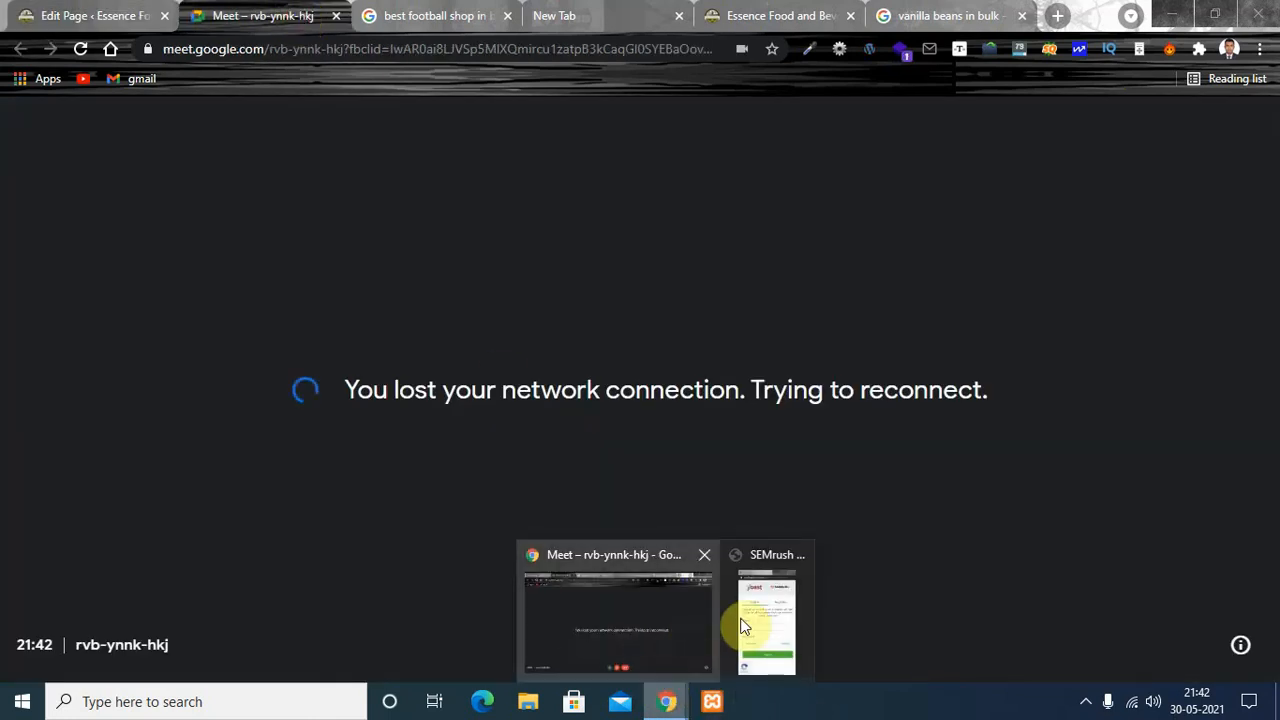
{"action": "left_click", "coordinate": [1086, 701]}
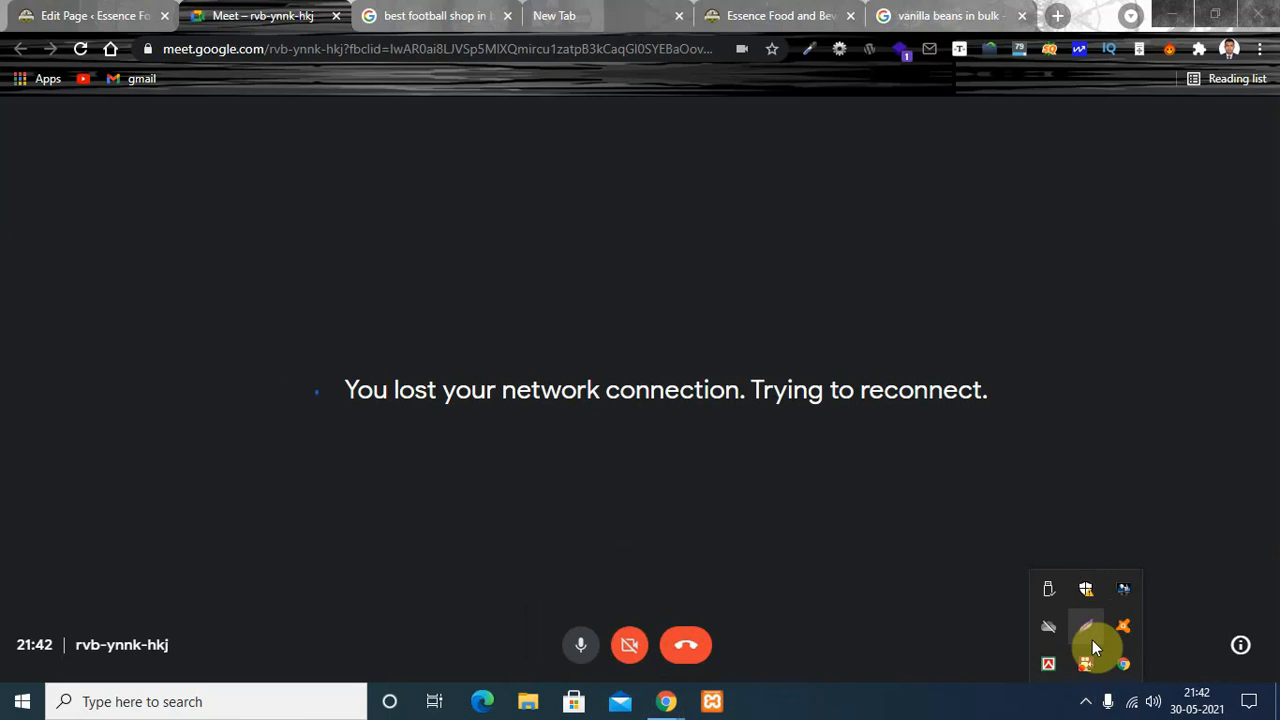